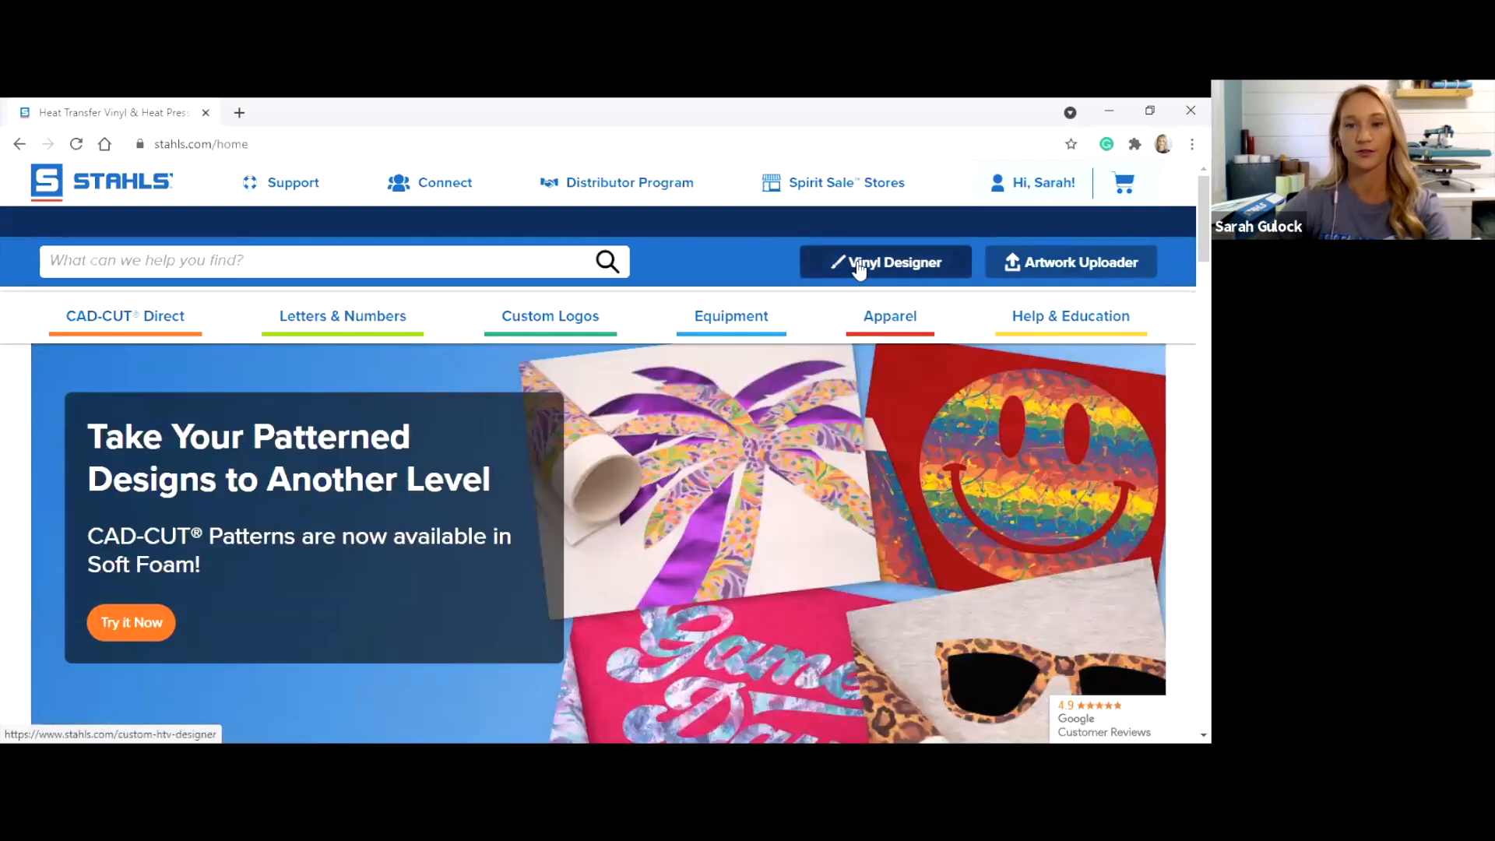
Open the Vinyl Designer page and read through its introduction and top features
click(858, 266)
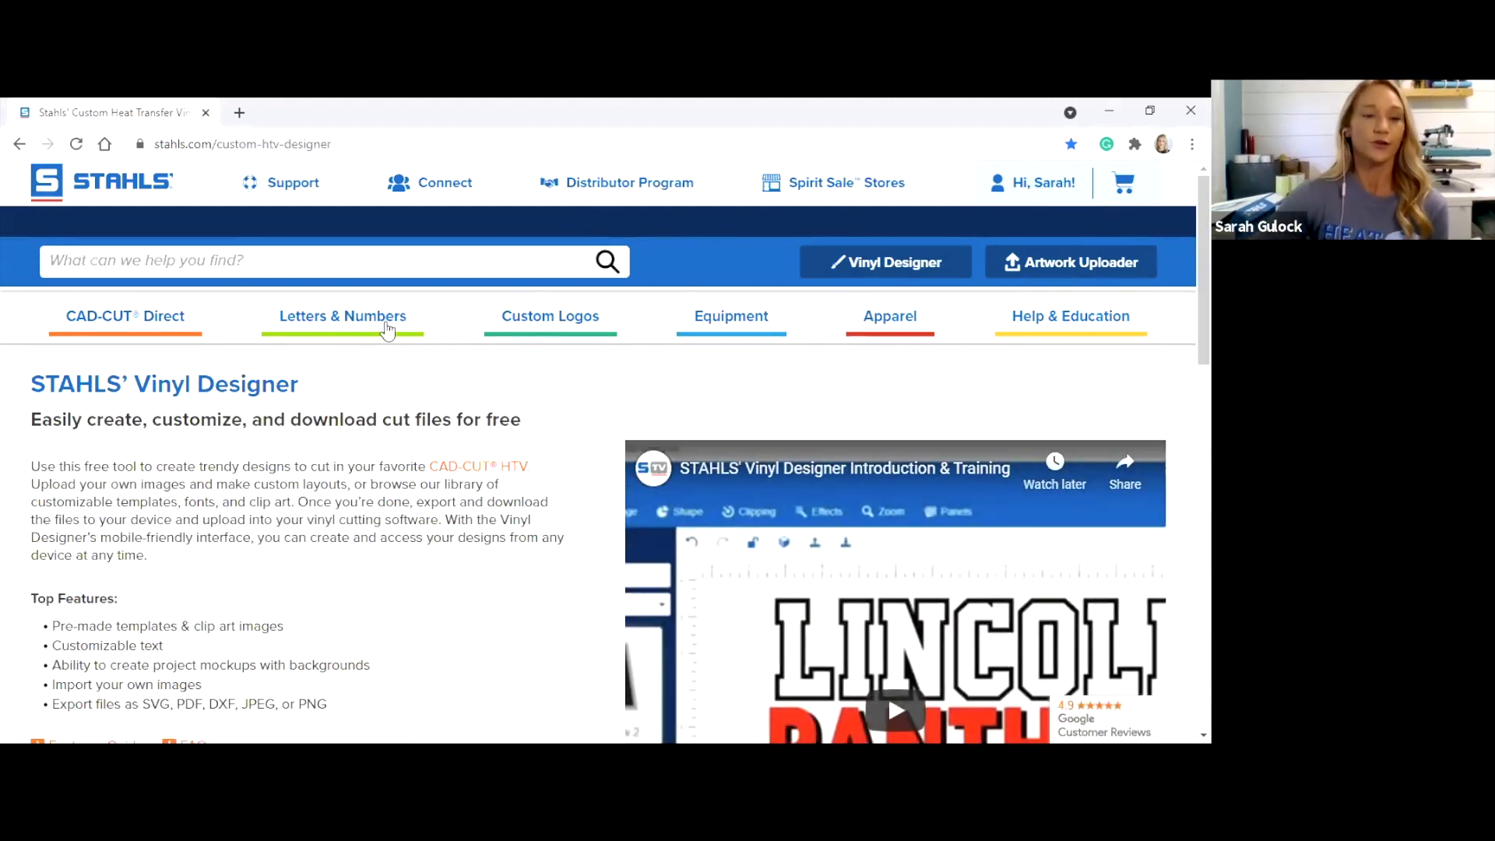
scroll(954, 230, down, 3)
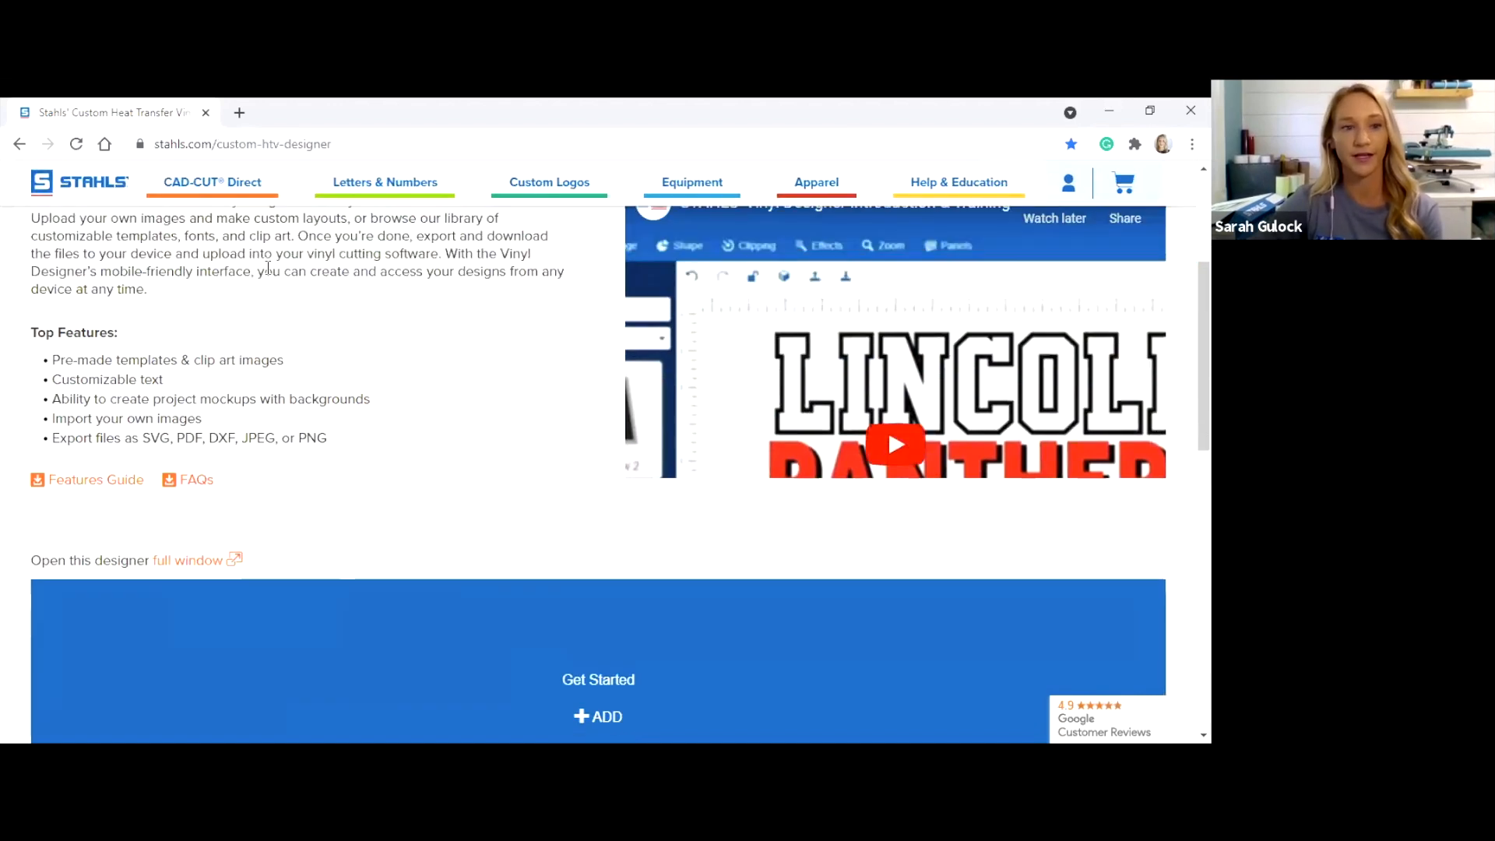
scroll(888, 426, down, 1)
scroll(394, 360, up, 3)
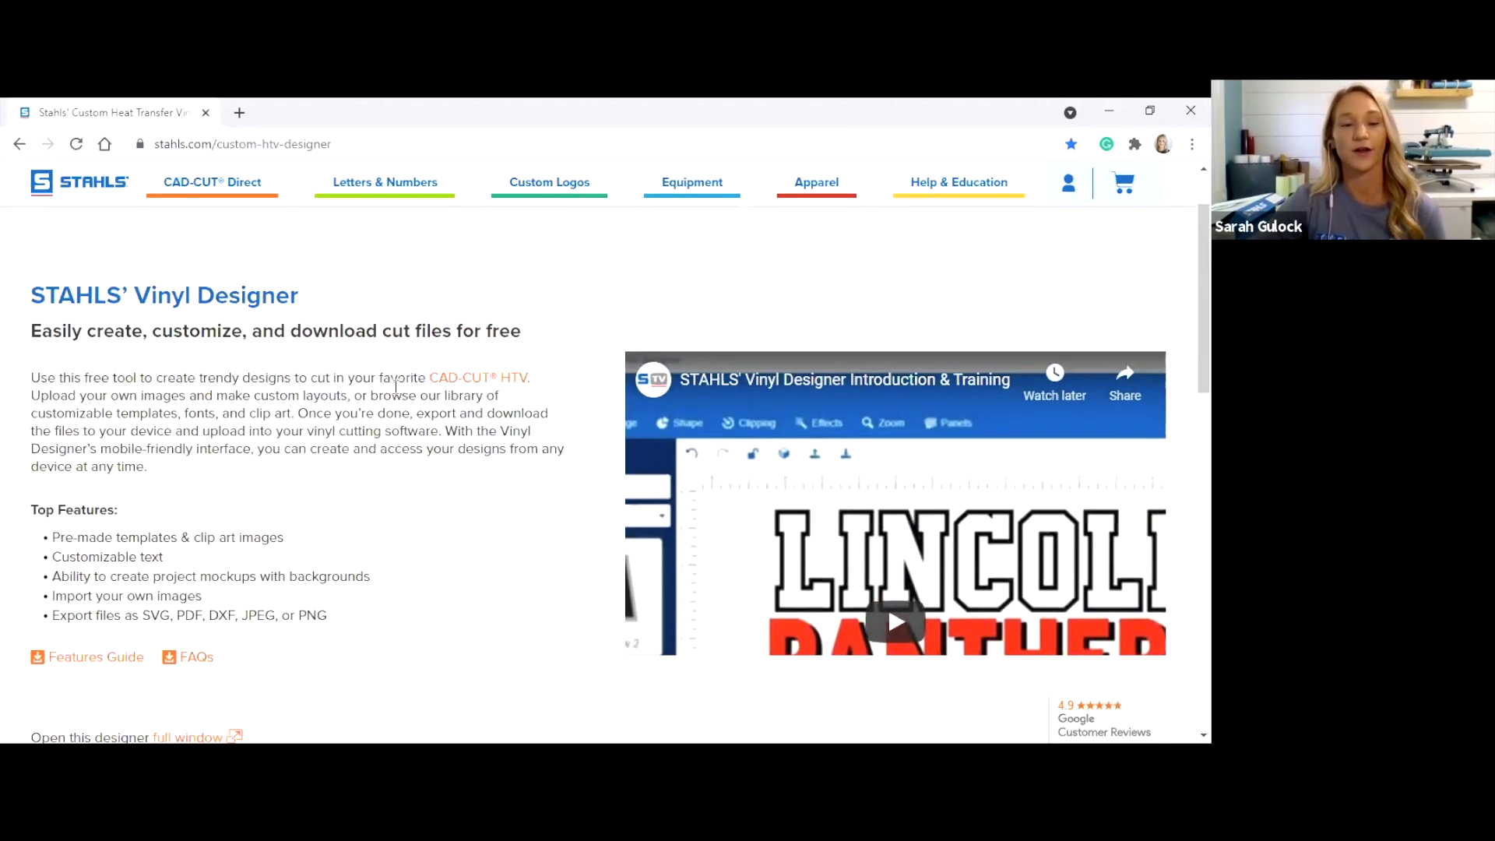
scroll(436, 382, up, 2)
scroll(467, 361, down, 3)
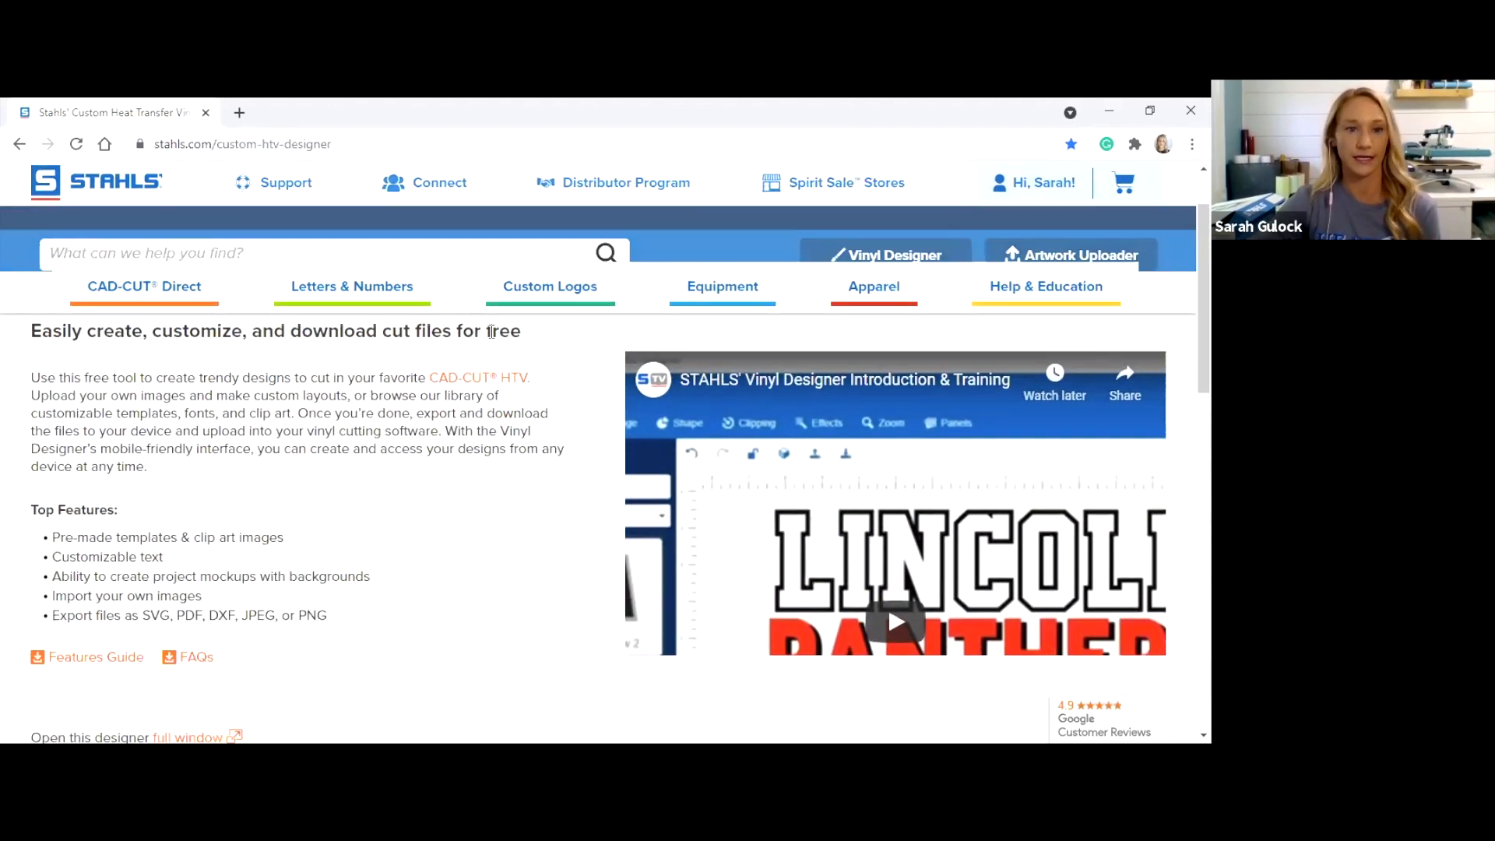
scroll(463, 347, down, 2)
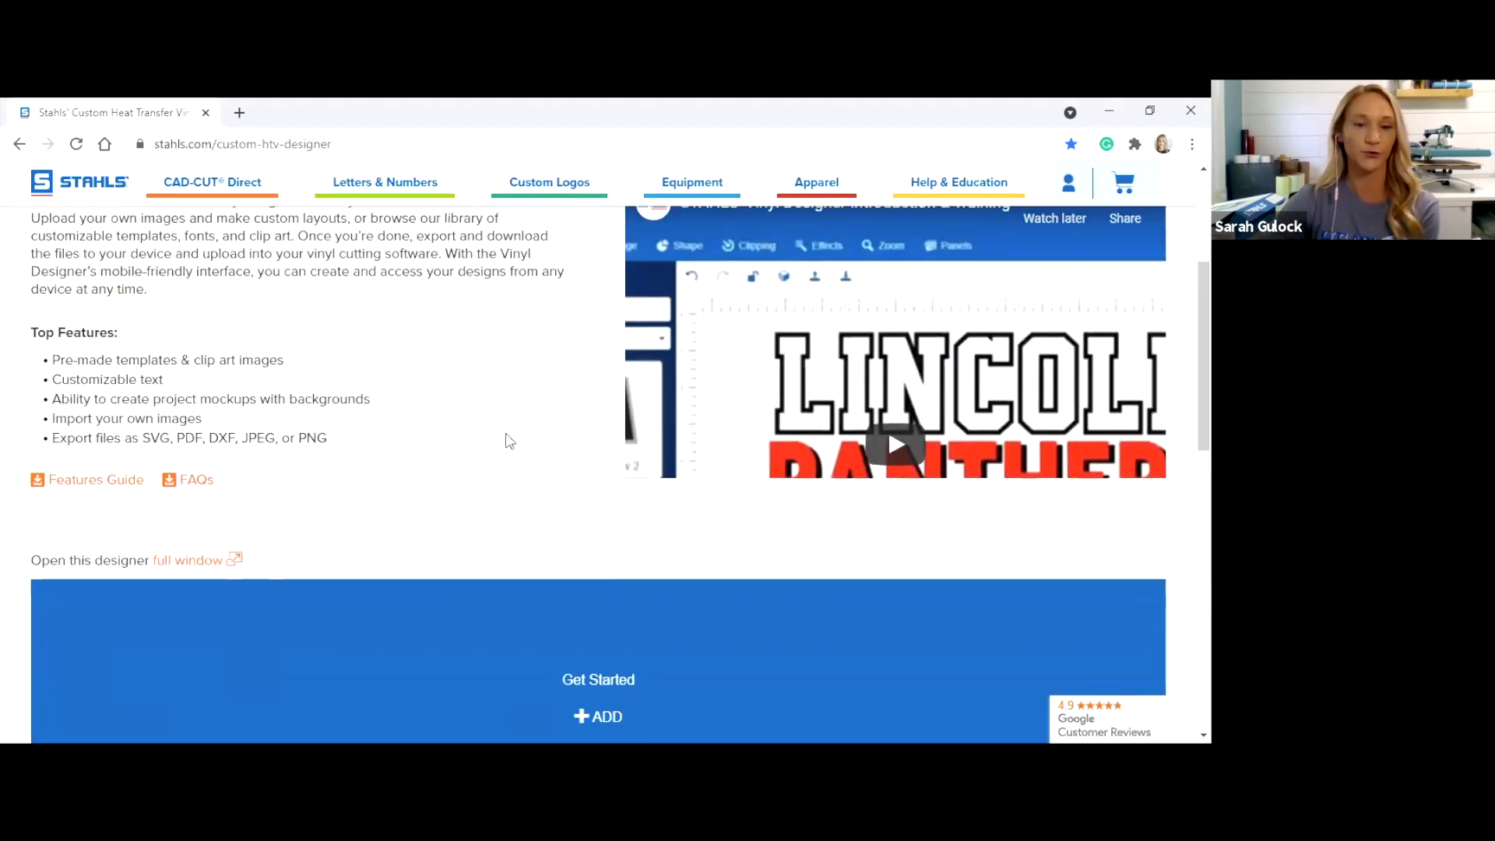
scroll(510, 436, down, 1)
scroll(606, 509, up, 3)
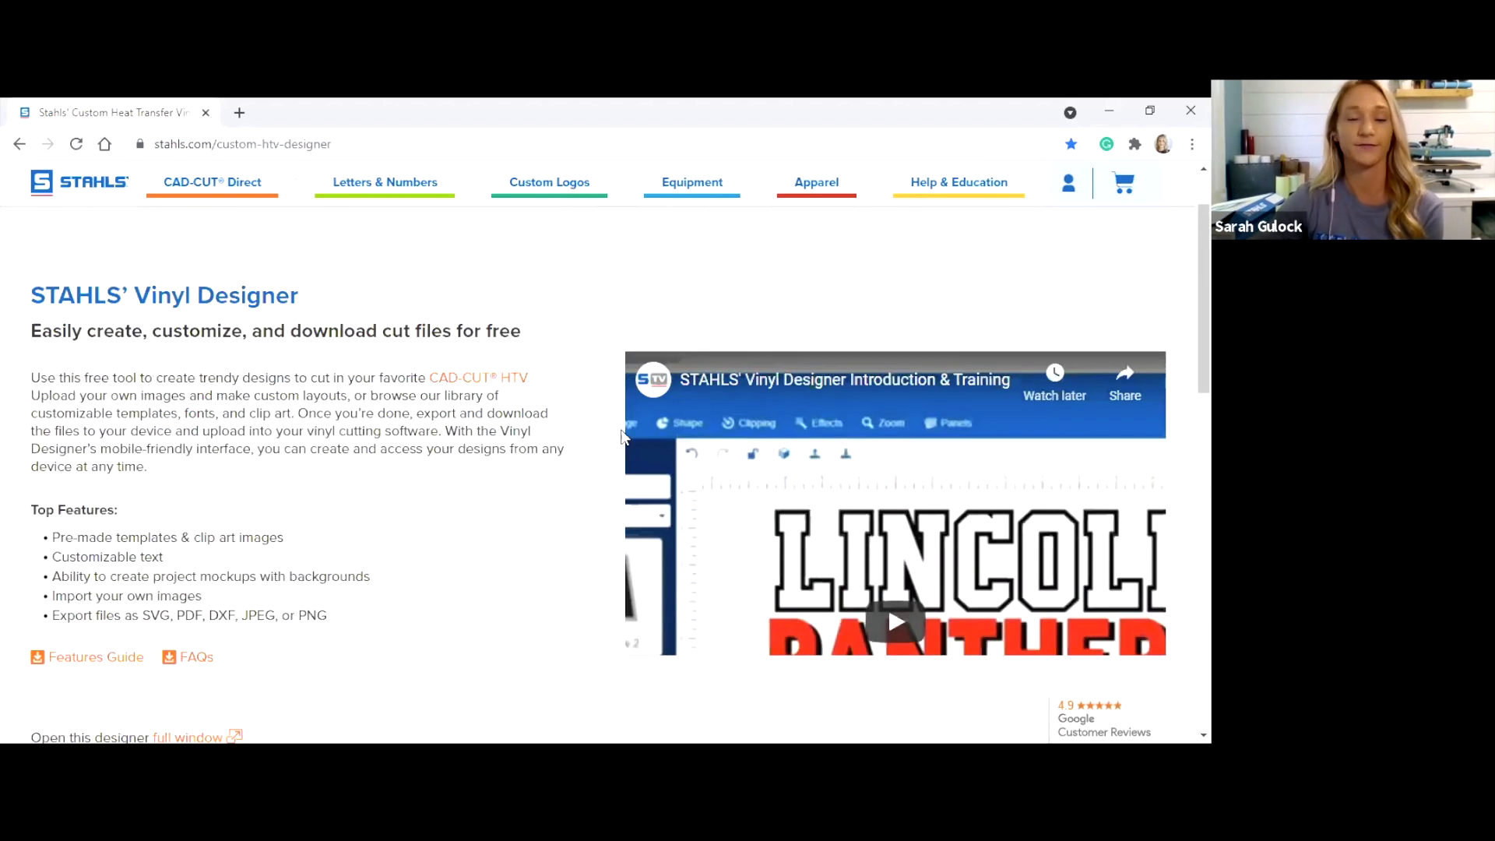
scroll(553, 470, down, 2)
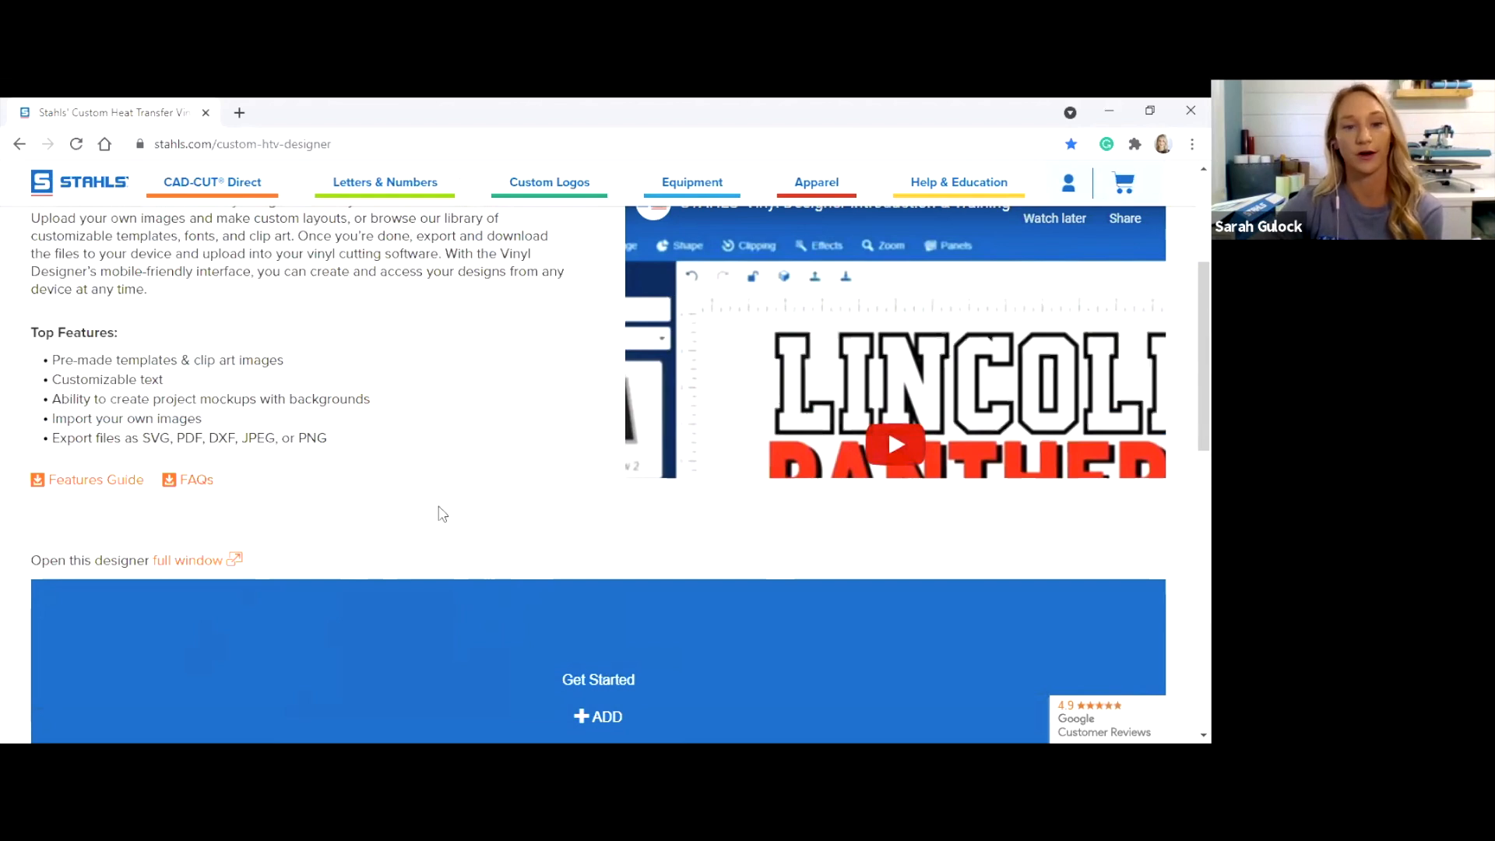
scroll(442, 514, up, 4)
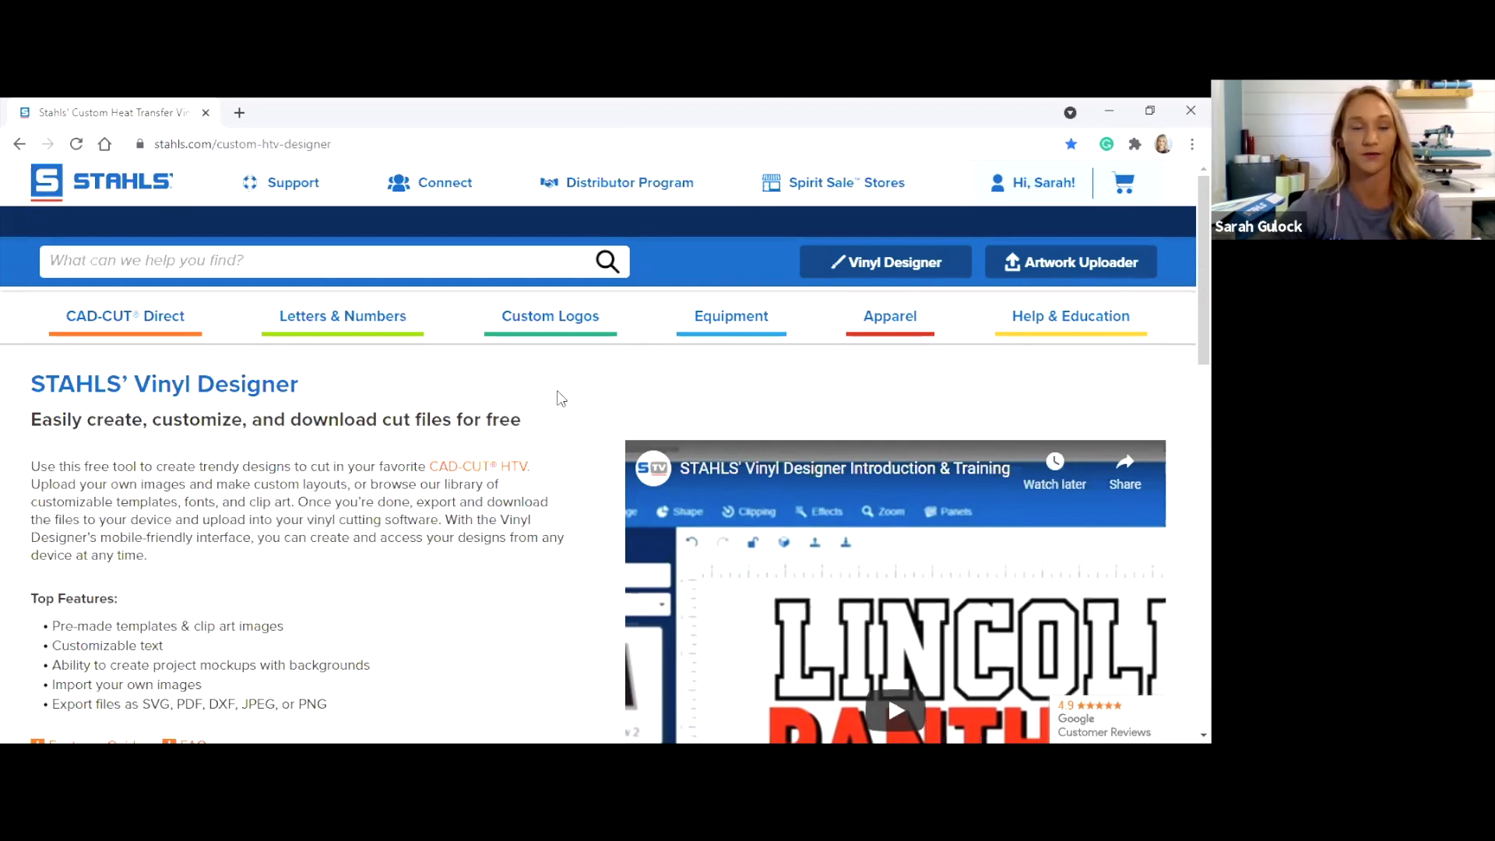
Dismiss the Get Started overlay of the embedded designer and open the designer in full window
scroll(560, 395, down, 7)
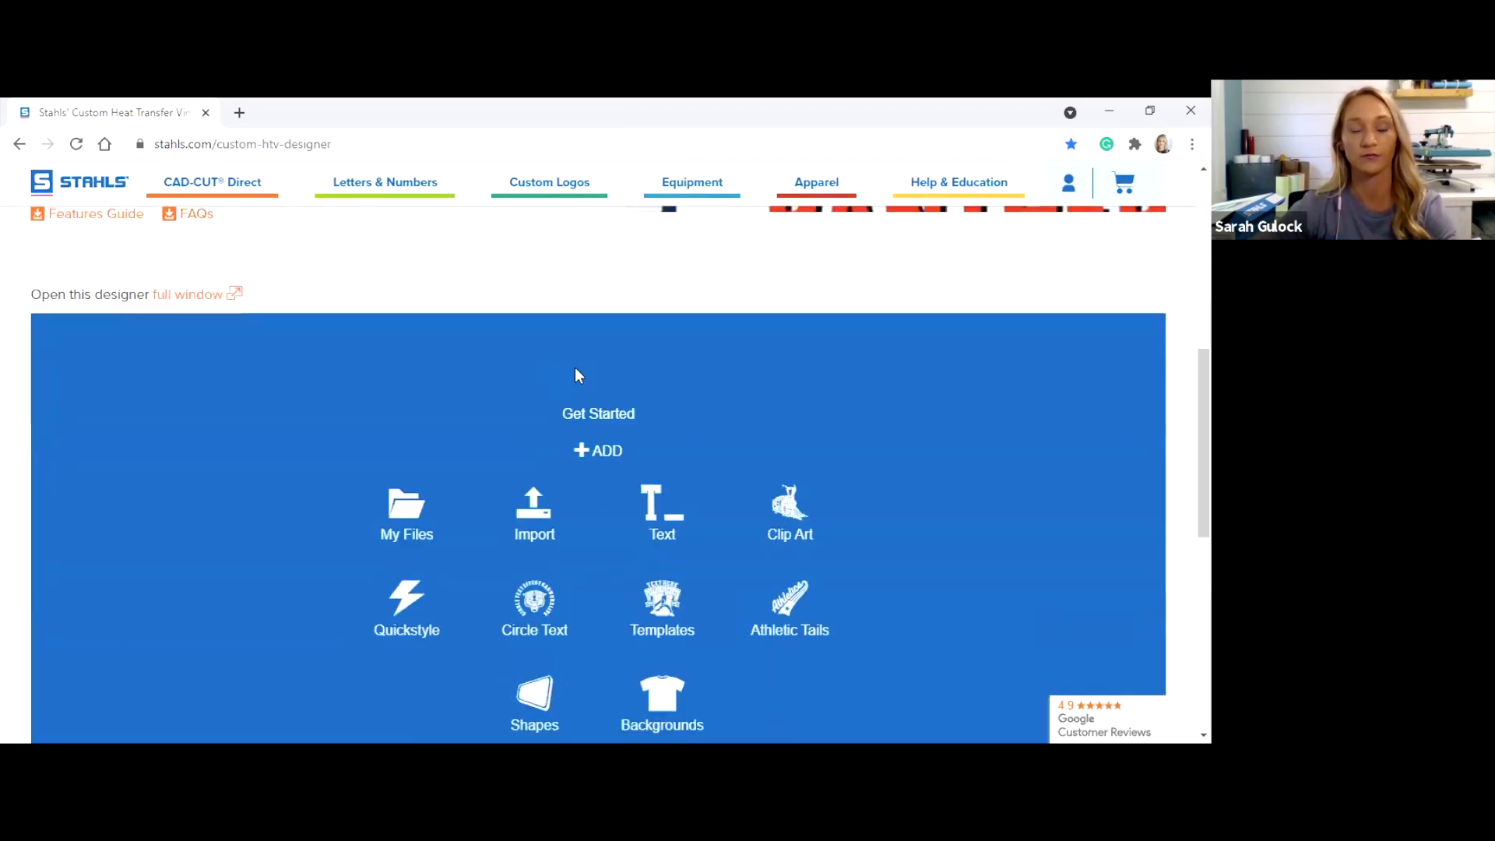
scroll(417, 390, down, 1)
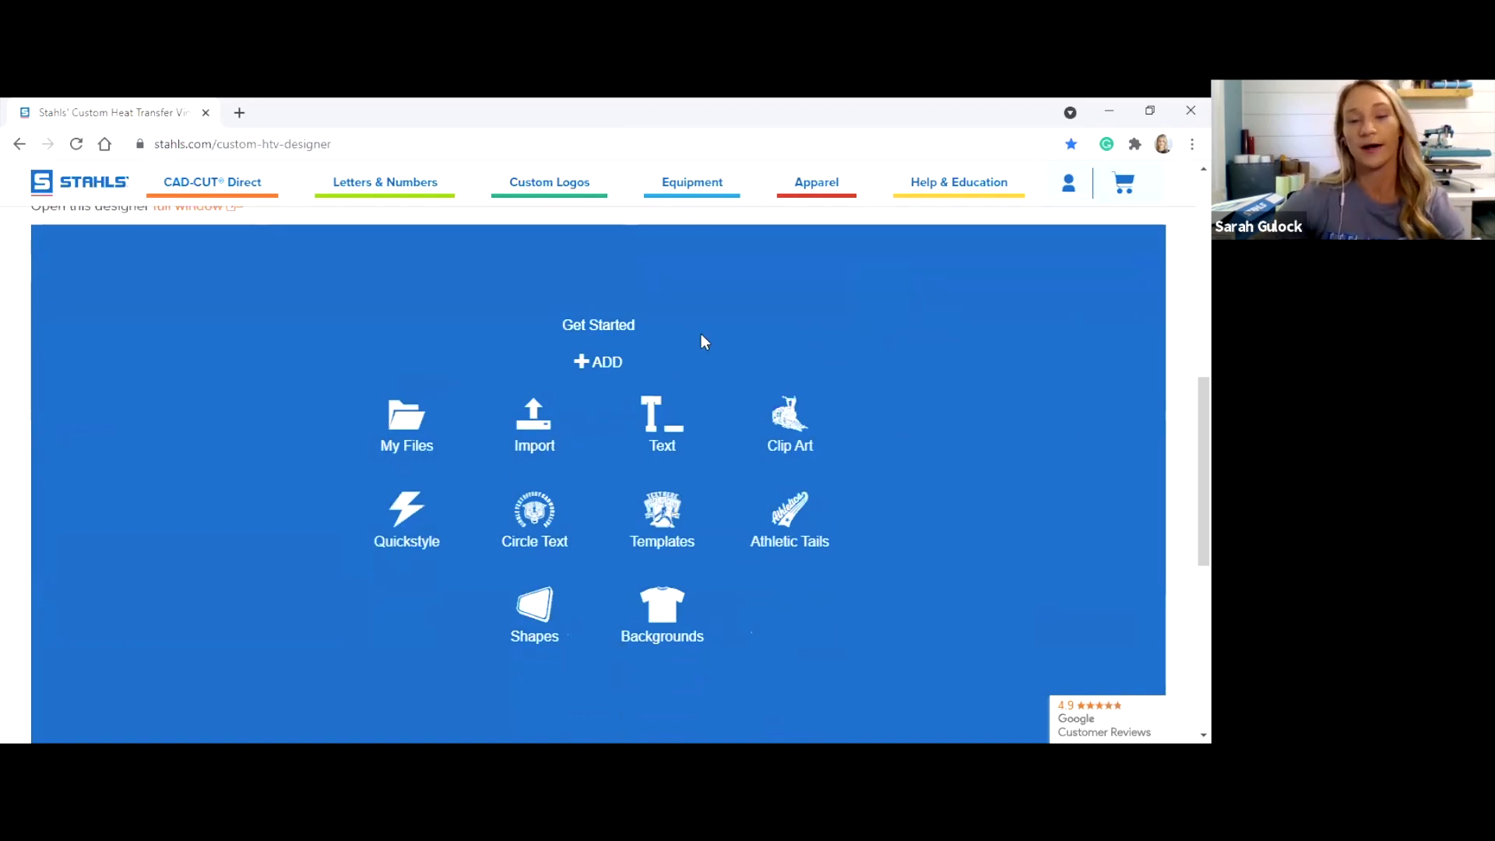
scroll(718, 337, down, 1)
scroll(712, 343, up, 2)
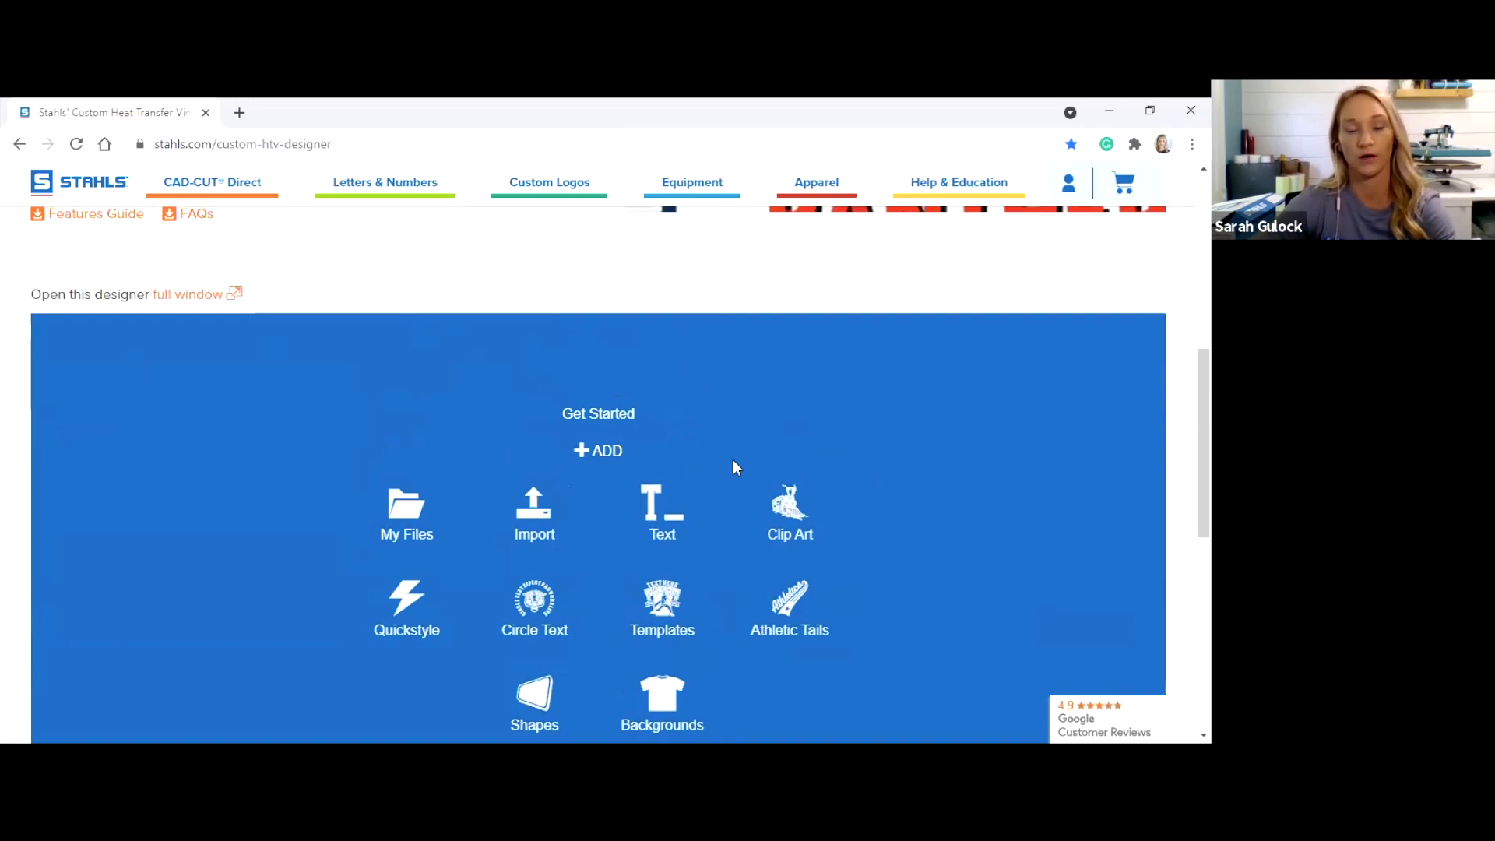
scroll(877, 413, down, 1)
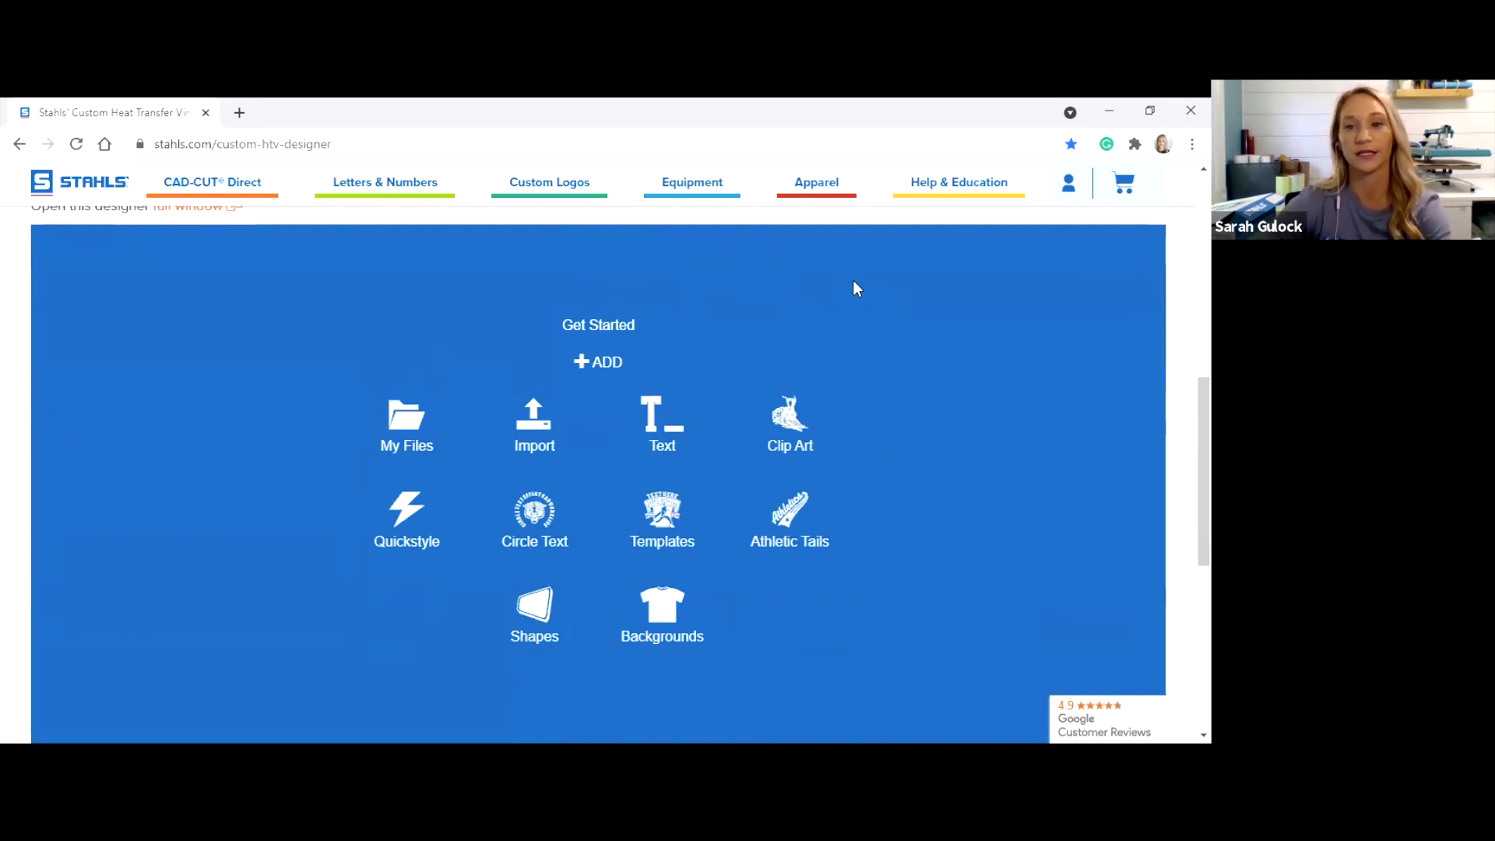
click(958, 295)
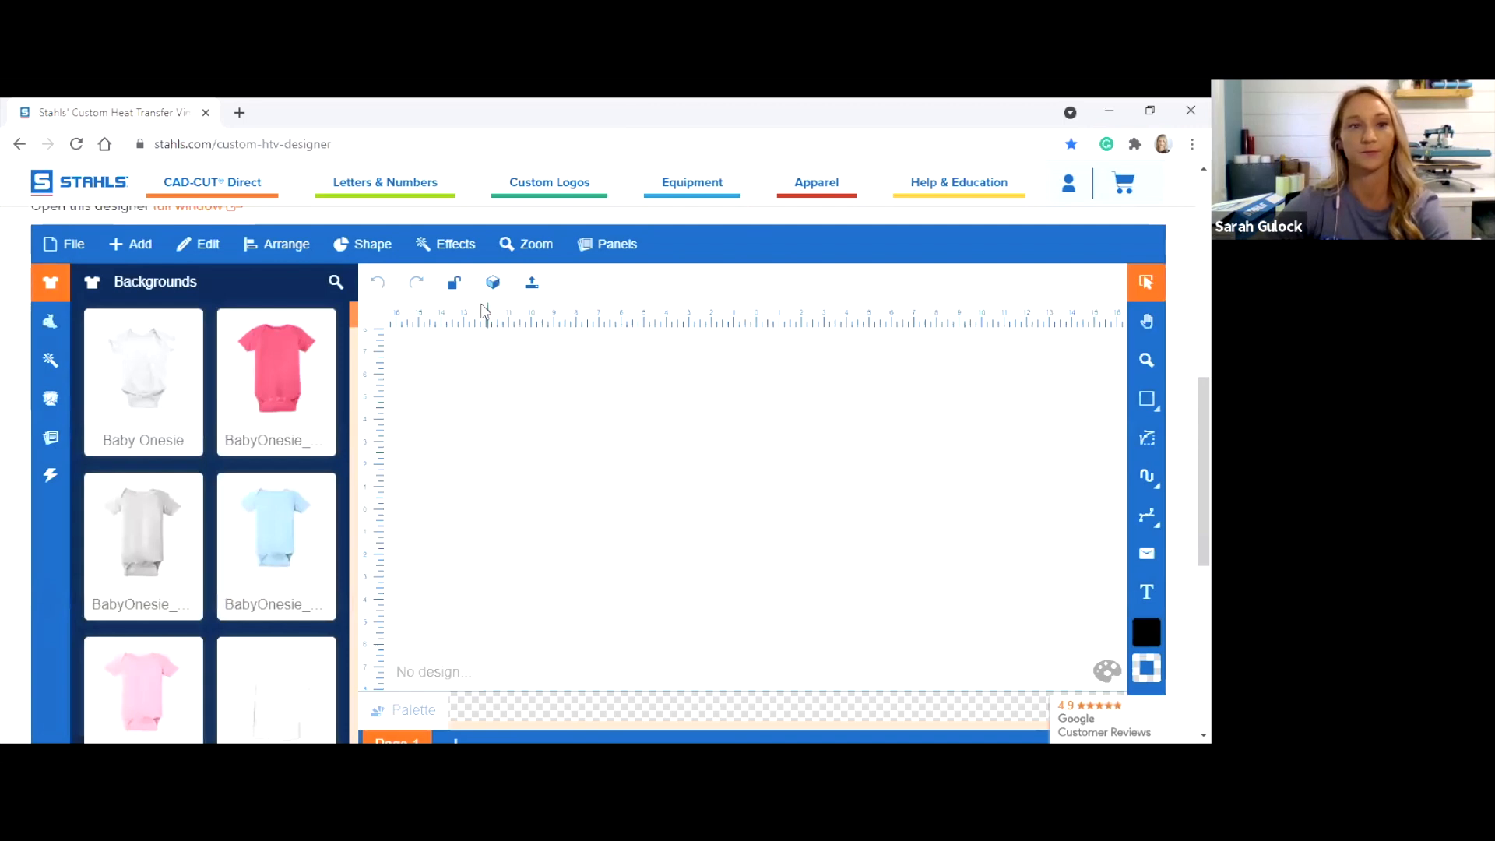
scroll(467, 311, up, 1)
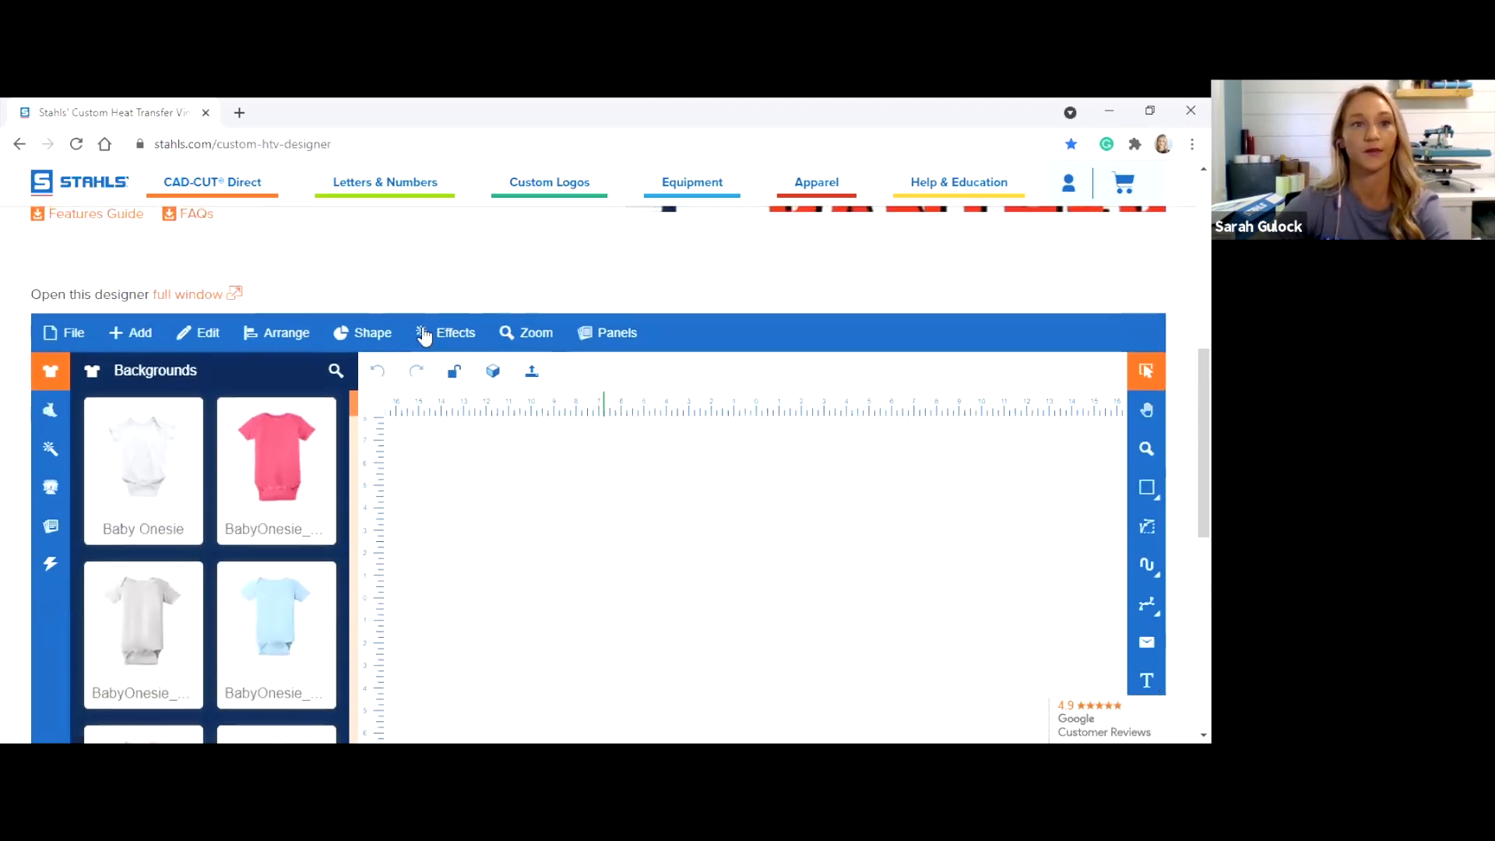
click(178, 299)
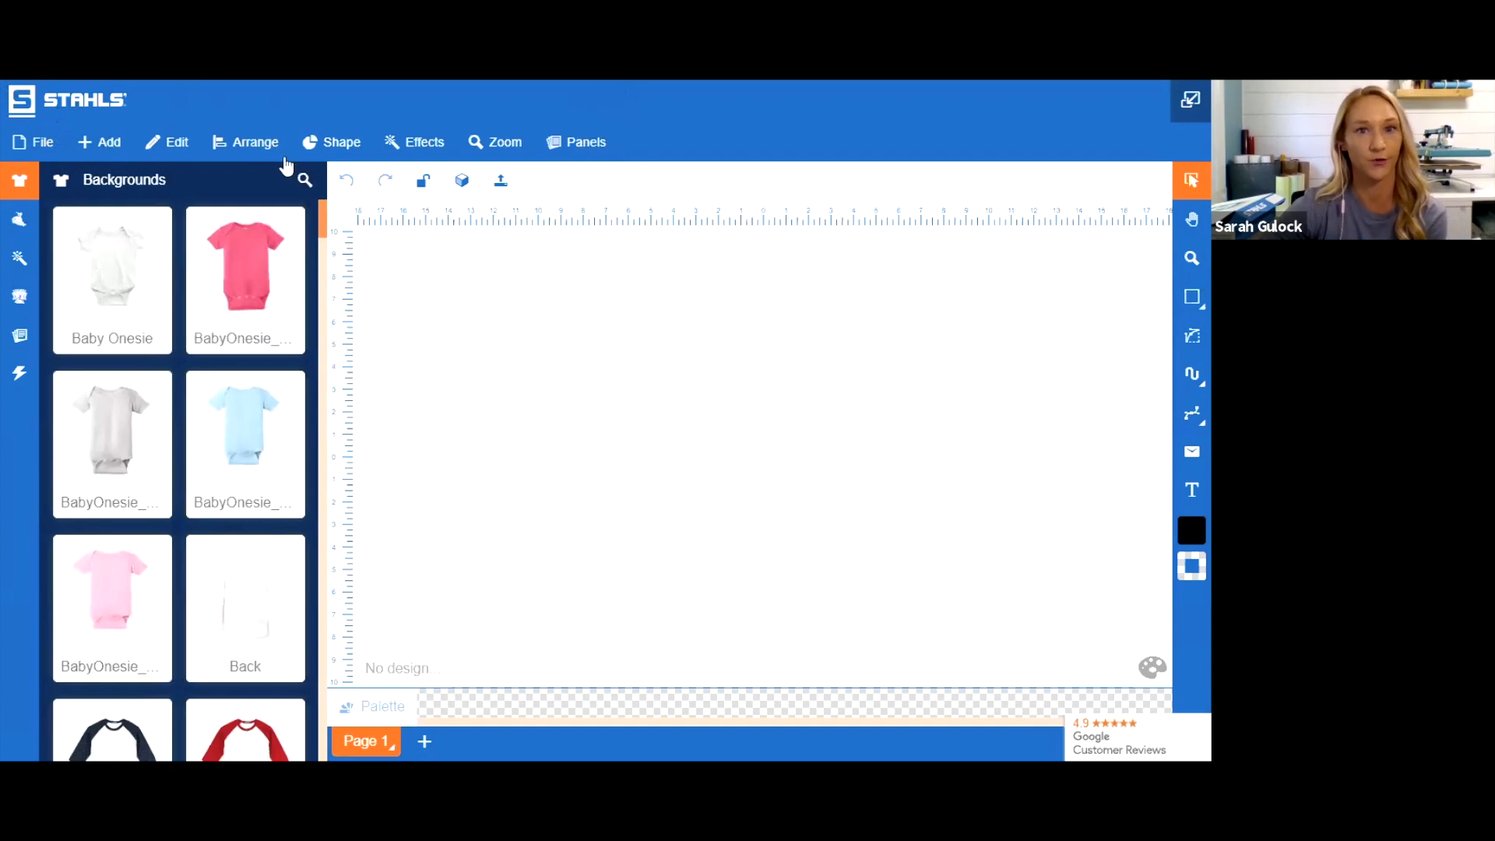
click(41, 144)
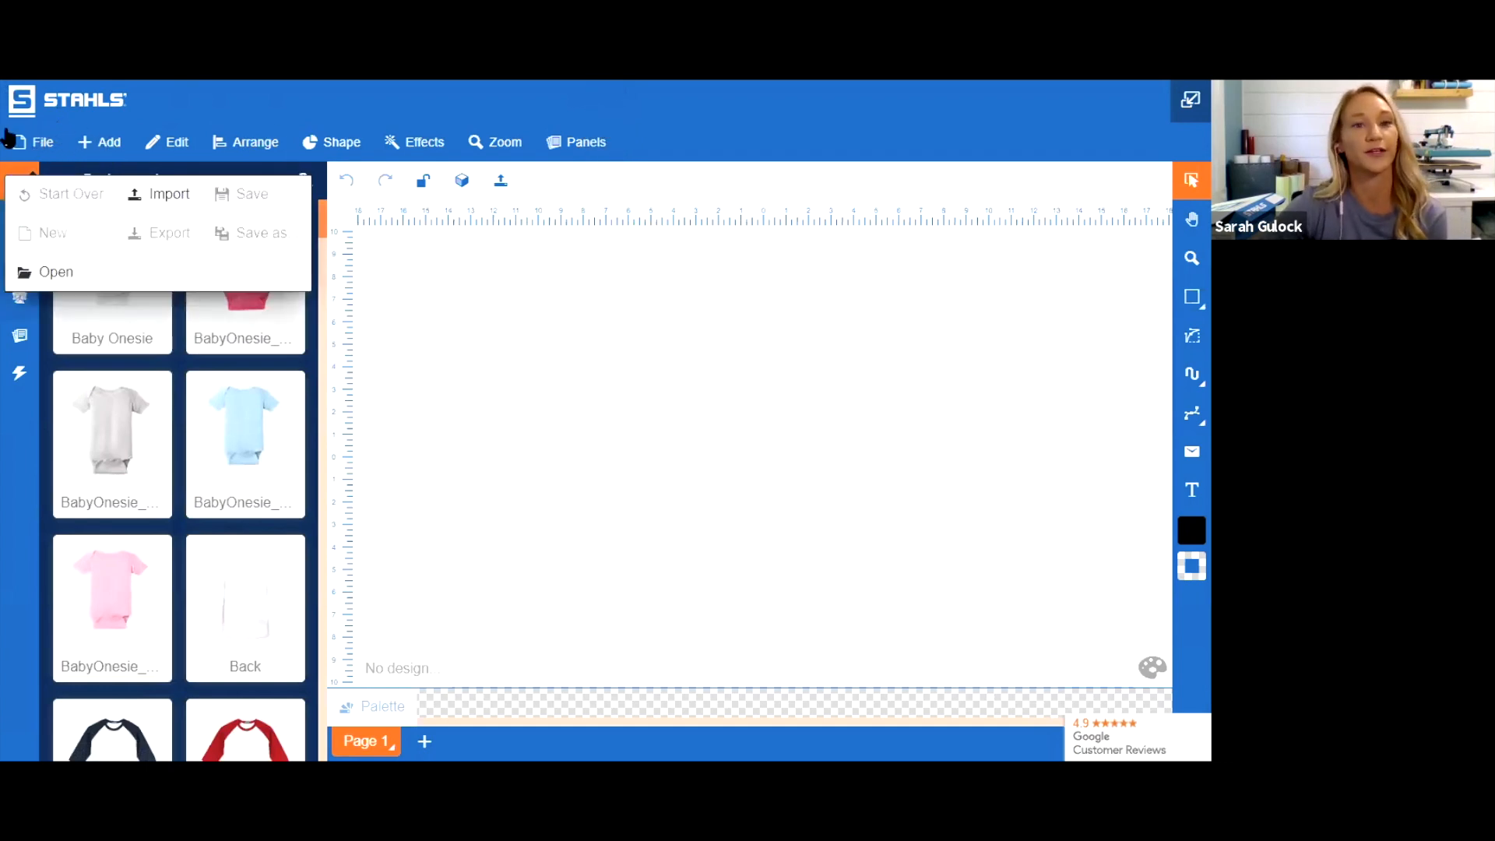
click(115, 141)
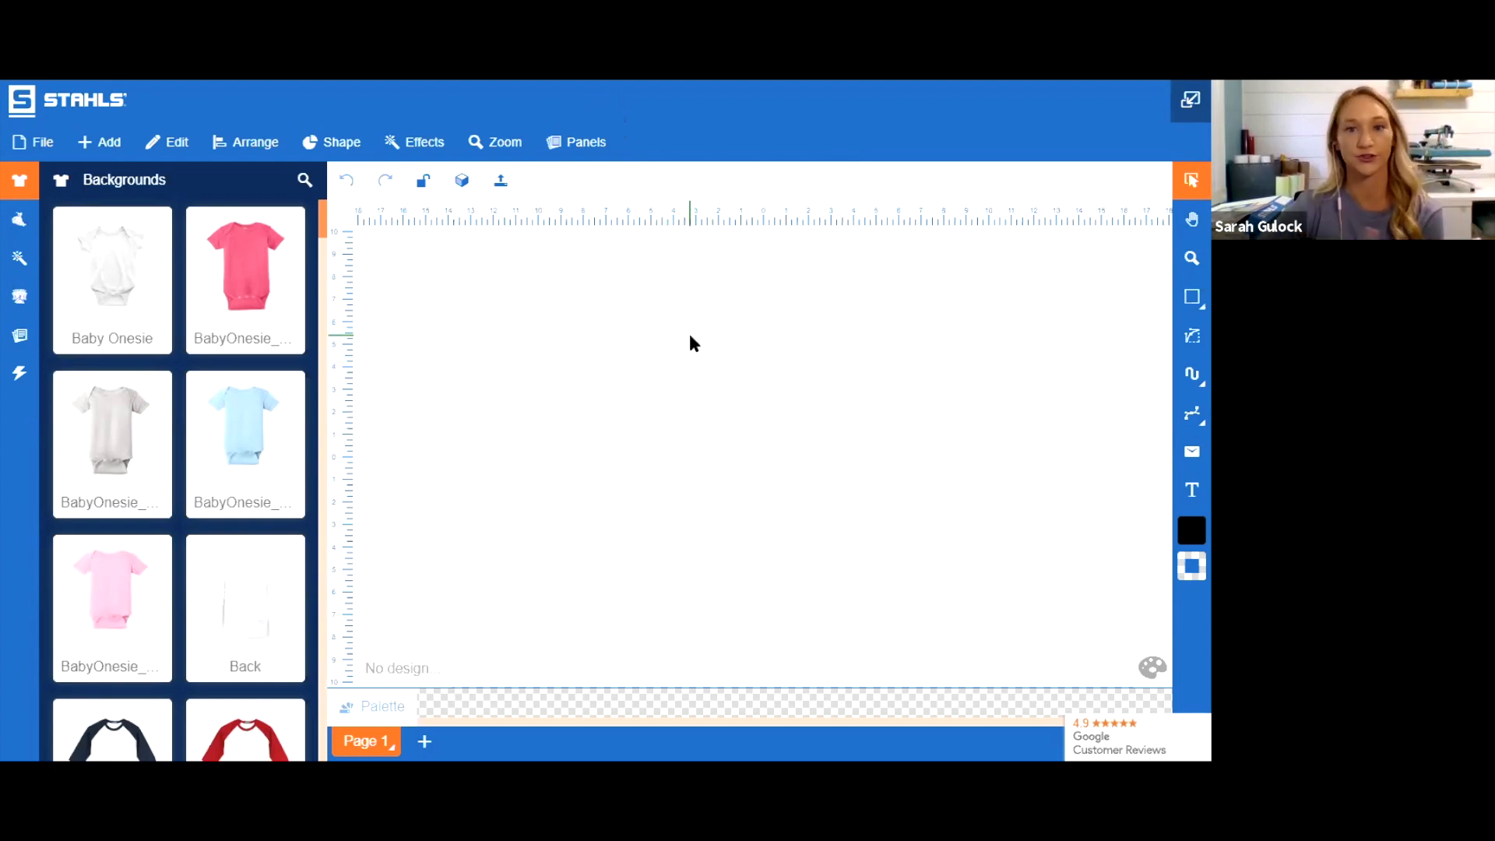
Add the text "think" to the blank canvas and close the text entry form
click(108, 145)
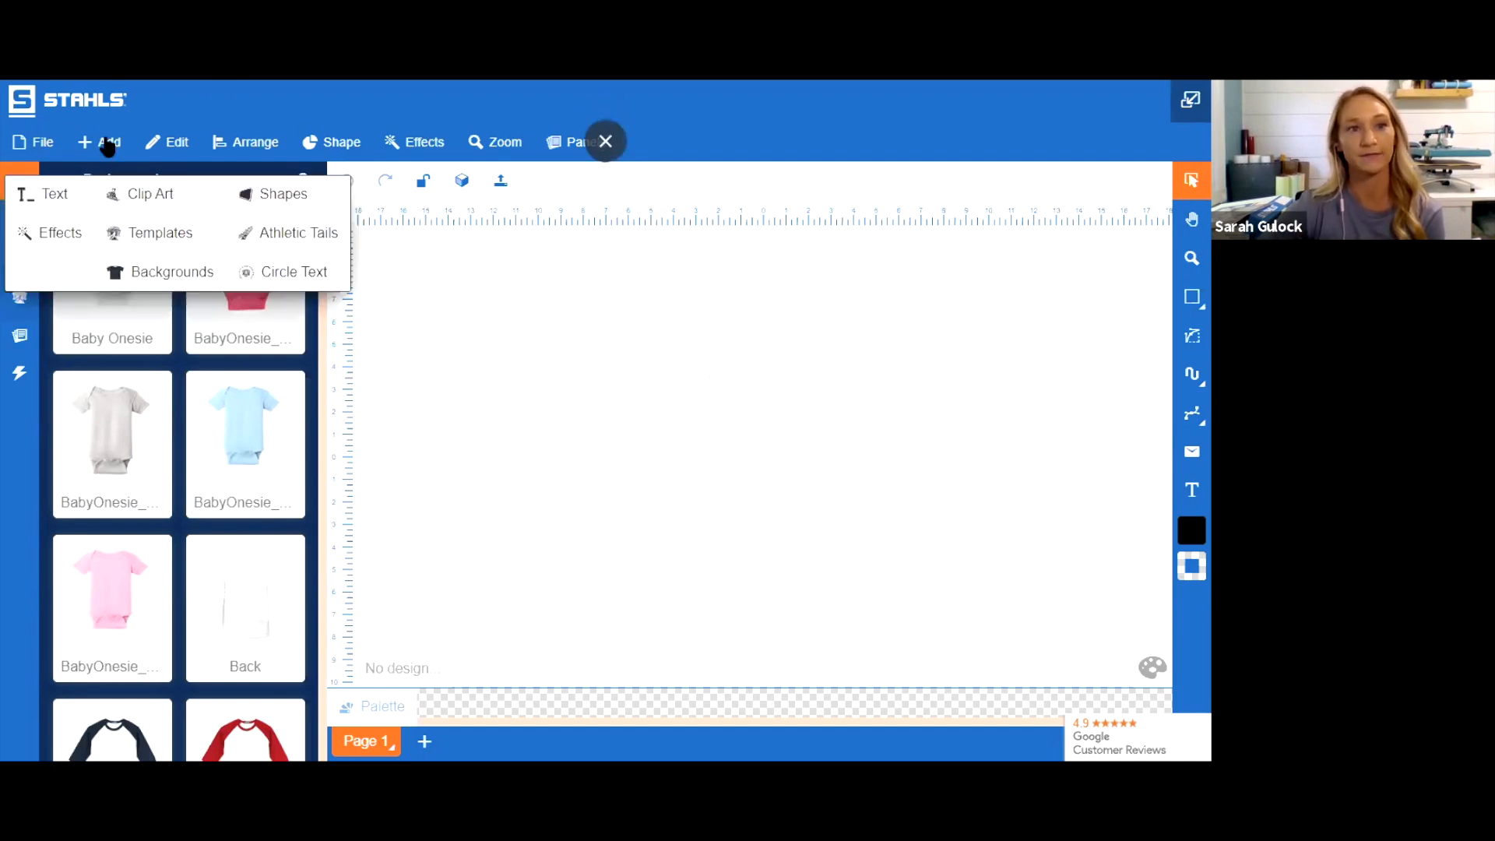
click(55, 194)
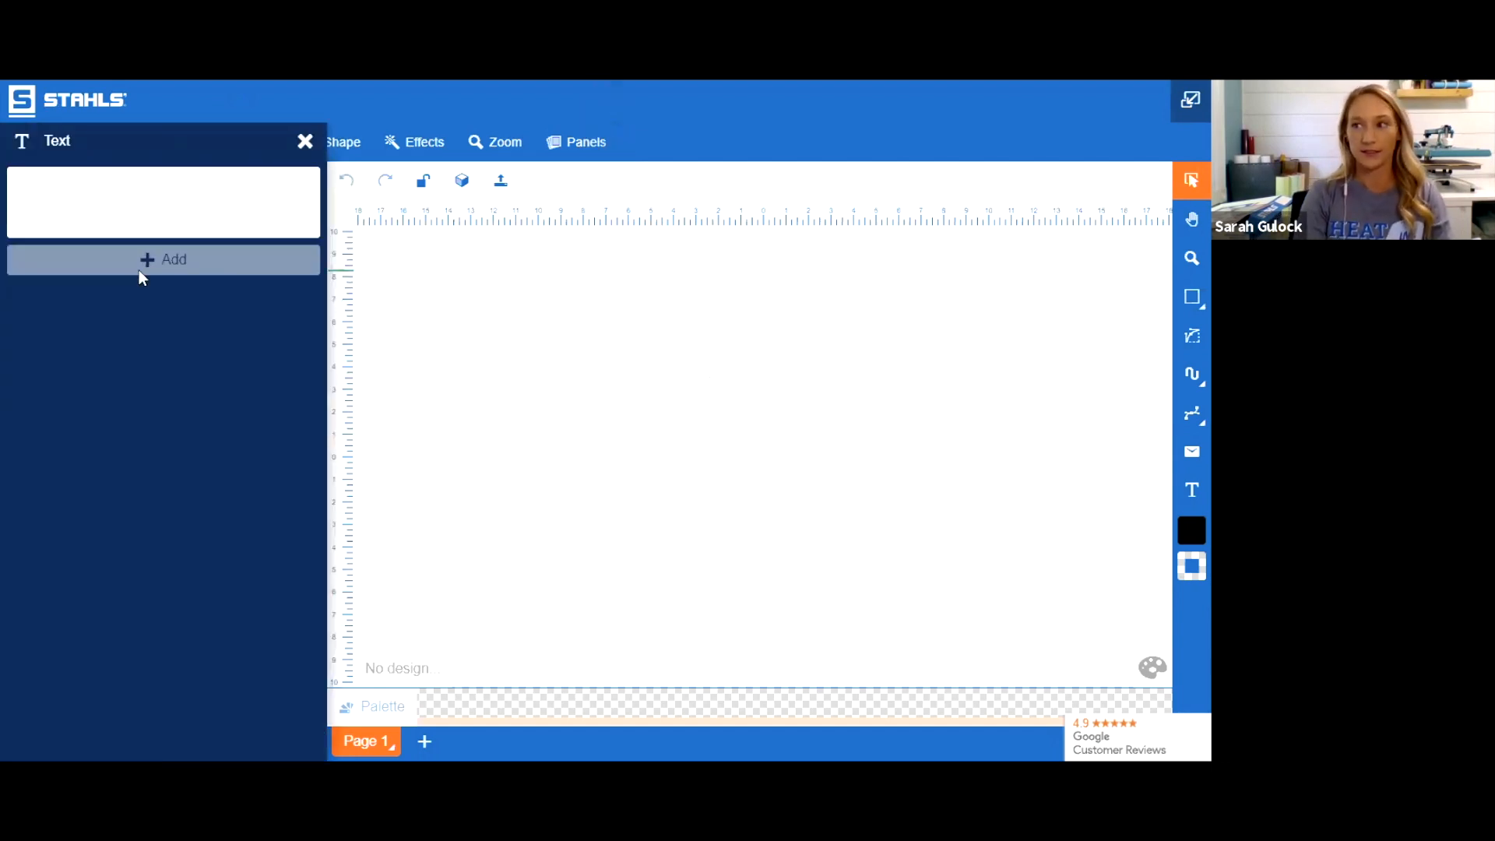
text(think)
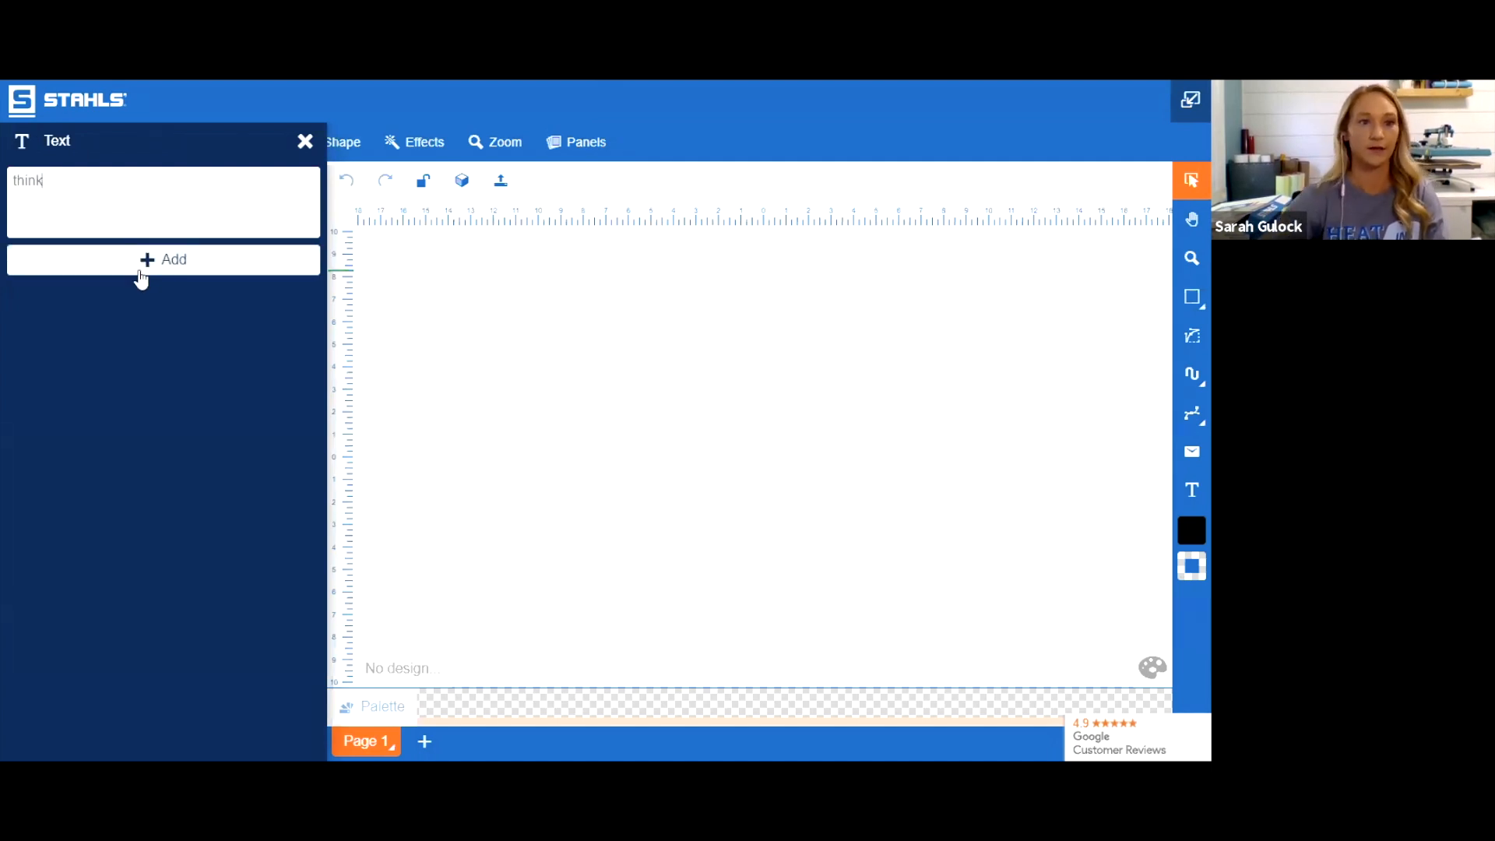
click(140, 273)
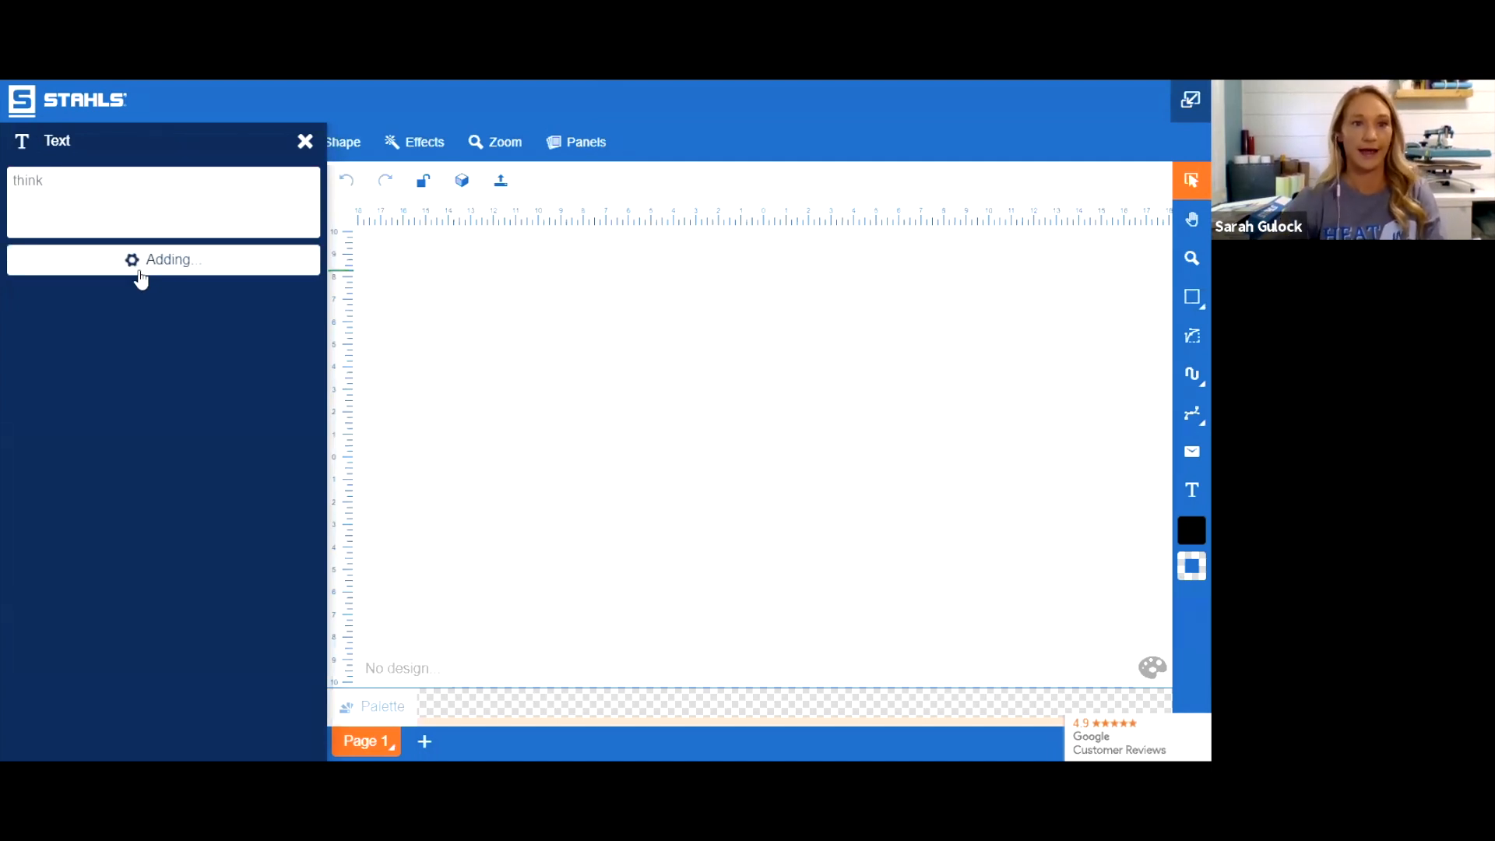
click(305, 141)
Place the "think" text in the upper-left area of the canvas at about 4.18 x 1.45 in
drag(786, 455, 559, 288)
drag(492, 405, 612, 388)
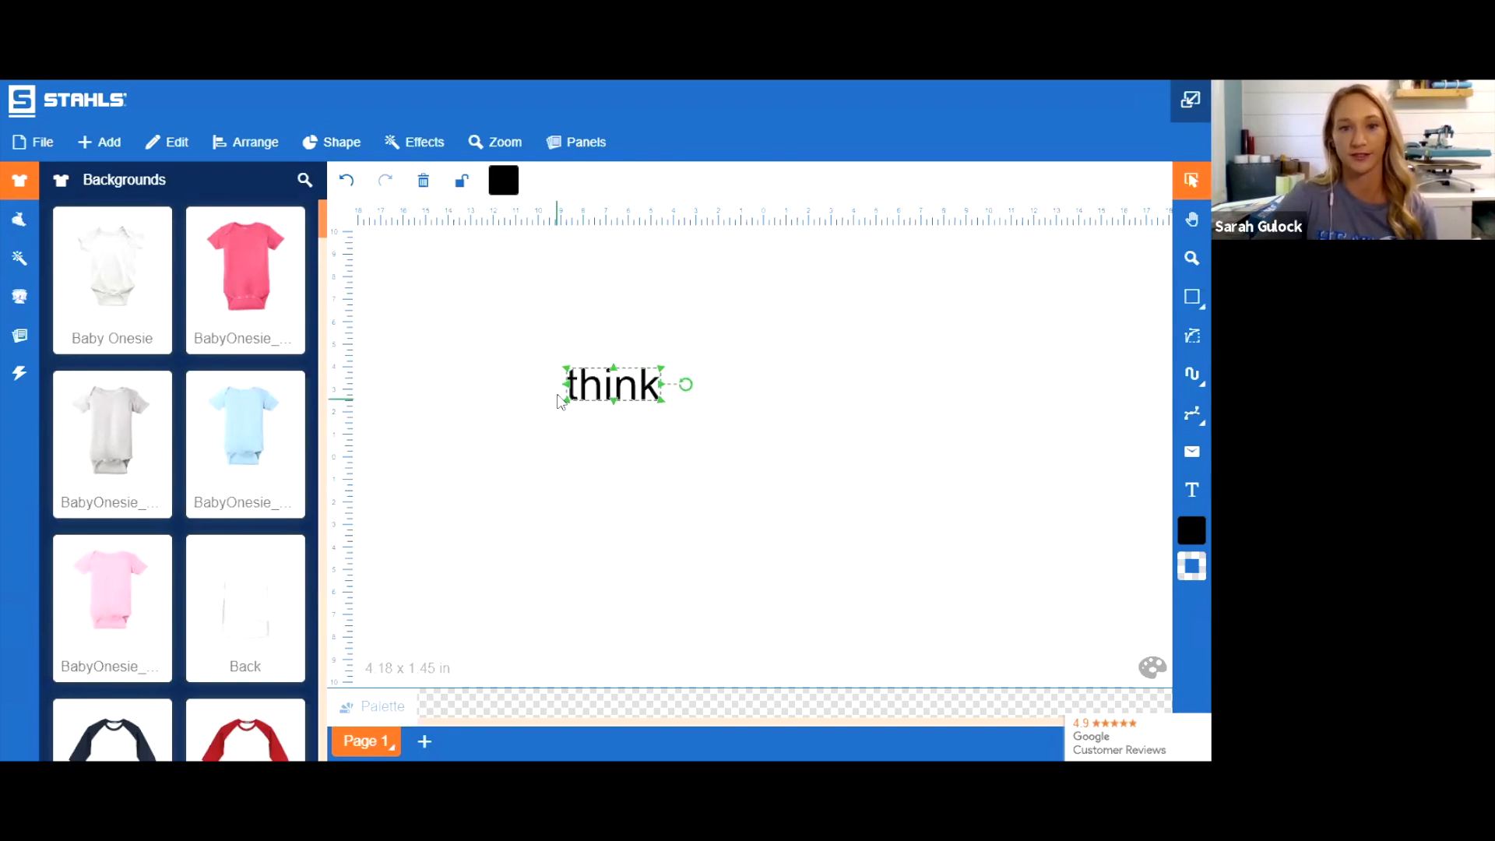
drag(661, 374, 605, 305)
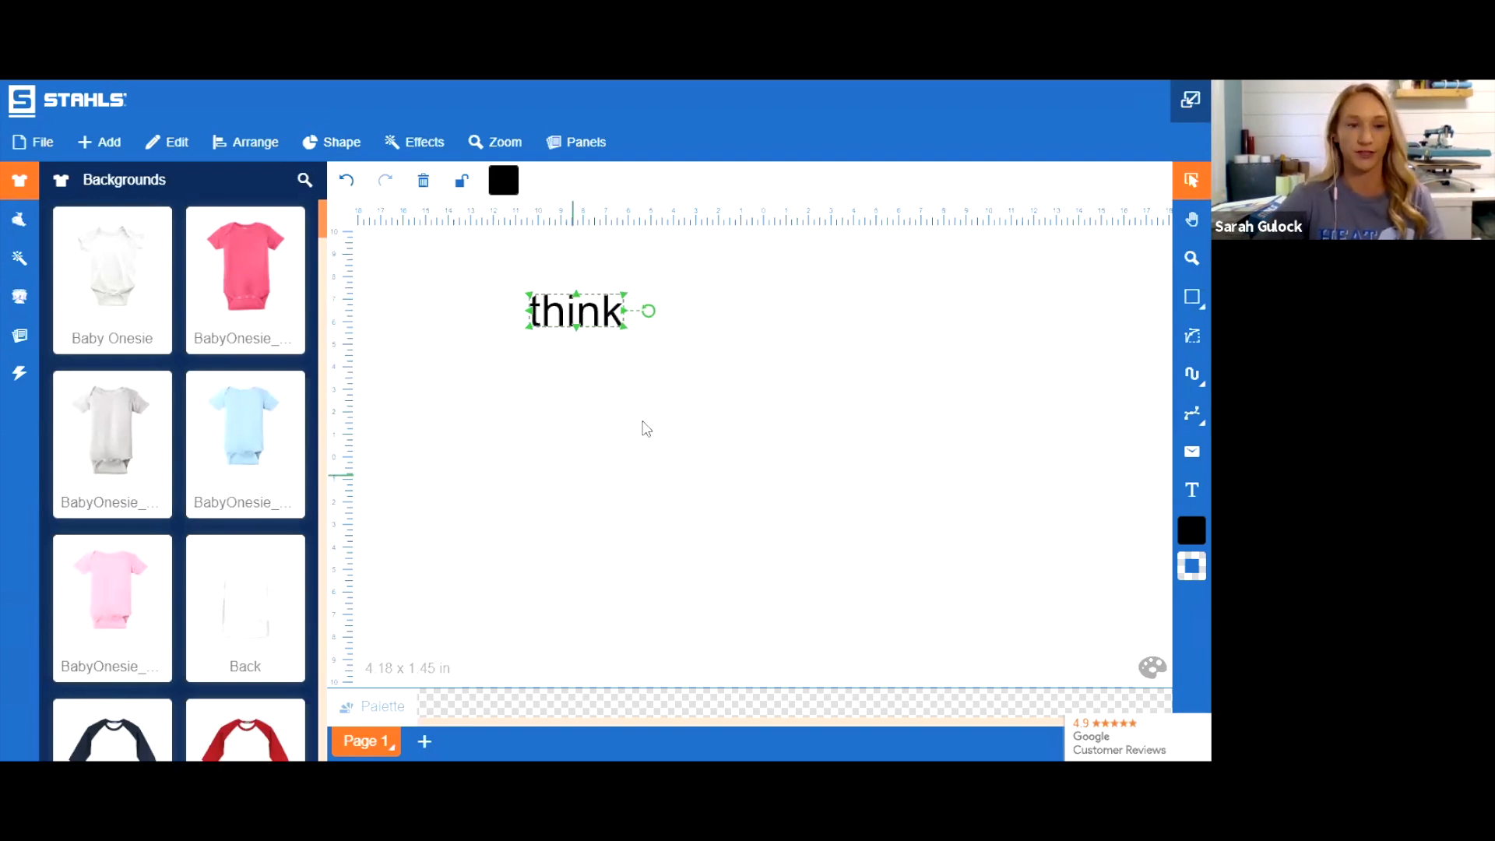
drag(554, 313, 557, 319)
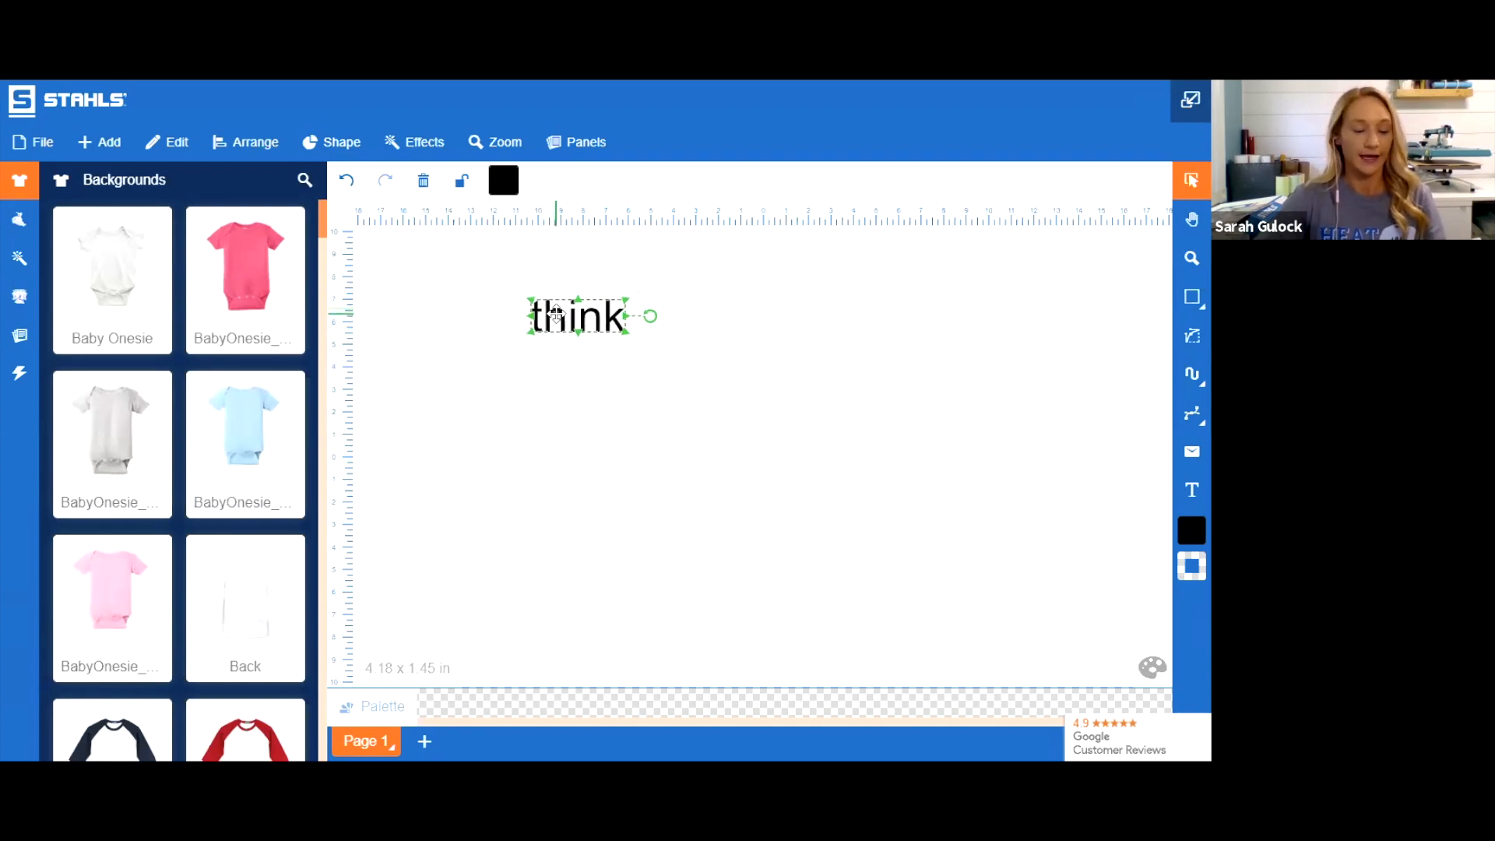
Paste a copy of the "think" text, line it up directly below the original and deselect it
key(ctrl+v)
drag(592, 314, 583, 363)
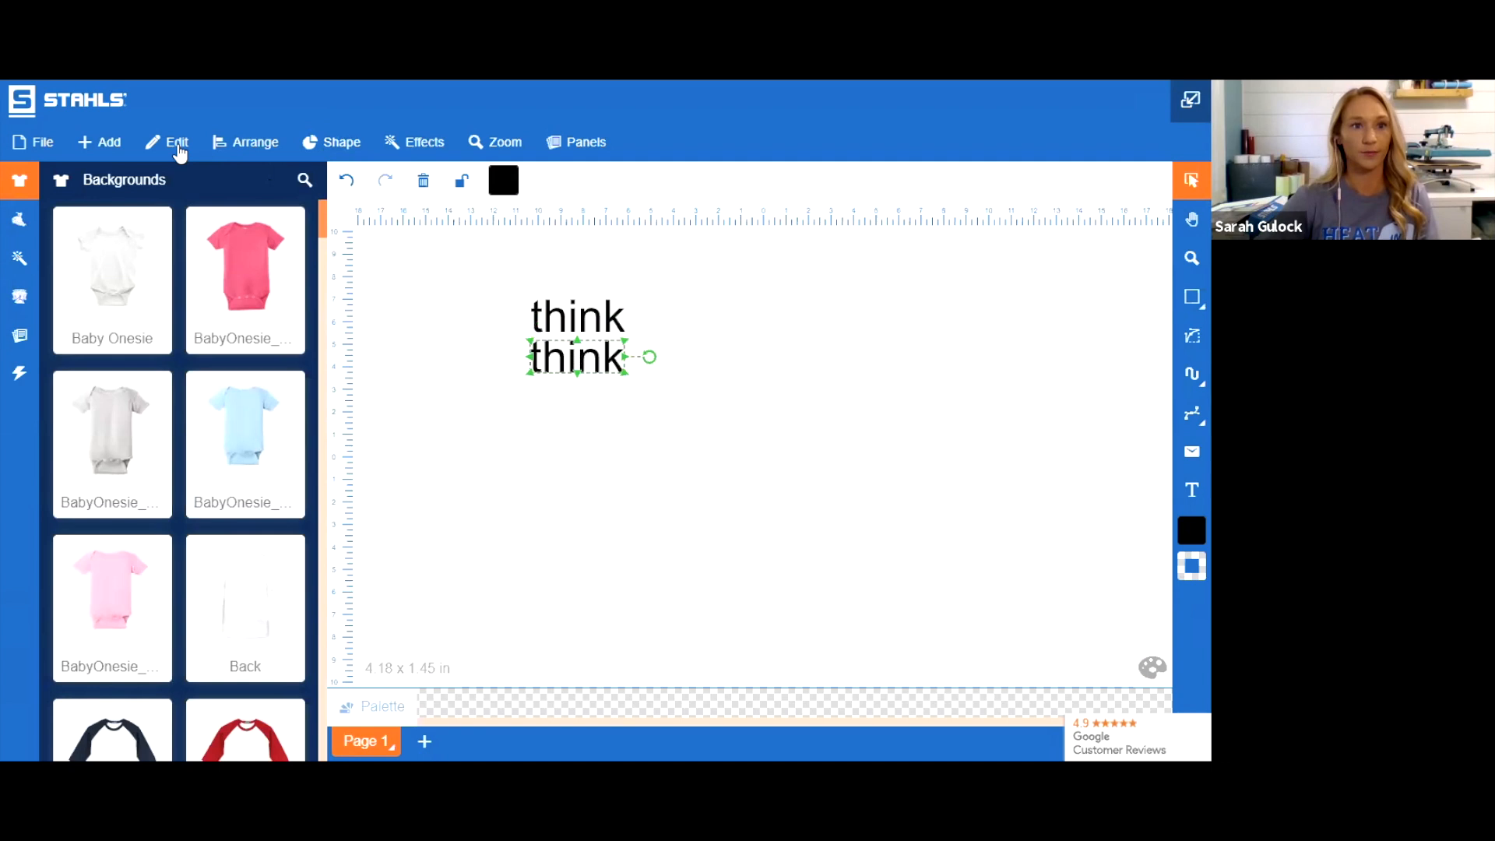
click(177, 144)
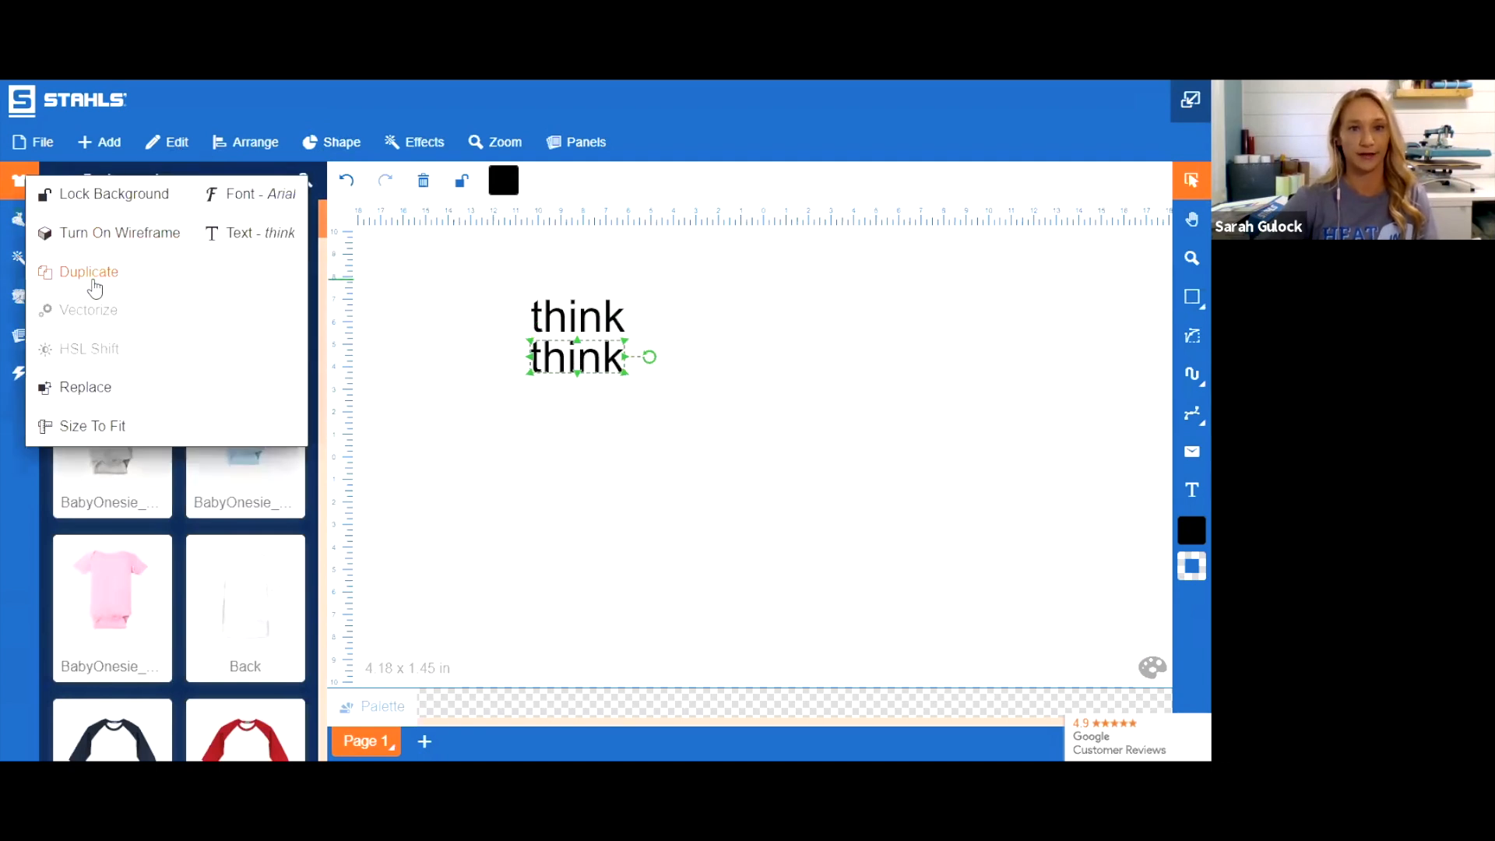
click(681, 341)
click(597, 363)
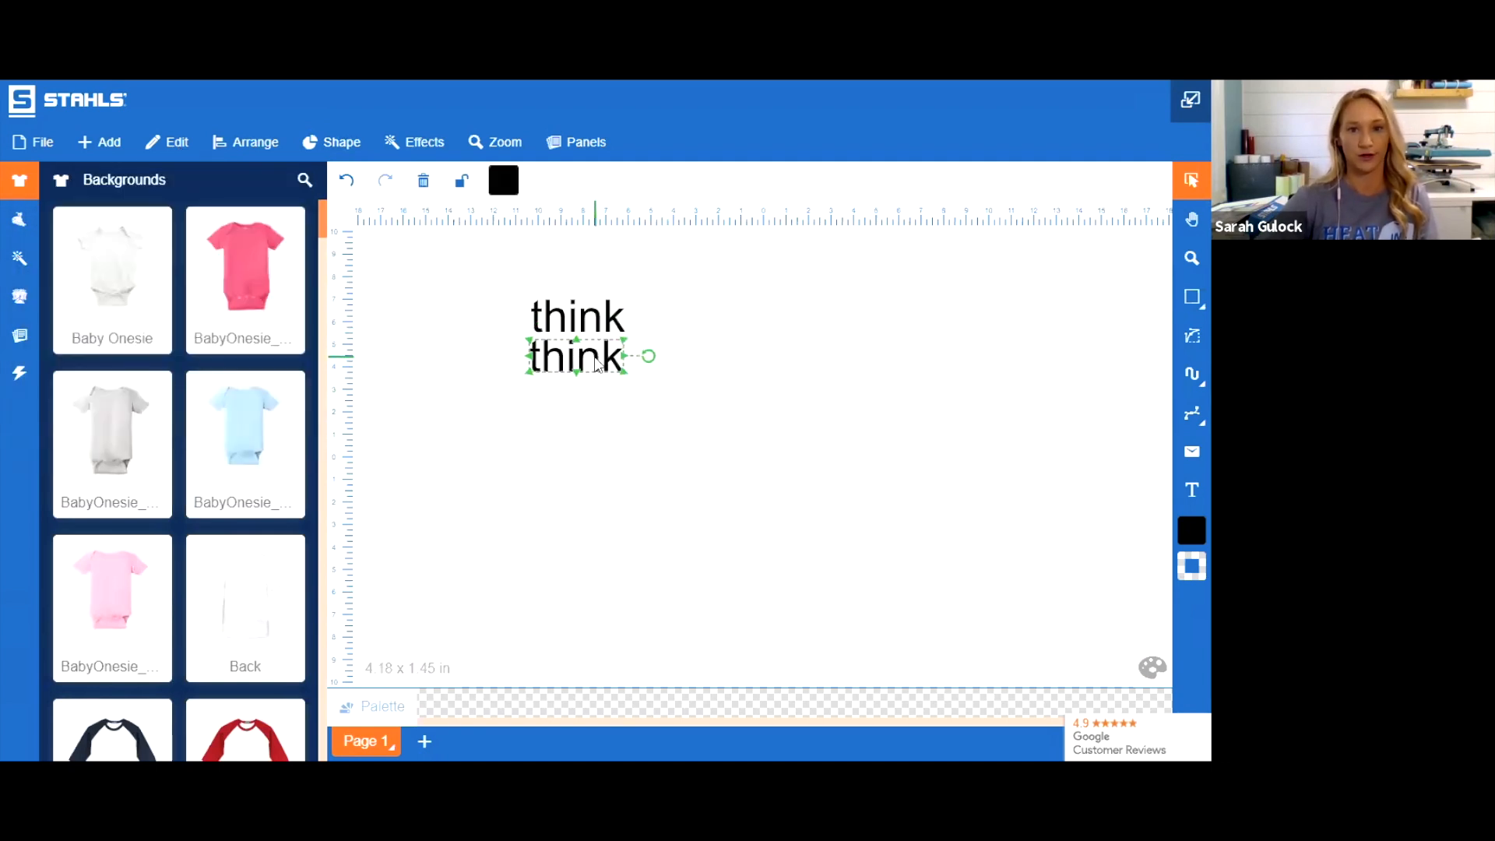
click(741, 354)
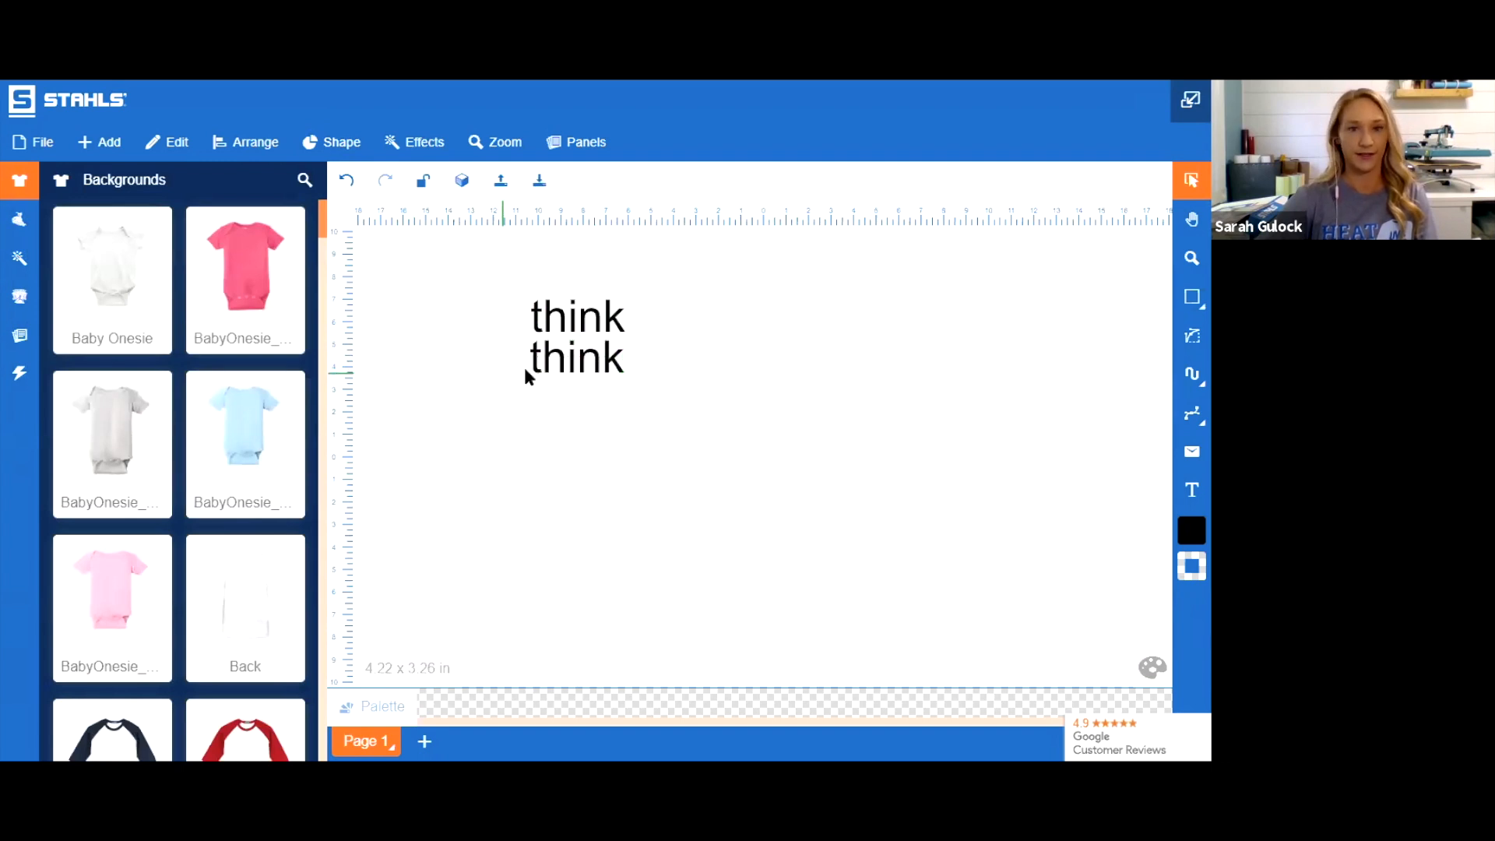
Place a third copy of "think" beneath the second one, centred on the words above it
drag(575, 363, 610, 414)
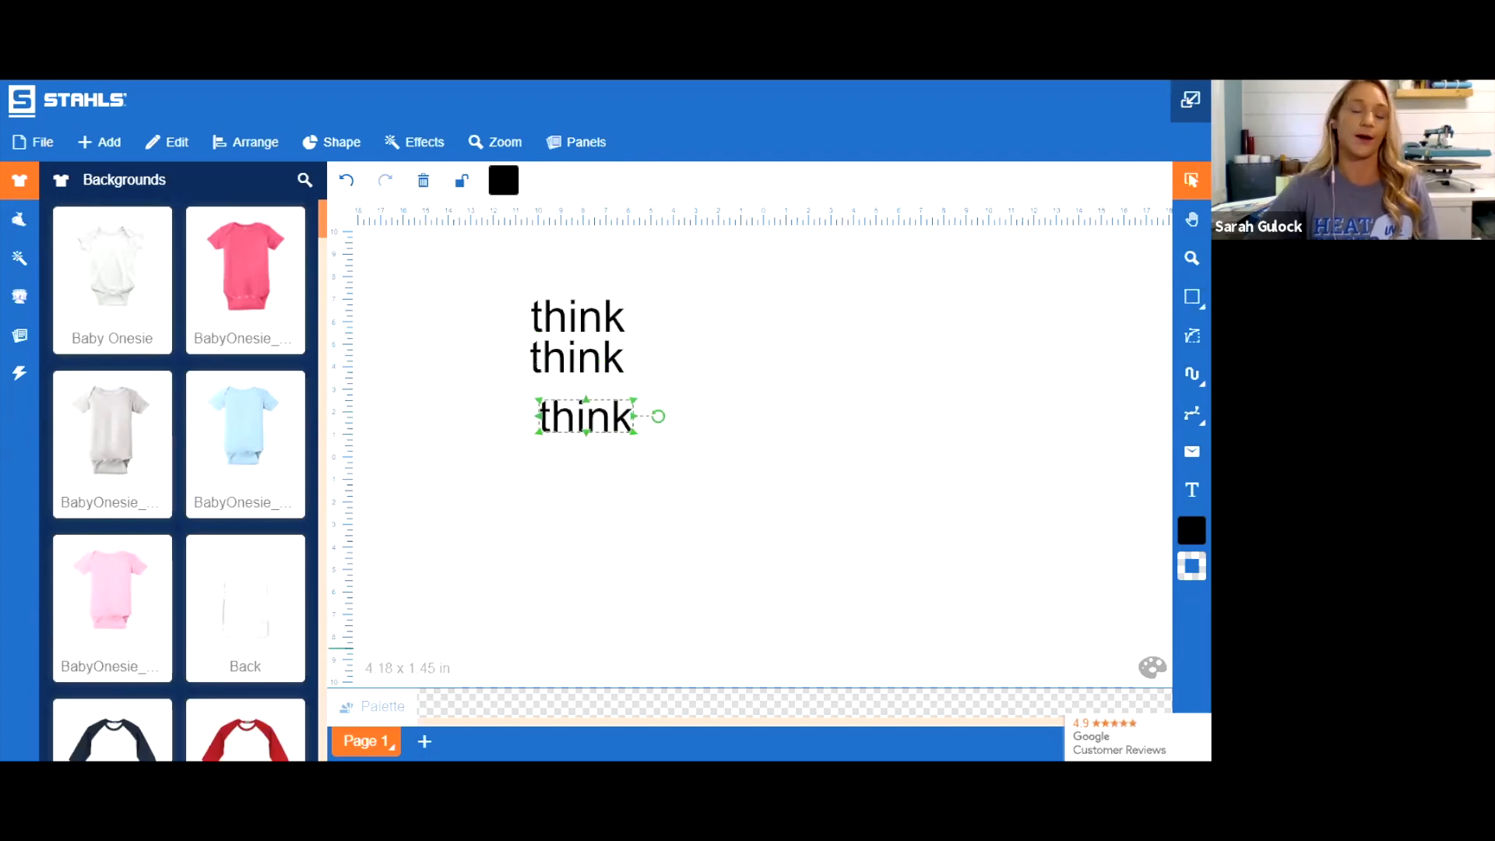
drag(566, 420, 597, 429)
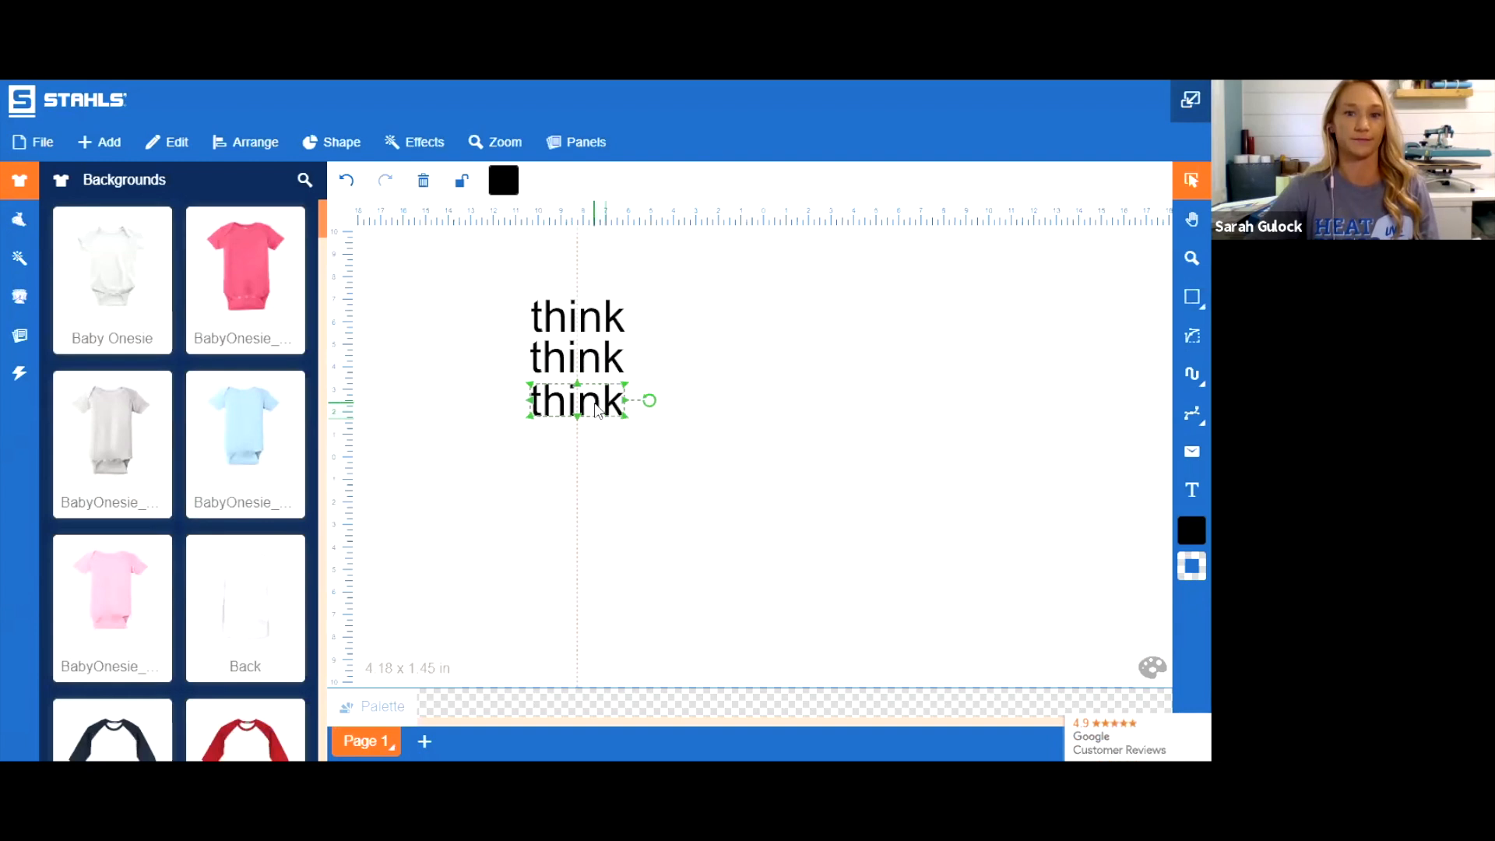
click(749, 360)
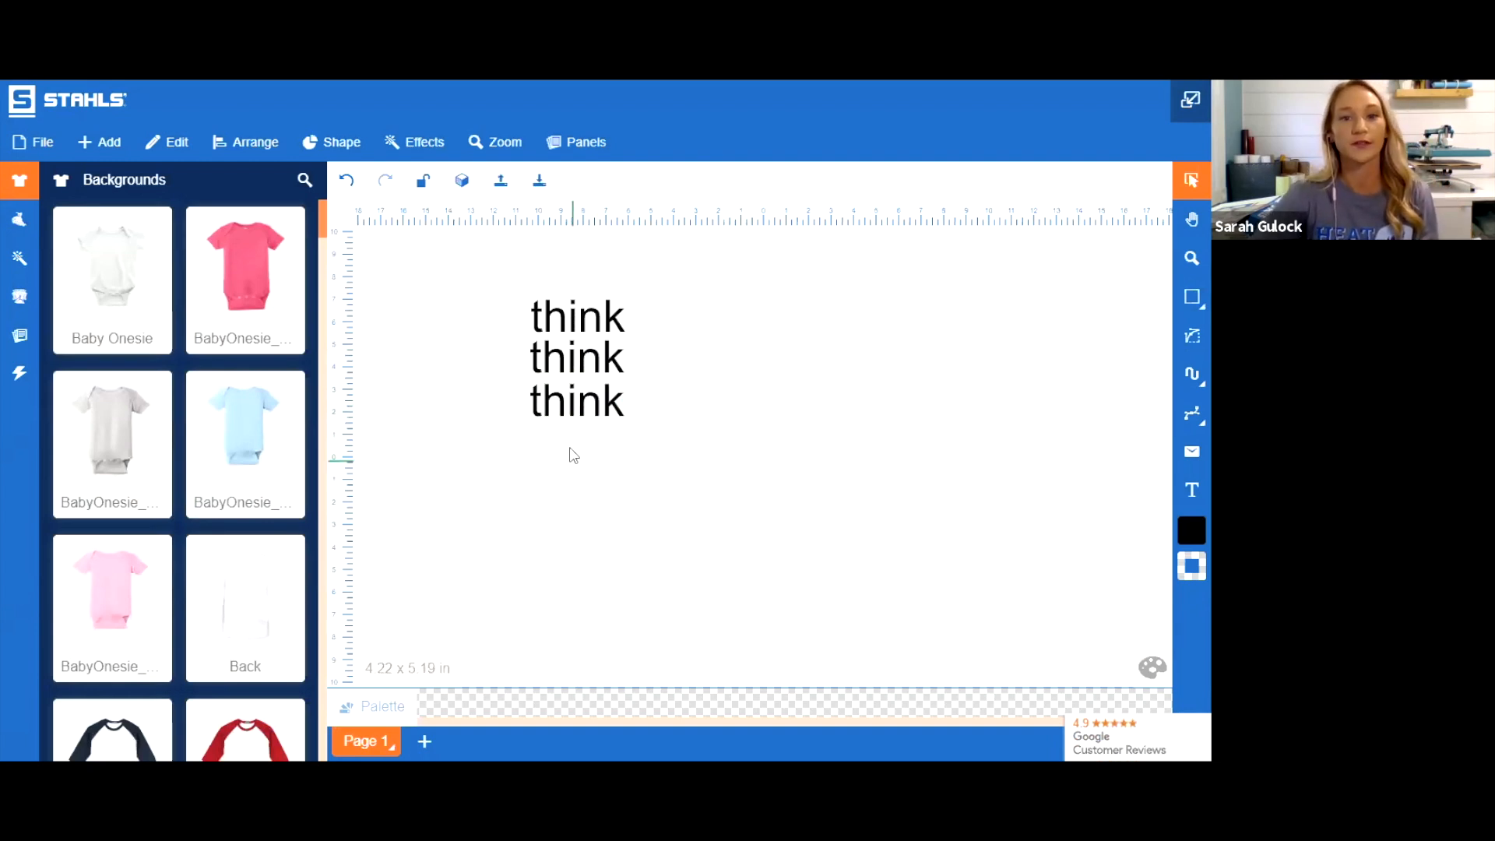
Paste three more copies of "think" and stack them below the others to make a column of six
click(587, 401)
key(ctrl+c)
key(ctrl+v)
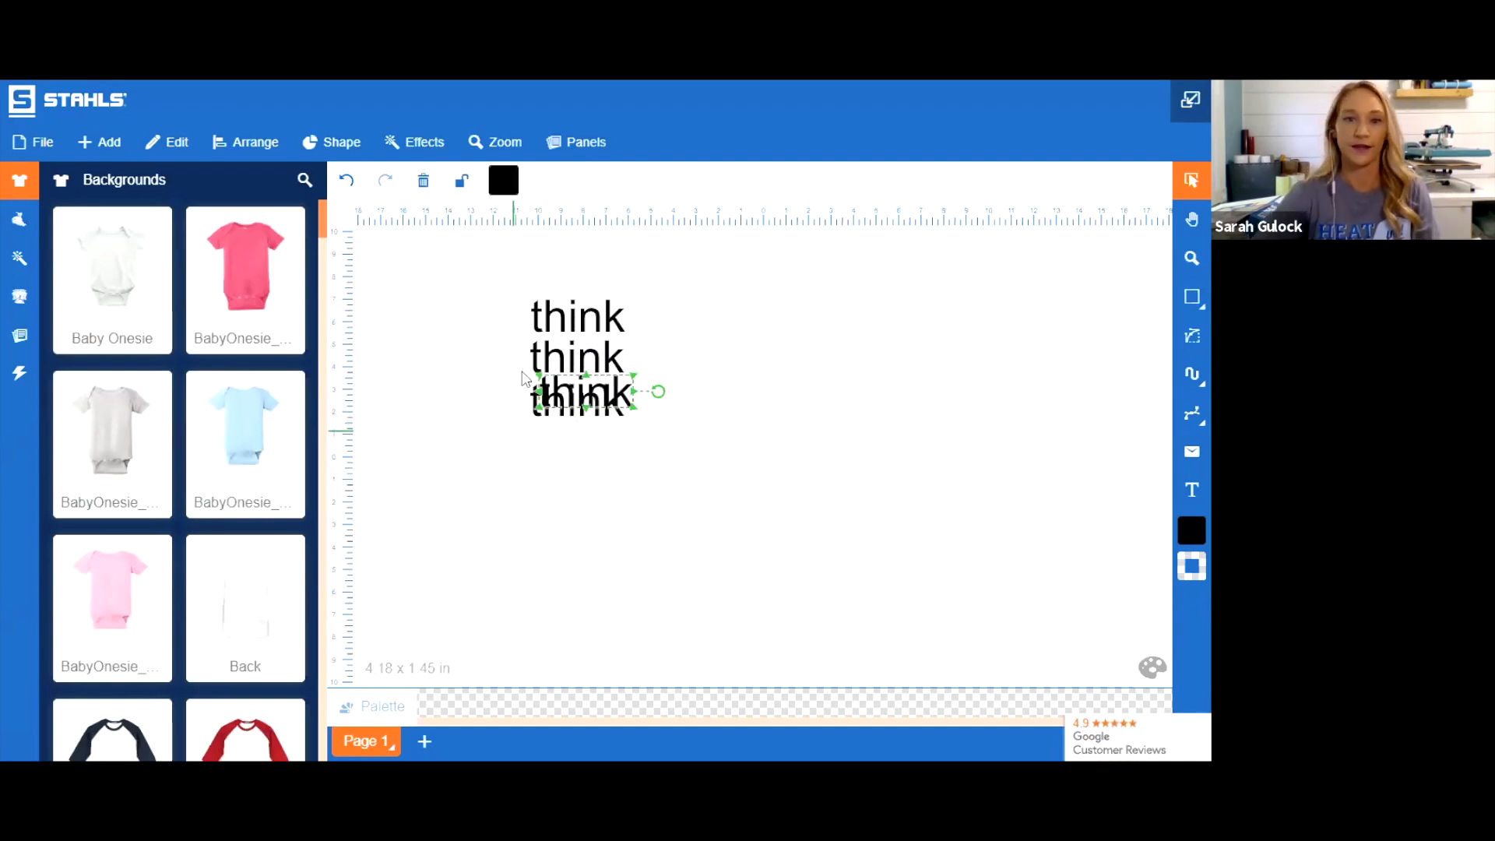
drag(599, 395, 591, 507)
key(ctrl+c)
key(ctrl+v)
click(724, 452)
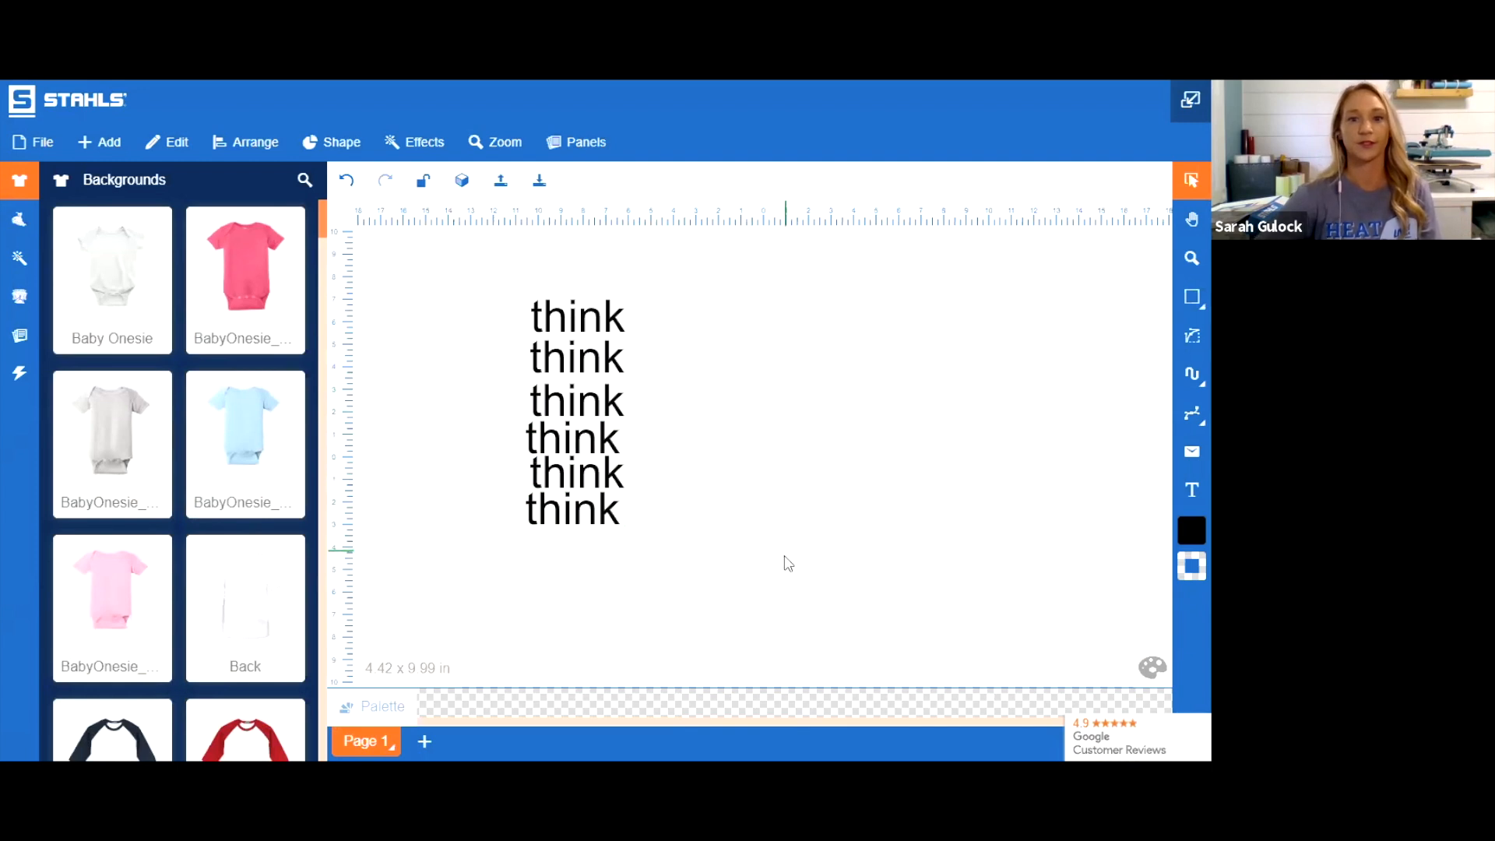
drag(399, 277, 398, 275)
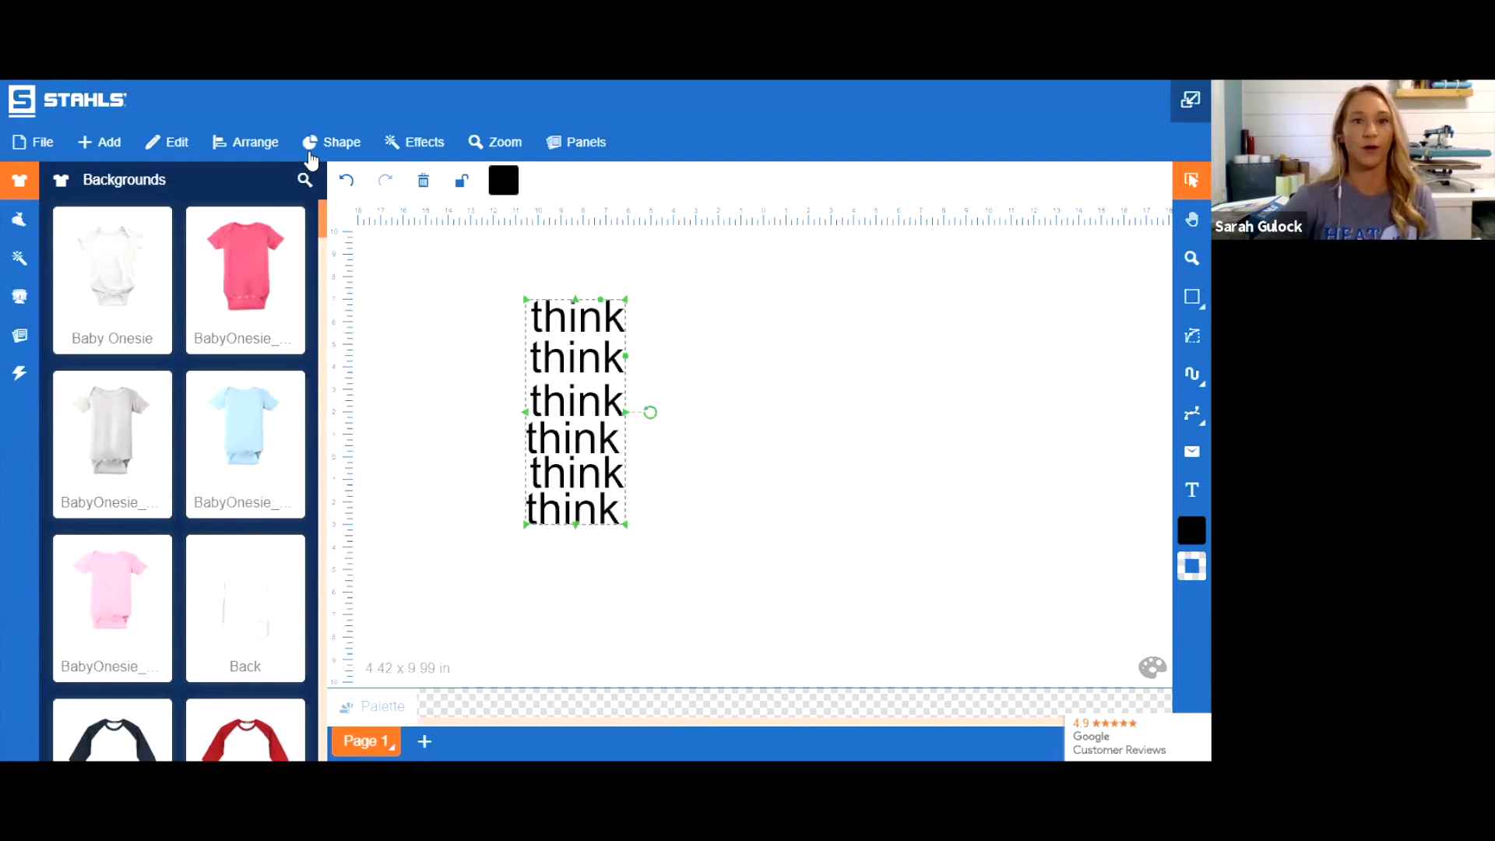
click(655, 350)
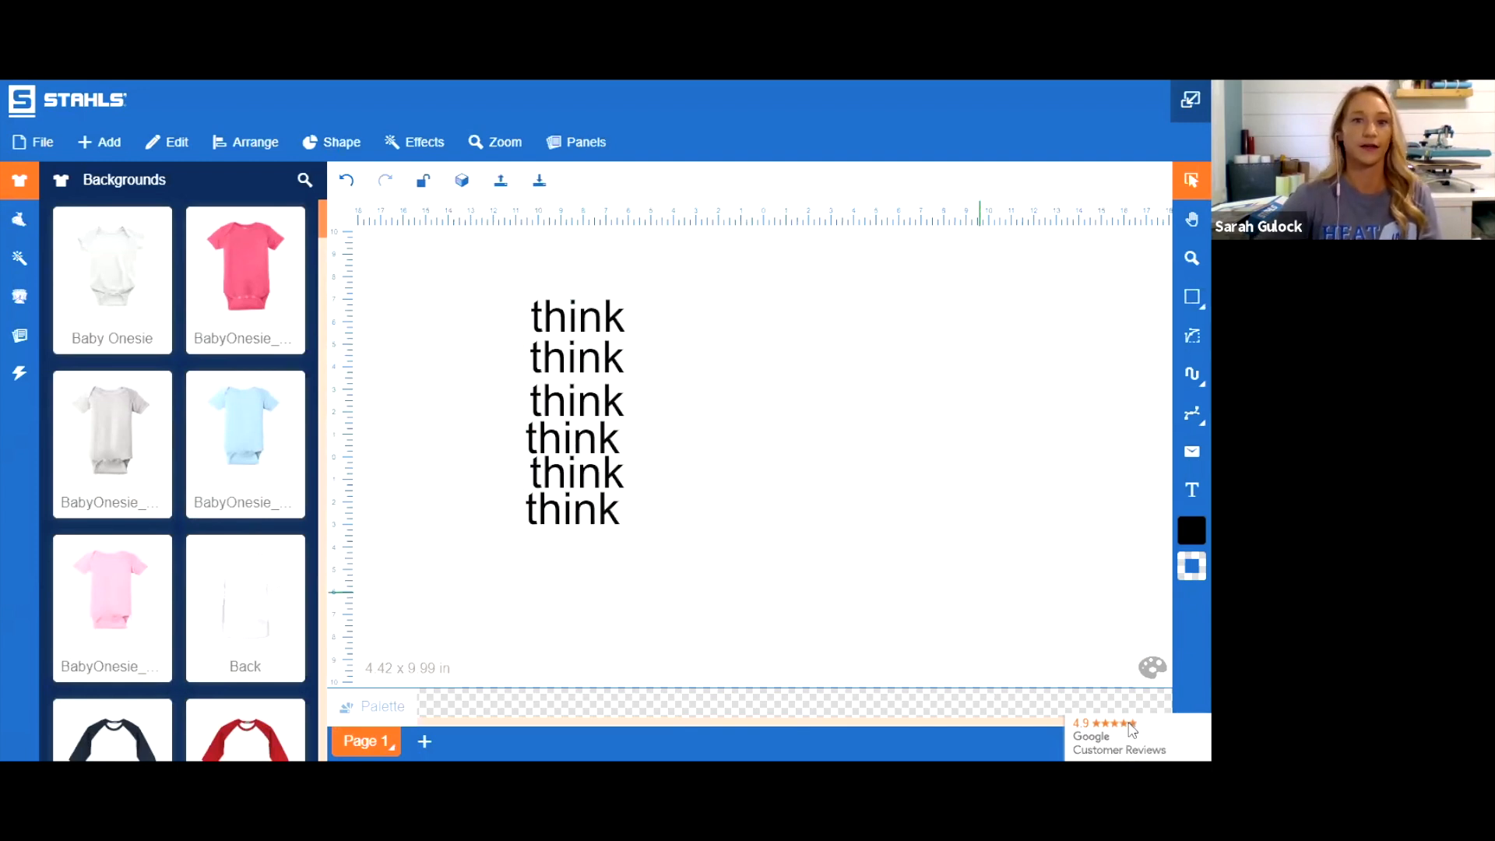
Change the second "think" in the column to "outside" and the third one to "the"
click(576, 357)
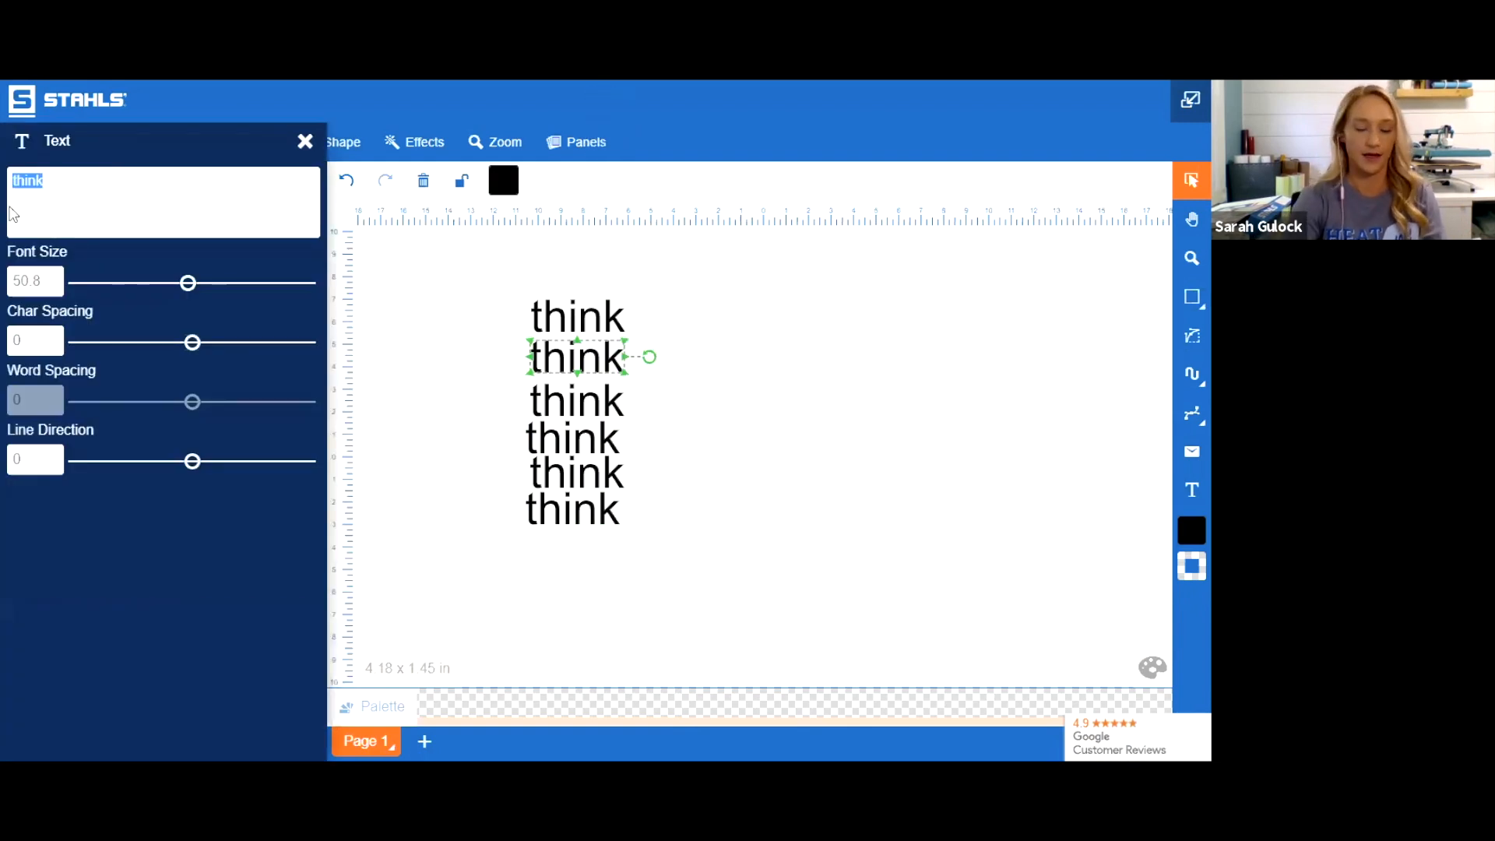
text(outside)
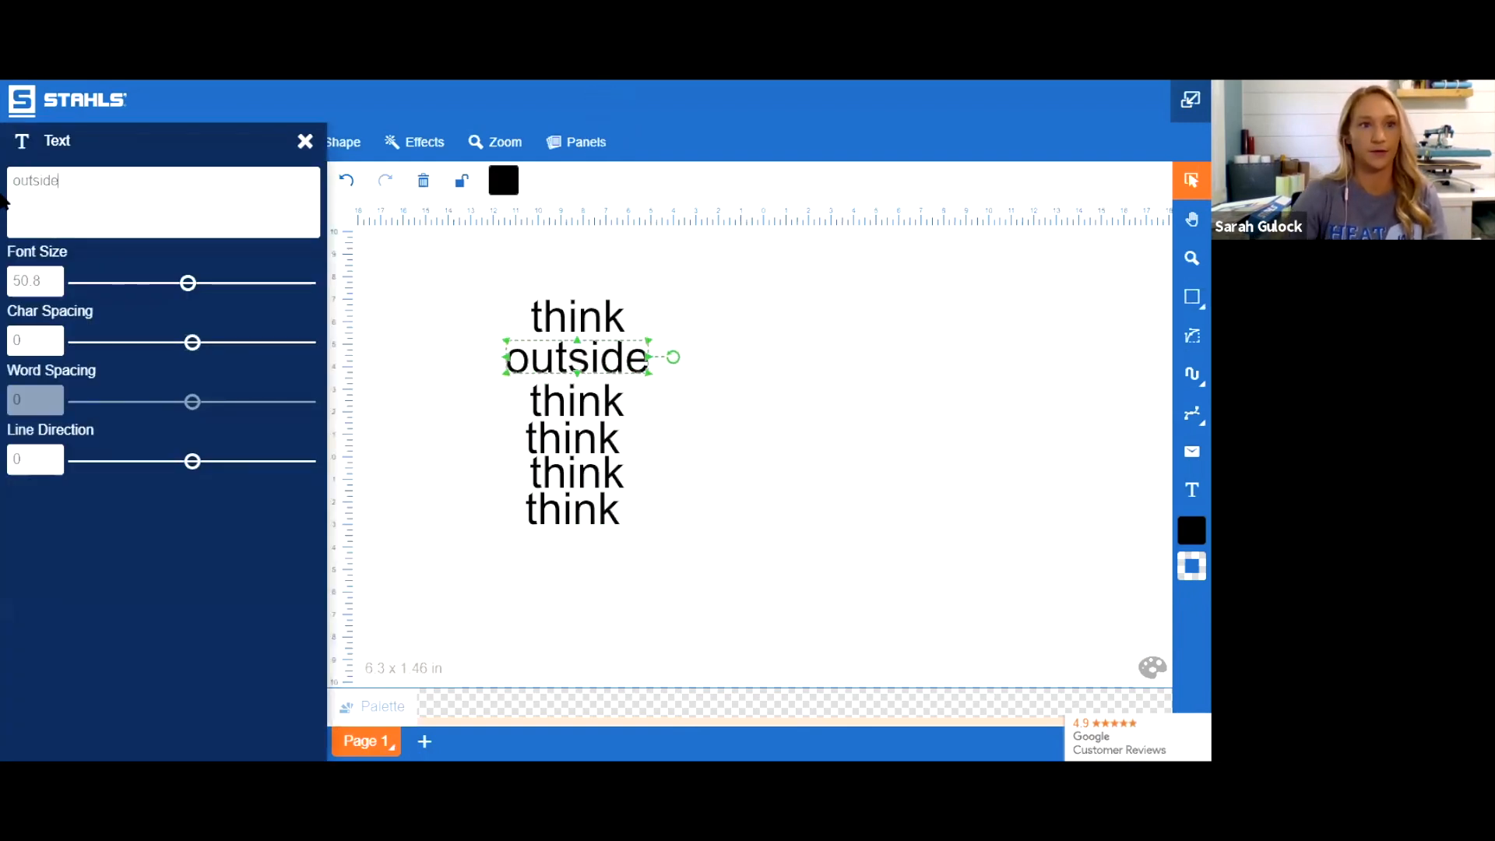
click(577, 400)
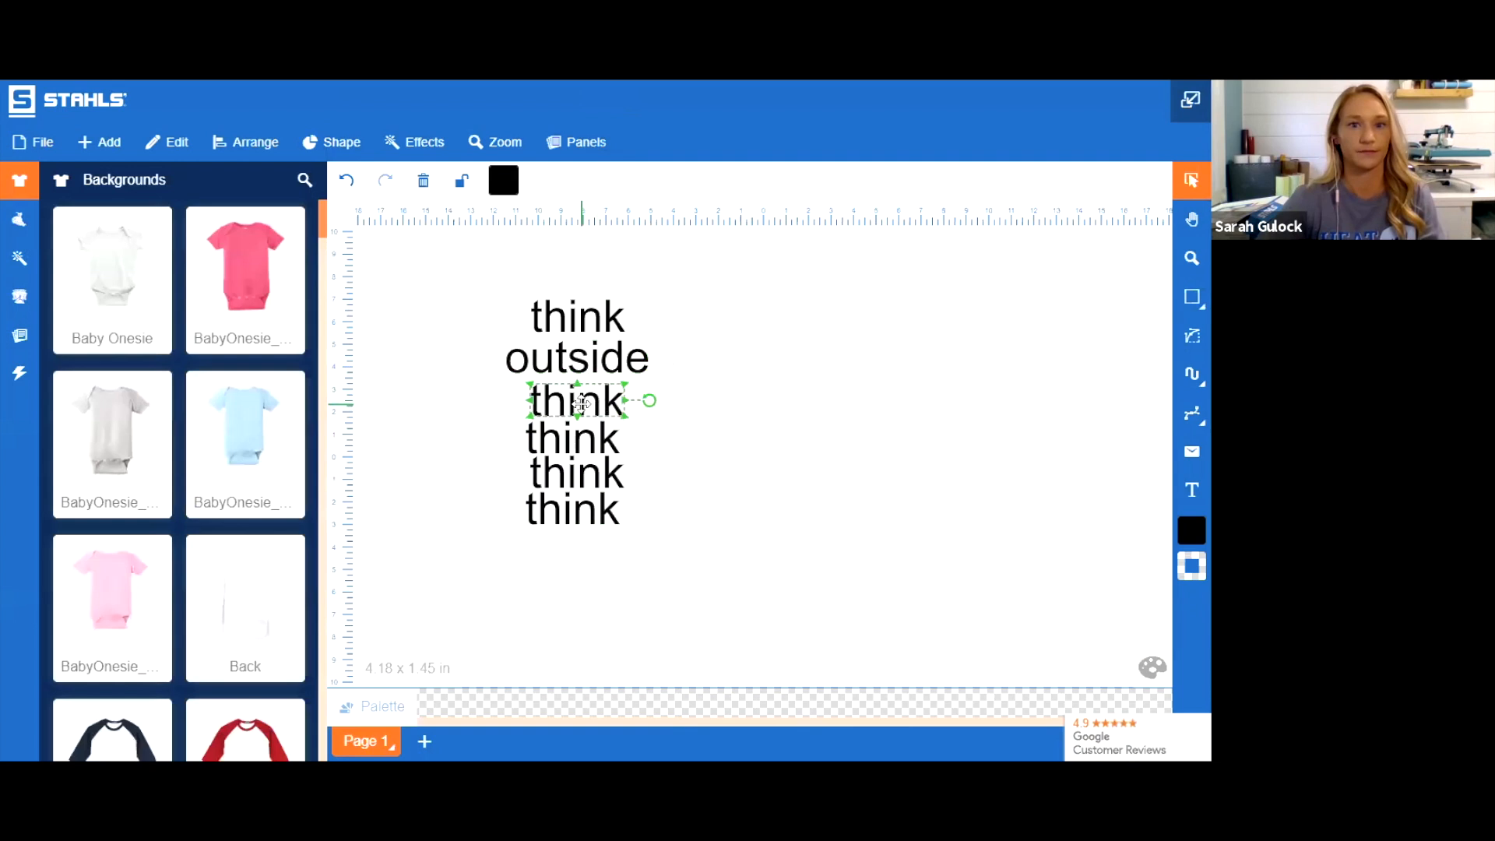
text(the)
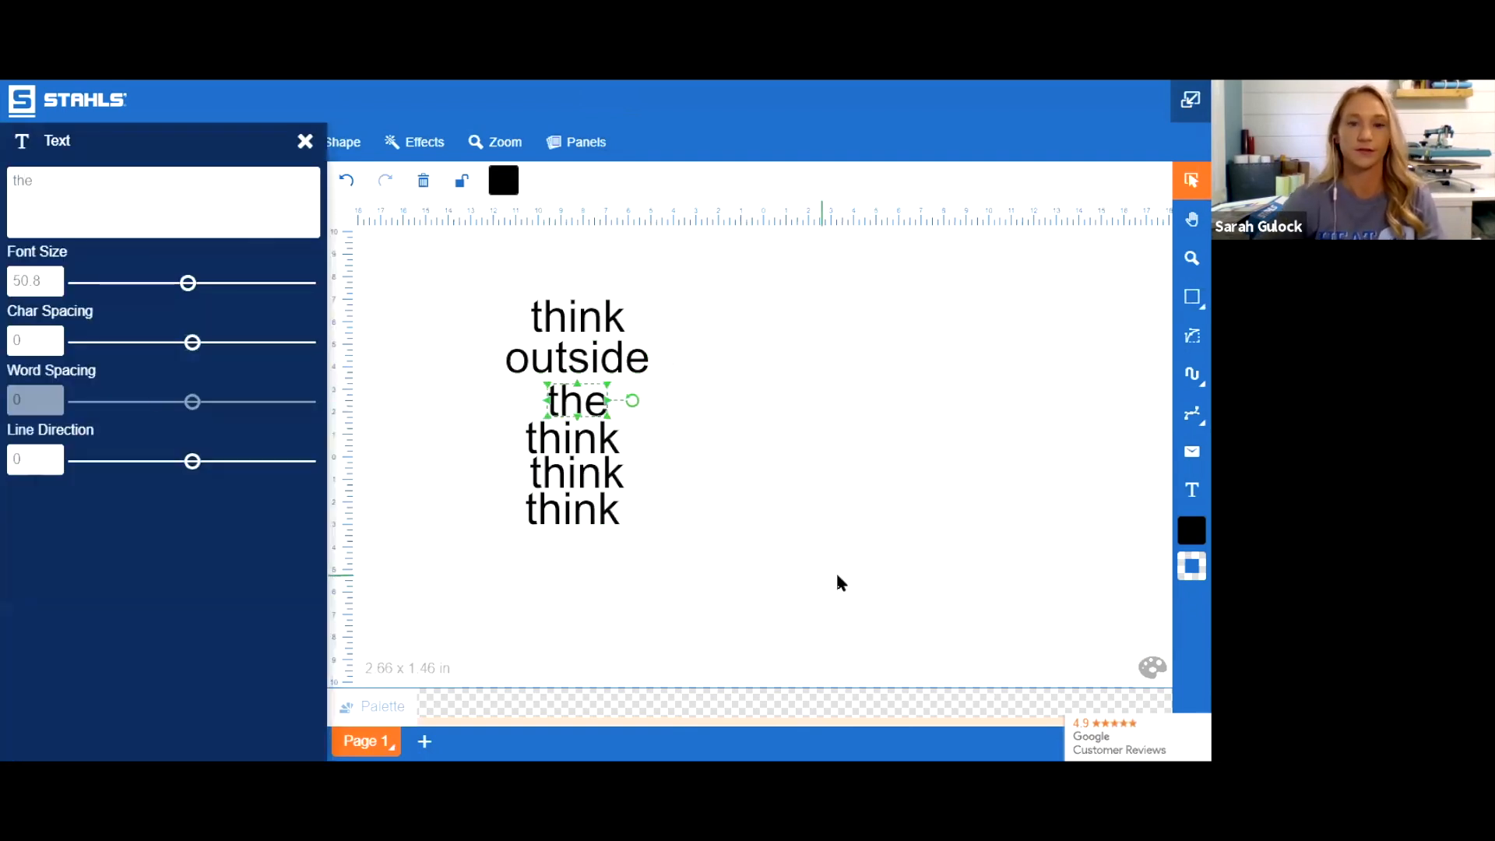
click(890, 486)
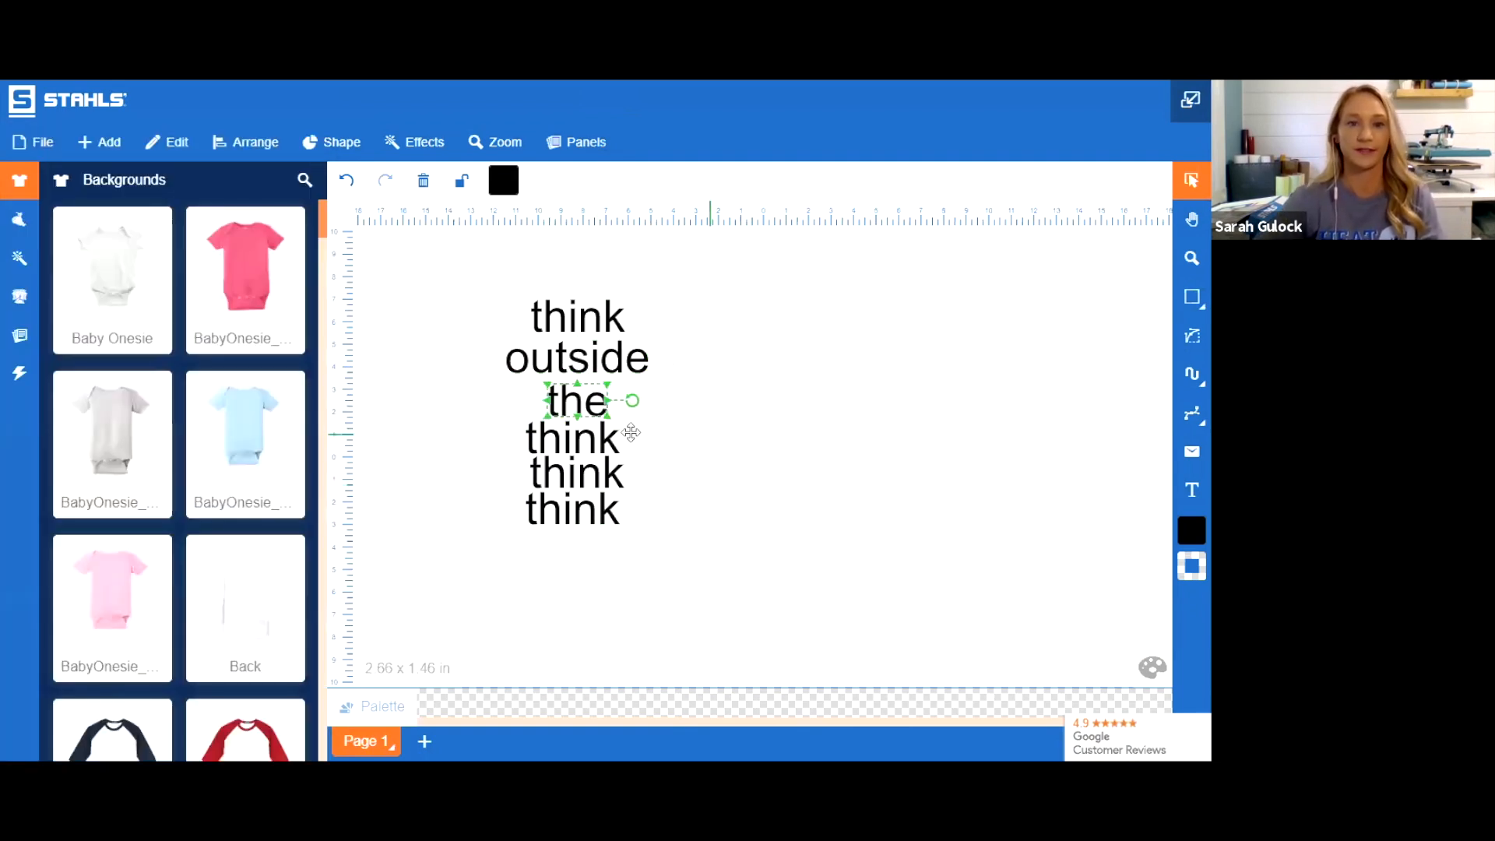
Move "the" lower down, put the next "think" in its place below "outside" and change that word to "of"
click(593, 444)
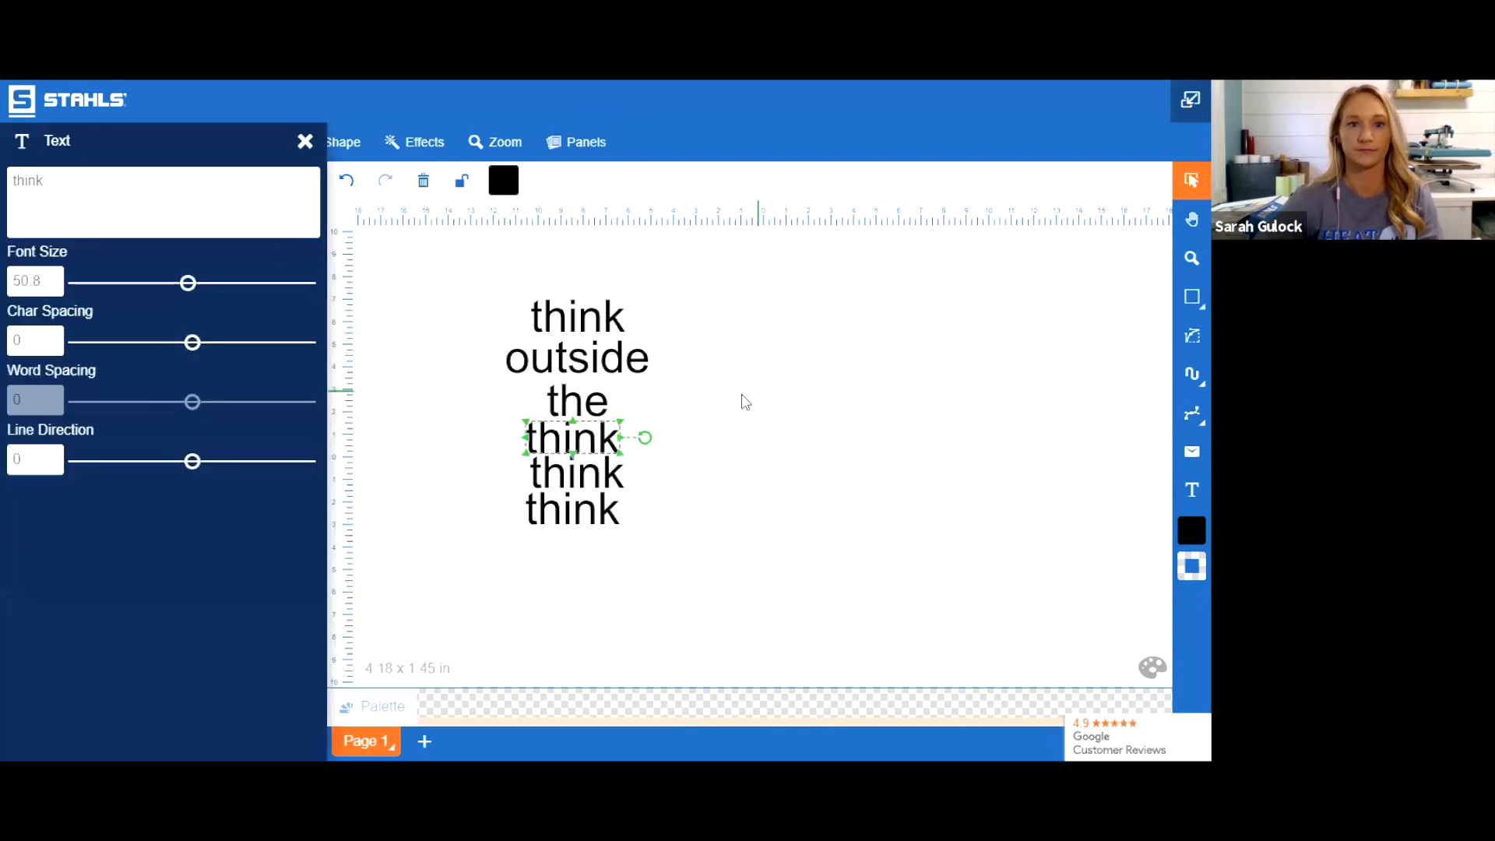
double_click(567, 398)
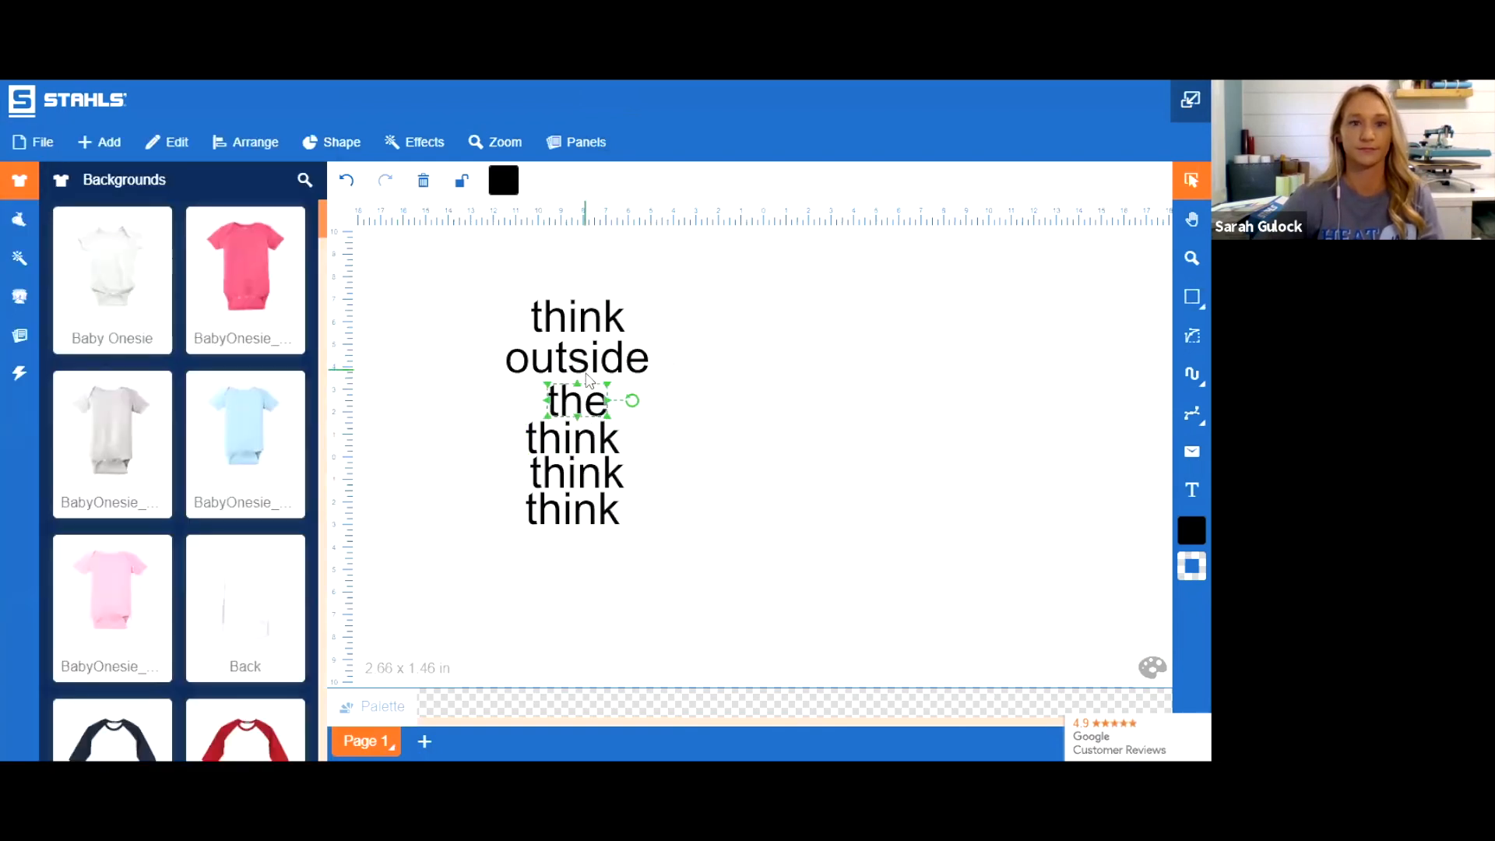
mouse_move(576, 402)
mouse_down()
mouse_move(589, 489)
mouse_move(573, 402)
mouse_up()
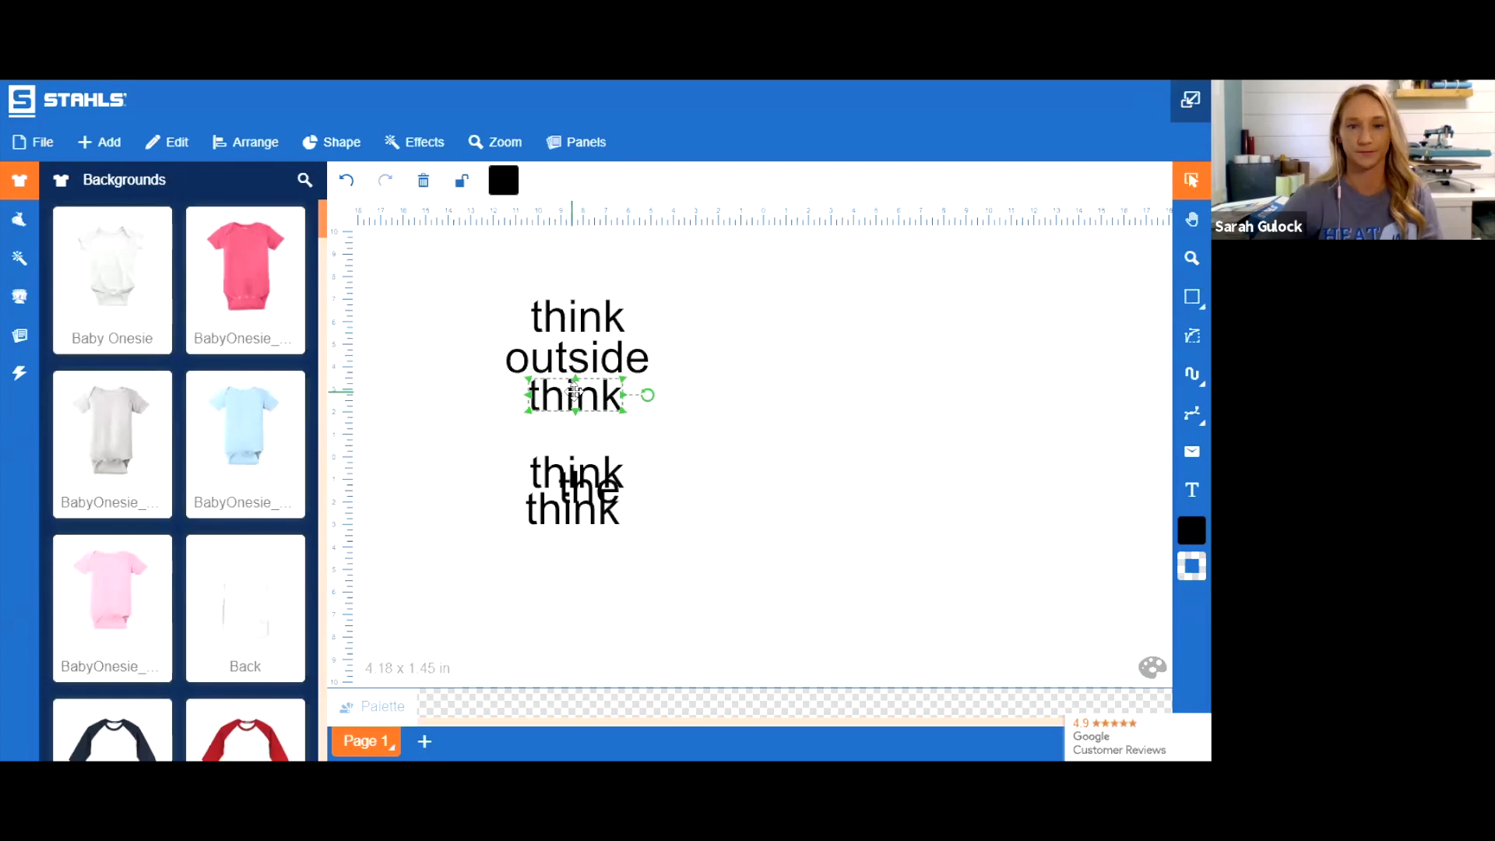
double_click(574, 392)
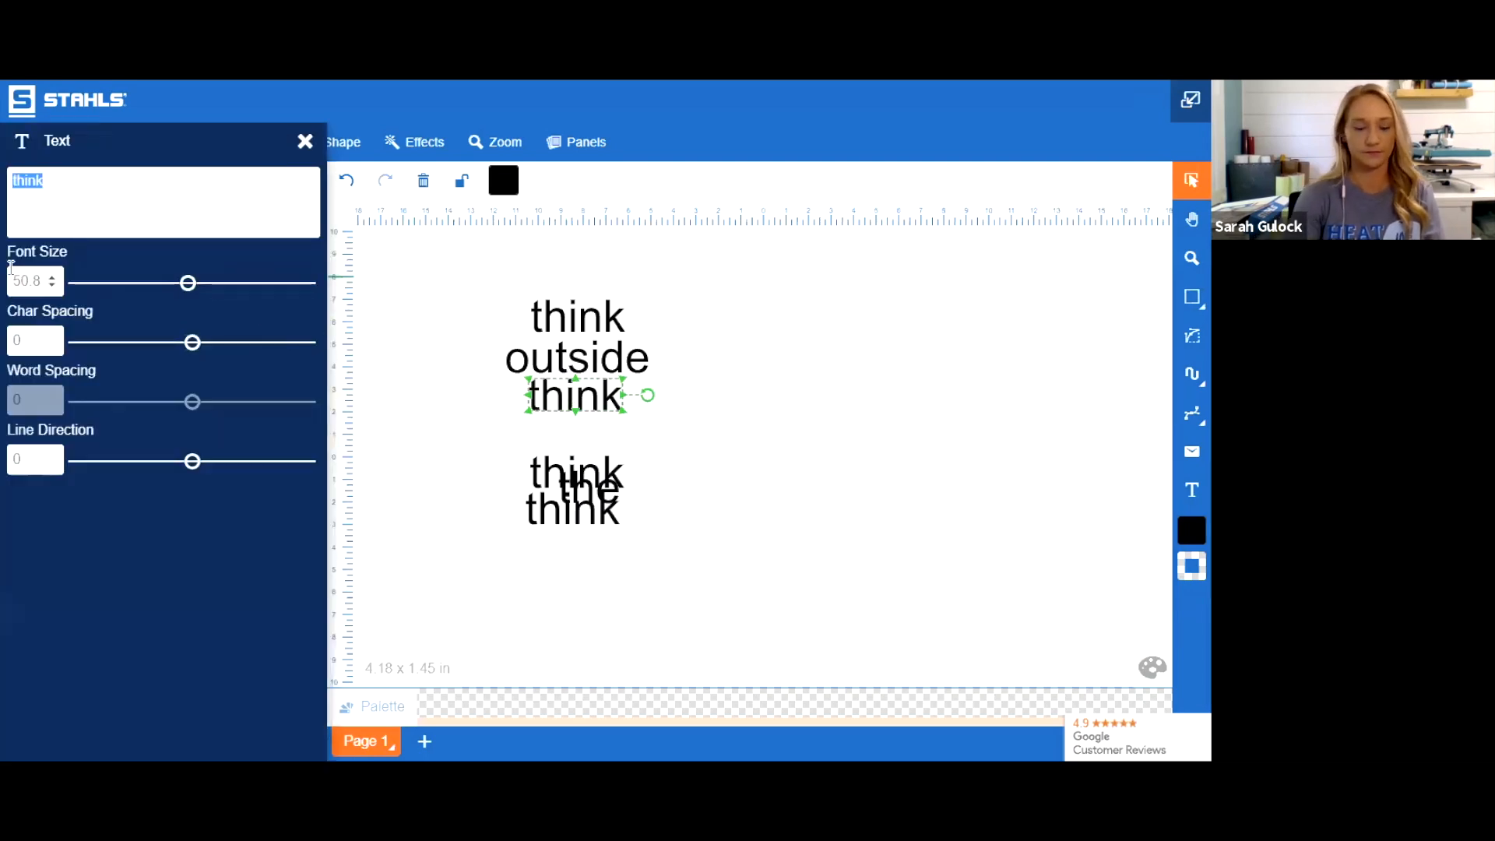
text(of)
click(661, 427)
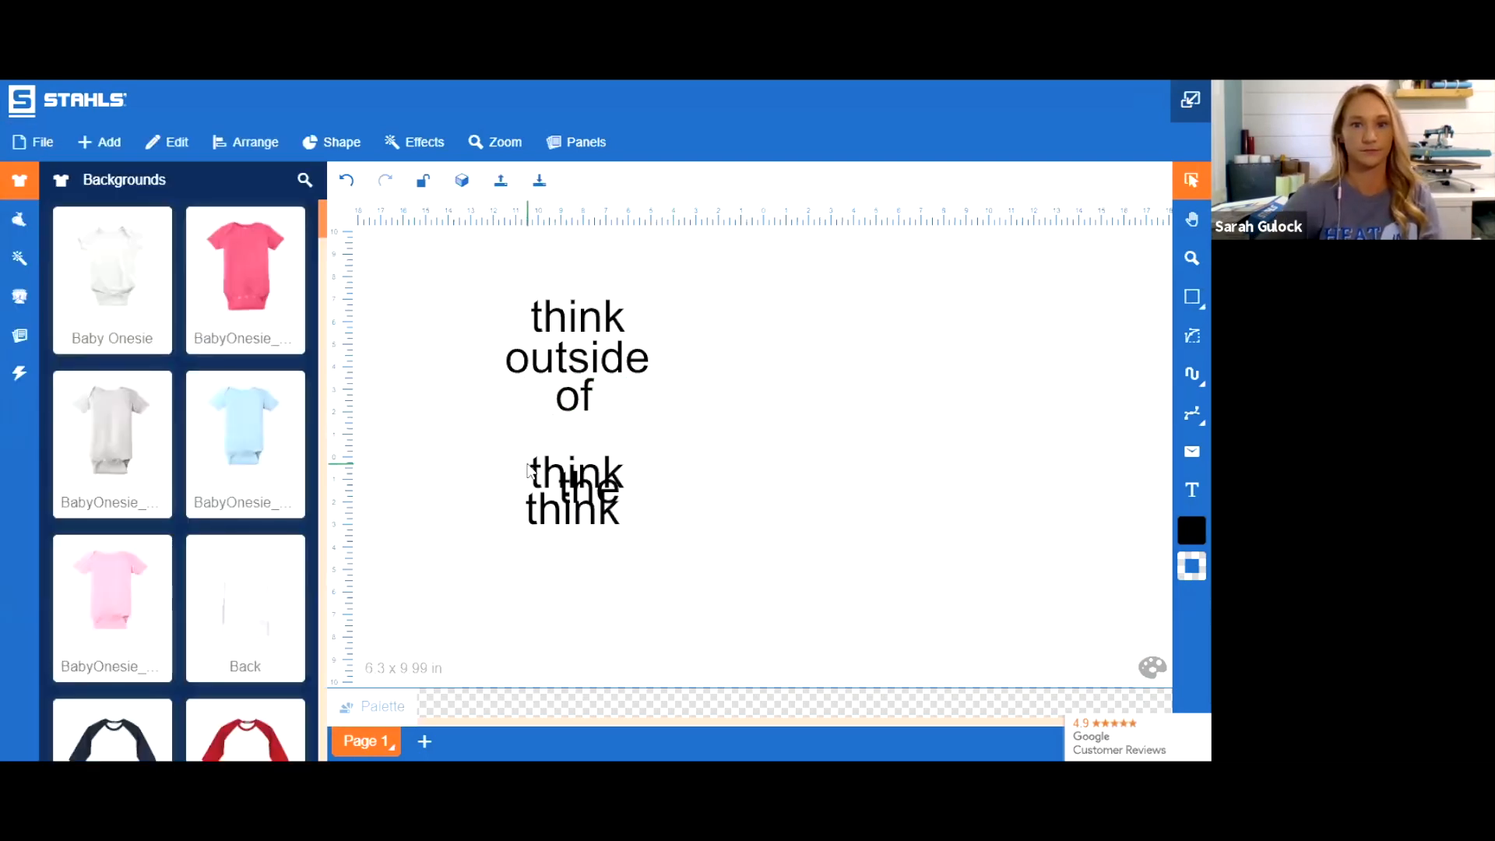
Move the next "think" up directly below "of" and change its text to "the"
drag(549, 477, 545, 438)
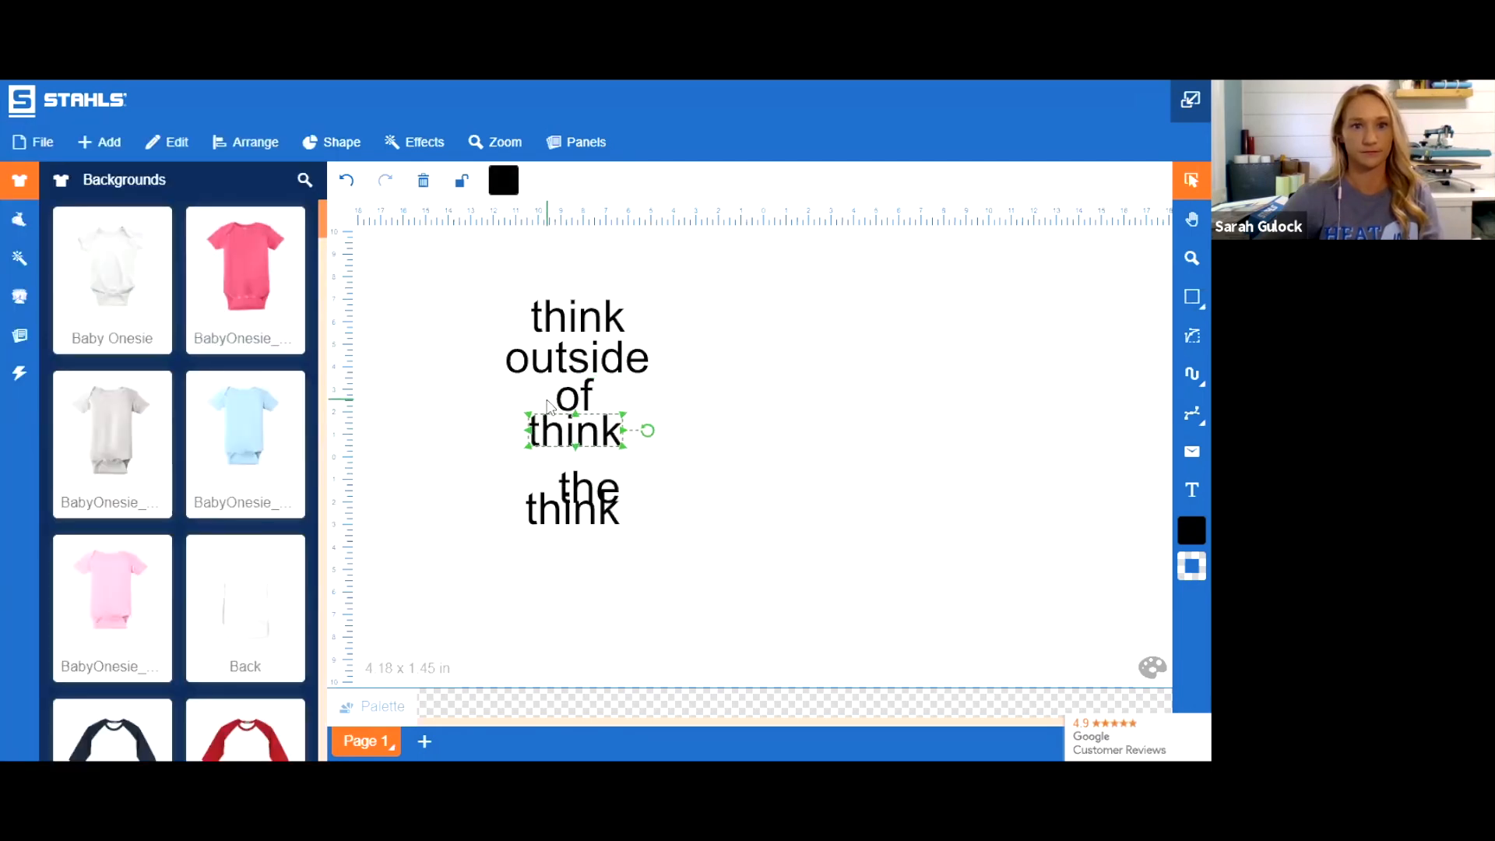
double_click(549, 428)
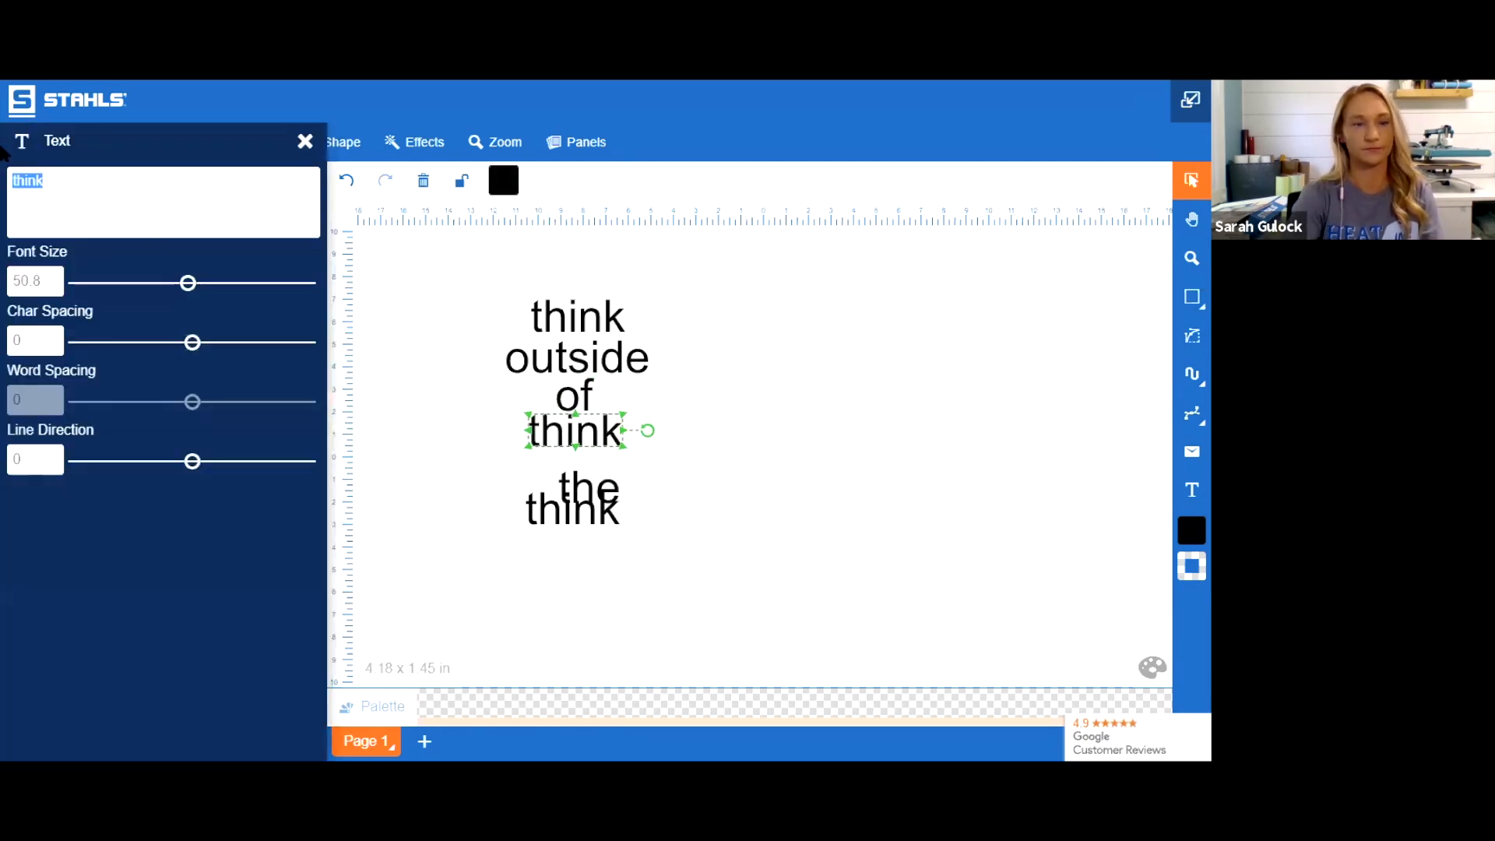
text(the)
click(871, 411)
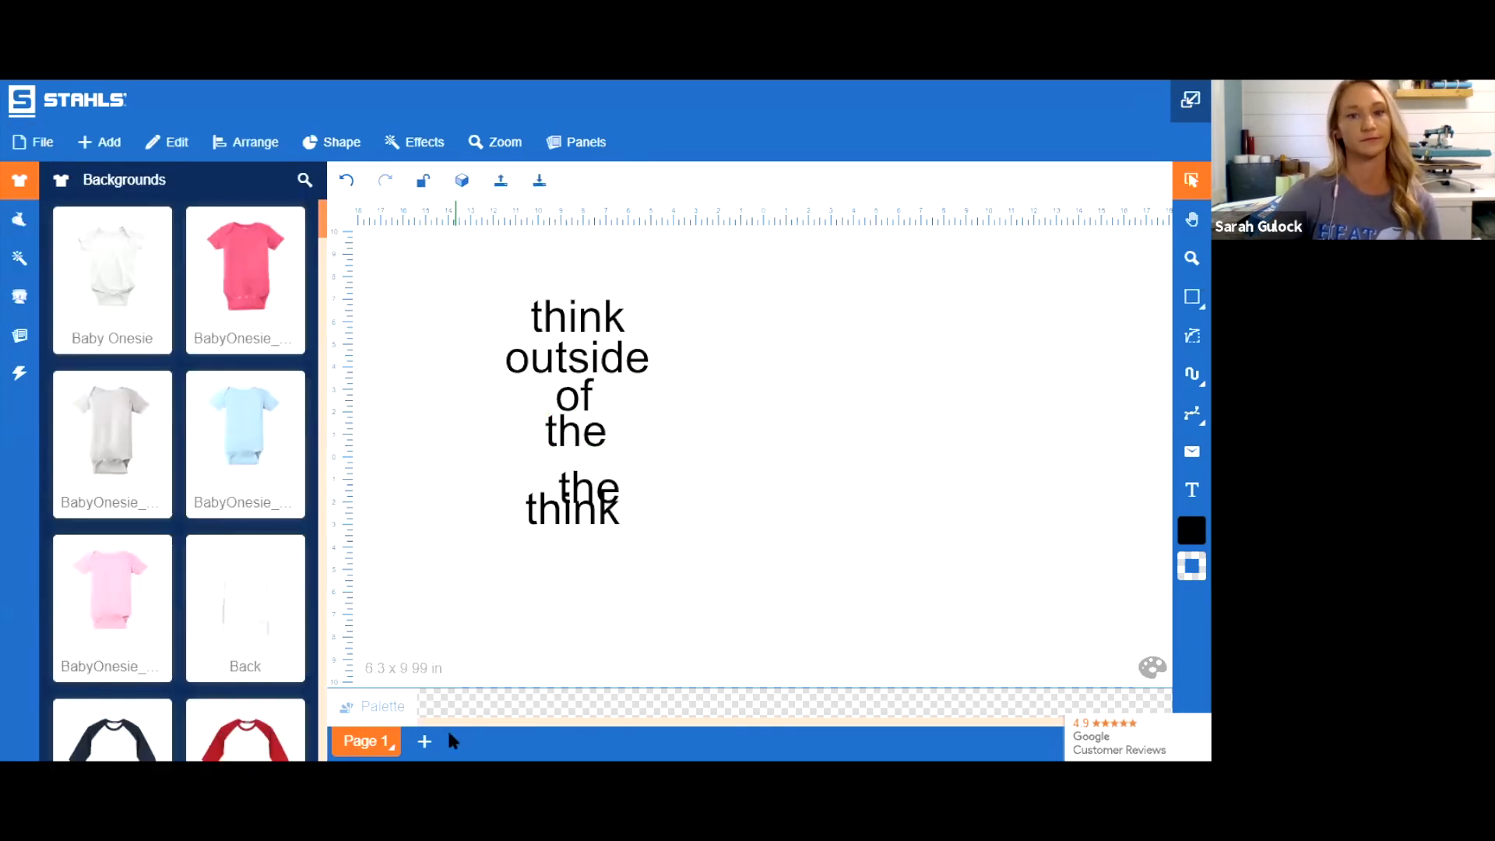
Move the spare "the" out of the way, place the last "think" below the stacked words and change it to "box"
drag(598, 484, 644, 619)
drag(561, 527, 566, 489)
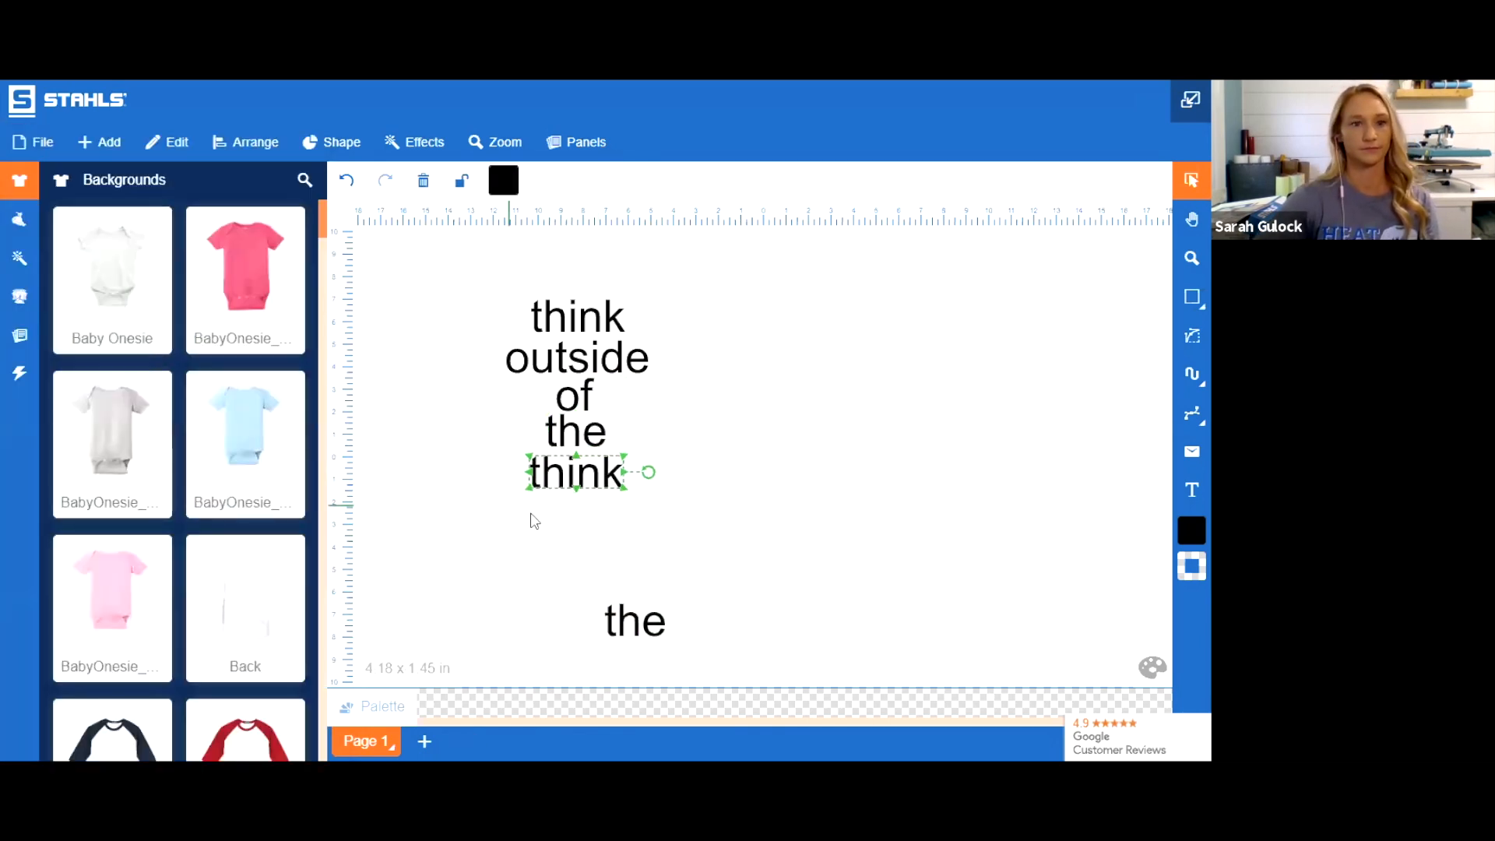
double_click(575, 484)
drag(73, 195, 4, 185)
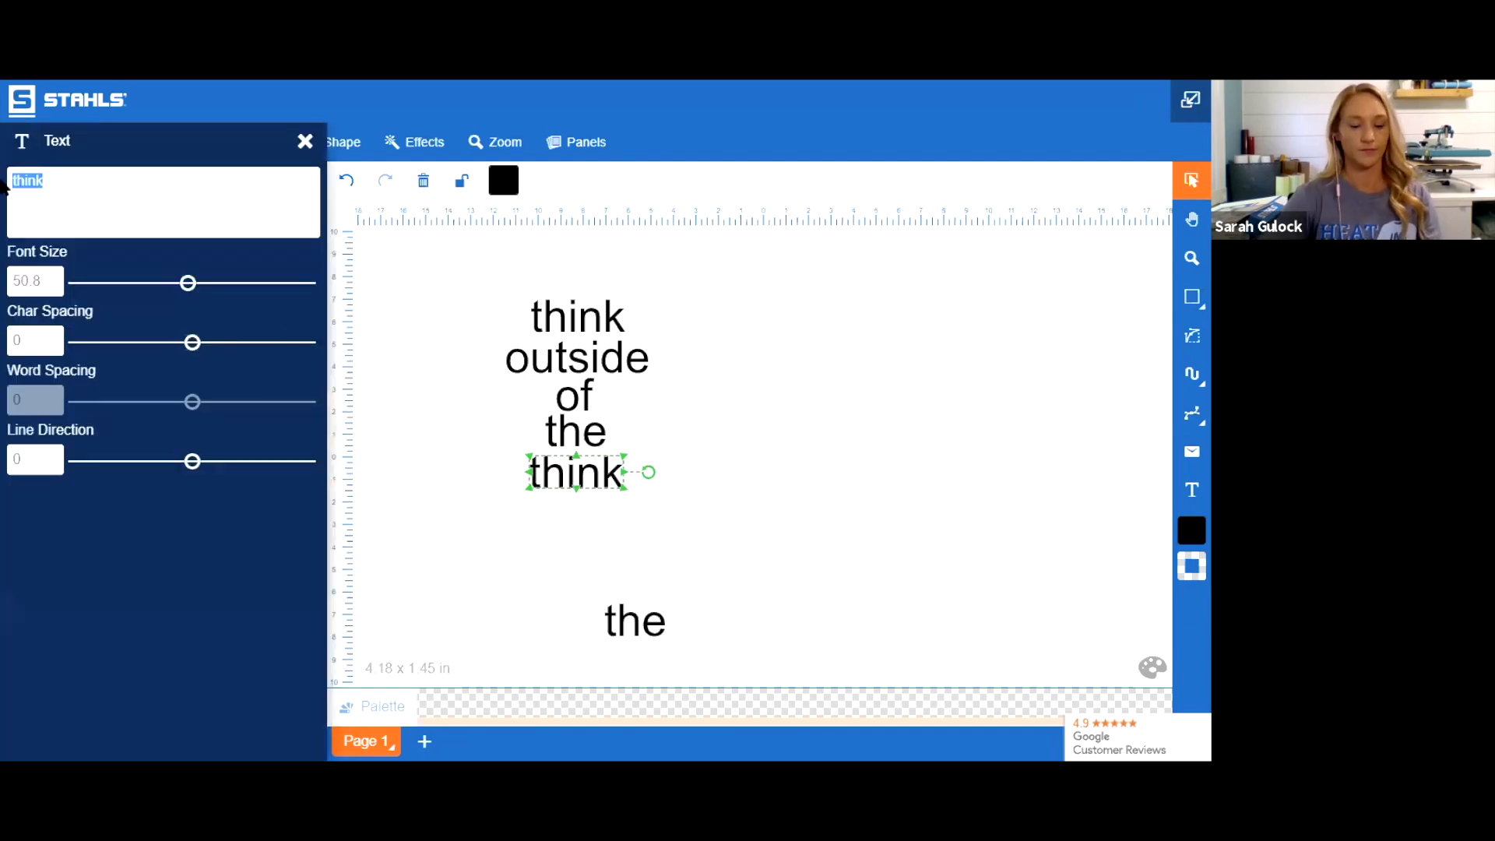
text(boc)
key(BackSpace)
text(x)
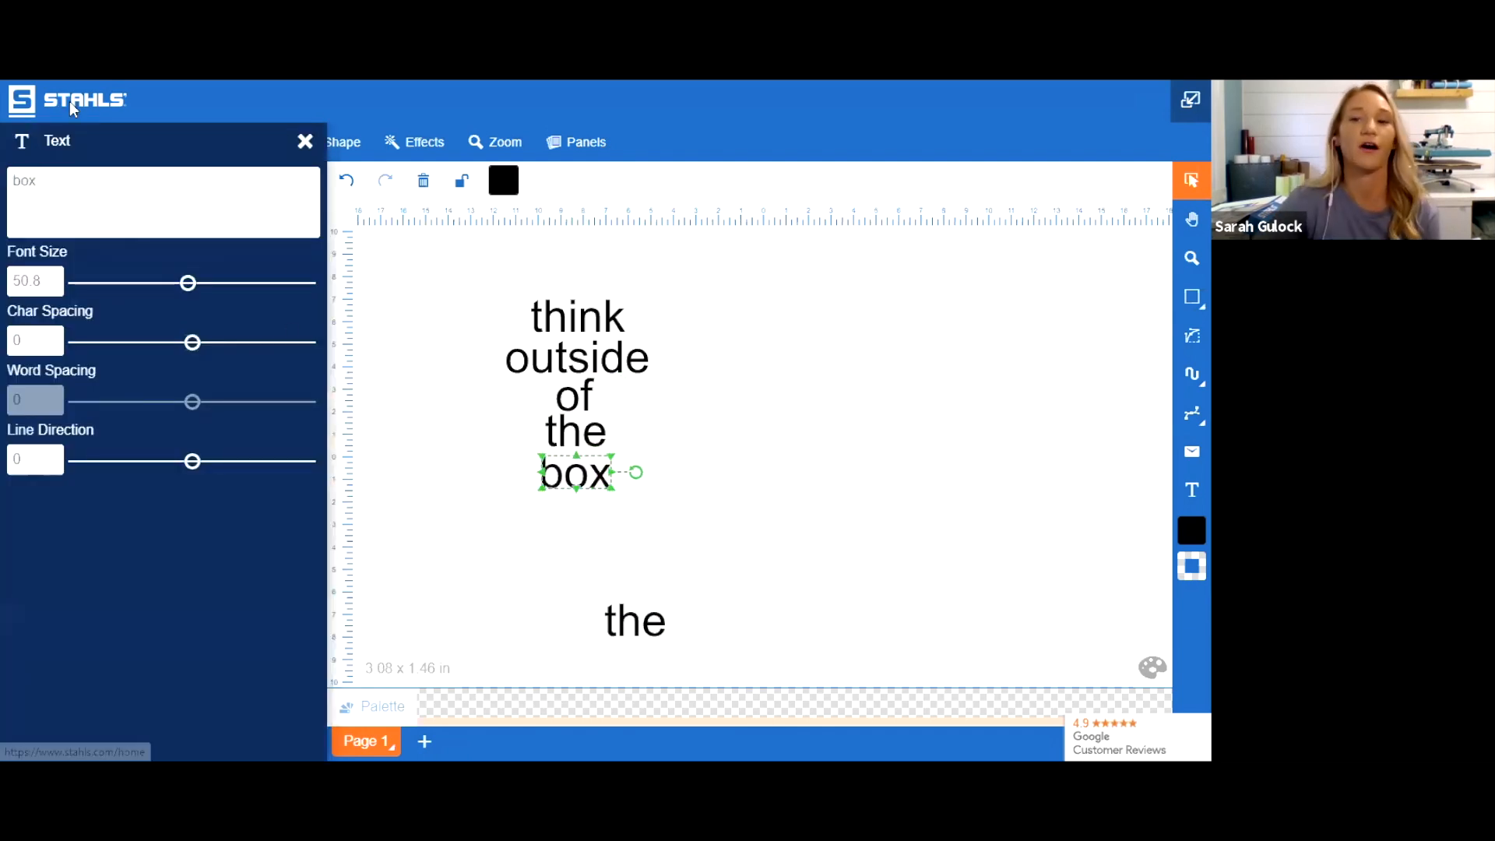
click(868, 460)
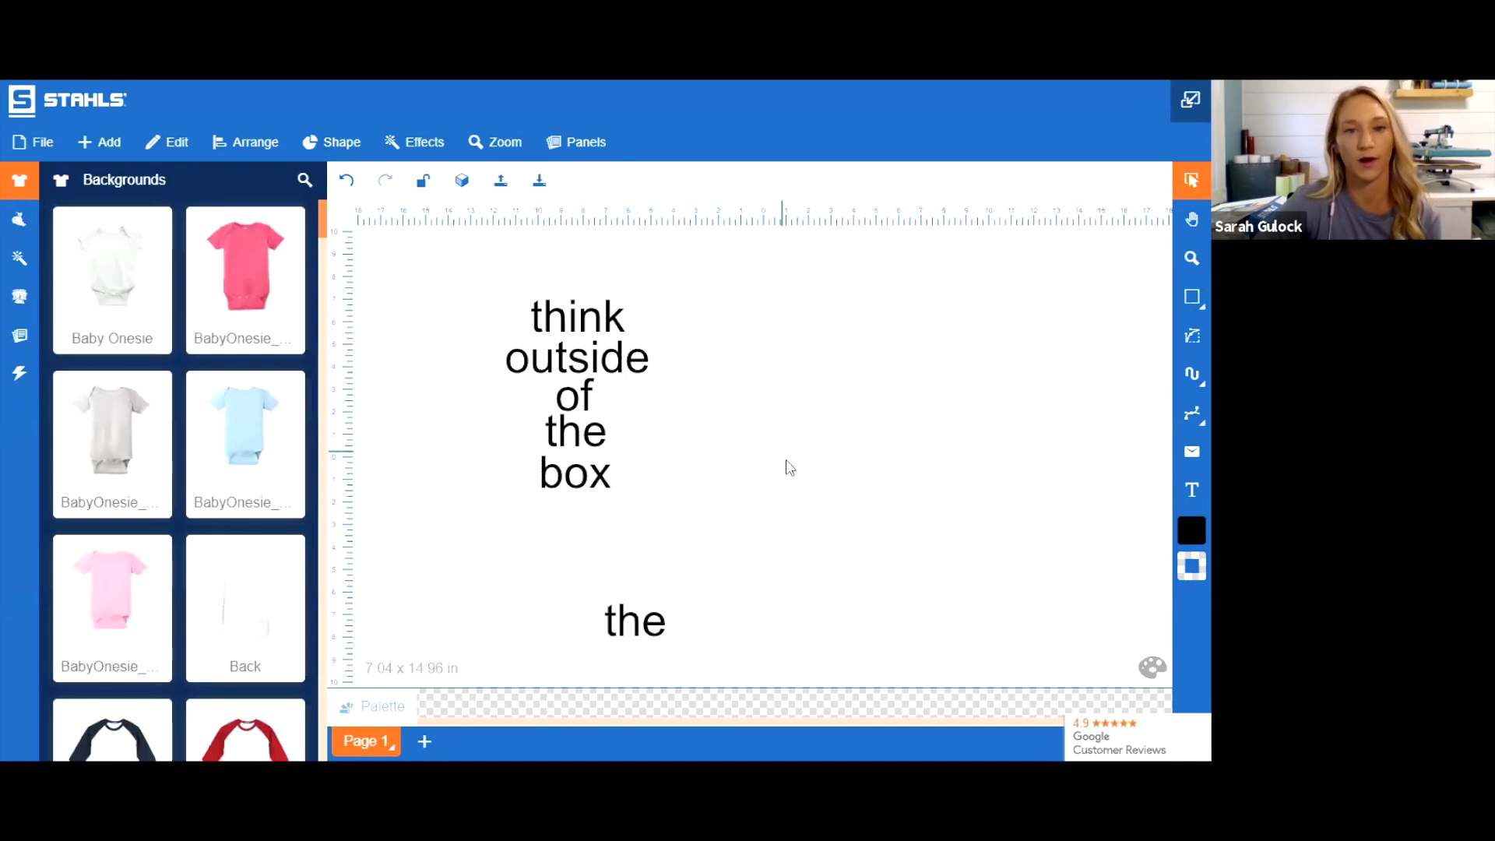
Left-align the five stacked words and delete the spare "the" below them
drag(616, 433, 756, 539)
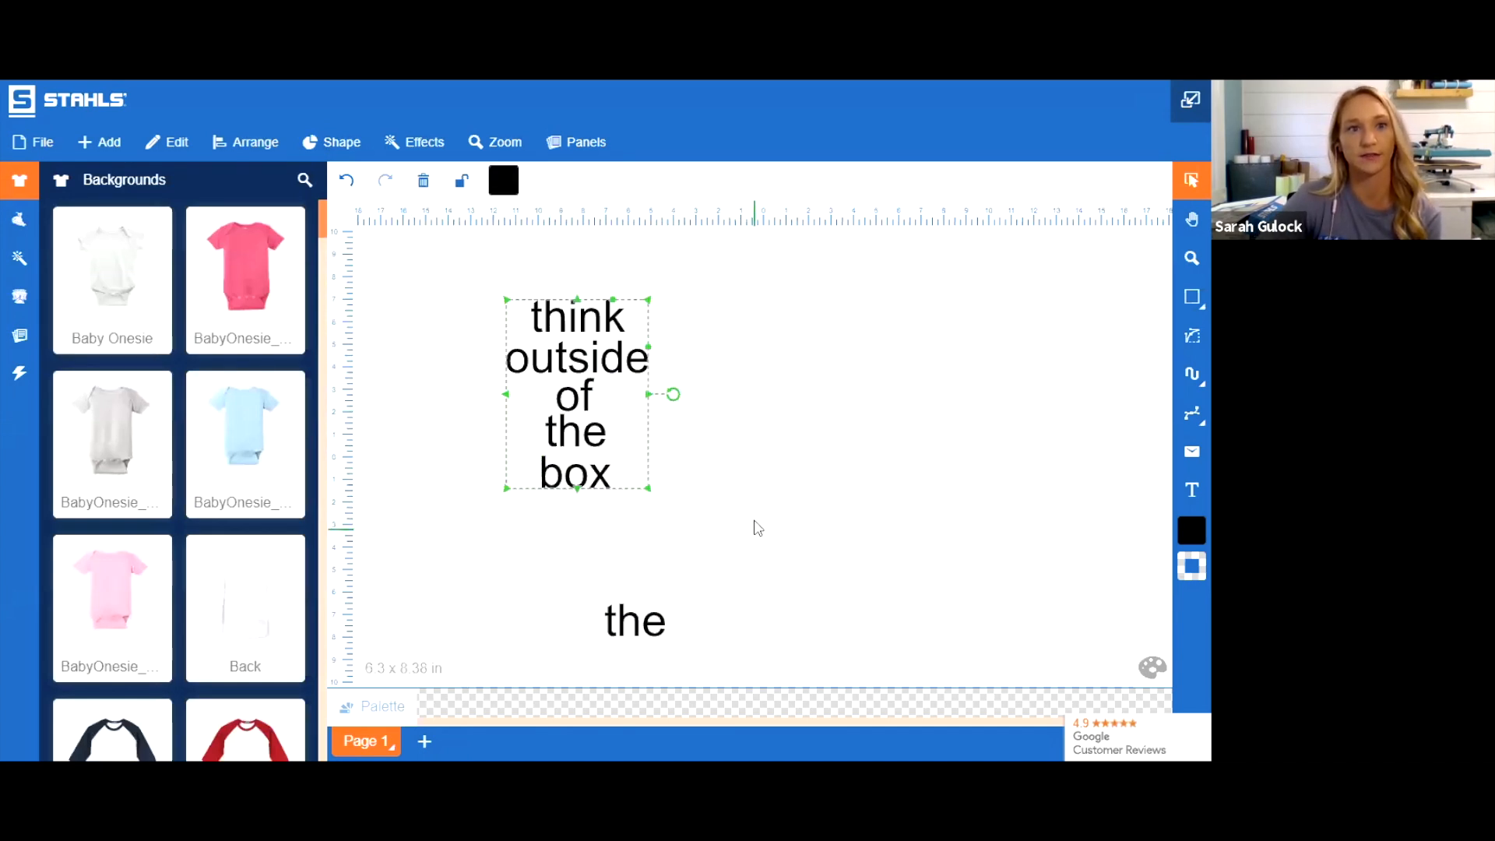
click(260, 145)
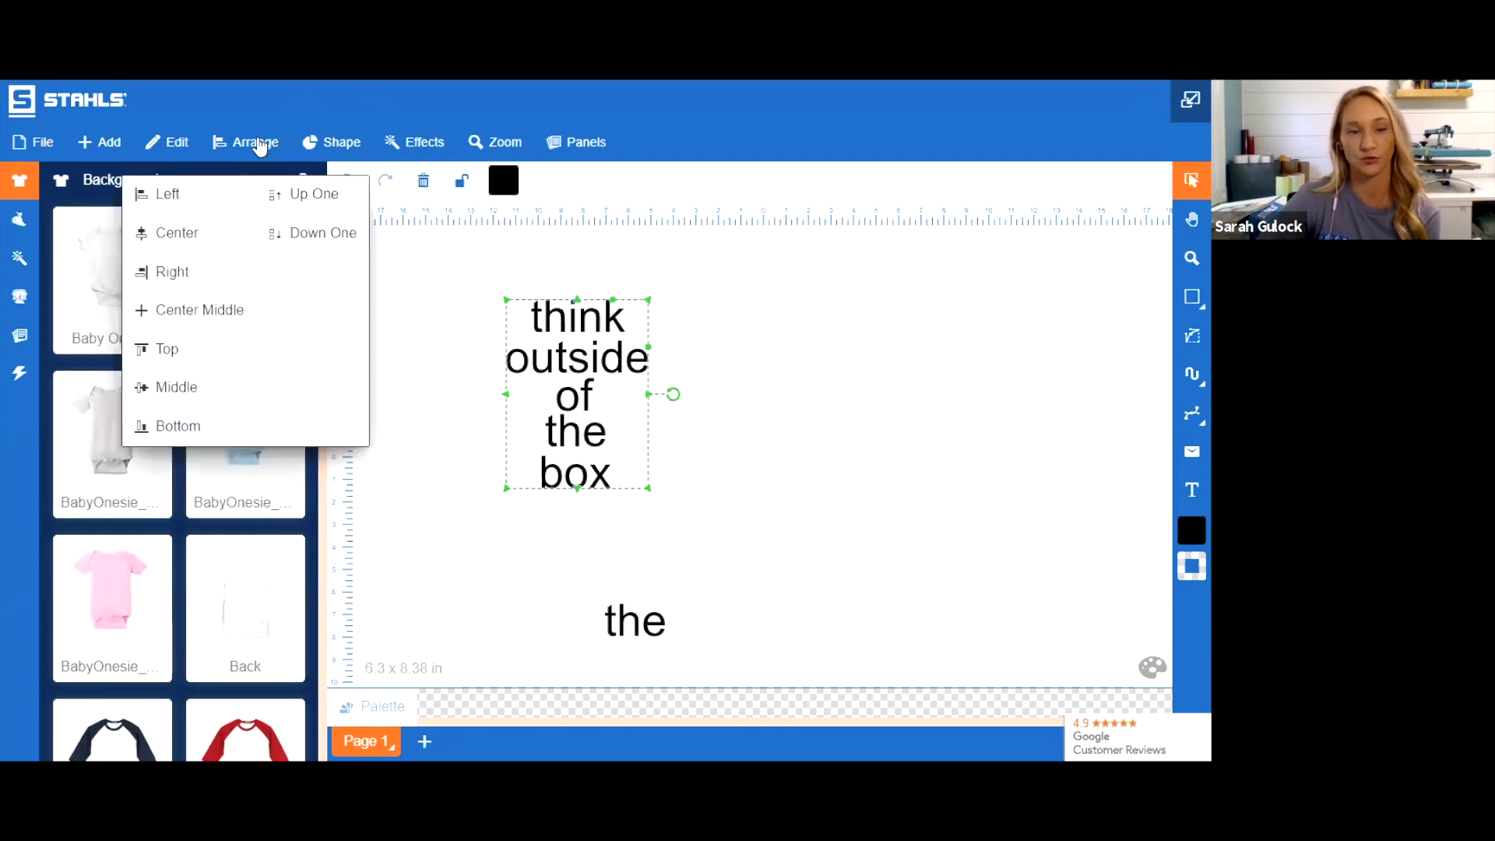
click(168, 201)
click(218, 144)
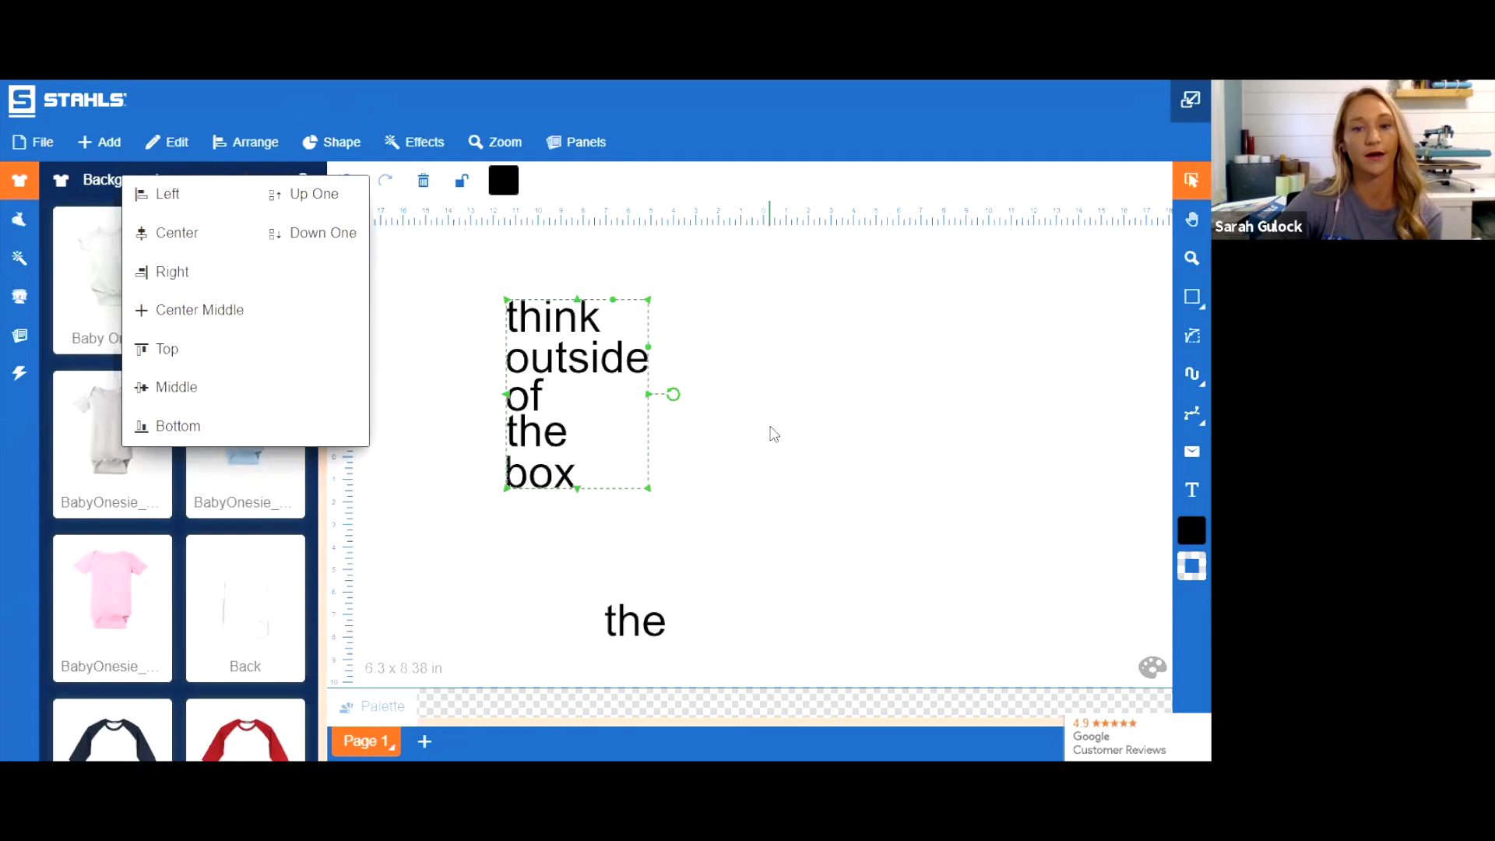
click(637, 622)
key(Delete)
Move "box" up so it overlaps "the" and send it down one level in the stacking order
drag(540, 478, 538, 454)
right_click(538, 453)
click(537, 535)
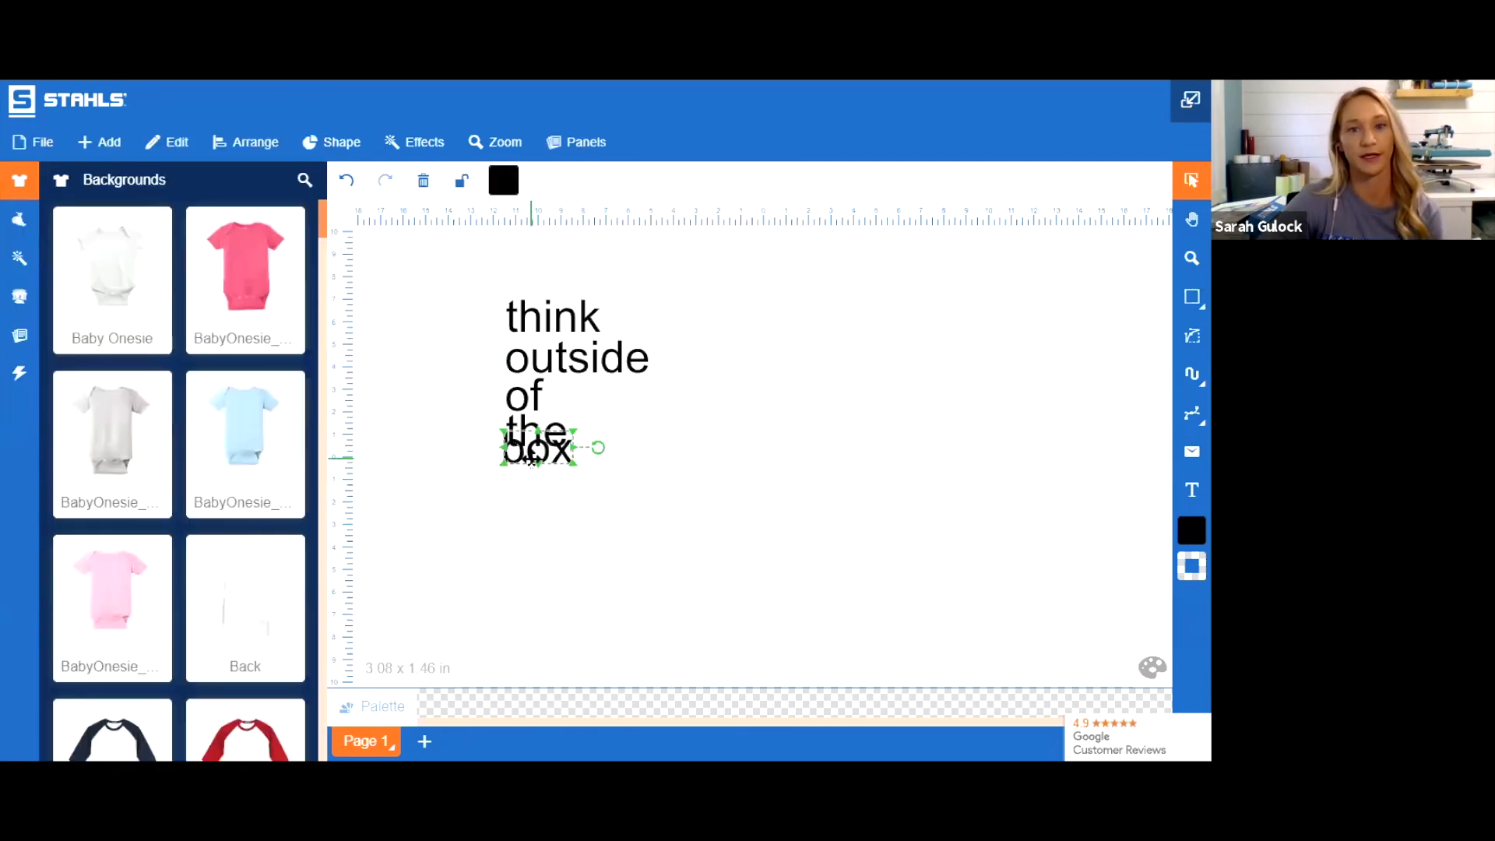
click(276, 140)
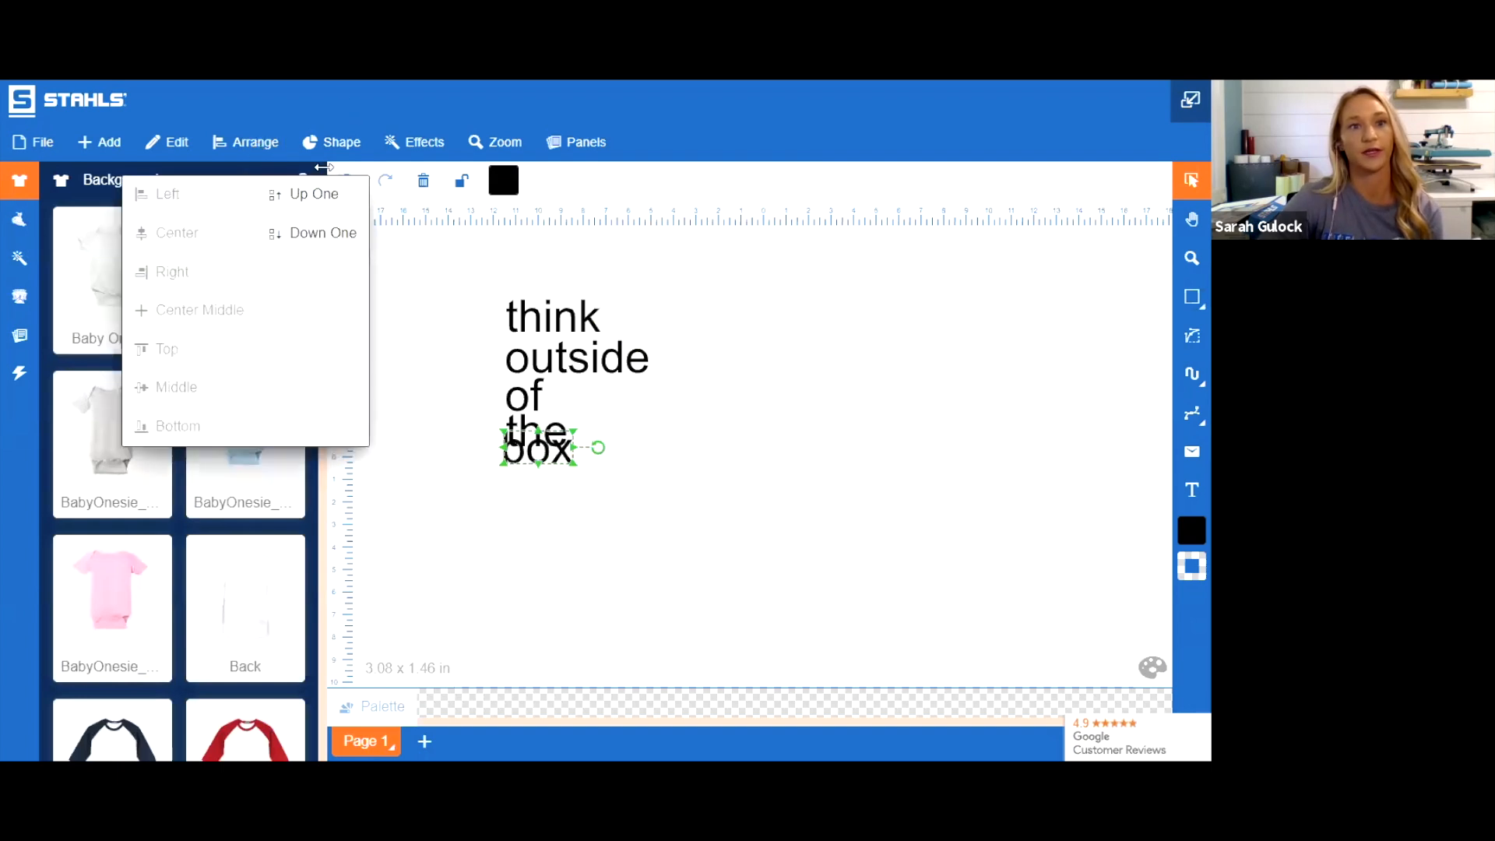
click(292, 233)
click(487, 472)
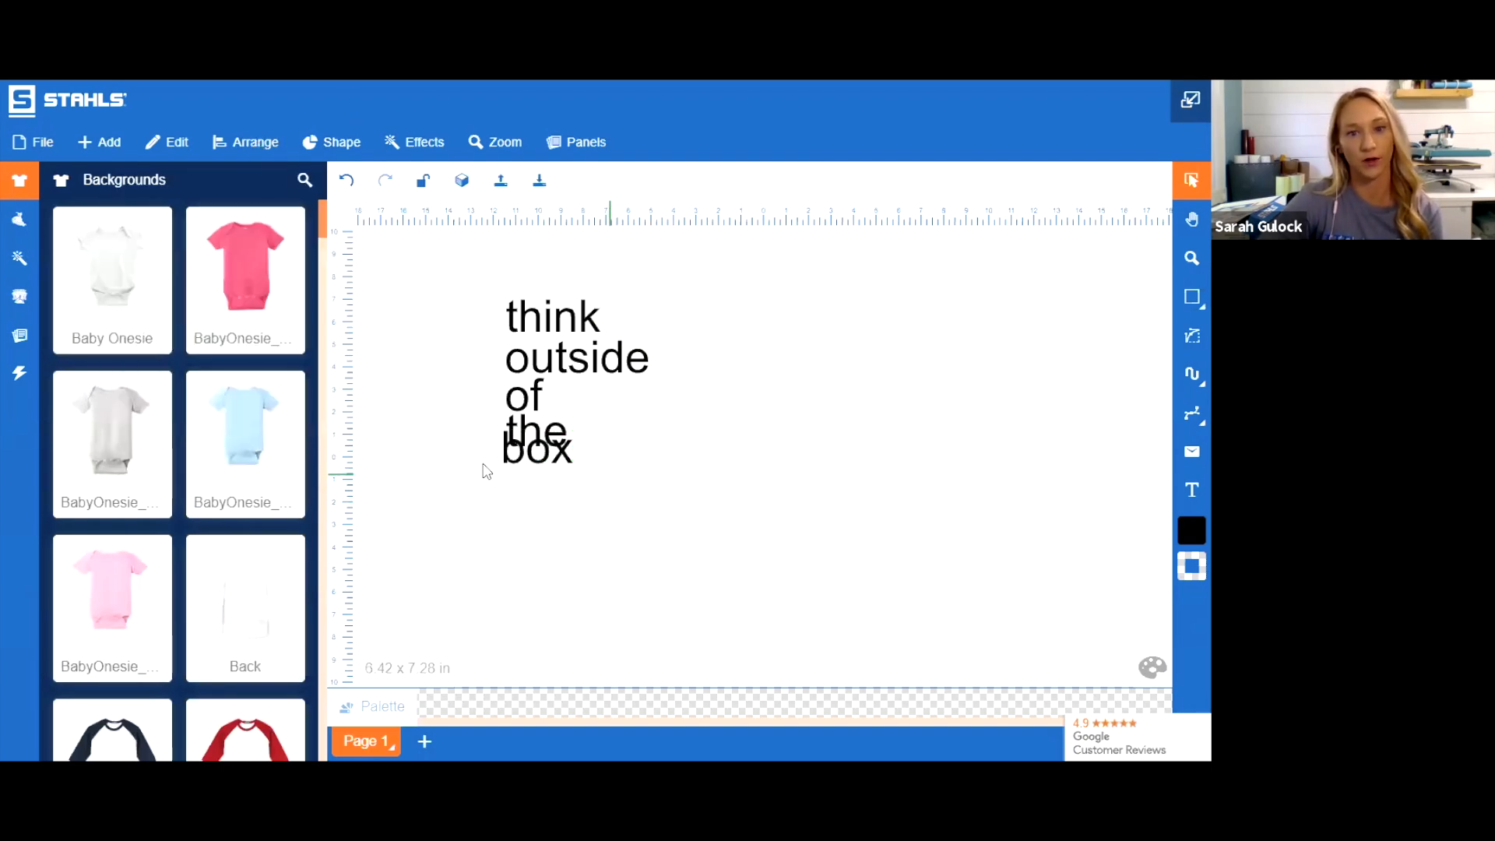
click(557, 465)
right_click(558, 465)
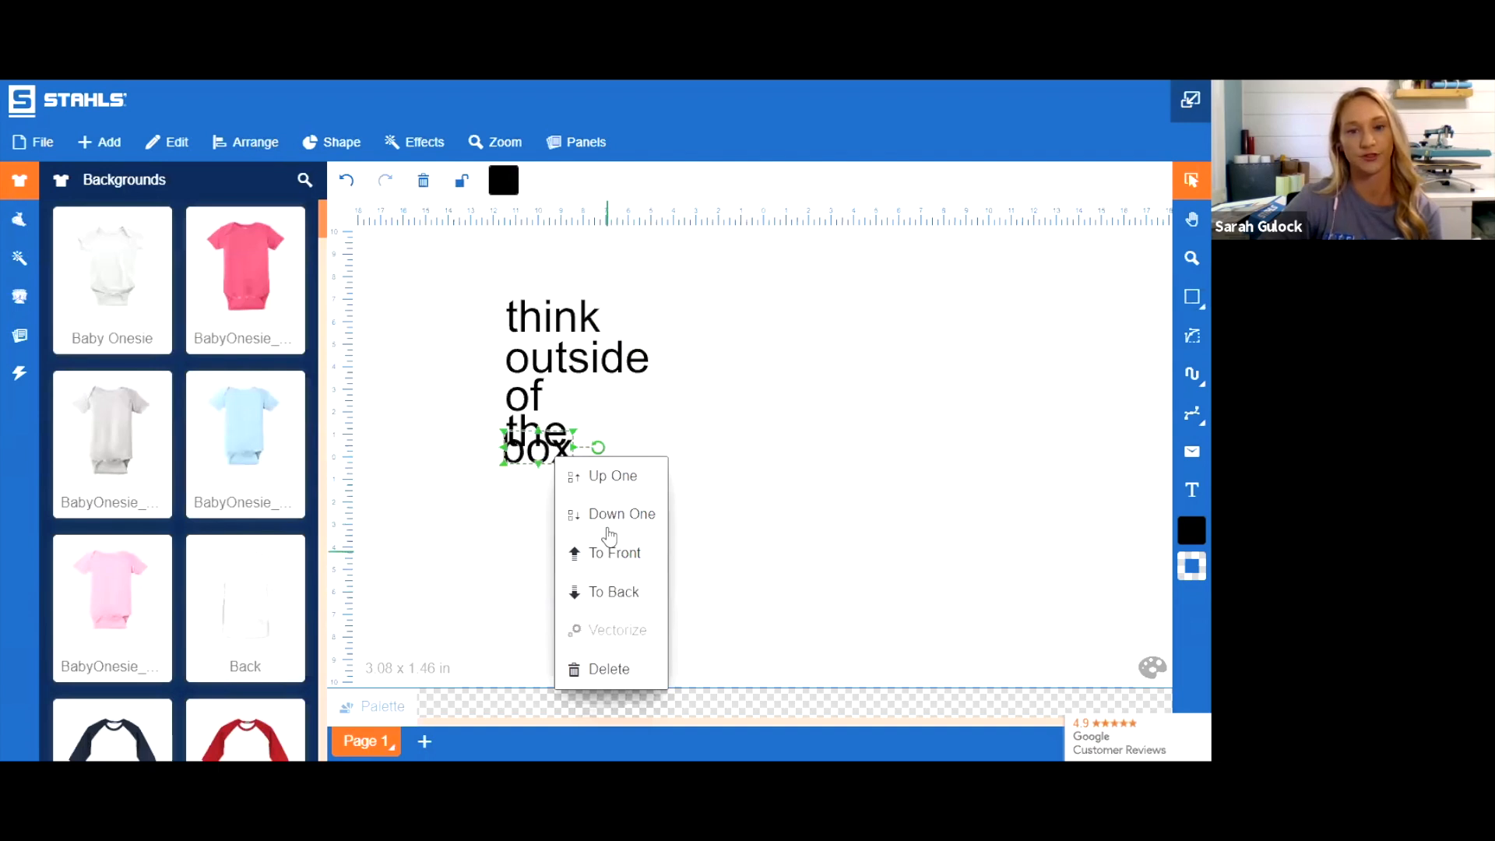
click(608, 515)
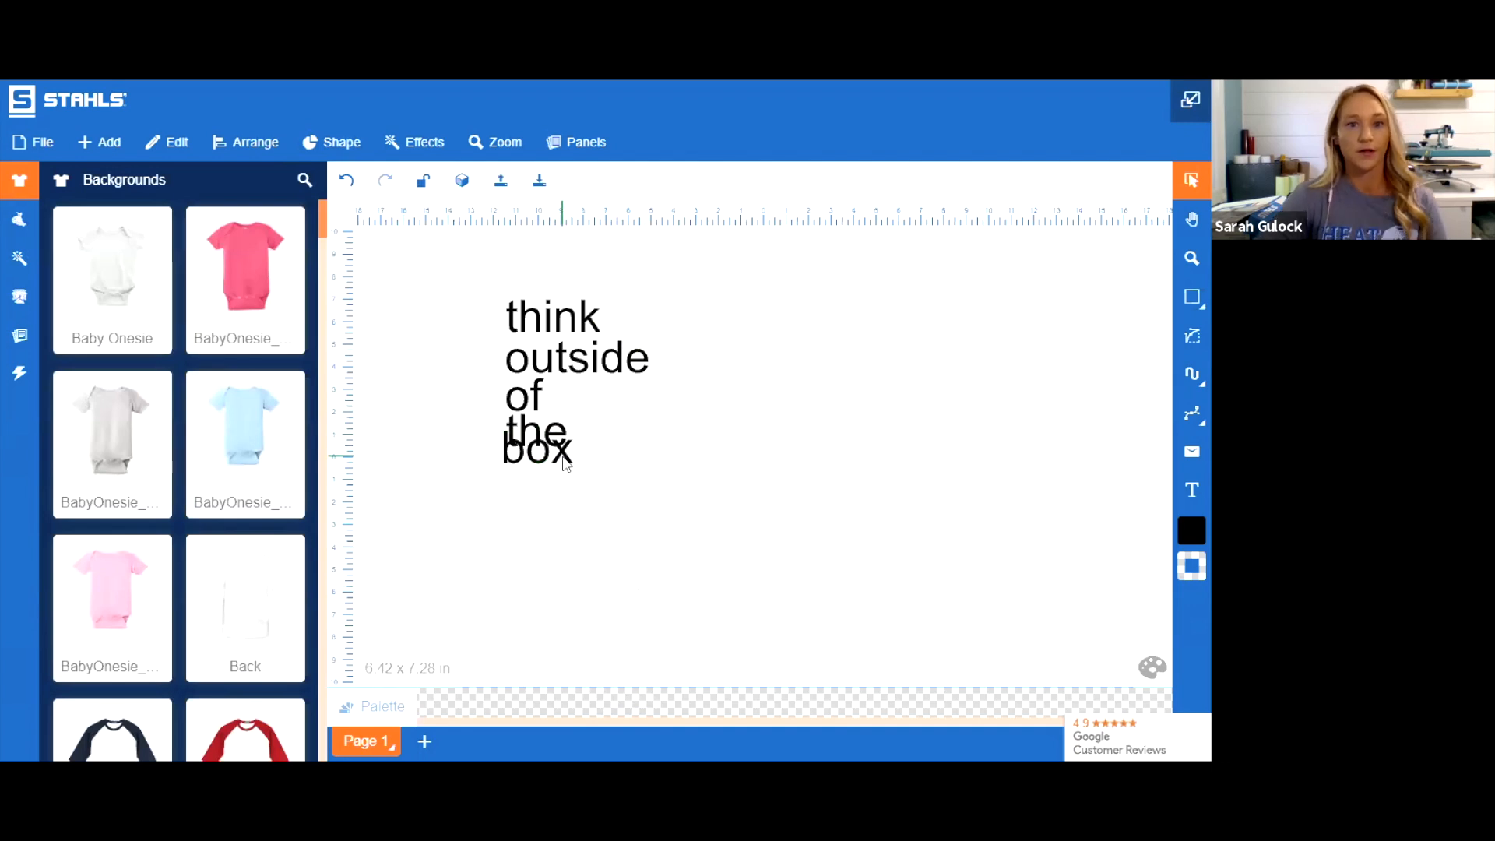
Move "box" back down below "the" and left-align all five words again
drag(567, 465, 567, 478)
drag(698, 555, 358, 131)
click(242, 143)
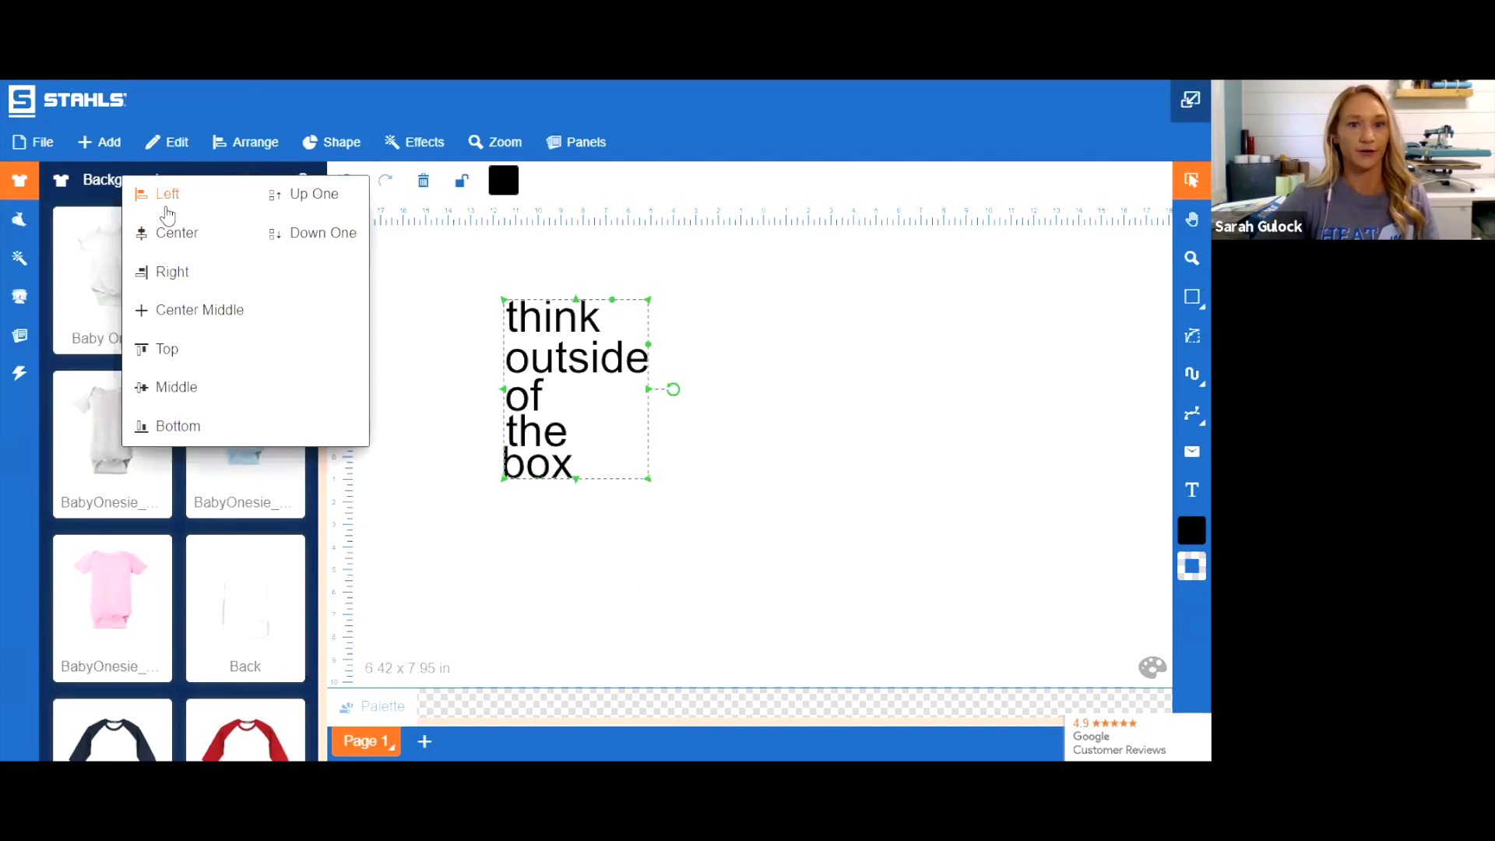
click(166, 207)
click(726, 559)
Move "box" further down to leave a clear gap beneath "the"
click(523, 474)
click(616, 378)
click(514, 401)
click(626, 446)
click(538, 464)
drag(537, 465, 537, 486)
Nudge "the" straight down in small increments to widen the gap below "of"
click(533, 444)
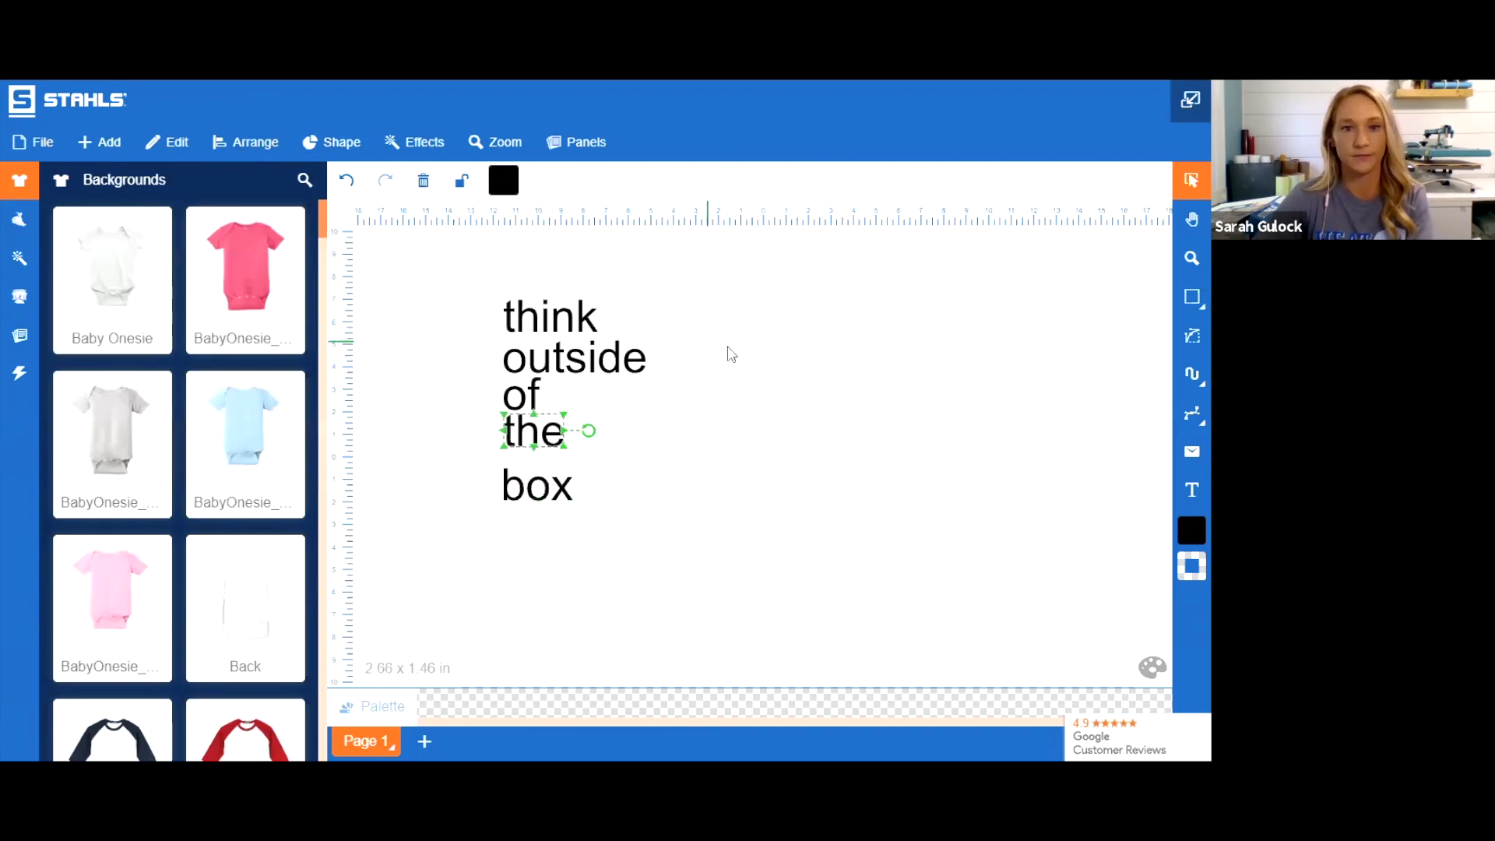
key(Down)
key(Down)
key(Down)
key(Down)
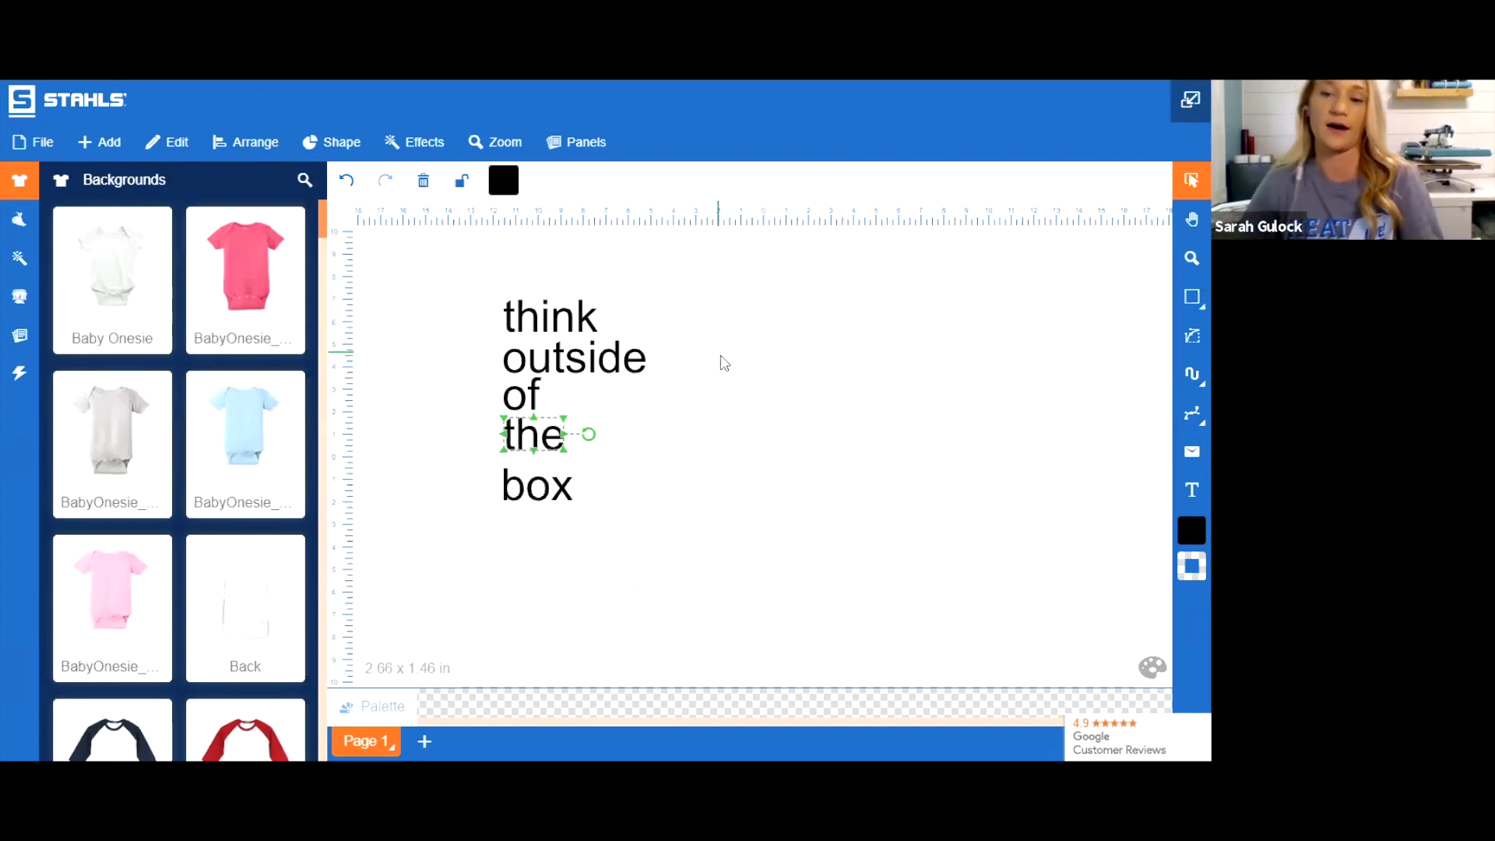
key(Down)
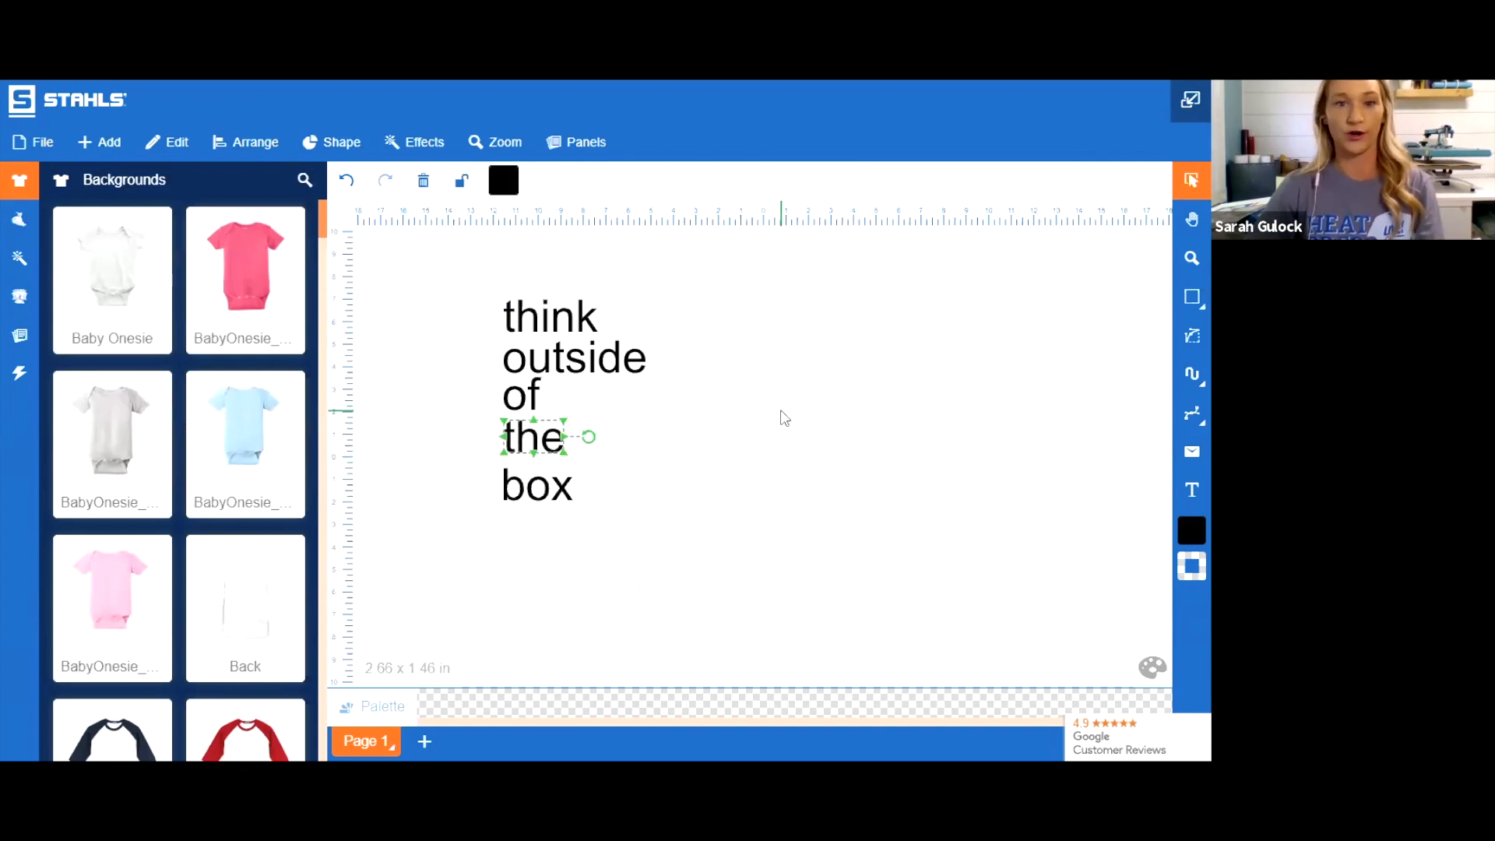
click(471, 295)
Nudge "think" and "outside" up slightly to even out the spacing between the words
click(552, 314)
key(Up)
key(Up)
click(762, 376)
click(557, 363)
key(Up)
key(Up)
key(Up)
click(724, 362)
Offset "box" to the right of the left-aligned words, on its own line just below "the"
drag(537, 485, 580, 467)
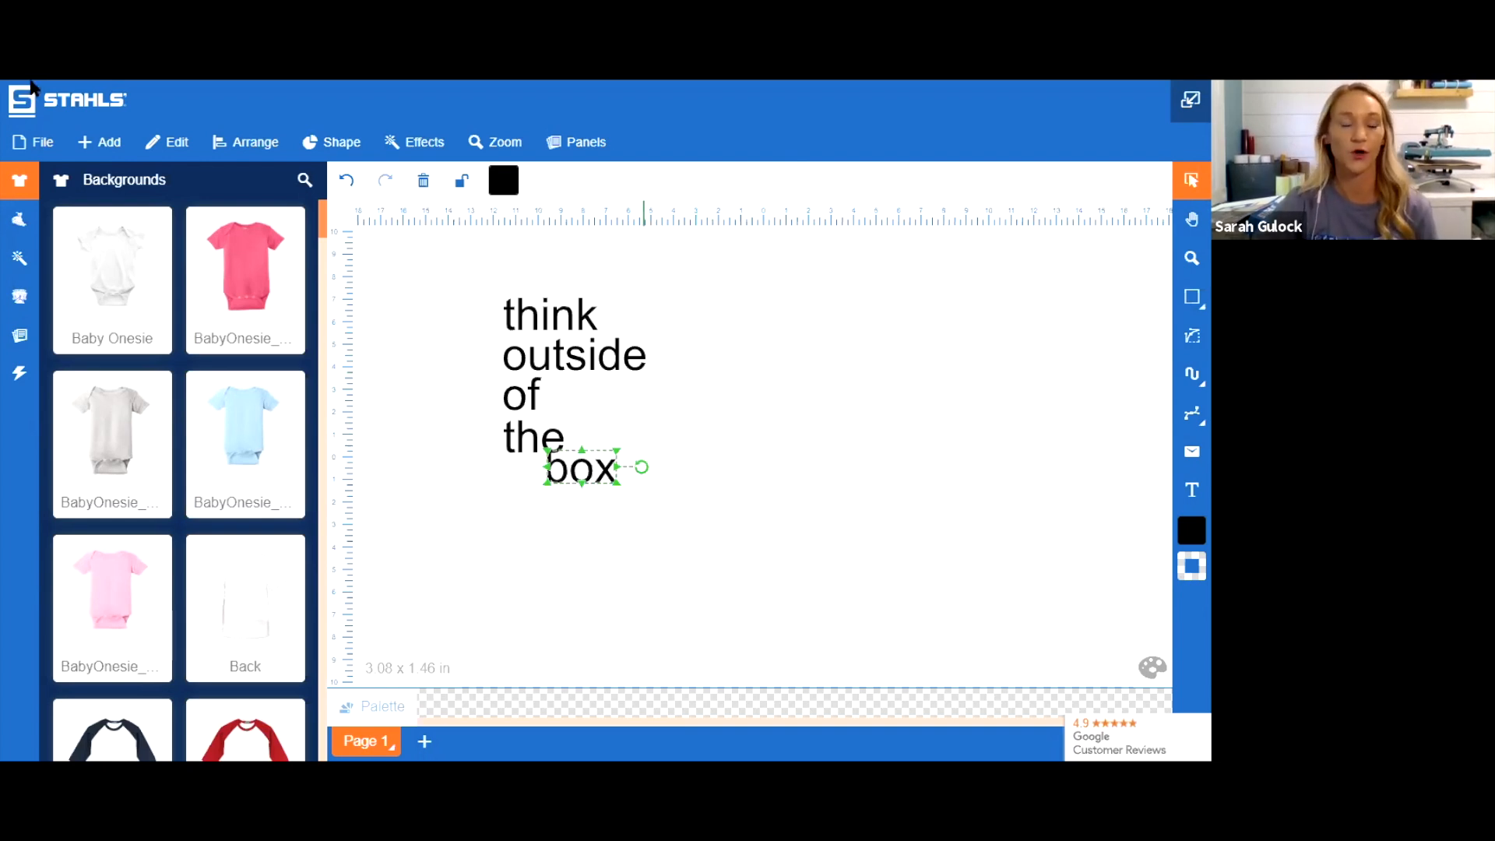
click(773, 392)
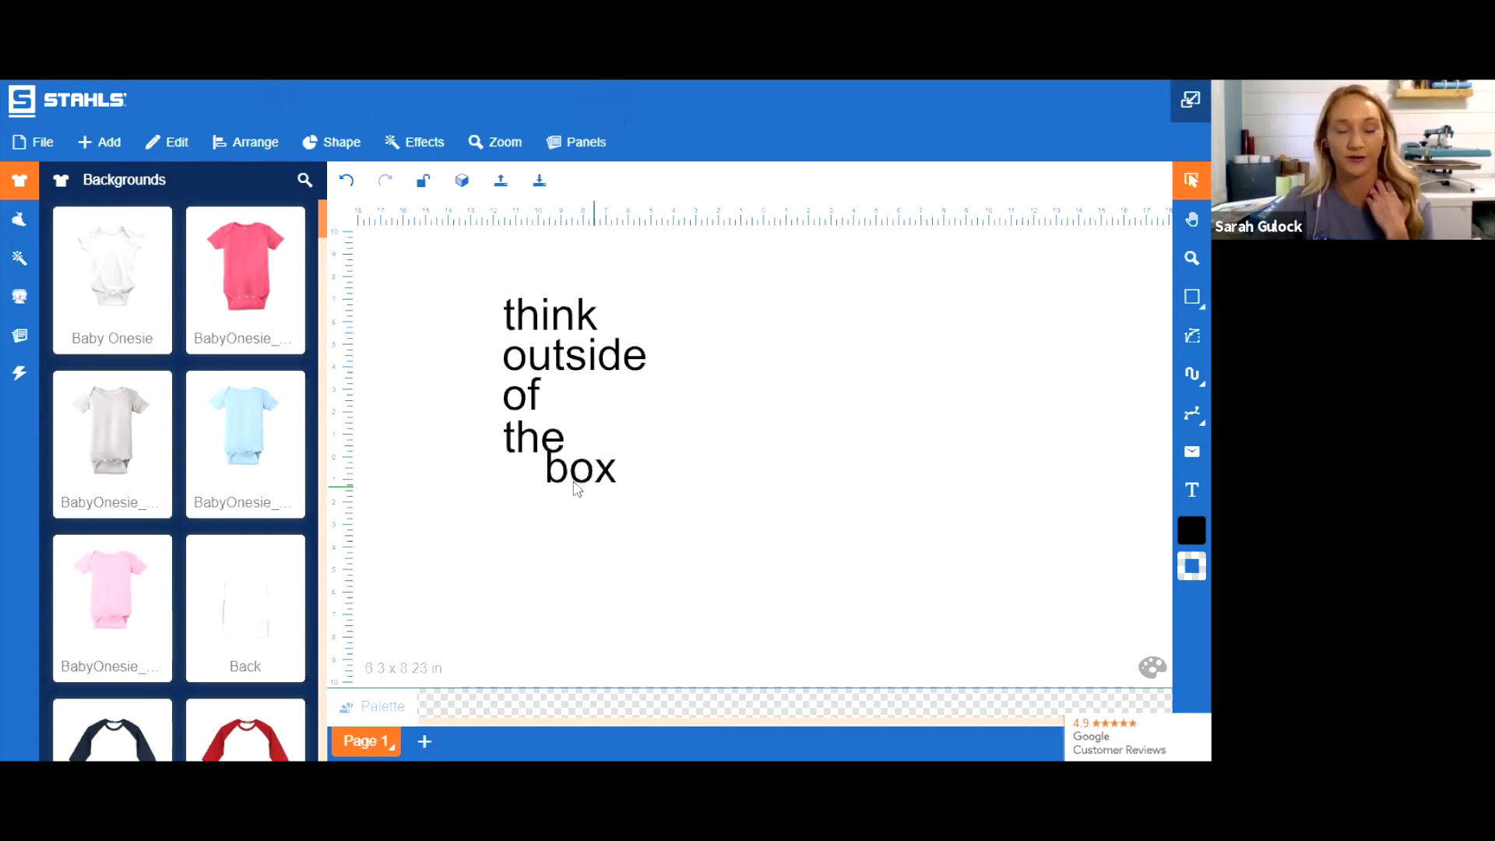
drag(580, 474, 581, 482)
click(658, 429)
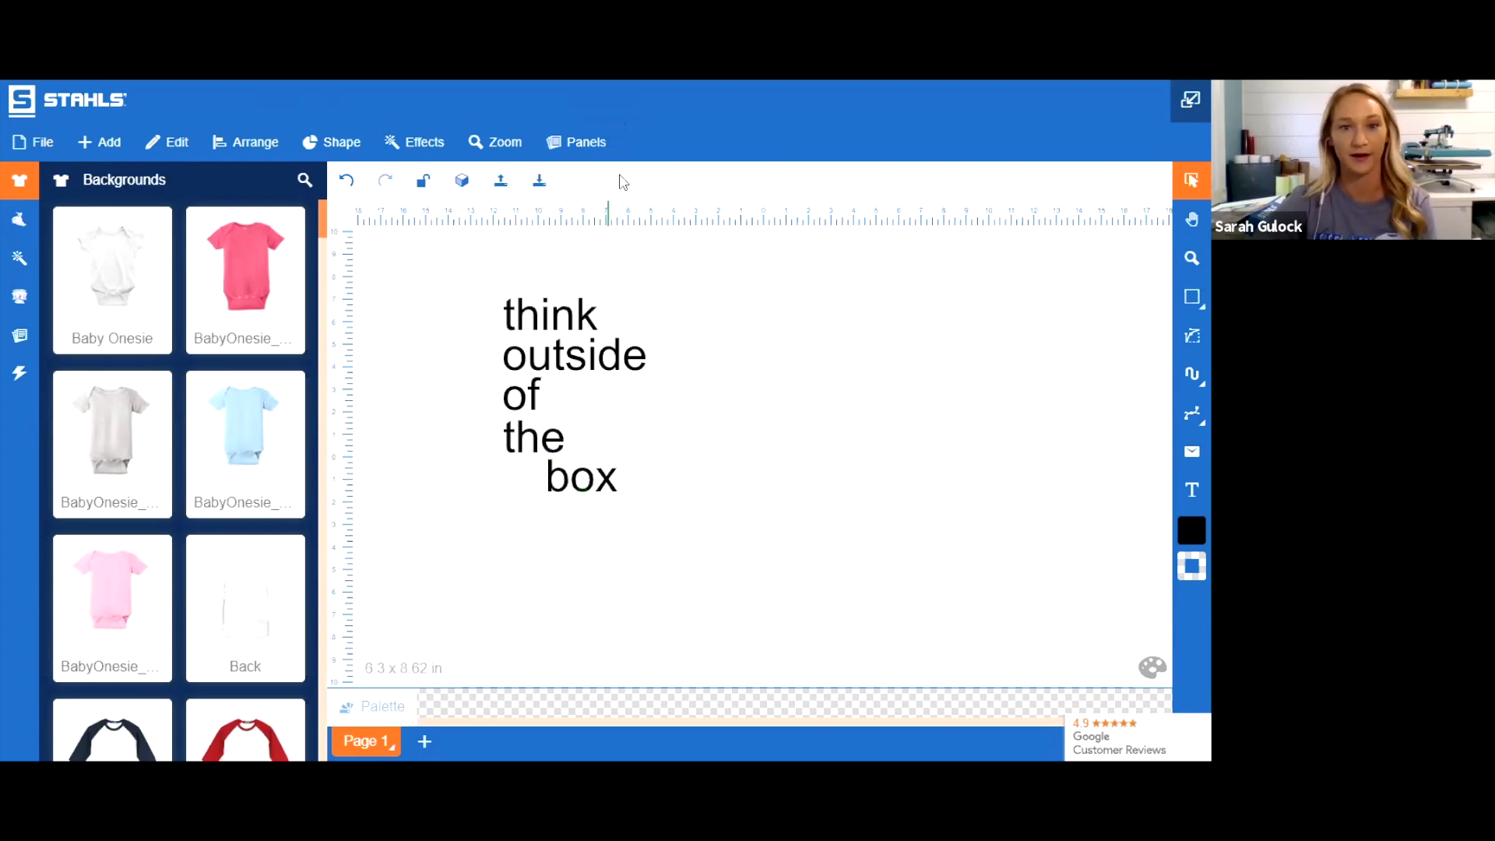
Shift "outside" up slightly toward "think"
click(572, 354)
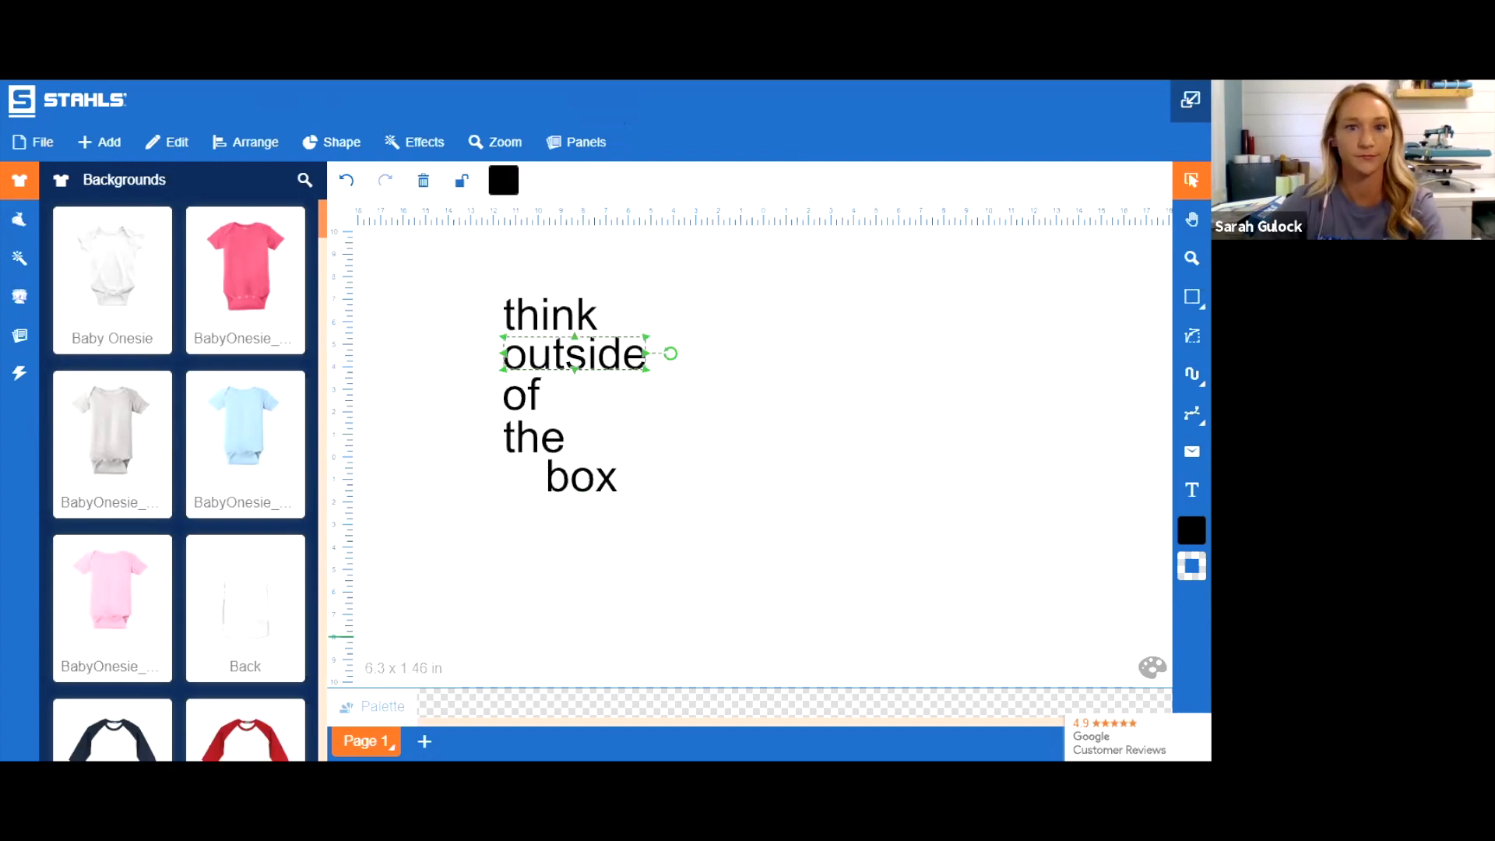
click(623, 427)
click(552, 458)
click(583, 494)
click(584, 364)
click(686, 433)
Try stretching "box" vertically to about 3.08 x 1.91 in, and undo the stretch
click(580, 483)
drag(619, 496, 627, 502)
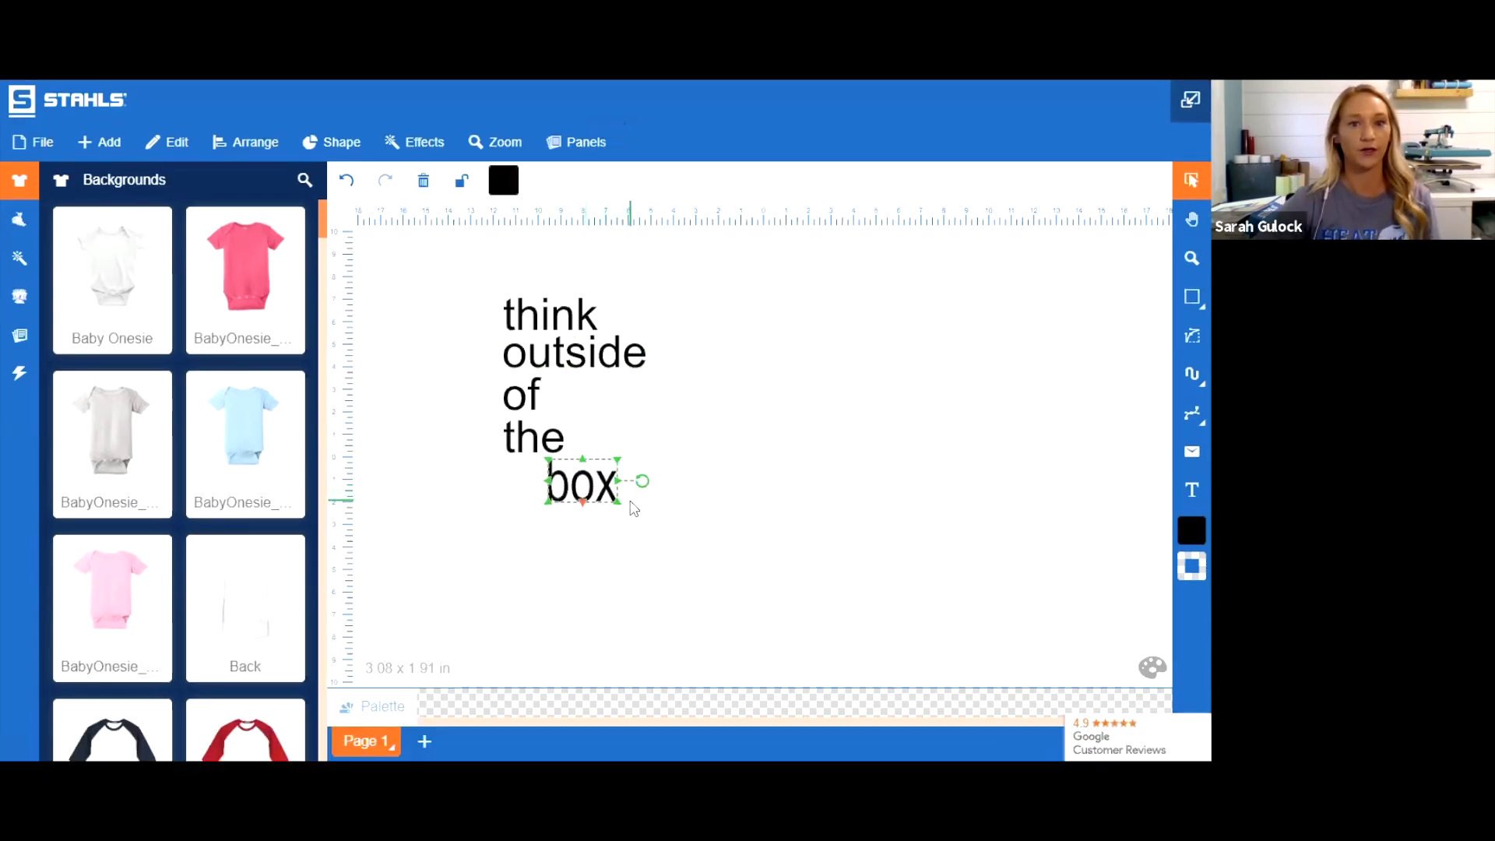
key(ctrl+z)
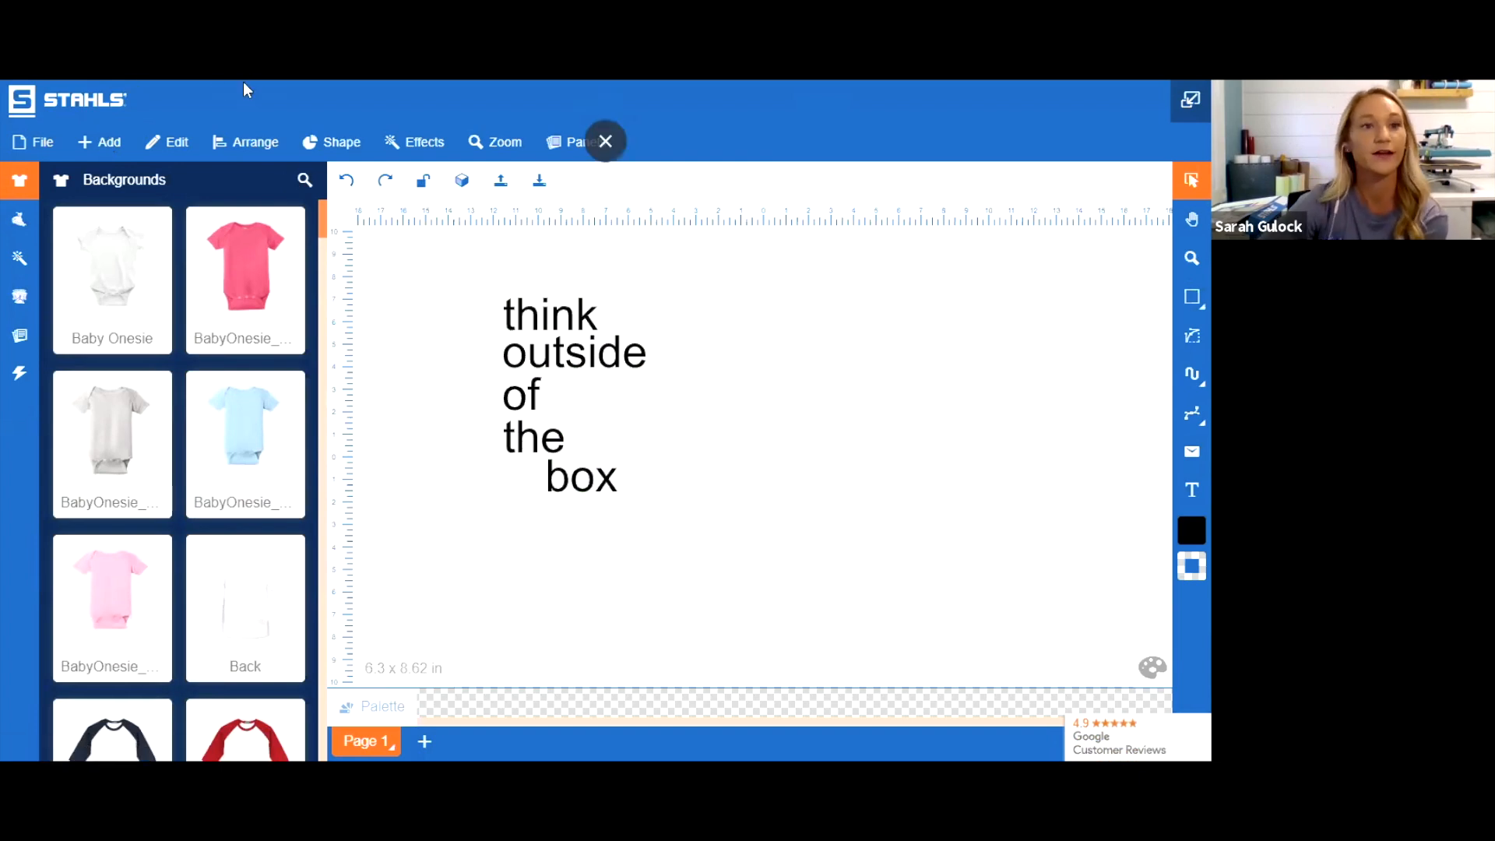
Open the clip art library and look through the designs in the All category
click(110, 148)
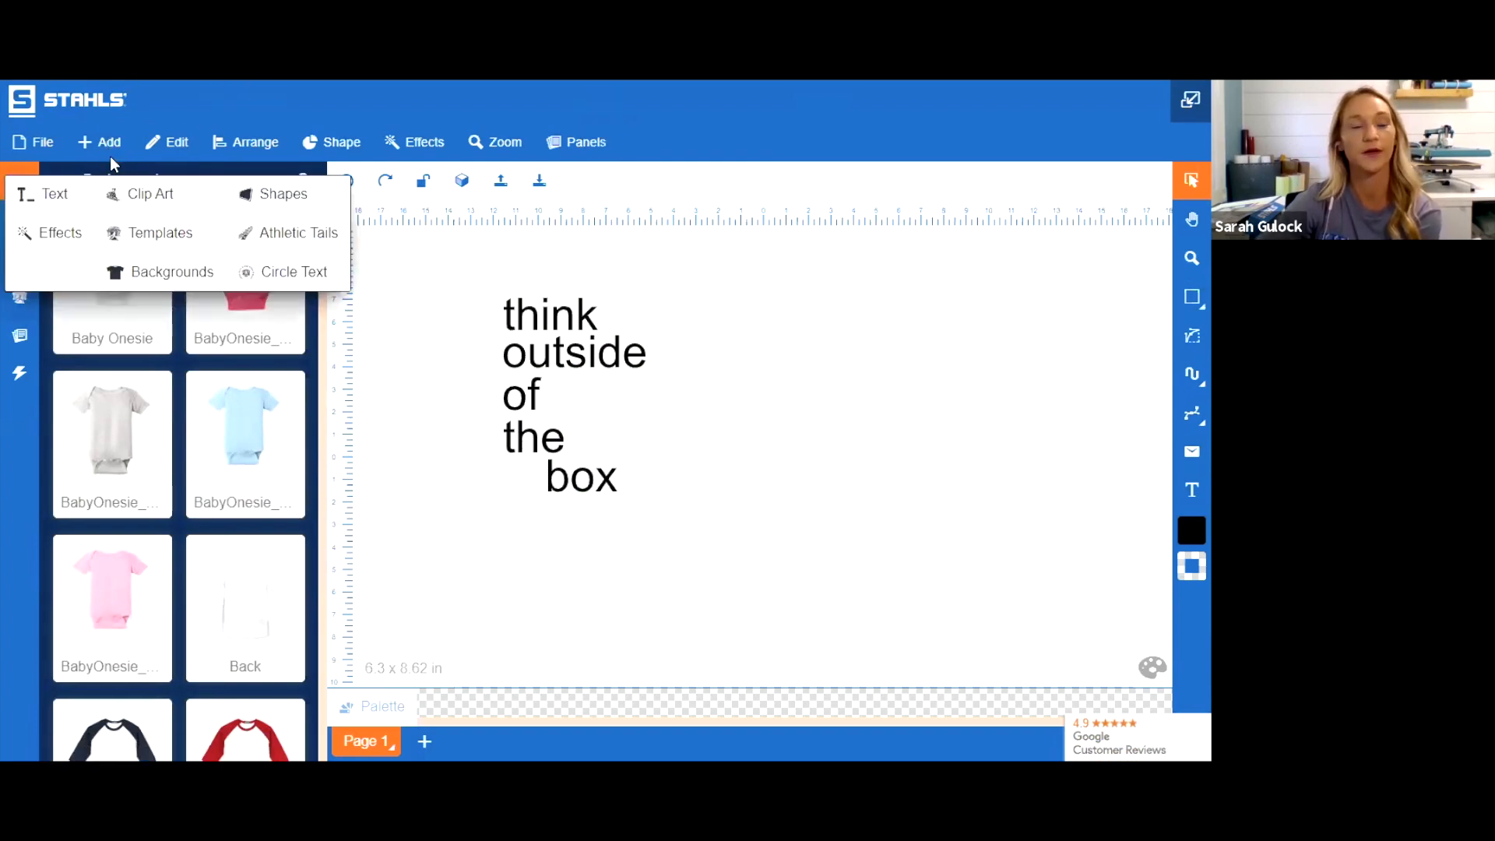
click(171, 207)
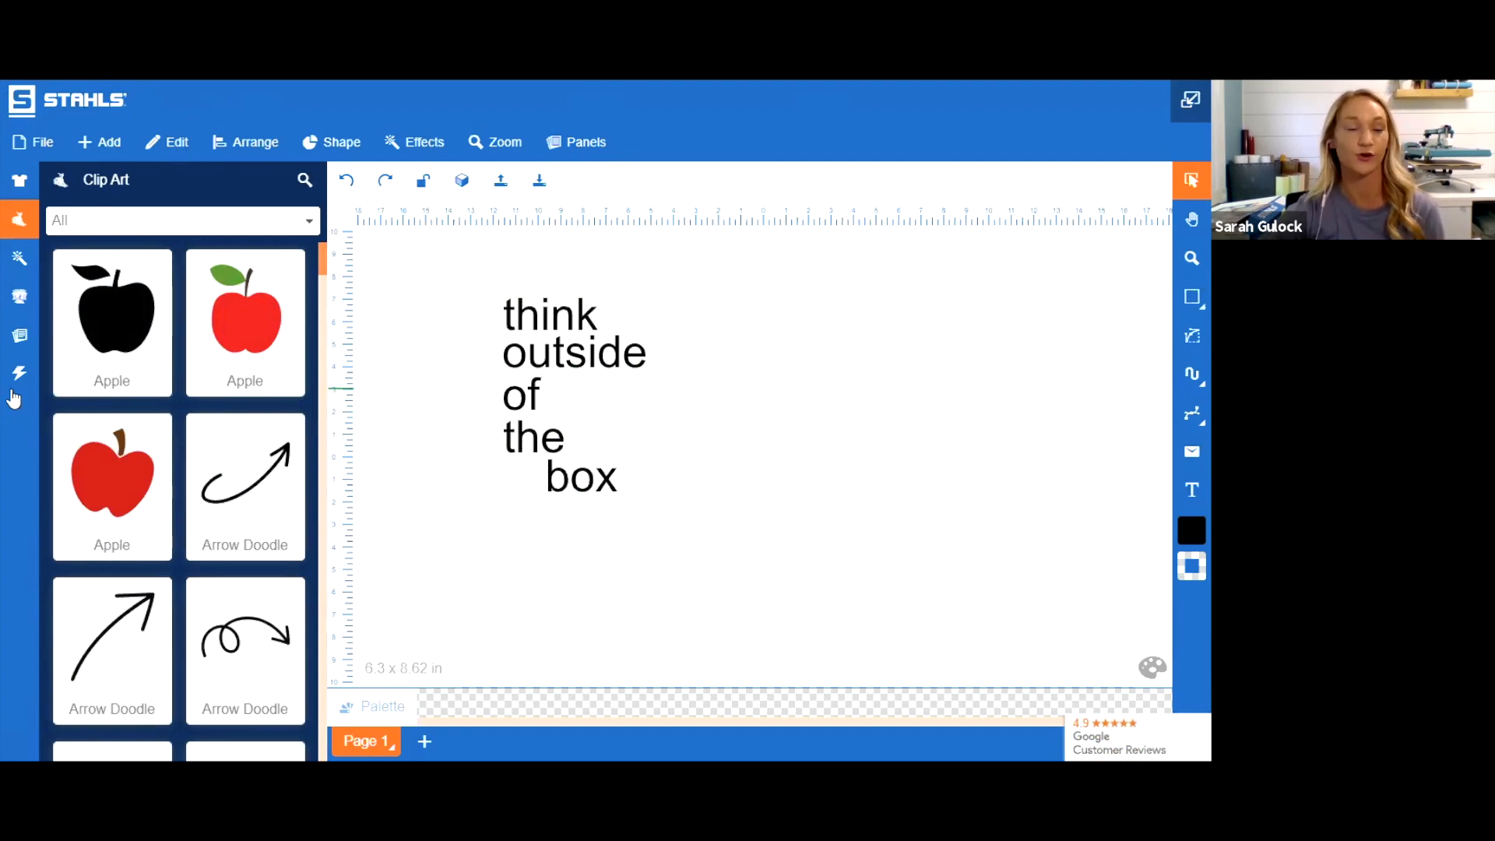
scroll(224, 336, down, 3)
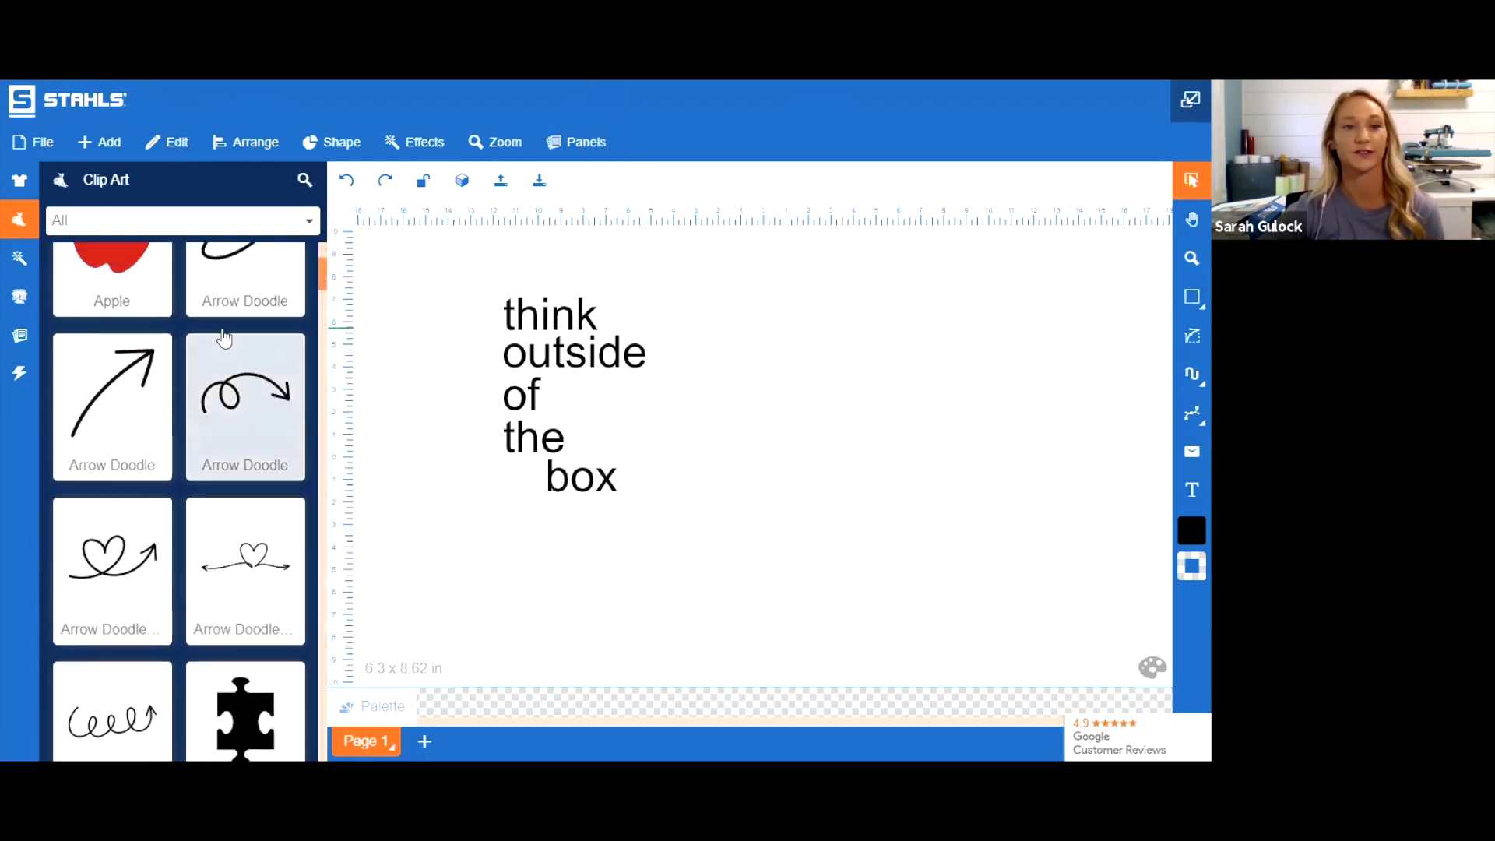
scroll(225, 337, up, 3)
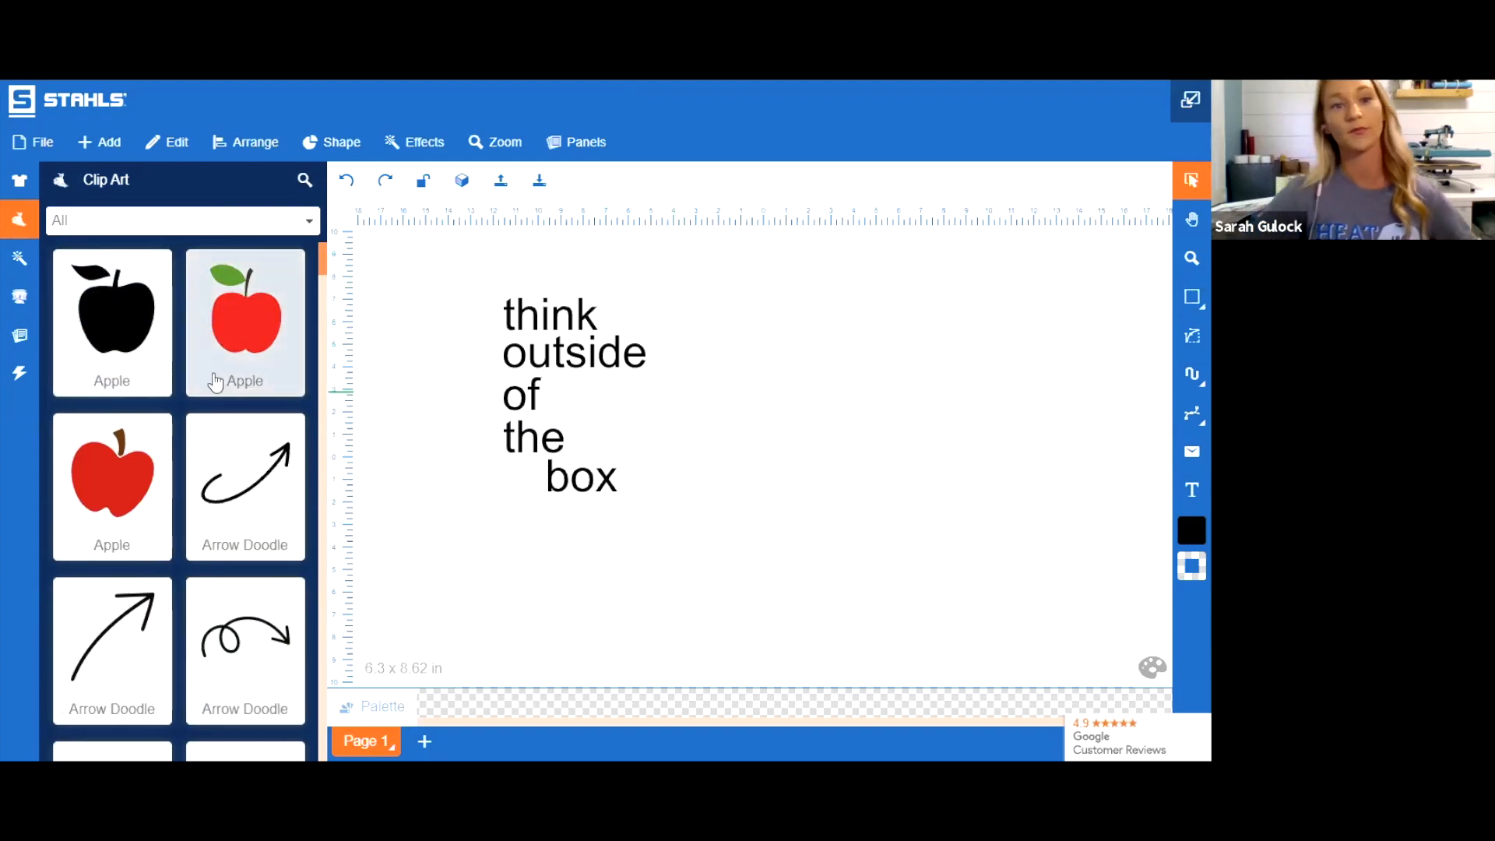
scroll(250, 301, down, 1)
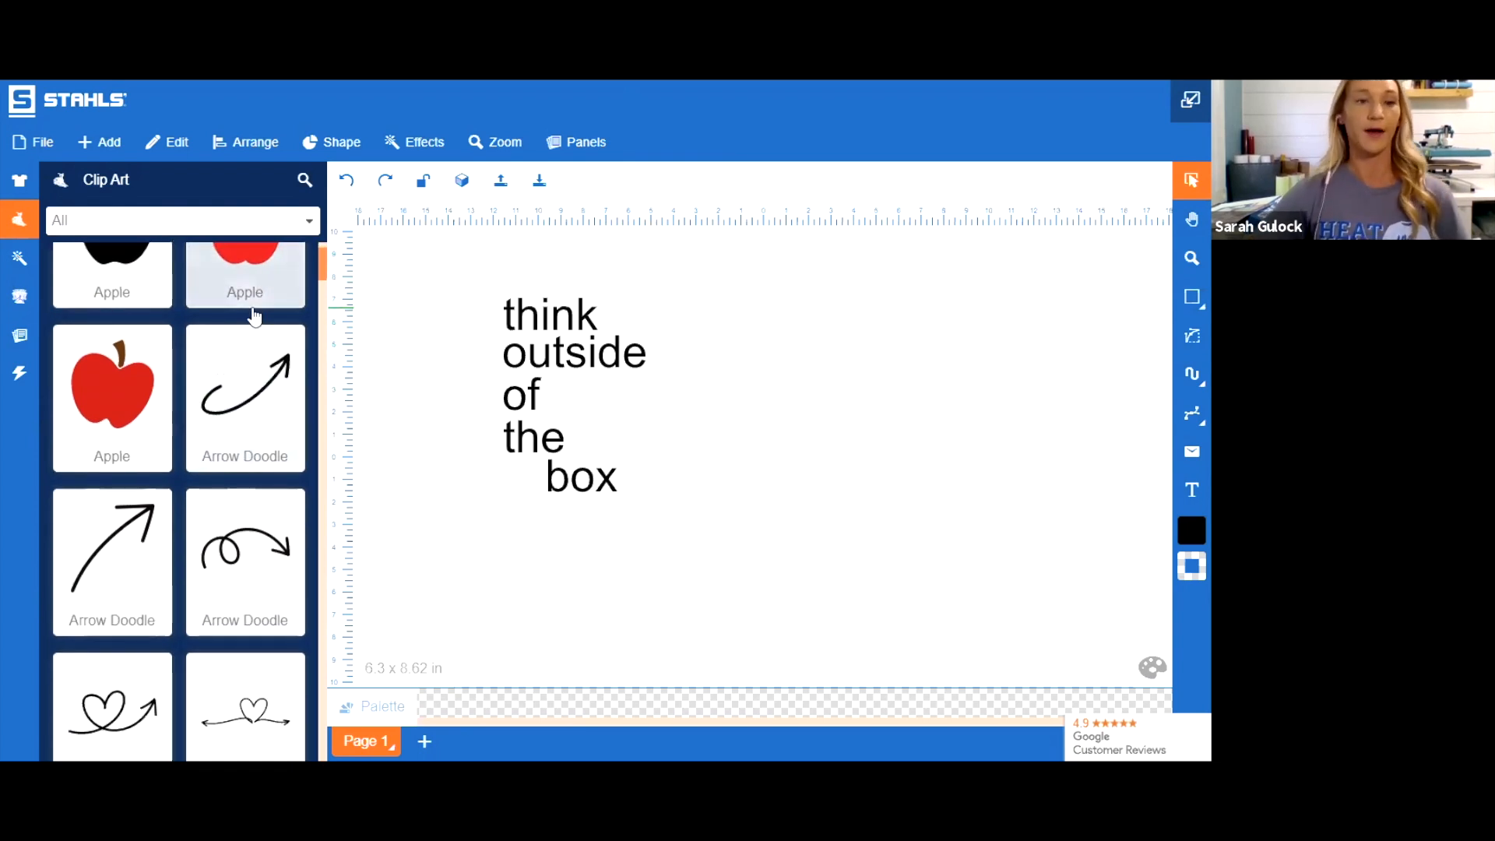
scroll(222, 358, down, 3)
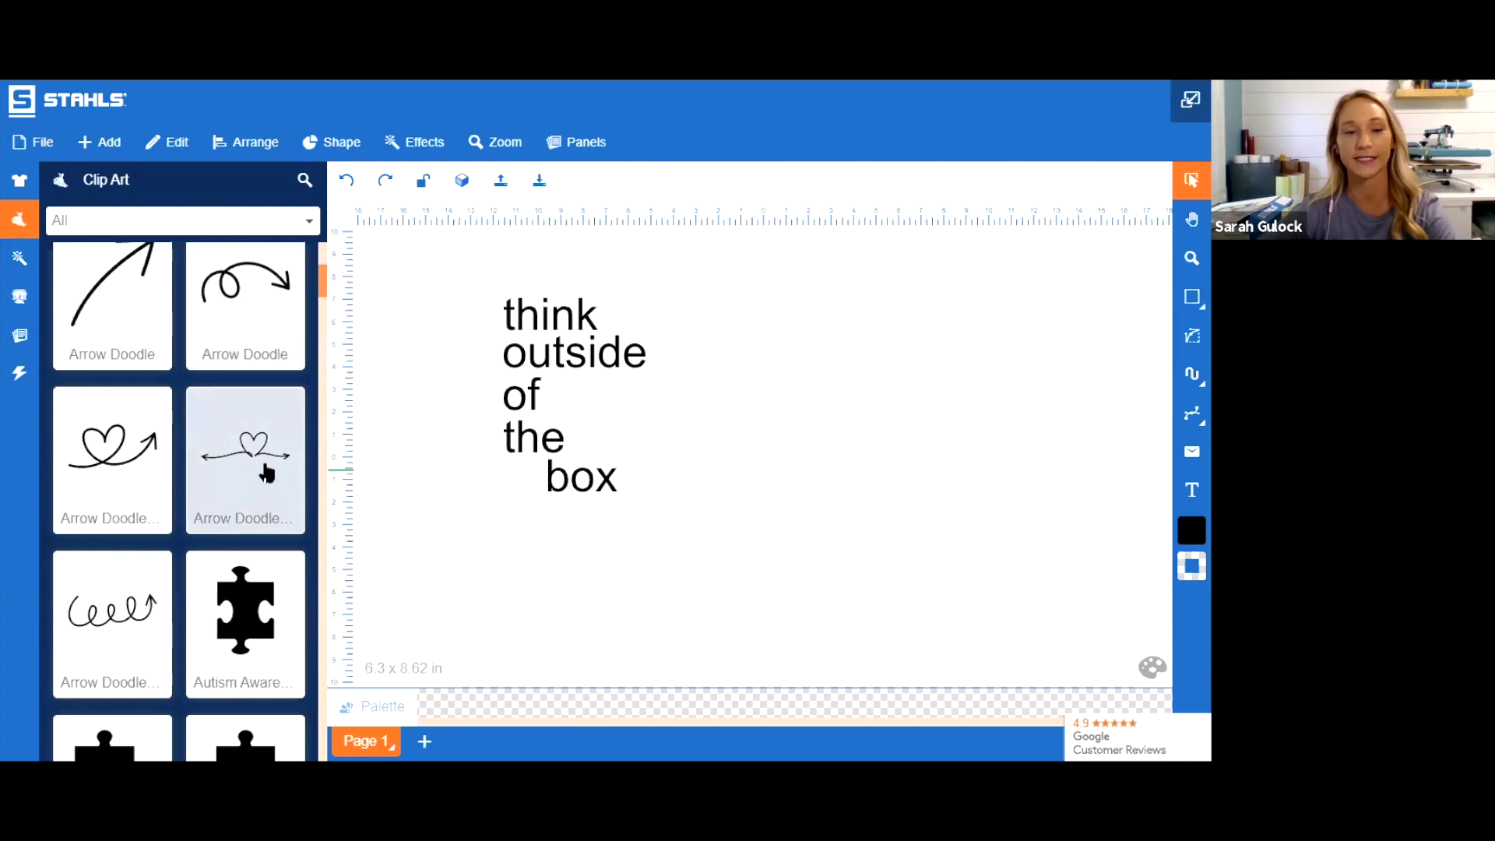
scroll(242, 455, down, 2)
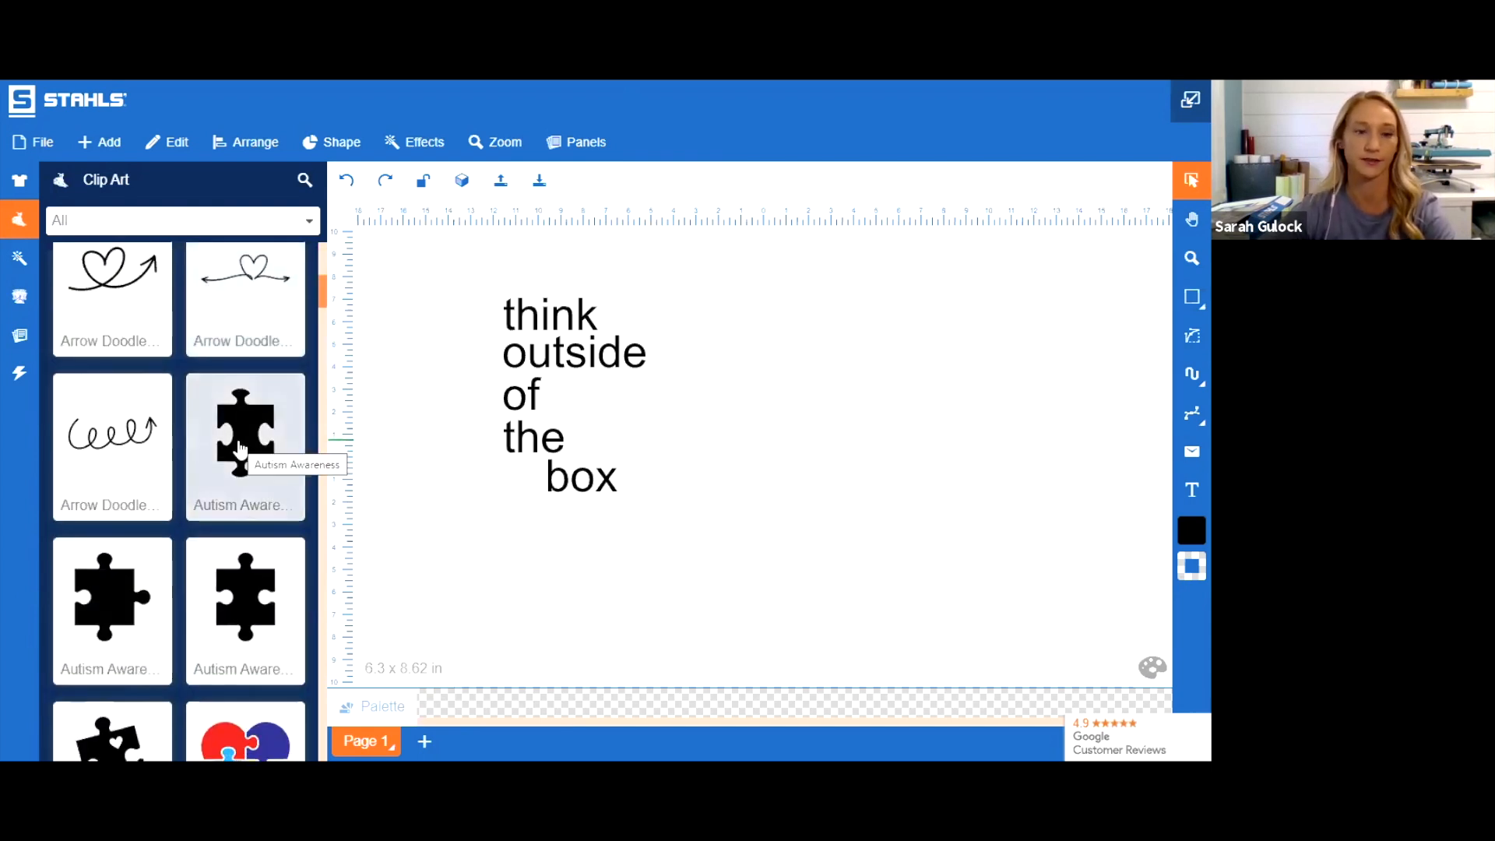
Filter the clip art to the Shapes category and look through its circles, diamonds and hearts
click(234, 221)
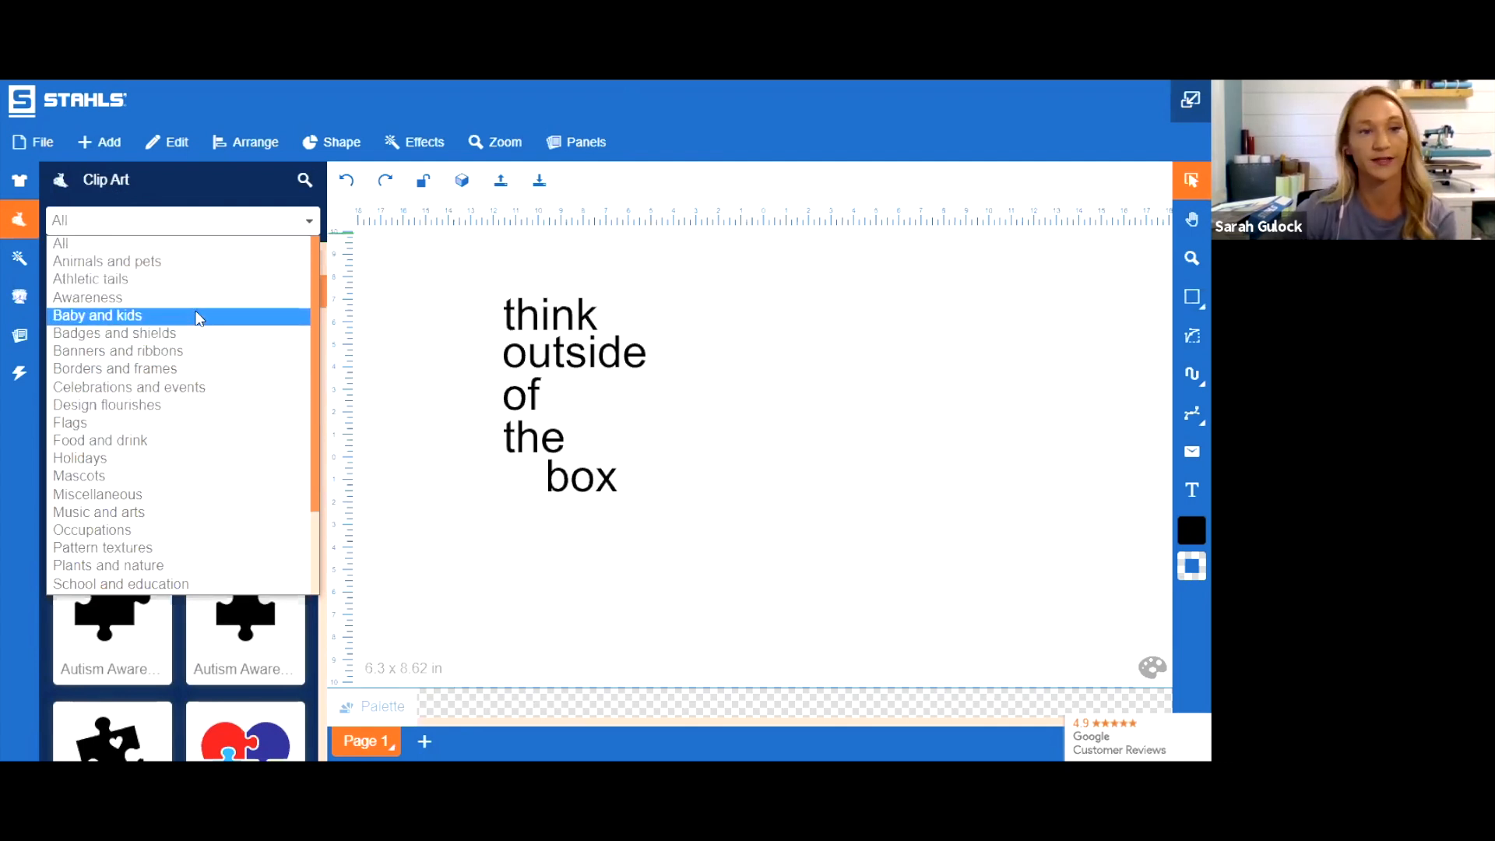
scroll(200, 300, down, 2)
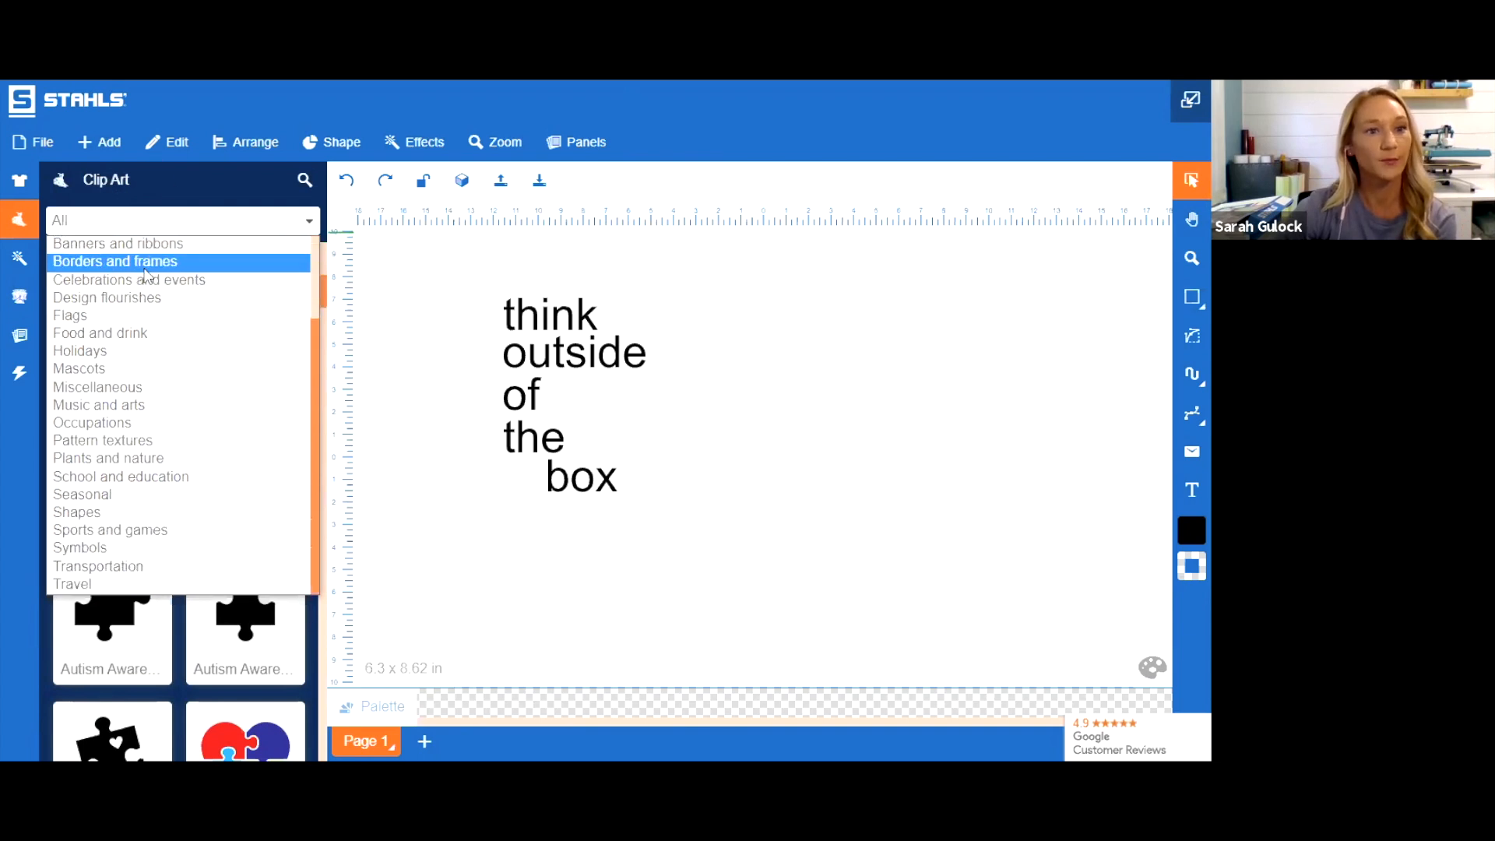
click(143, 517)
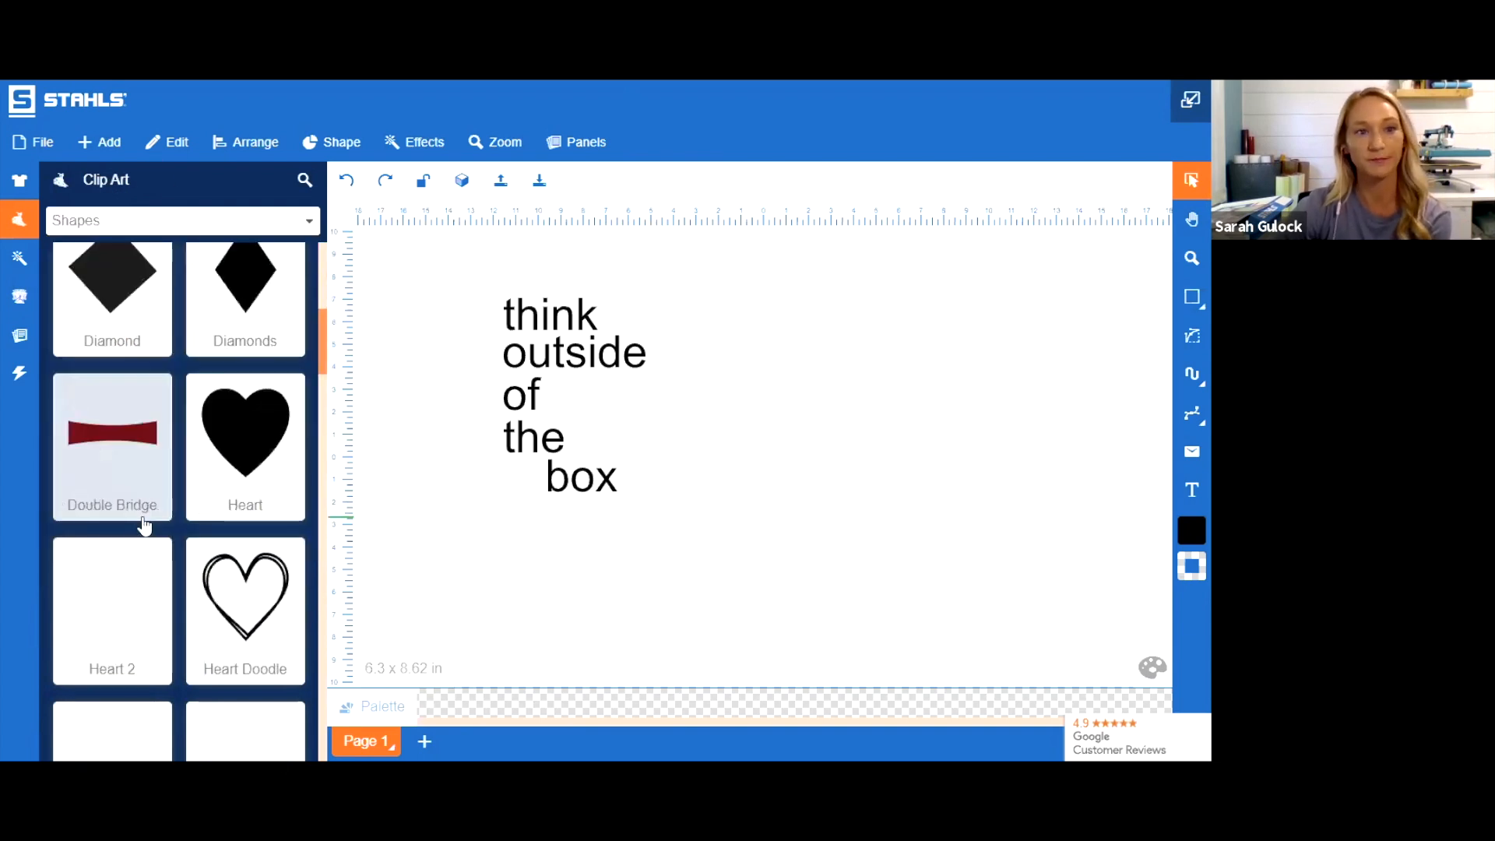
scroll(147, 499, up, 5)
scroll(166, 383, down, 9)
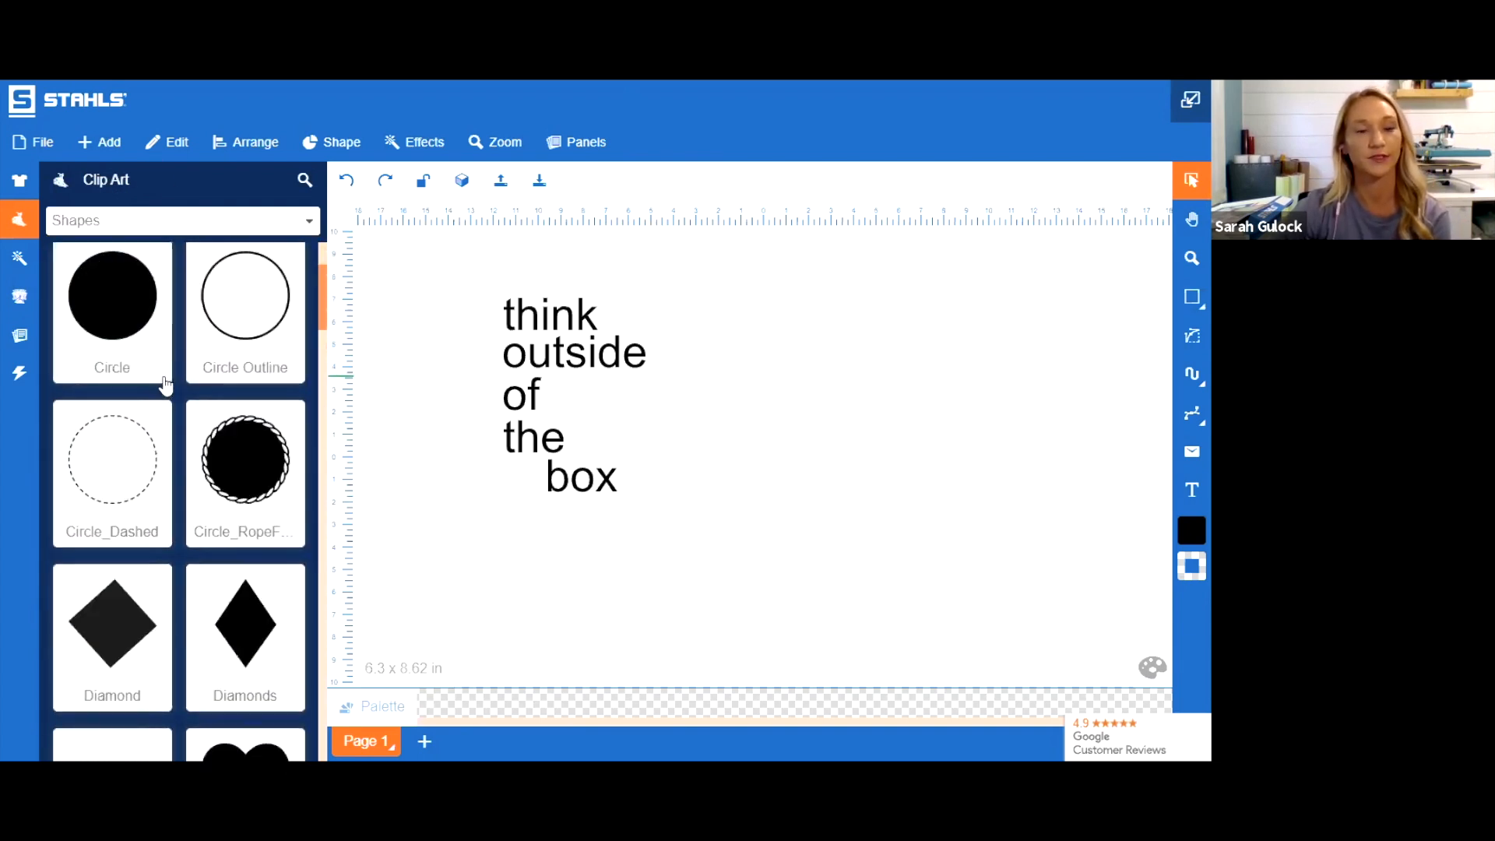
scroll(165, 365, down, 3)
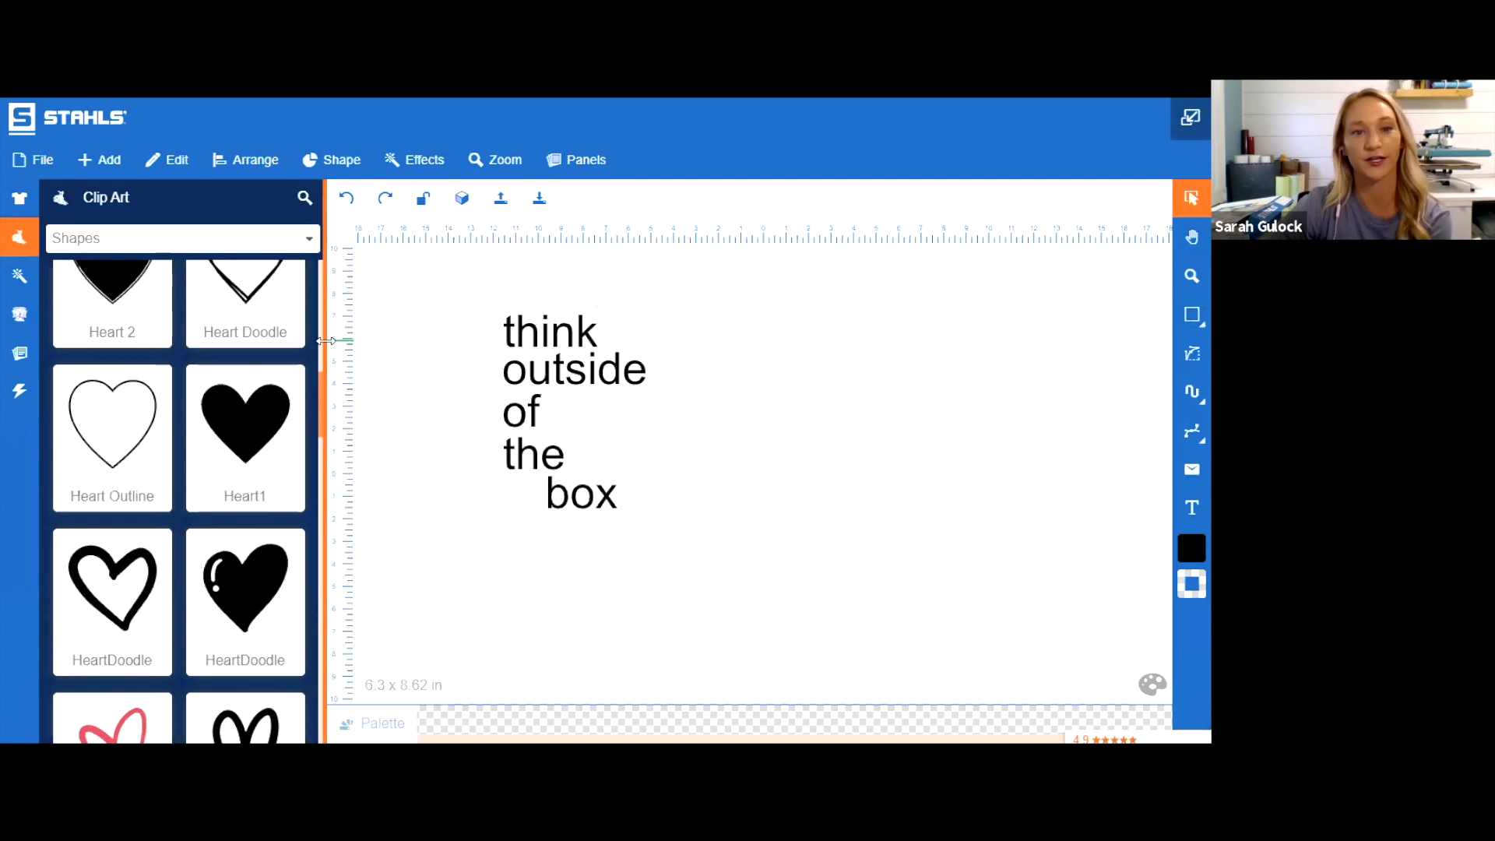
Try a wider clip art library, narrow it back to two columns, and browse the remaining shapes
drag(374, 337, 530, 310)
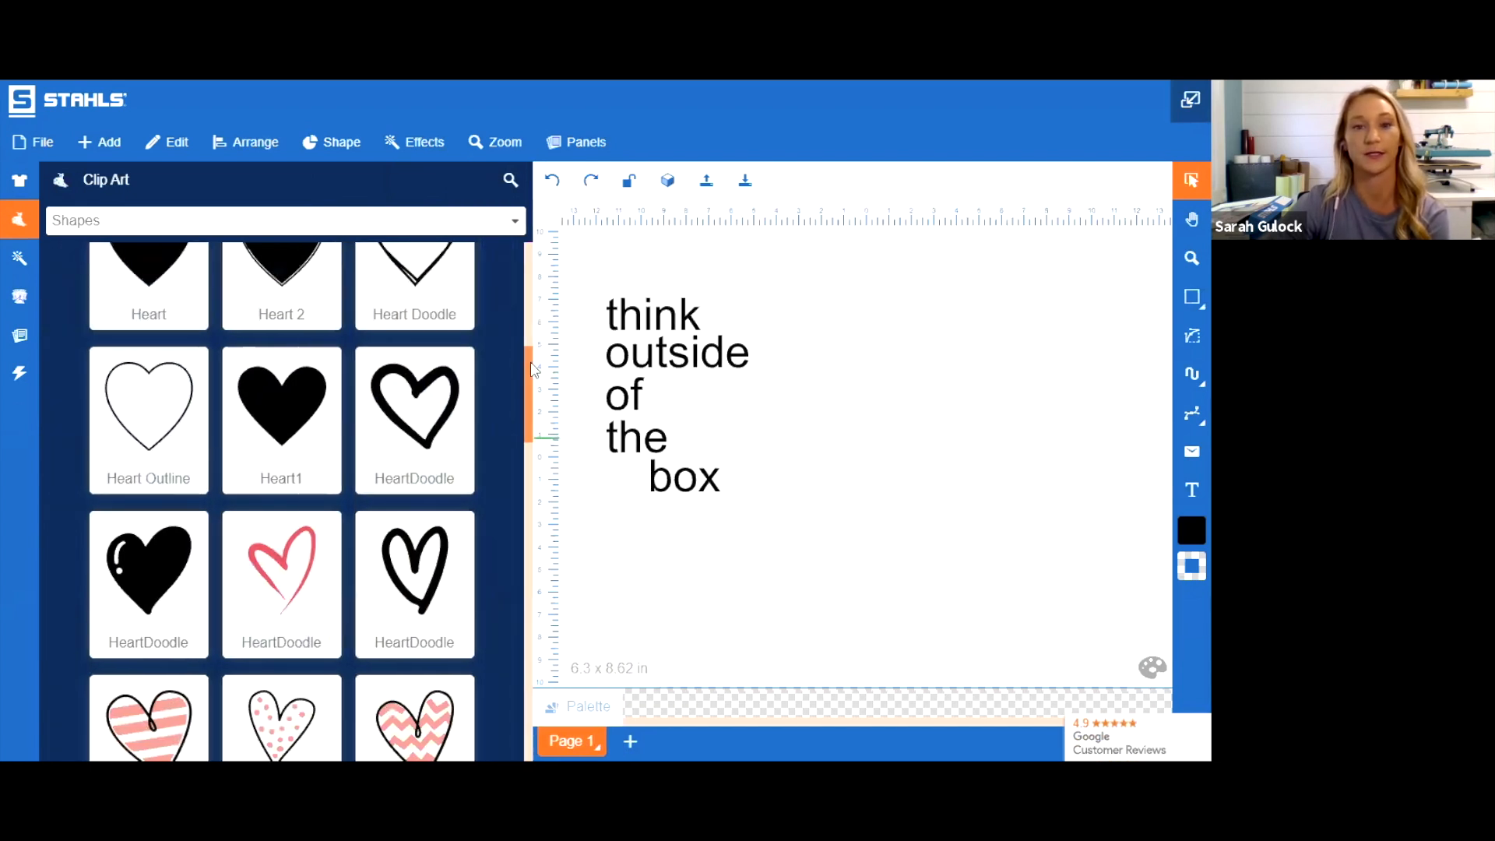
drag(526, 305, 352, 300)
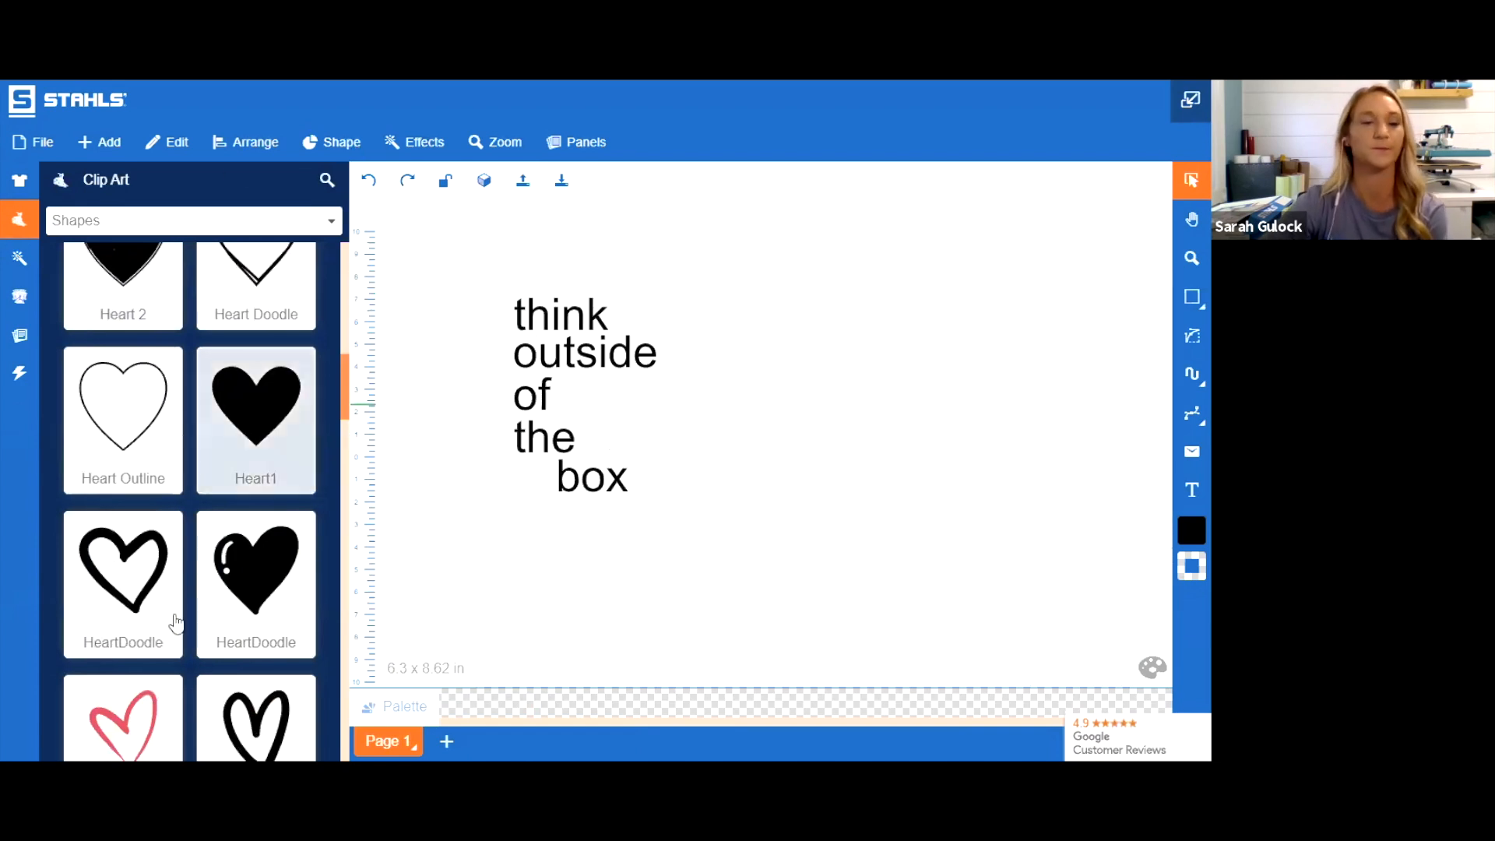
scroll(201, 615, down, 10)
scroll(201, 349, down, 12)
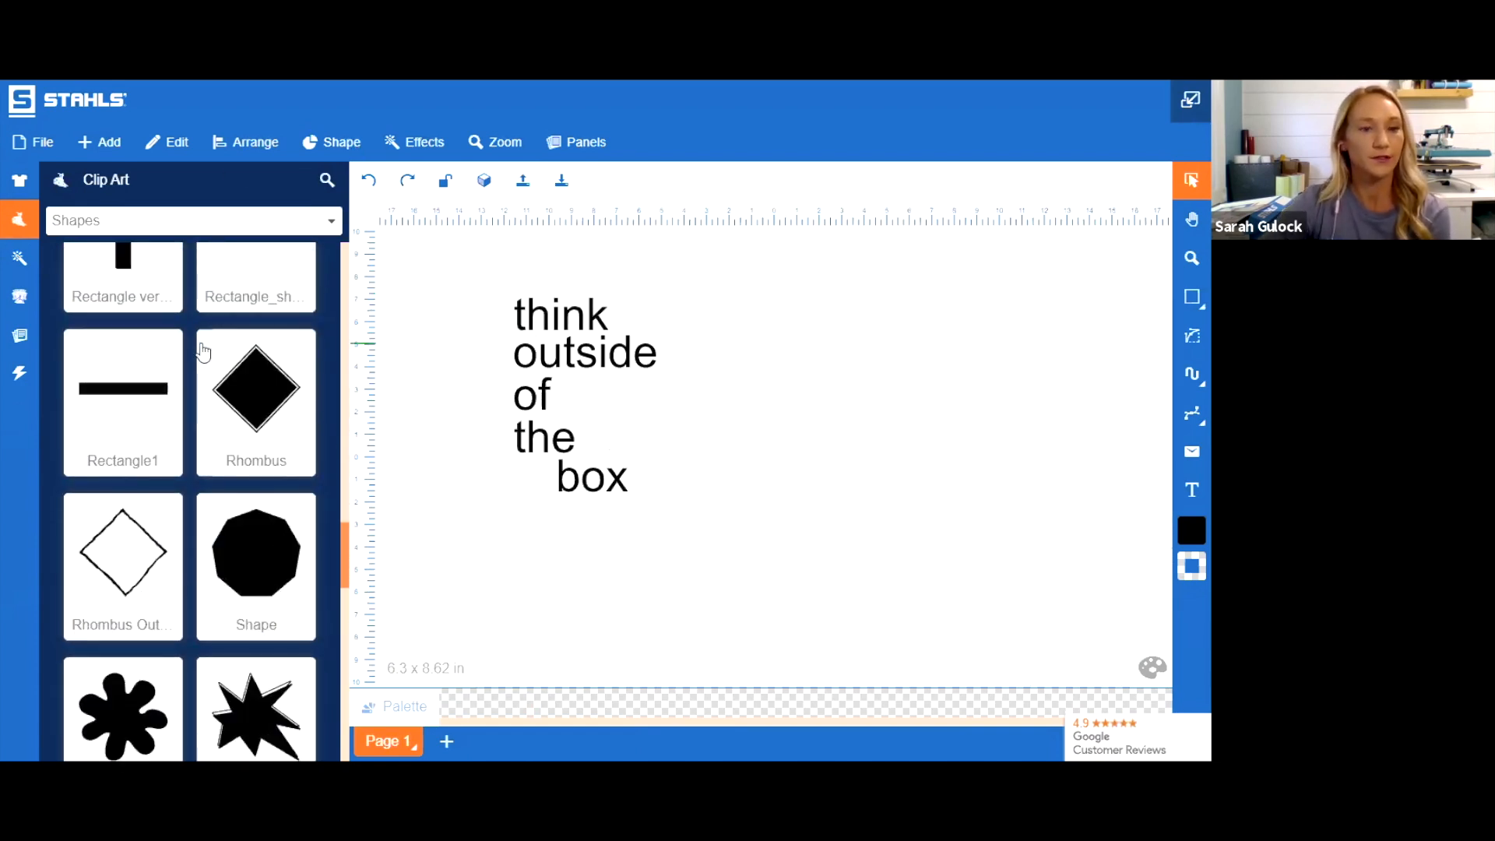
Search the clip art for "square", add the thicker-bordered square outline to the canvas, and close the search
click(326, 180)
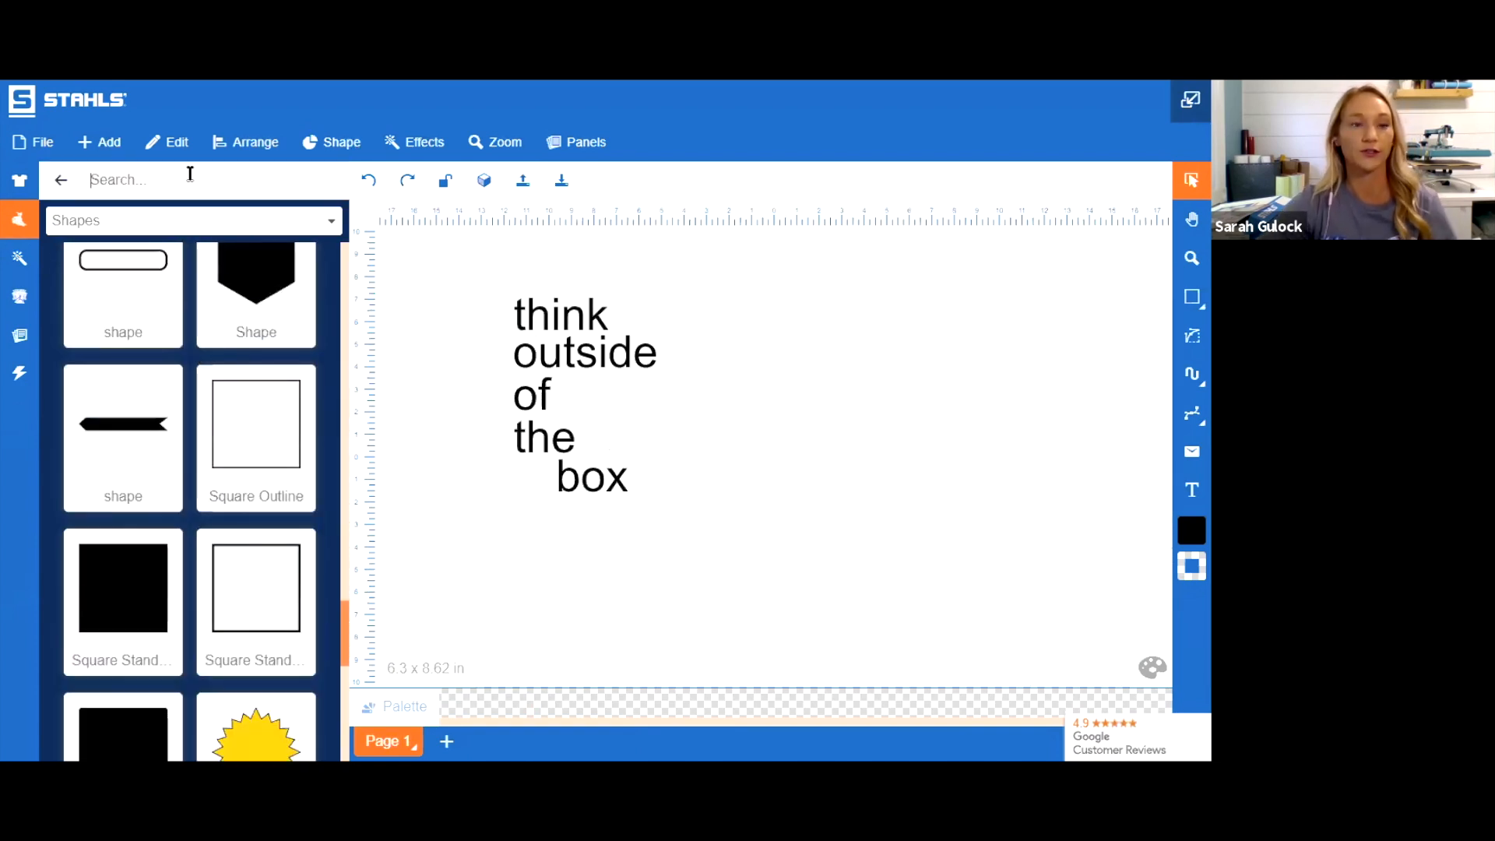
click(61, 180)
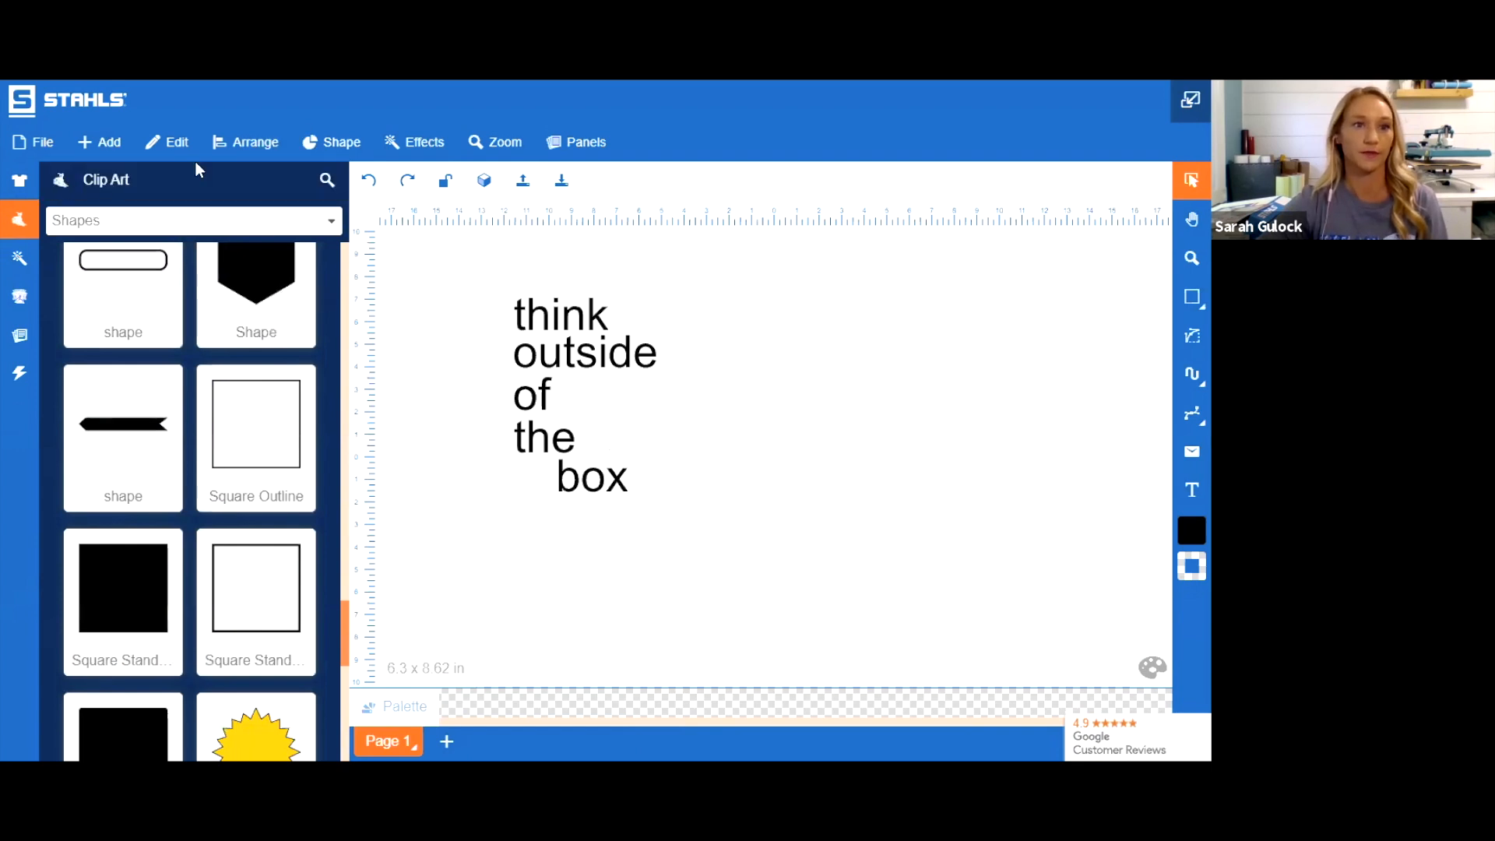
click(325, 181)
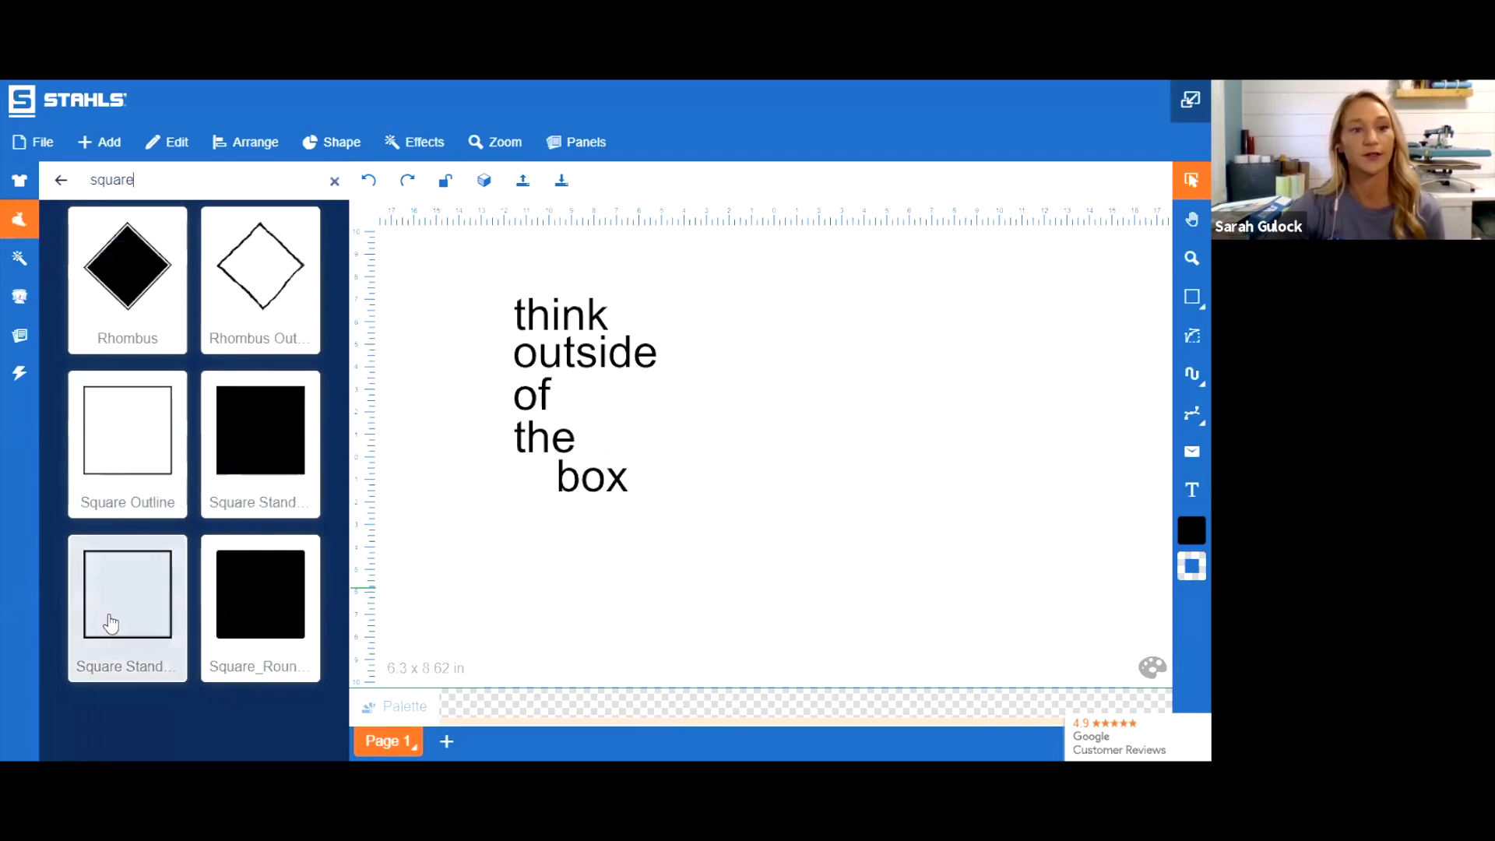
click(123, 591)
click(972, 411)
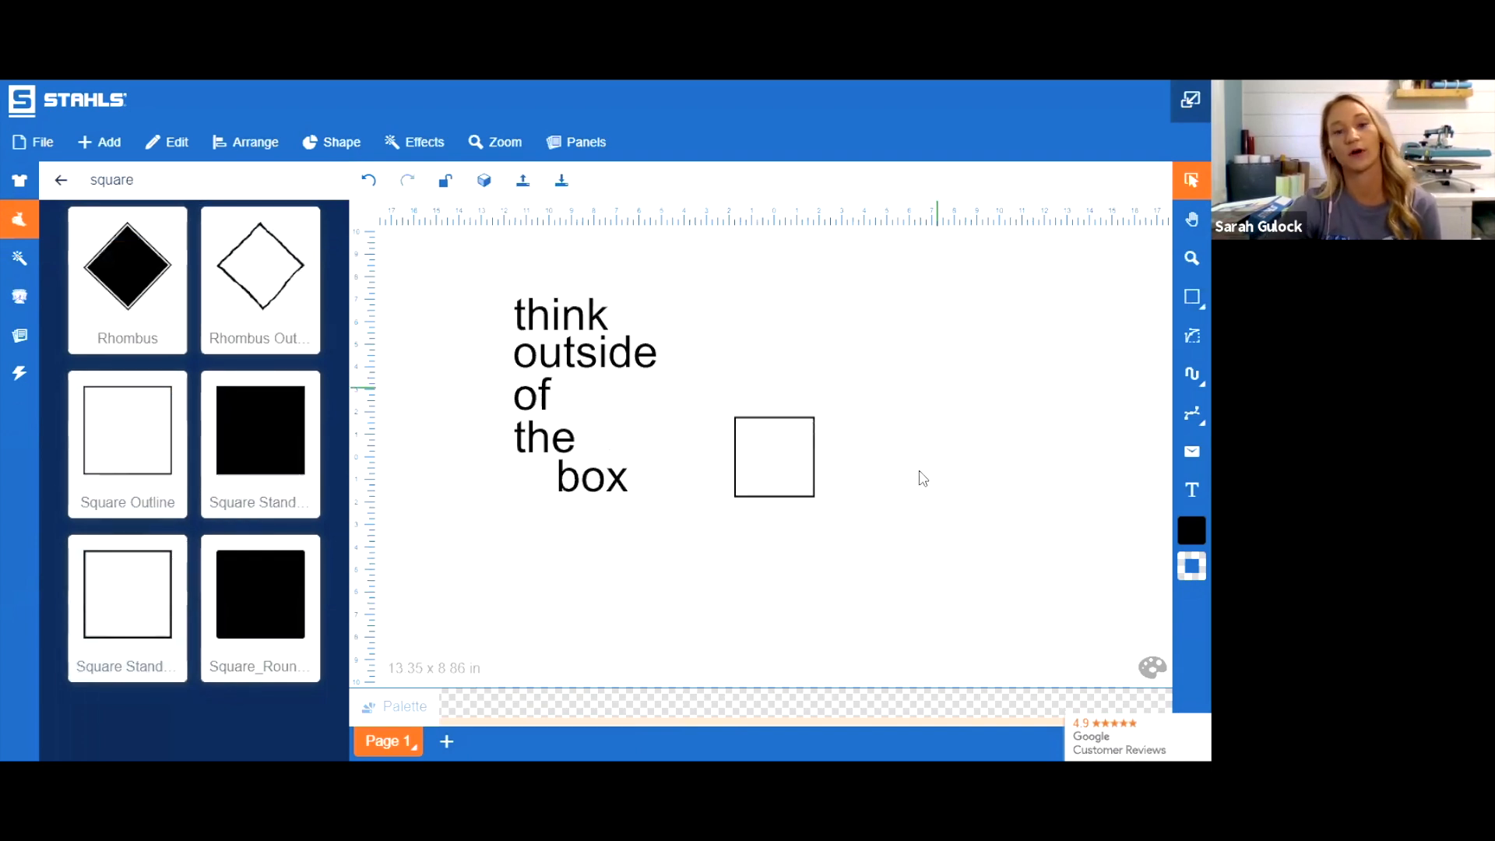
click(62, 180)
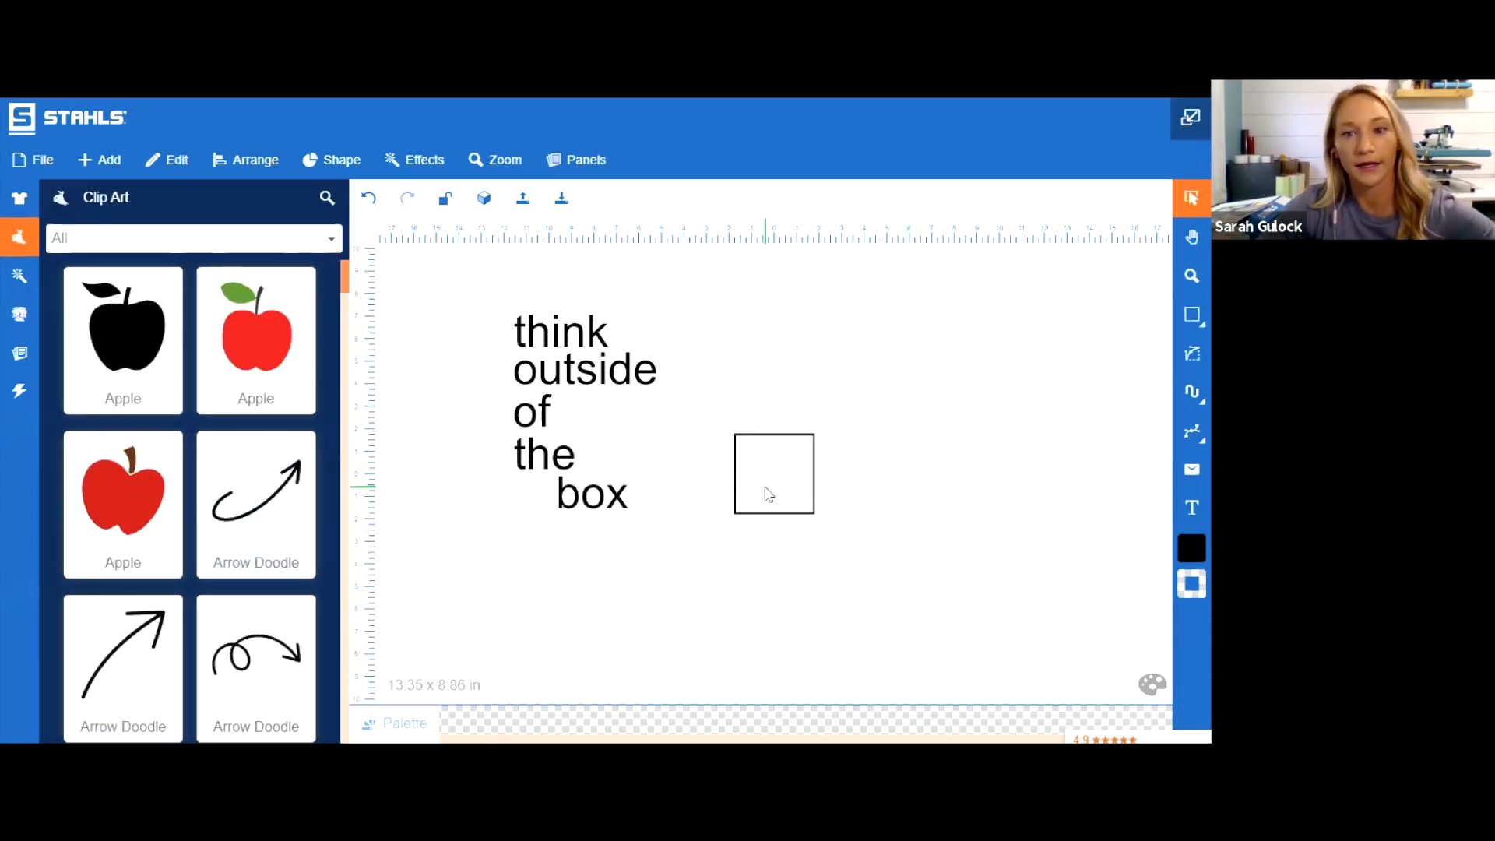
Move the square outline over the stacked words and enlarge it to about 7.85 x 7.85 in, framing "think outside of the"
click(768, 494)
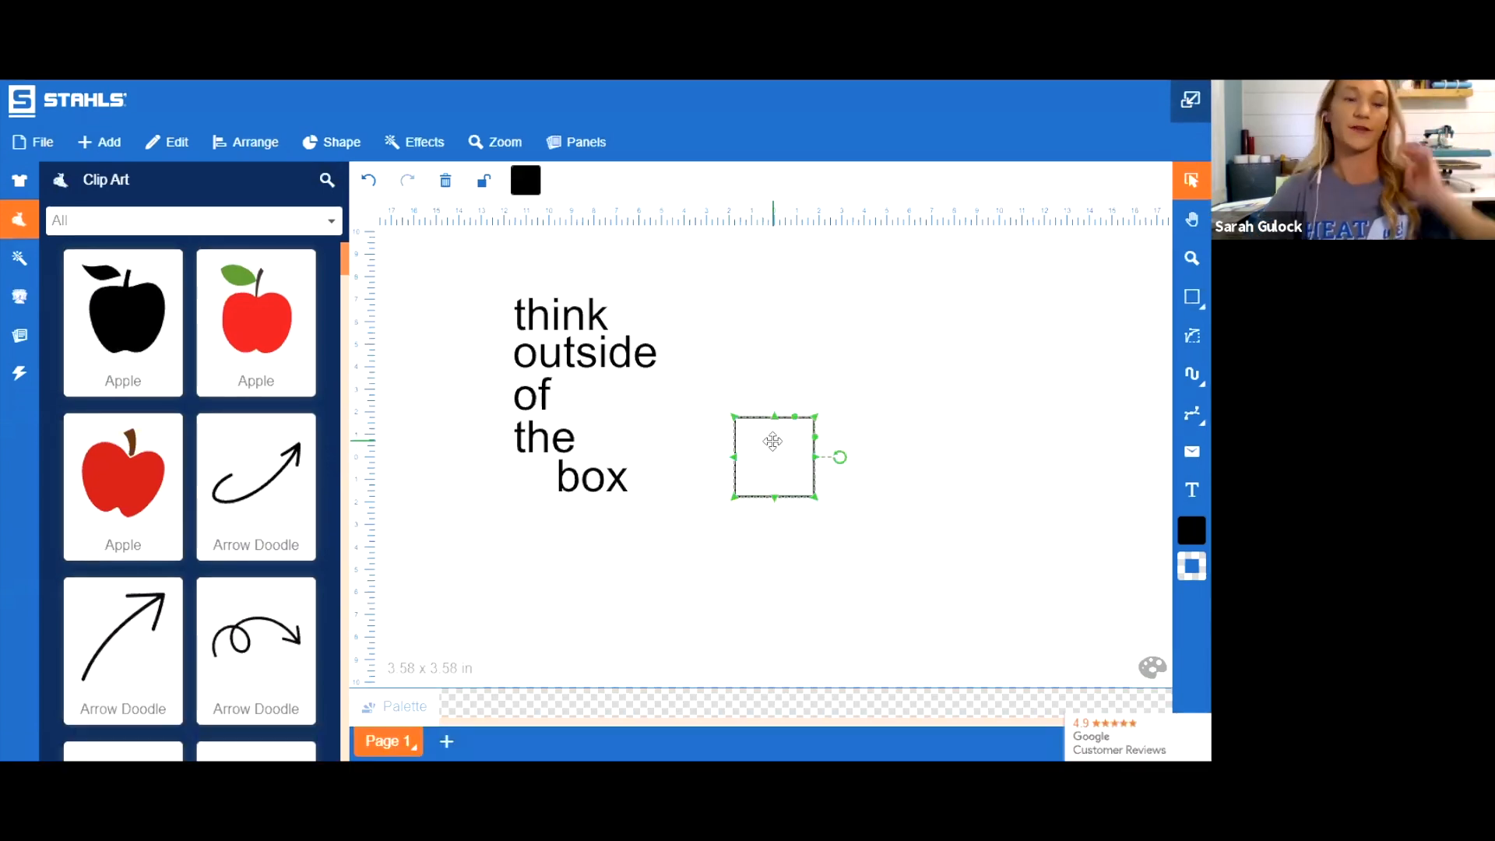
drag(748, 444, 537, 338)
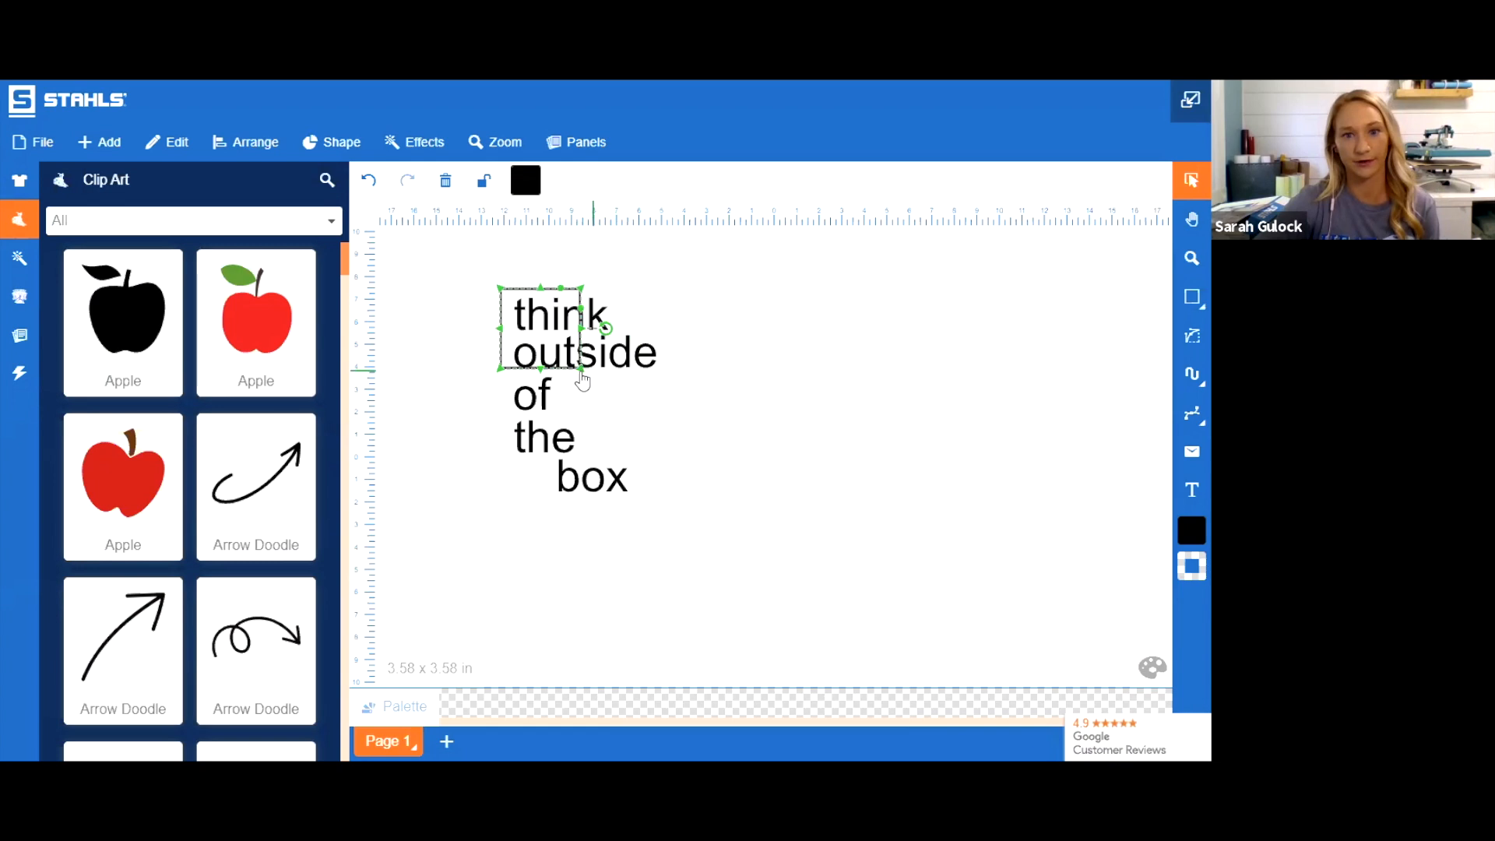
drag(582, 376, 713, 533)
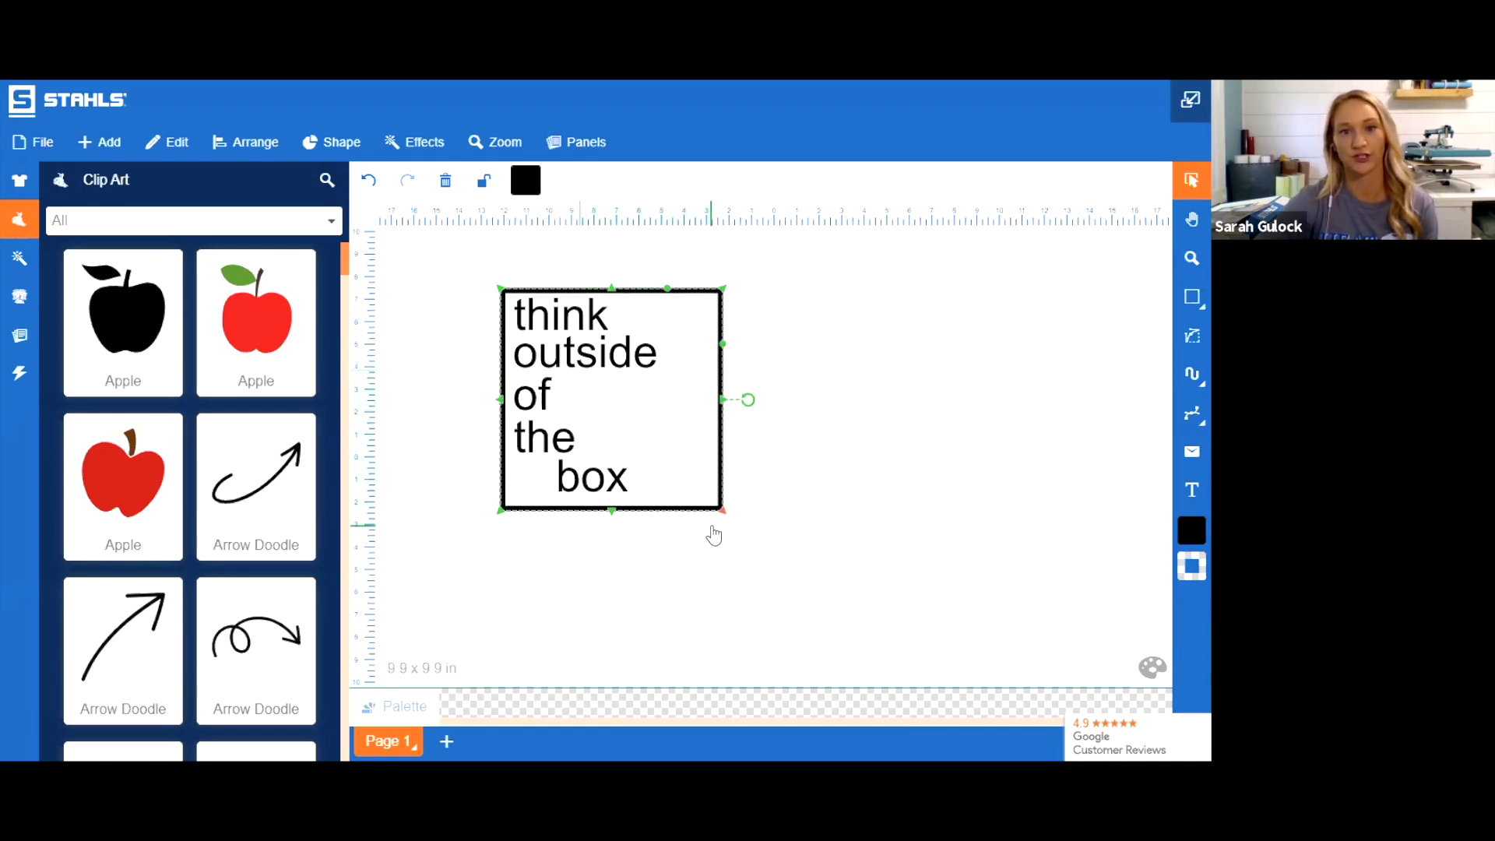
drag(685, 478, 677, 469)
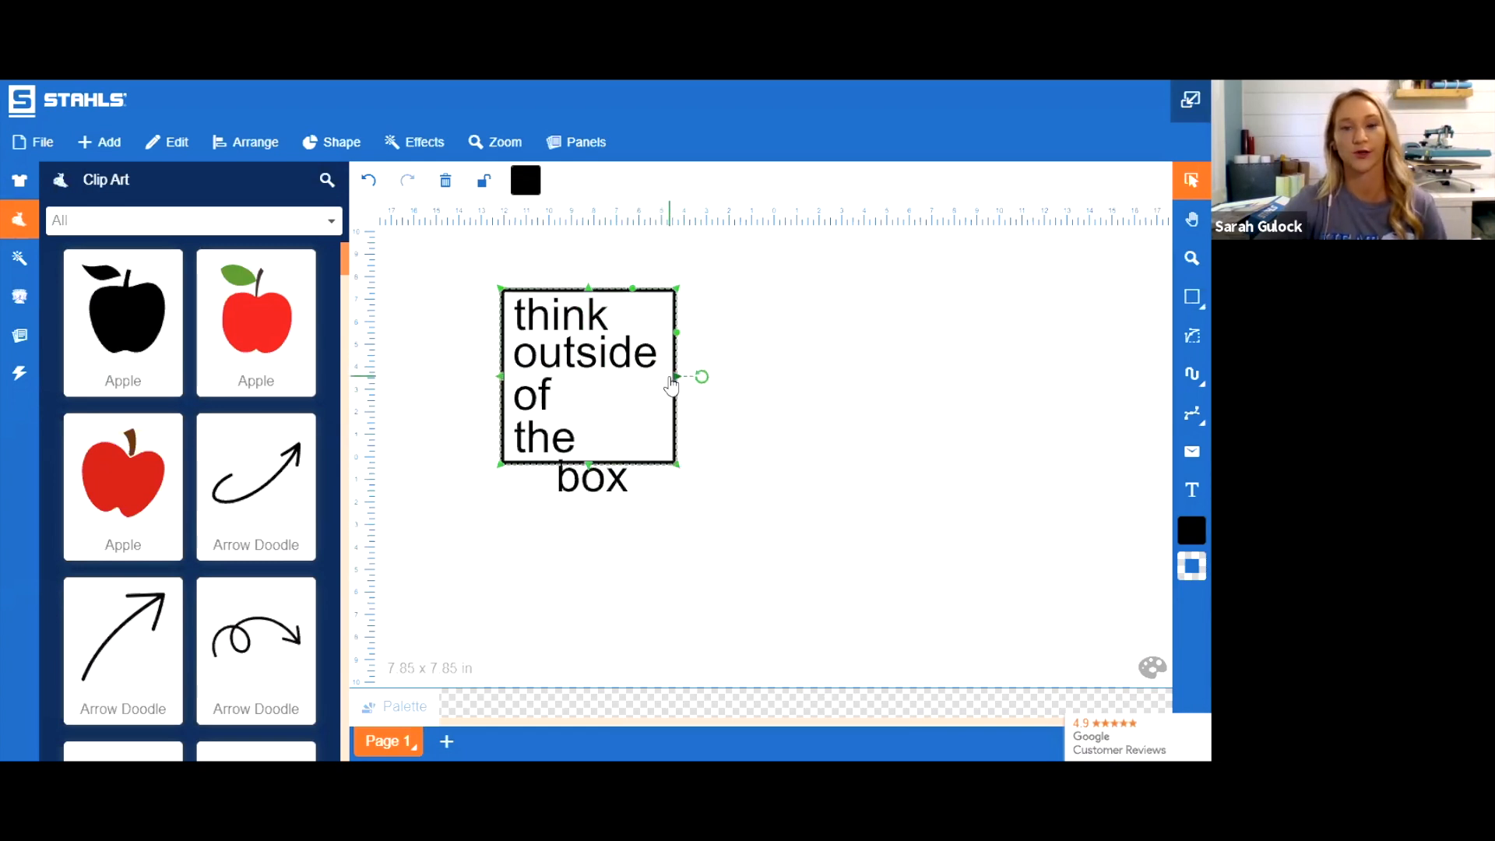
Try stretching the square outline horizontally to about 14.37 x 7.85 in, and undo the stretch
drag(672, 385, 791, 388)
key(ctrl+z)
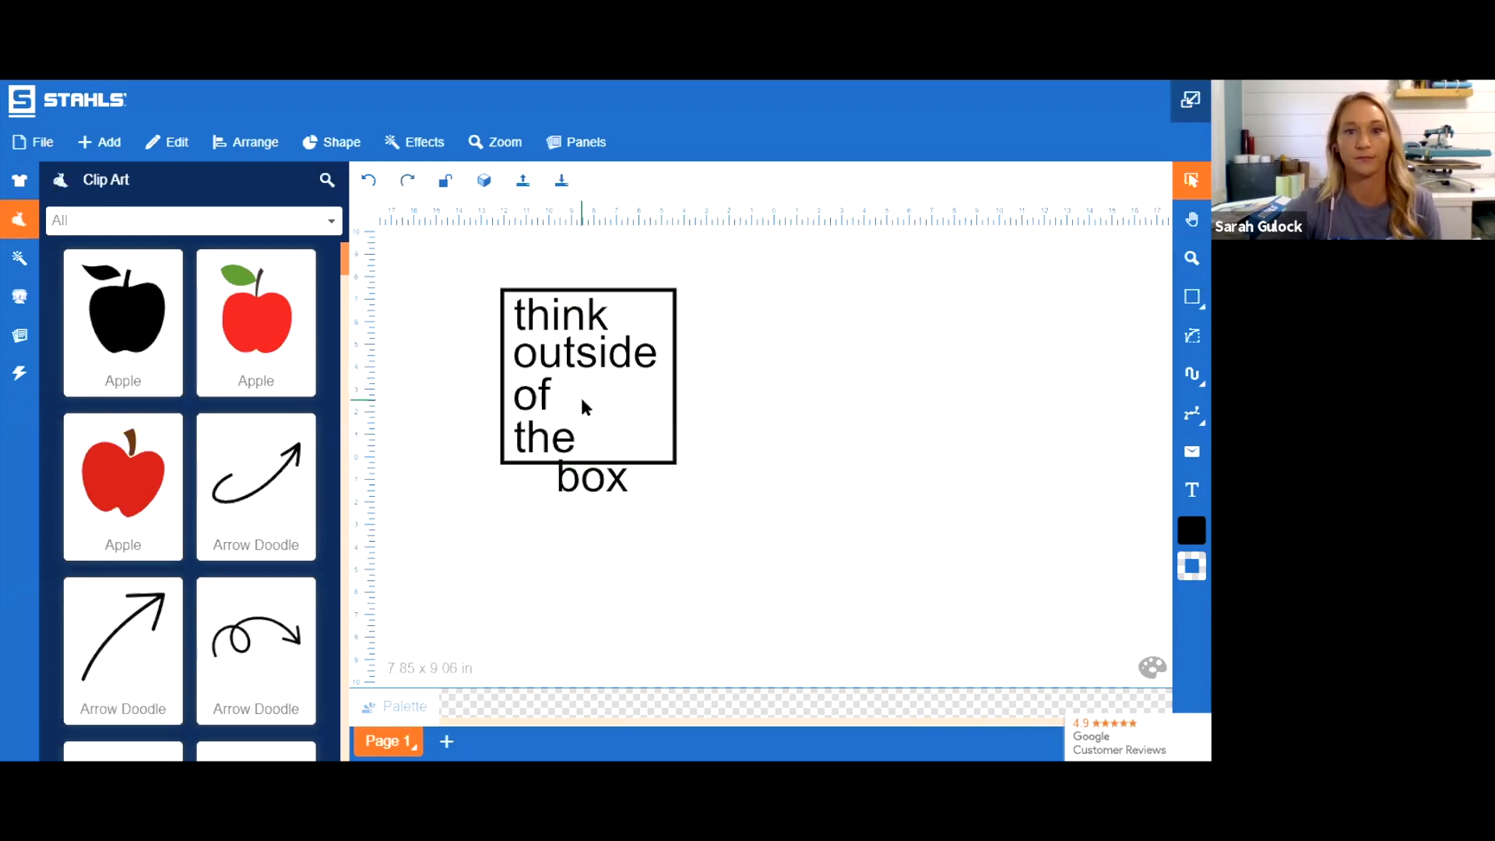
click(676, 463)
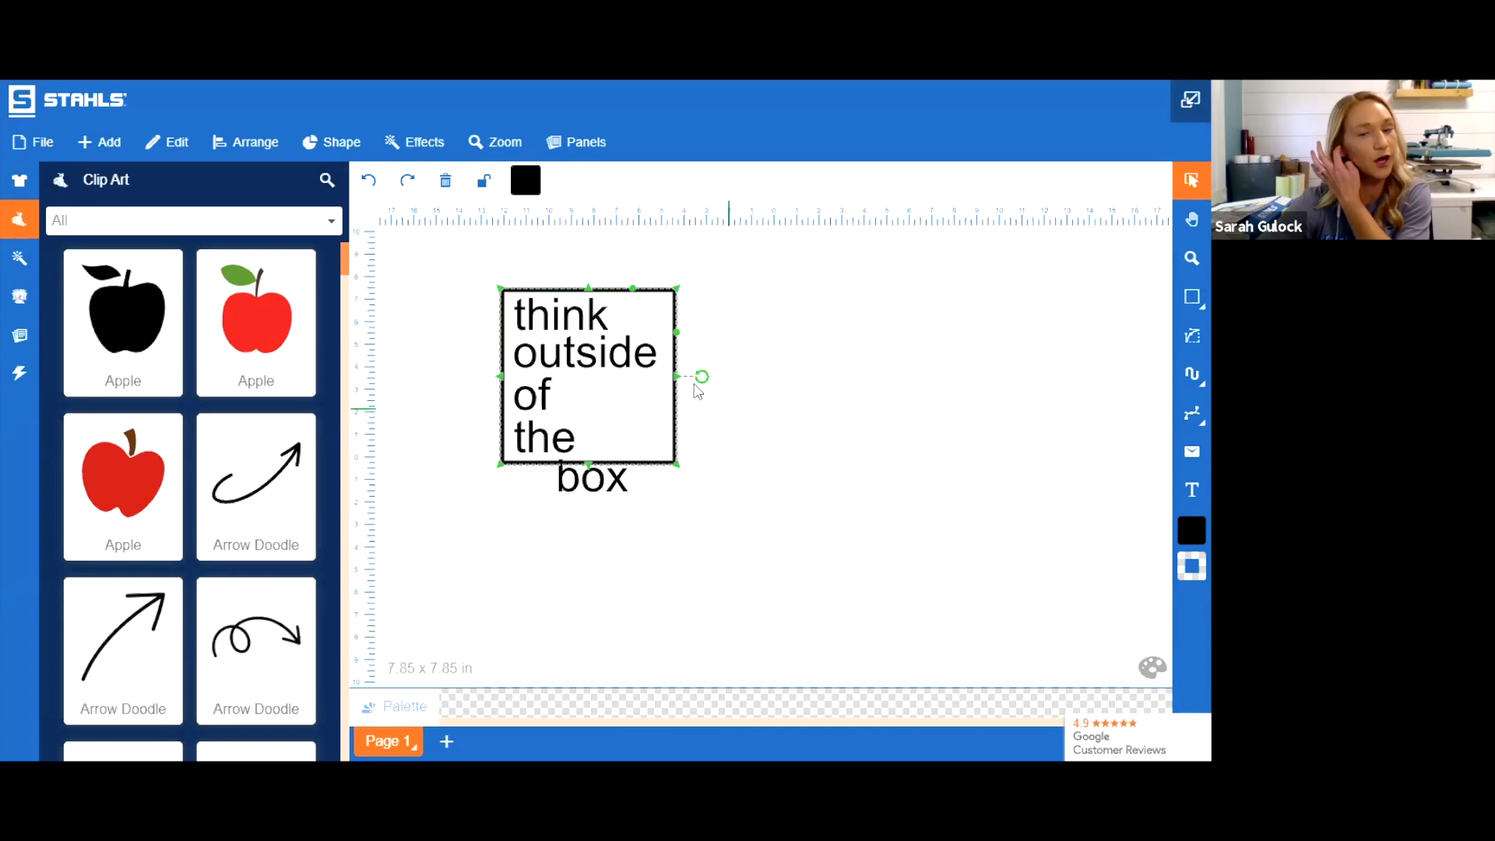
drag(675, 377, 823, 378)
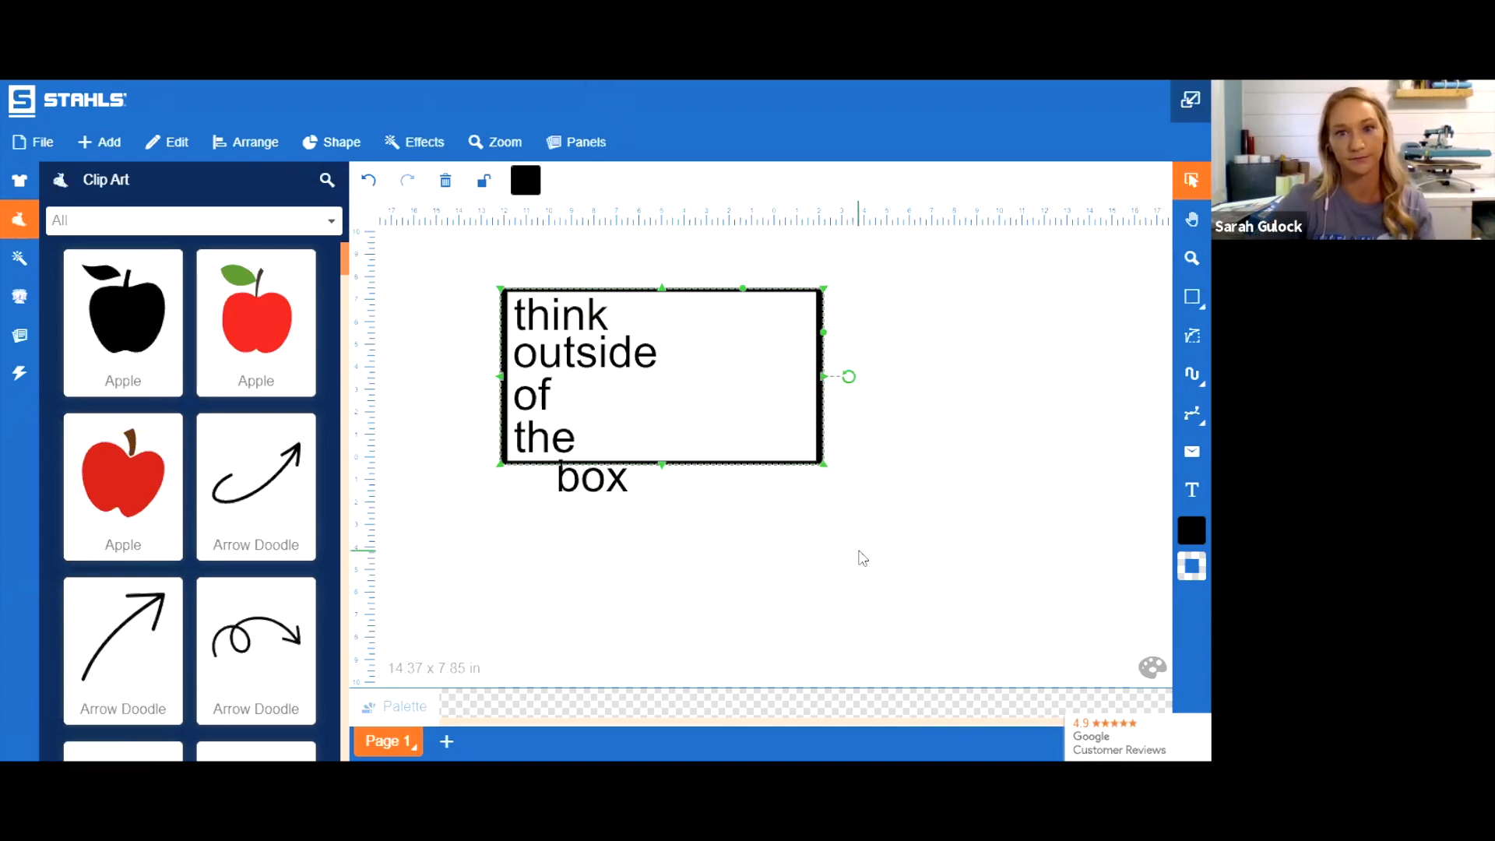
key(ctrl+z)
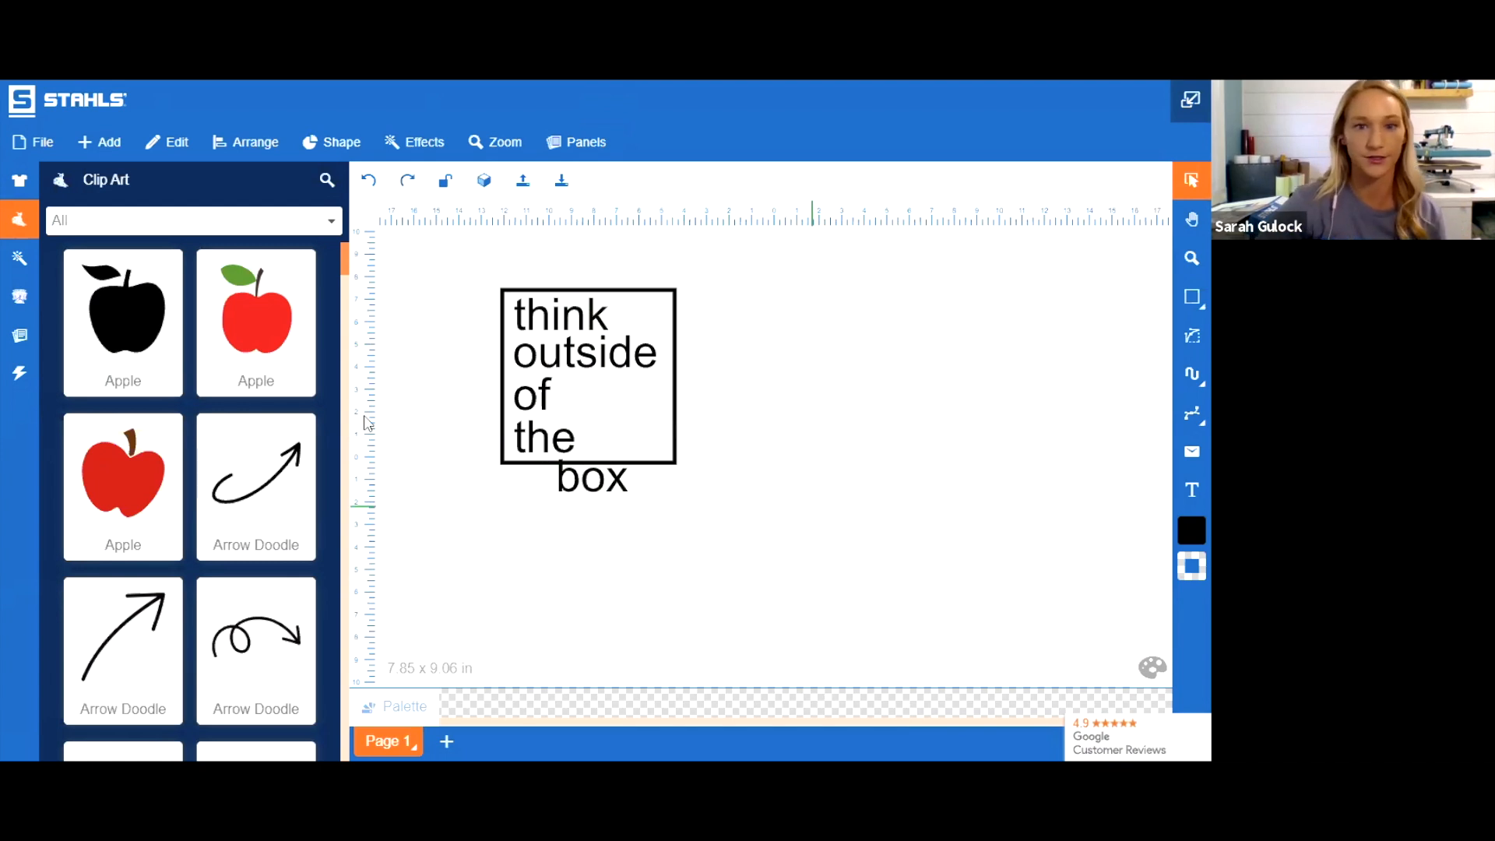
Move the word "box" slightly down so it sits clear of the square's lower edge
drag(580, 479, 583, 495)
click(762, 372)
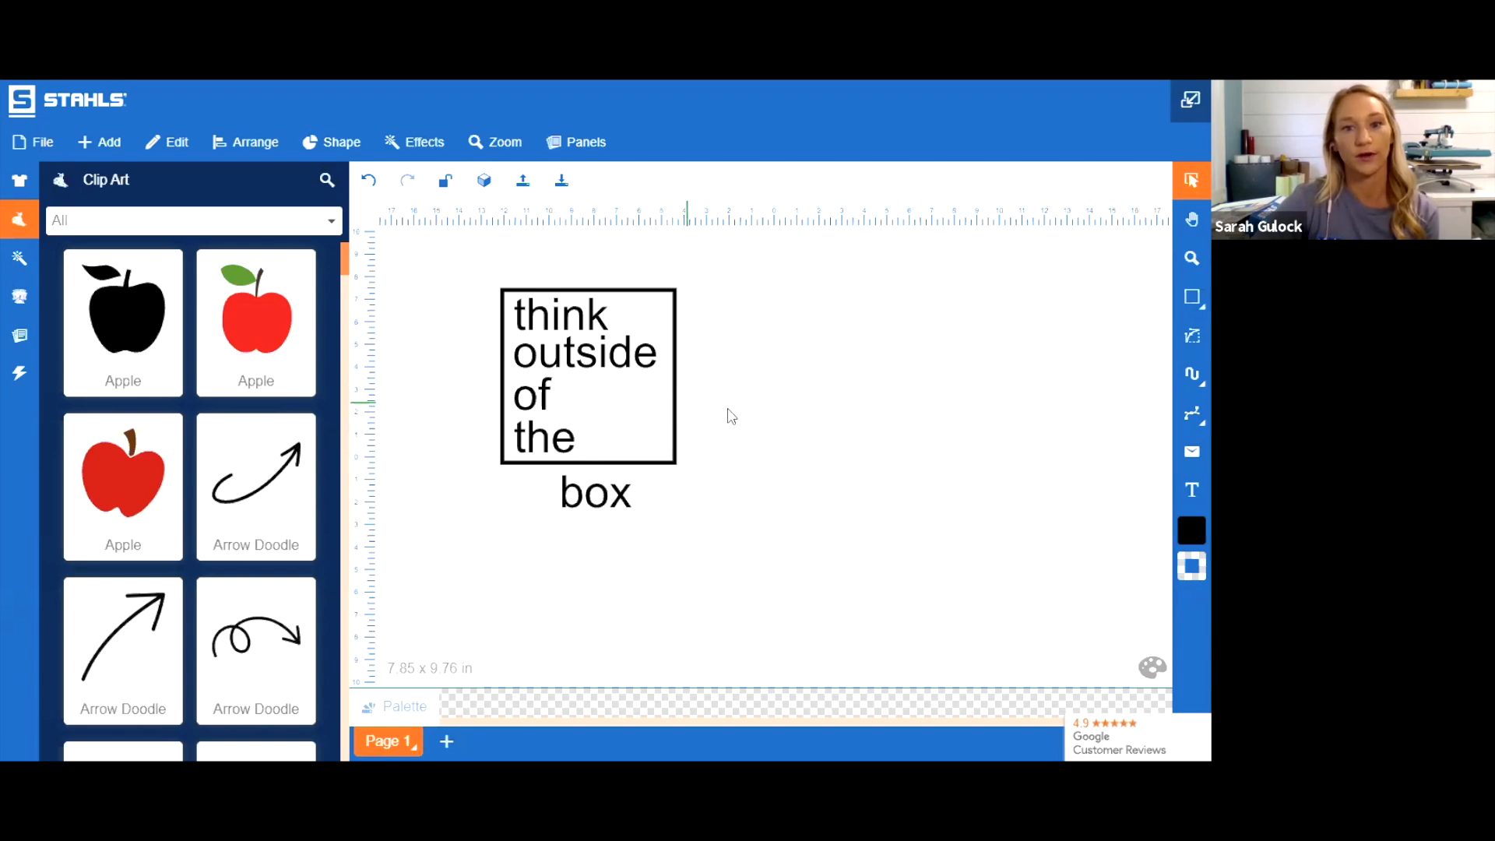
Group the four words inside the square, test moving the artwork there, and undo that move
drag(425, 236, 666, 477)
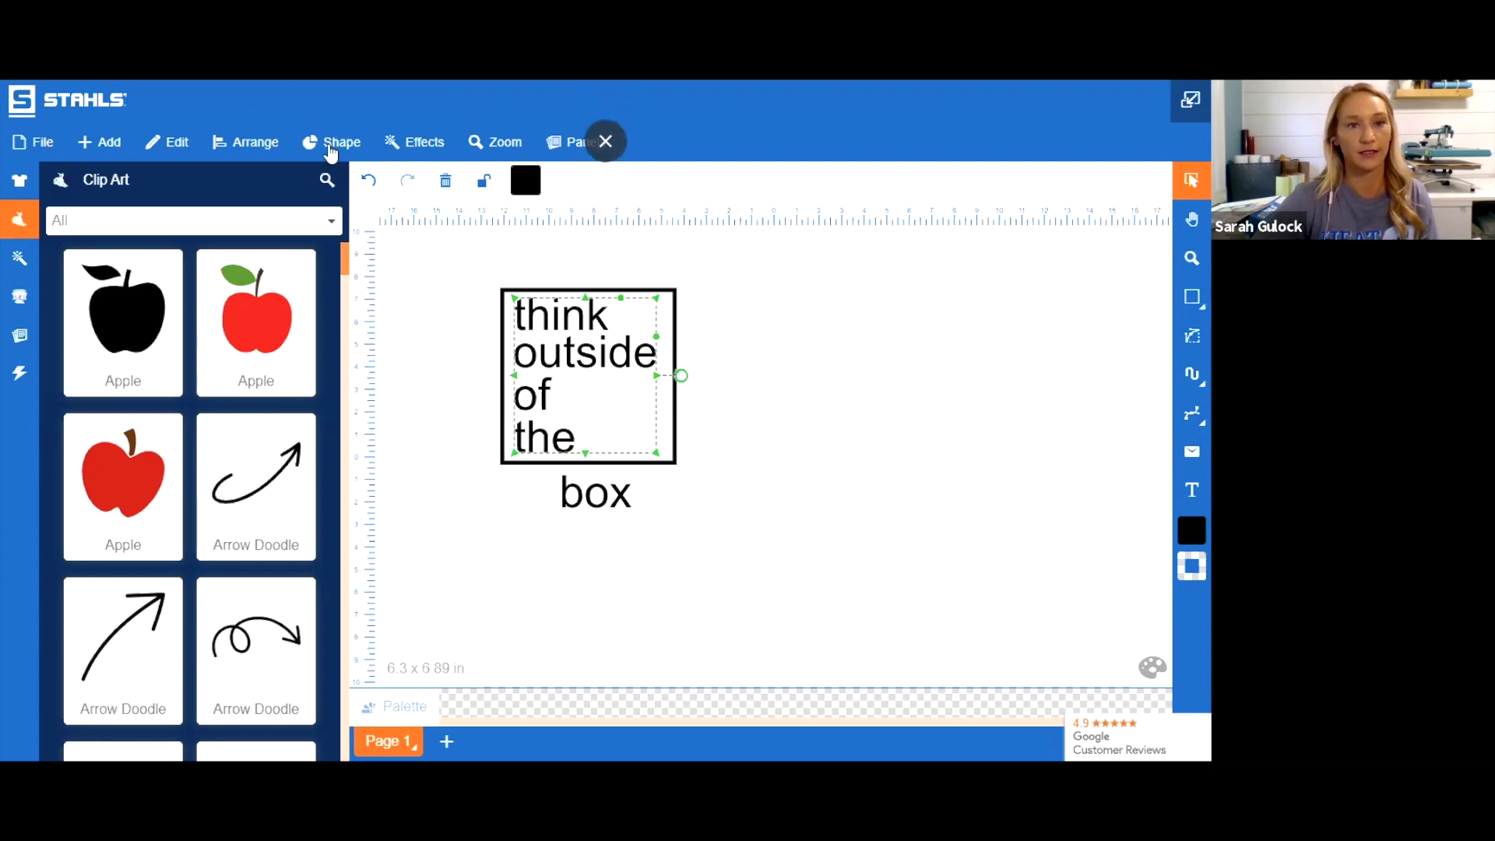
click(330, 150)
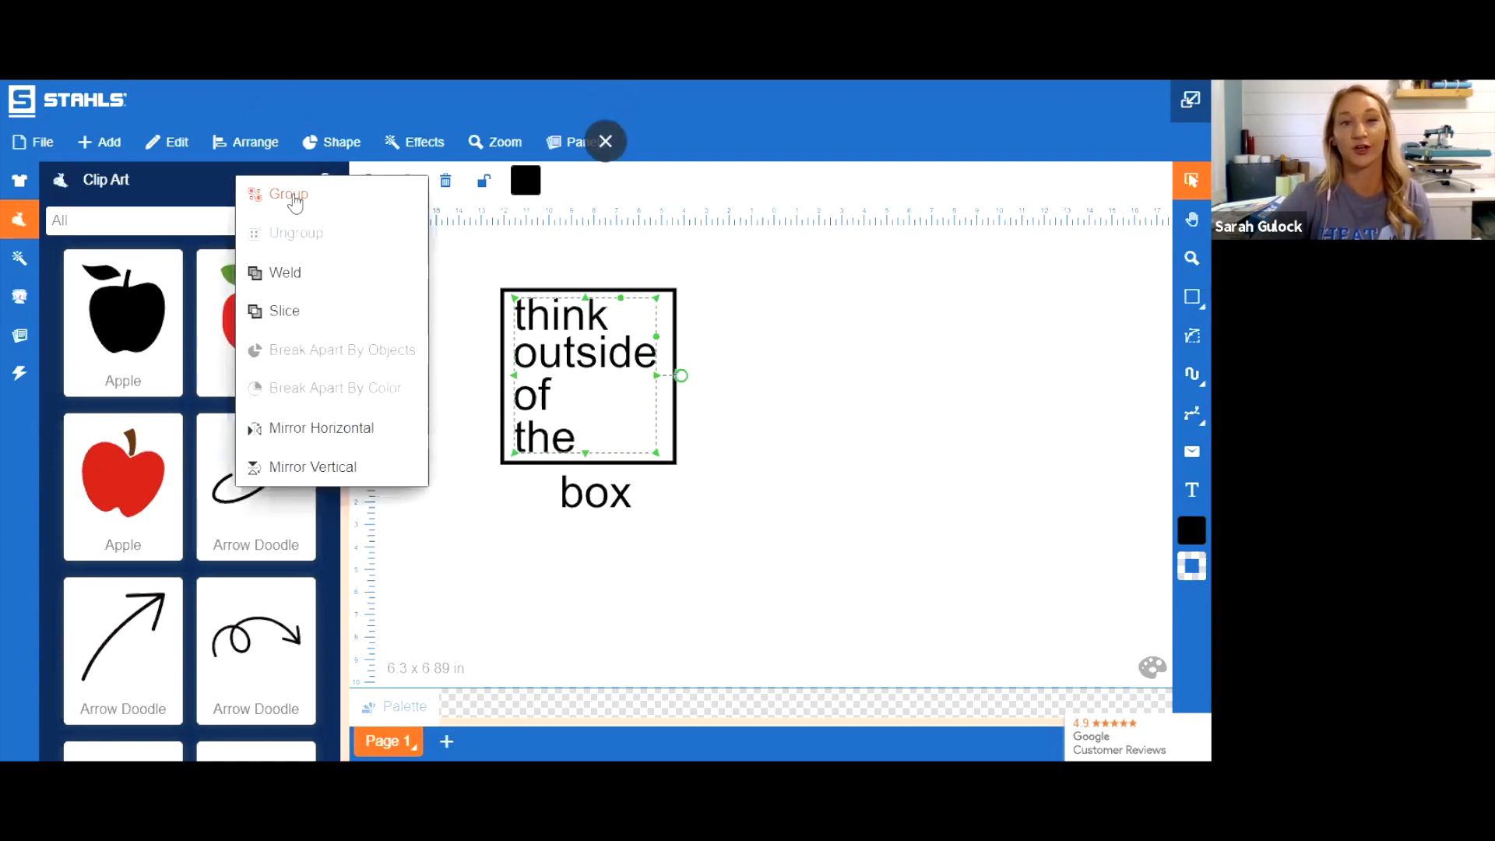
click(290, 195)
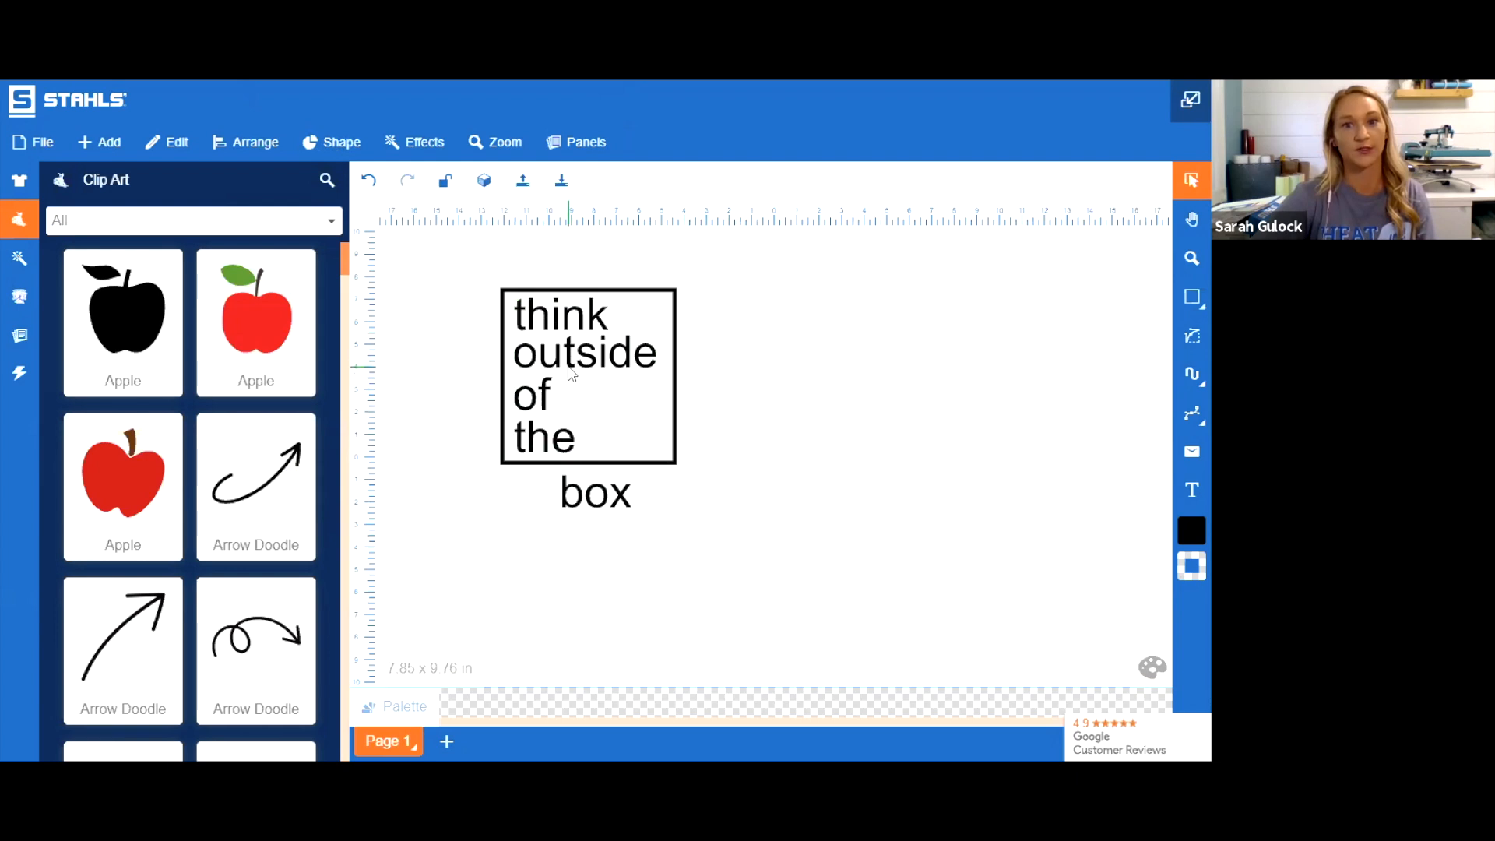
drag(538, 438, 646, 430)
key(ctrl+z)
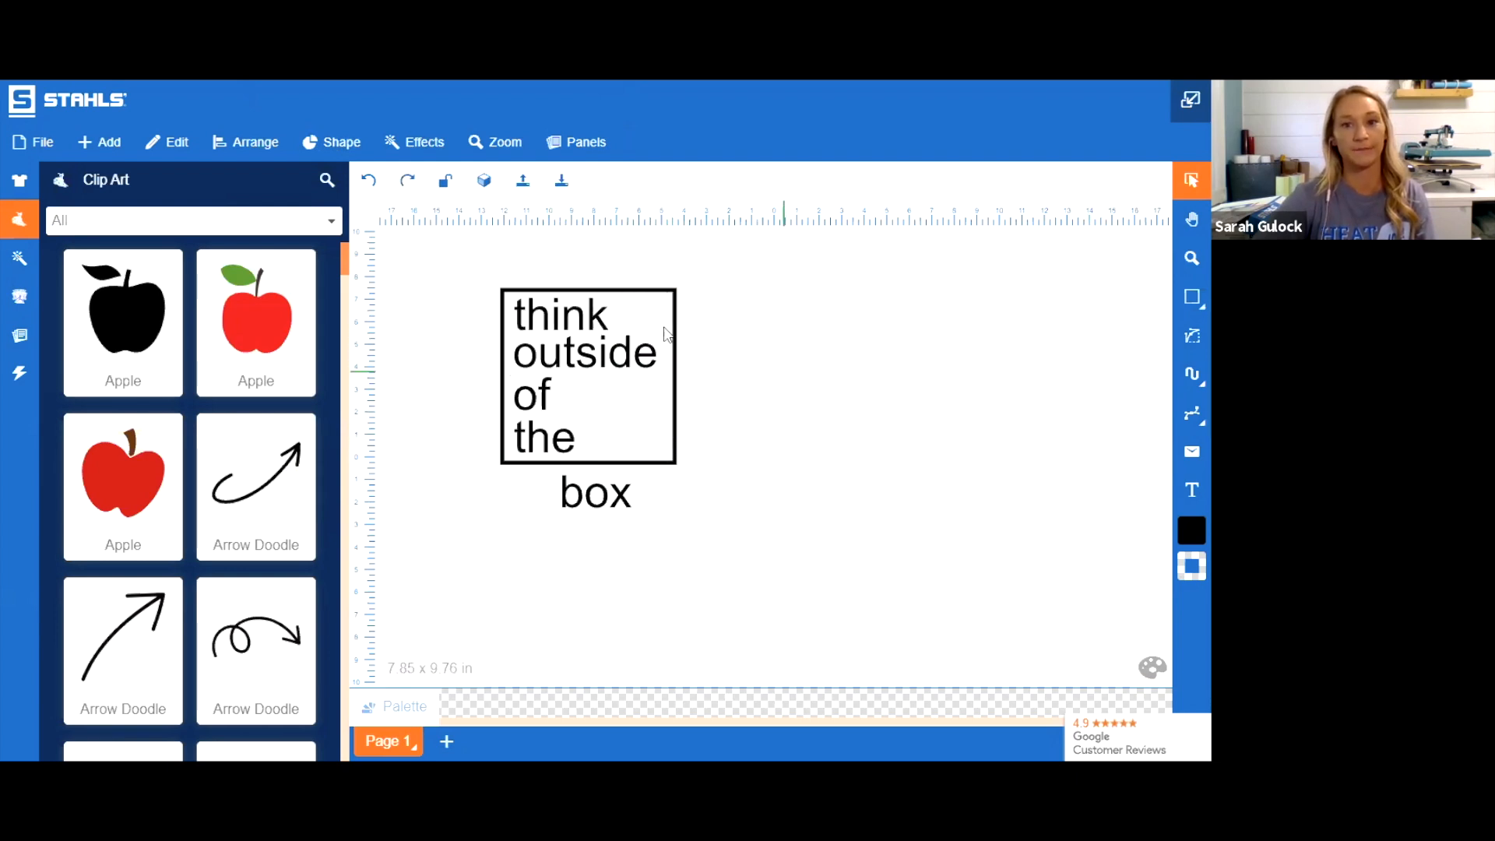
Send the square outline to the back so the grouped words inside it can be selected
click(643, 319)
click(590, 377)
click(590, 375)
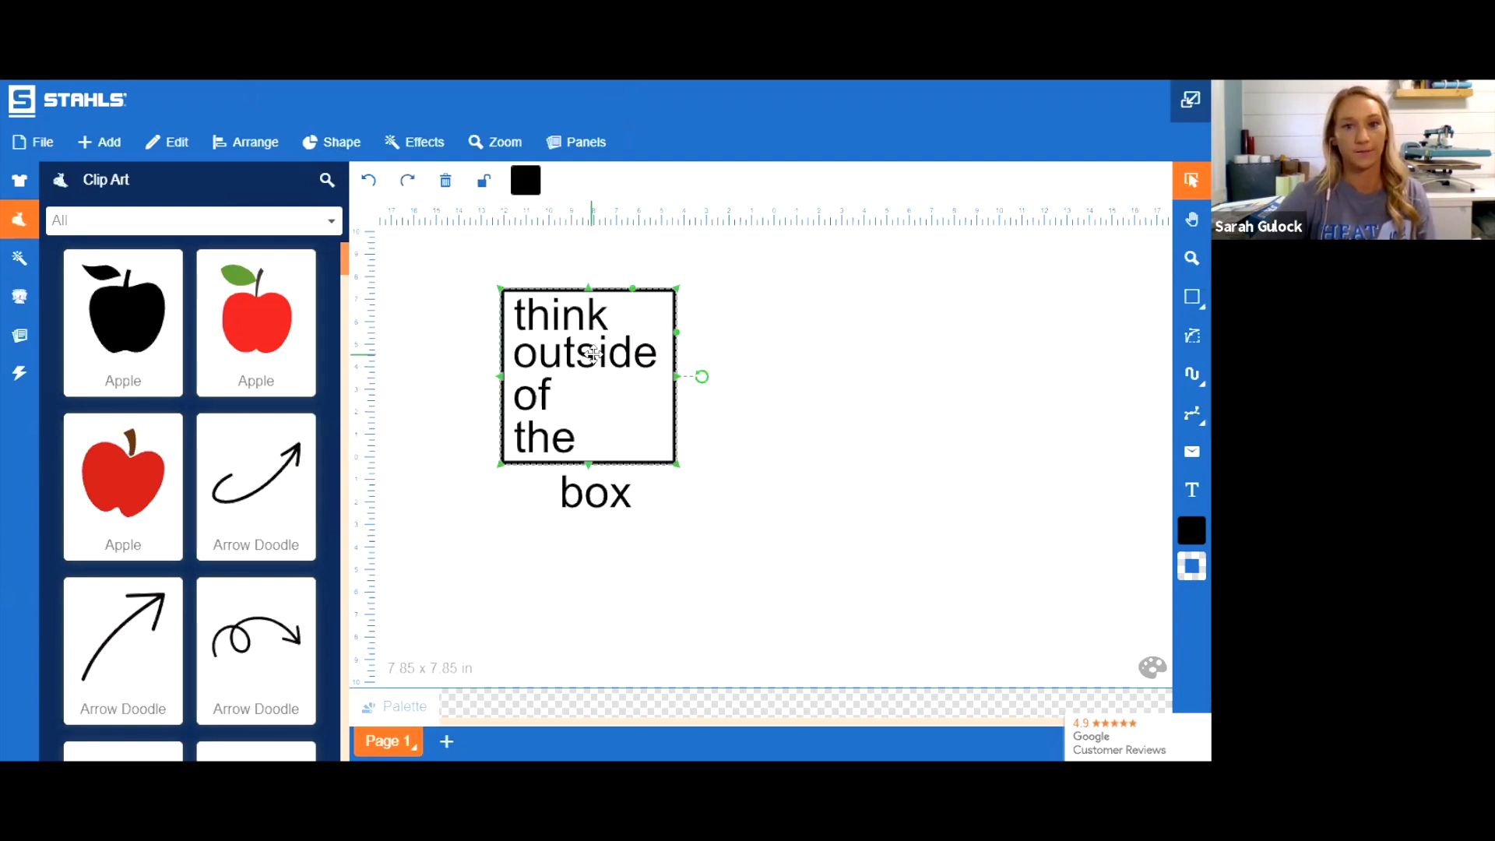
right_click(659, 312)
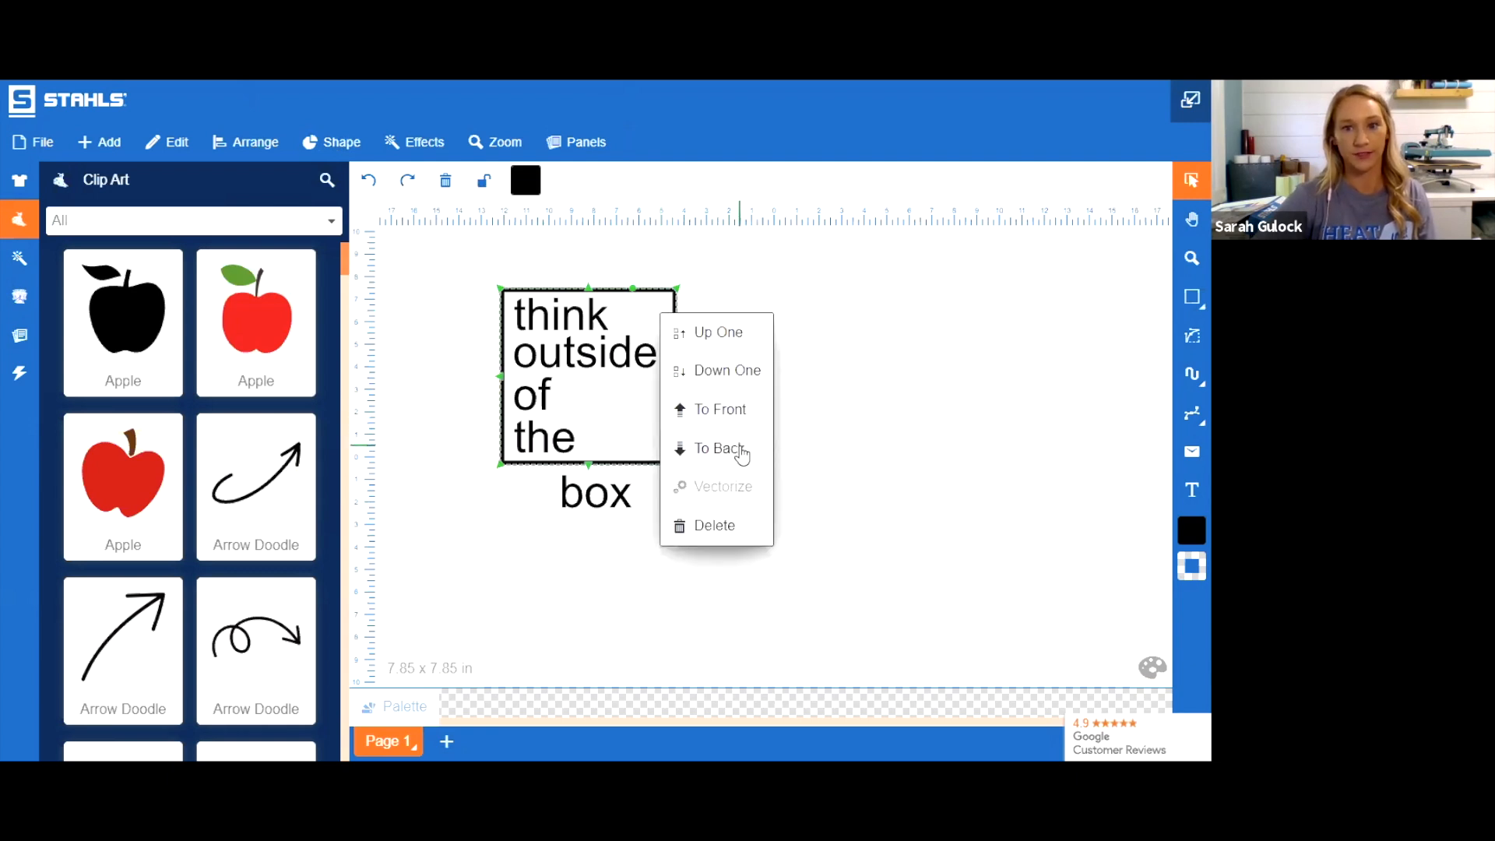
click(720, 449)
click(802, 416)
click(554, 349)
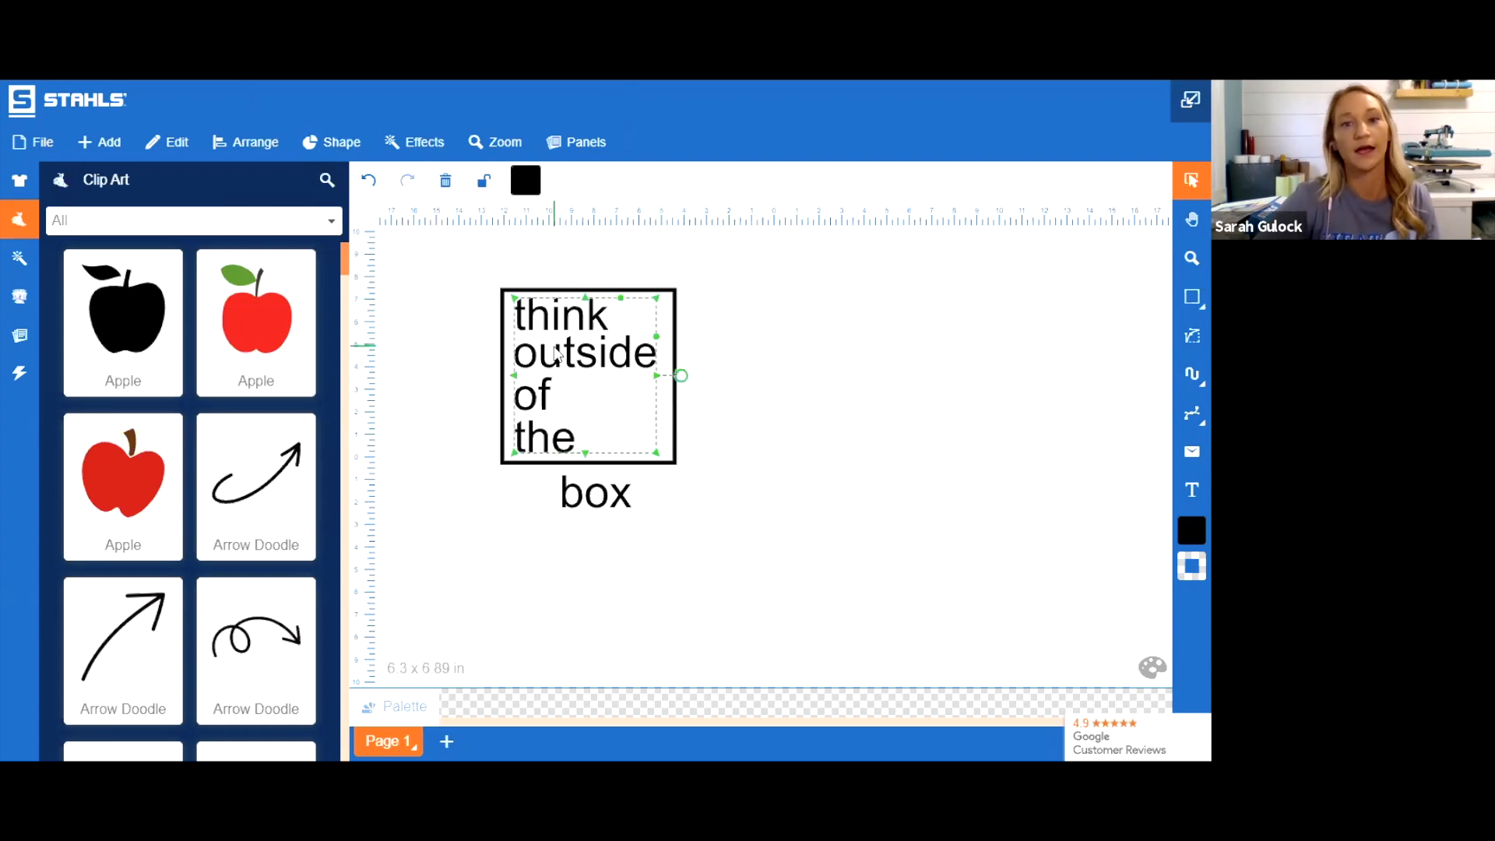
Align the grouped words and the square outline with each other using the Middle alignment
click(673, 348)
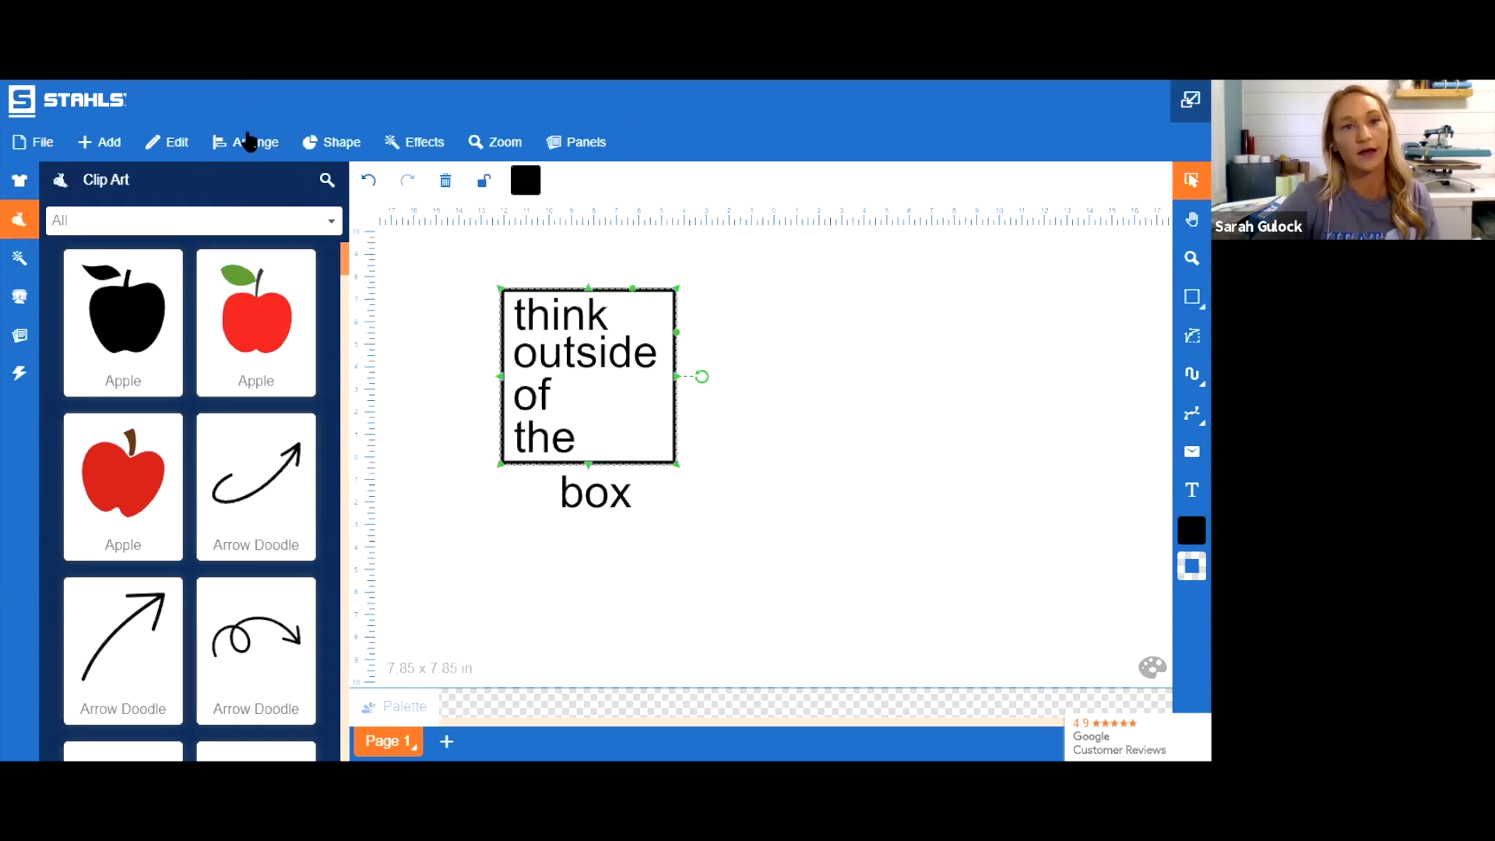
click(250, 142)
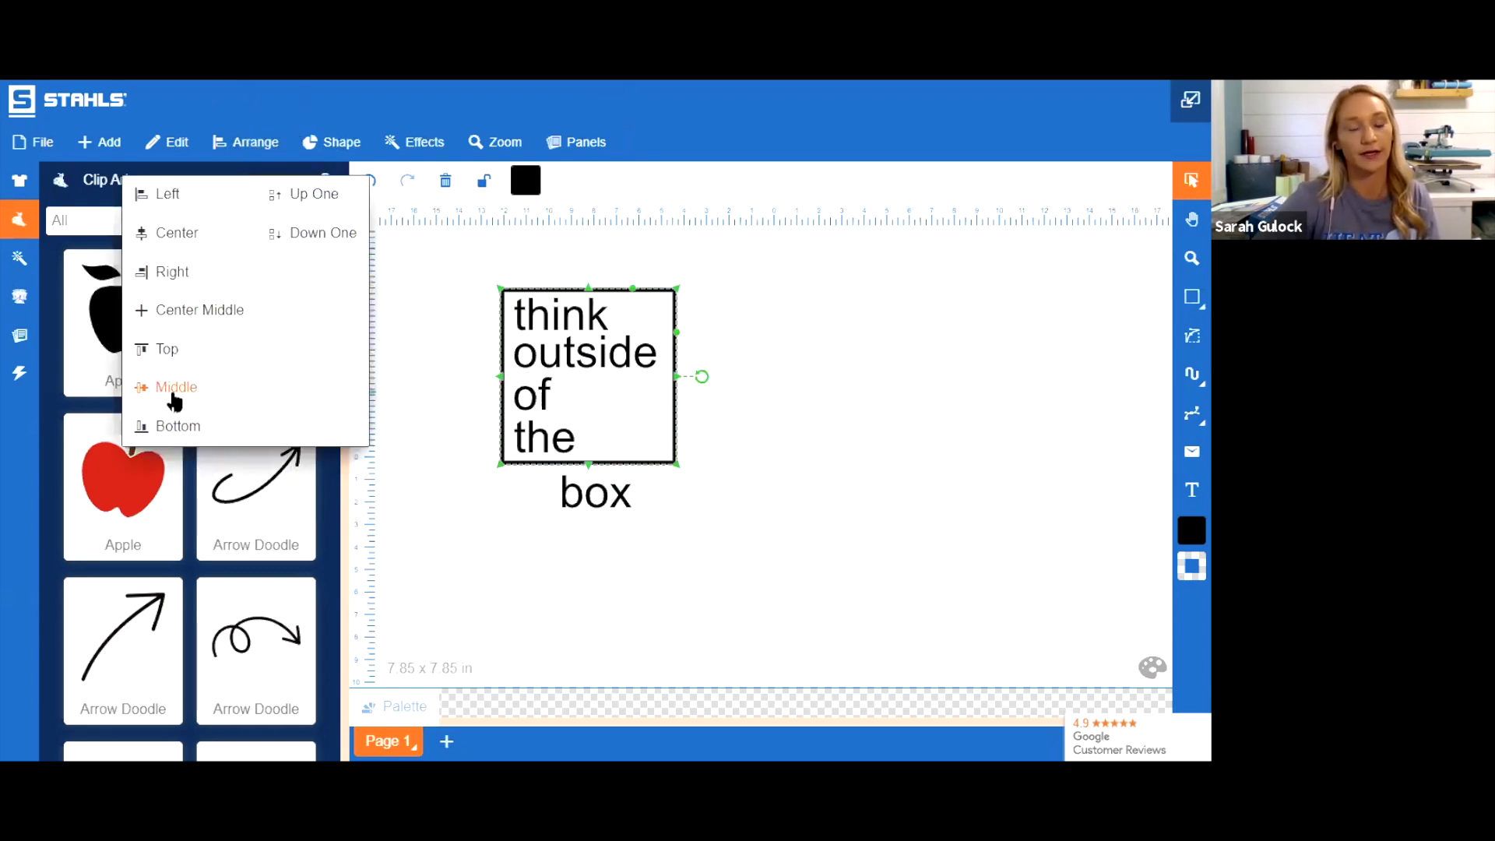
click(175, 387)
click(806, 436)
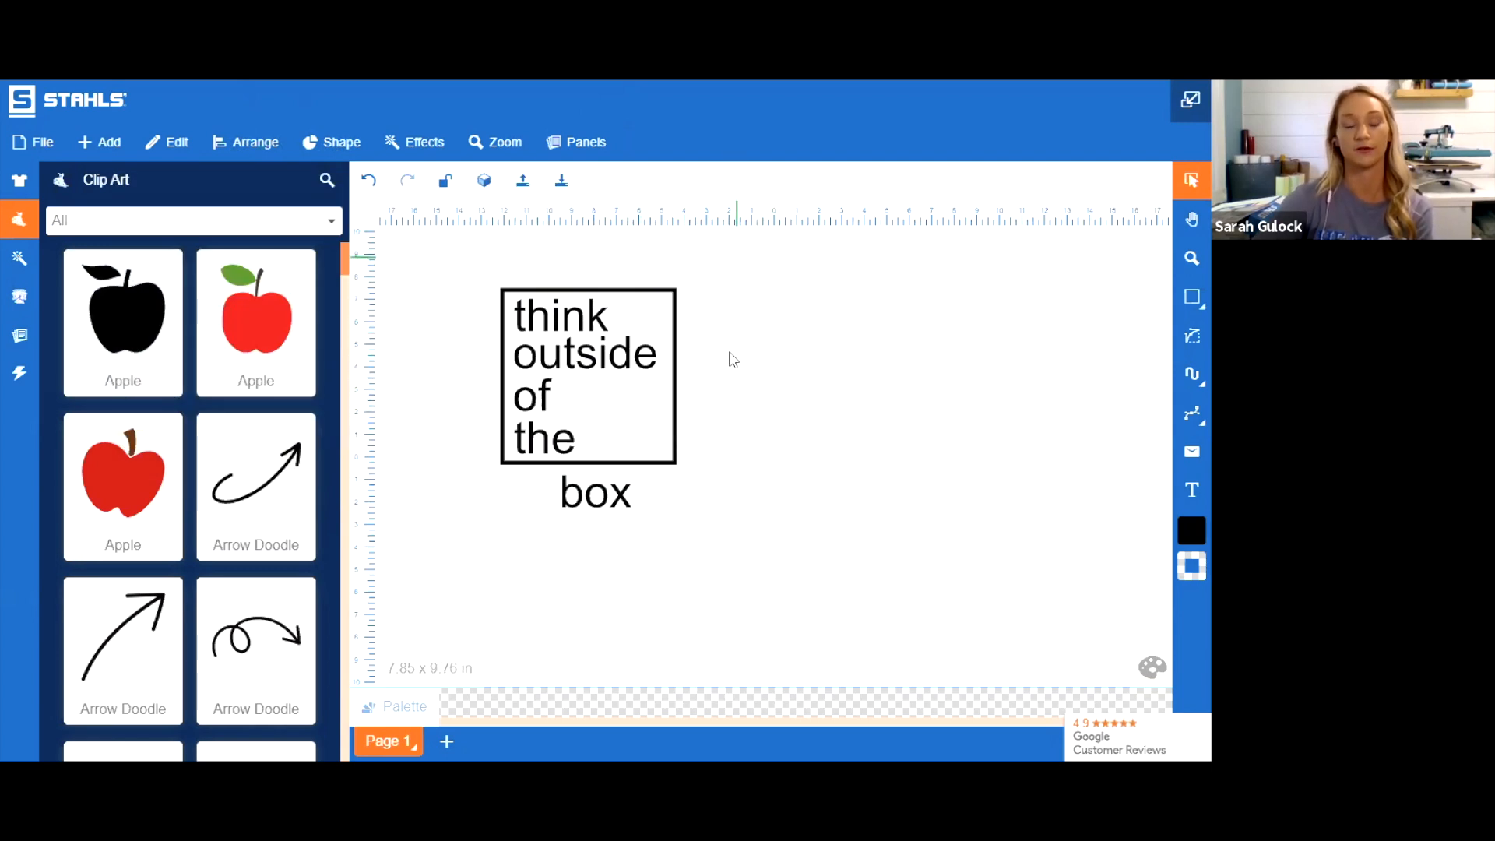
Move the word "box" and the framed words down and to the right, keeping "box" just below the square
drag(583, 500, 641, 553)
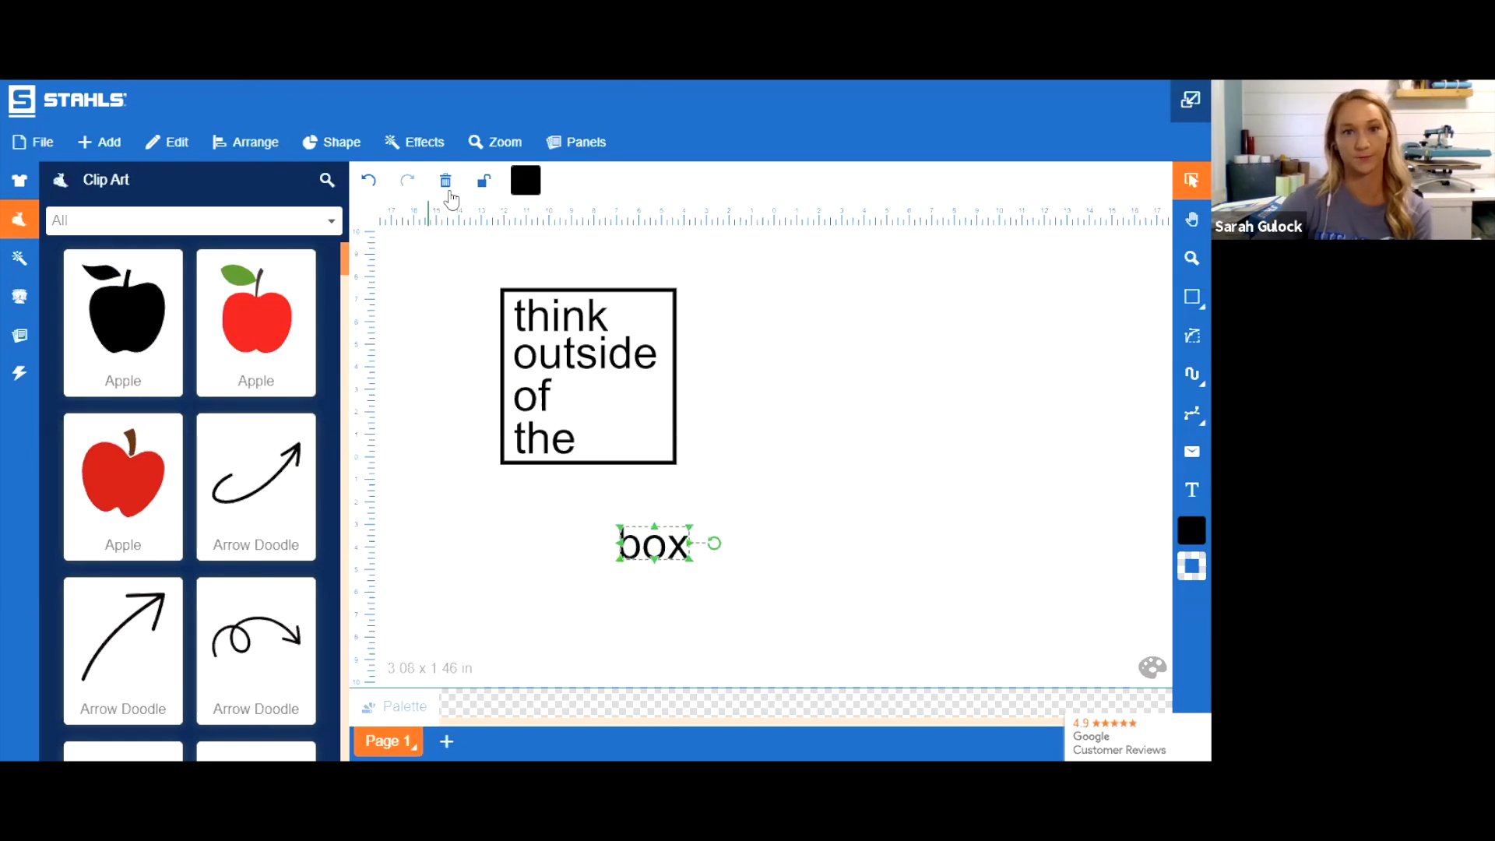
click(944, 395)
drag(810, 498, 819, 484)
drag(553, 385, 646, 432)
click(857, 390)
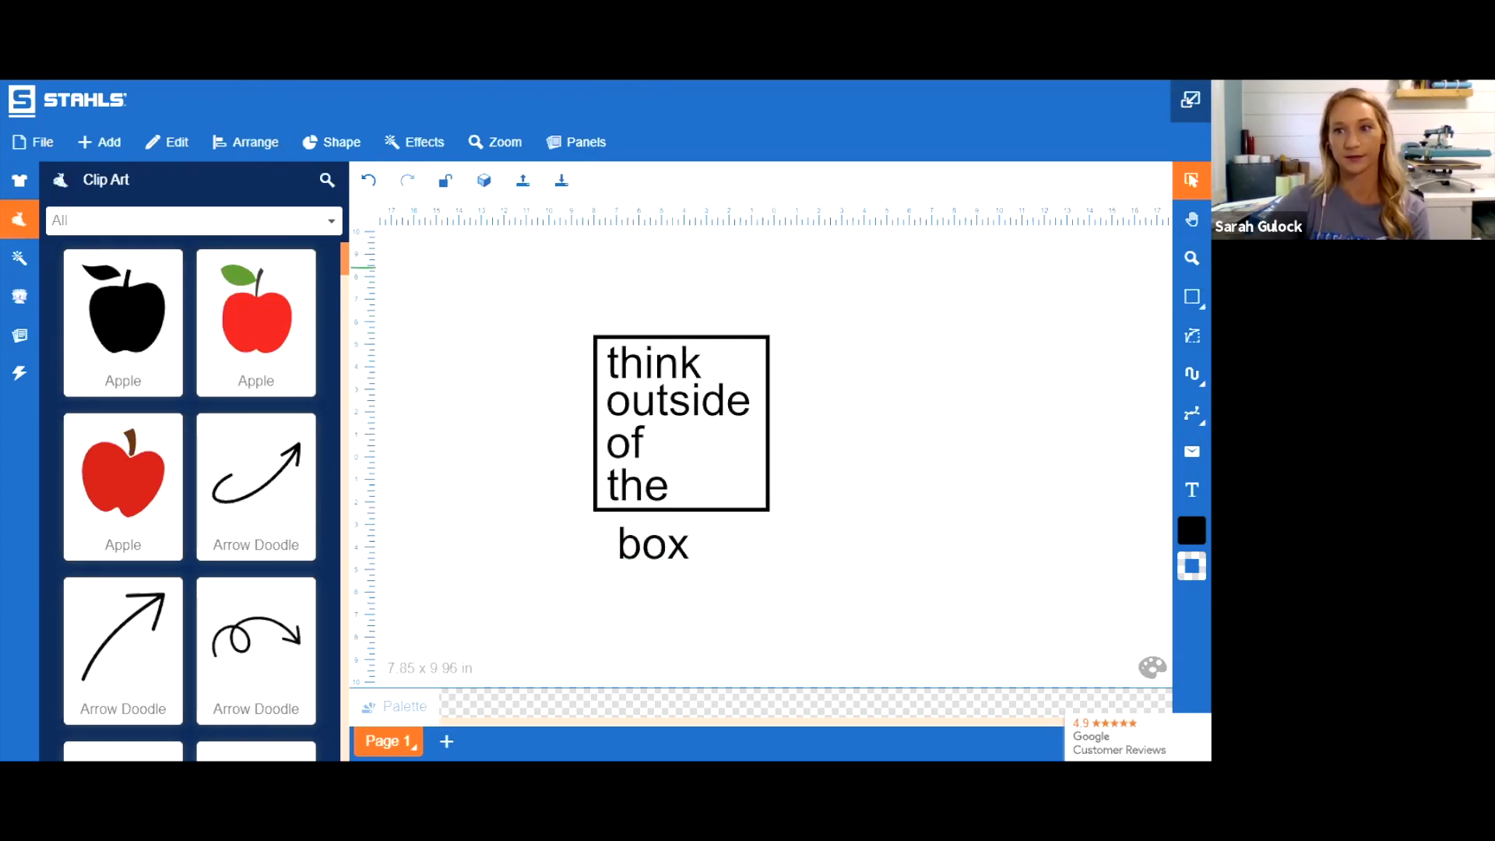
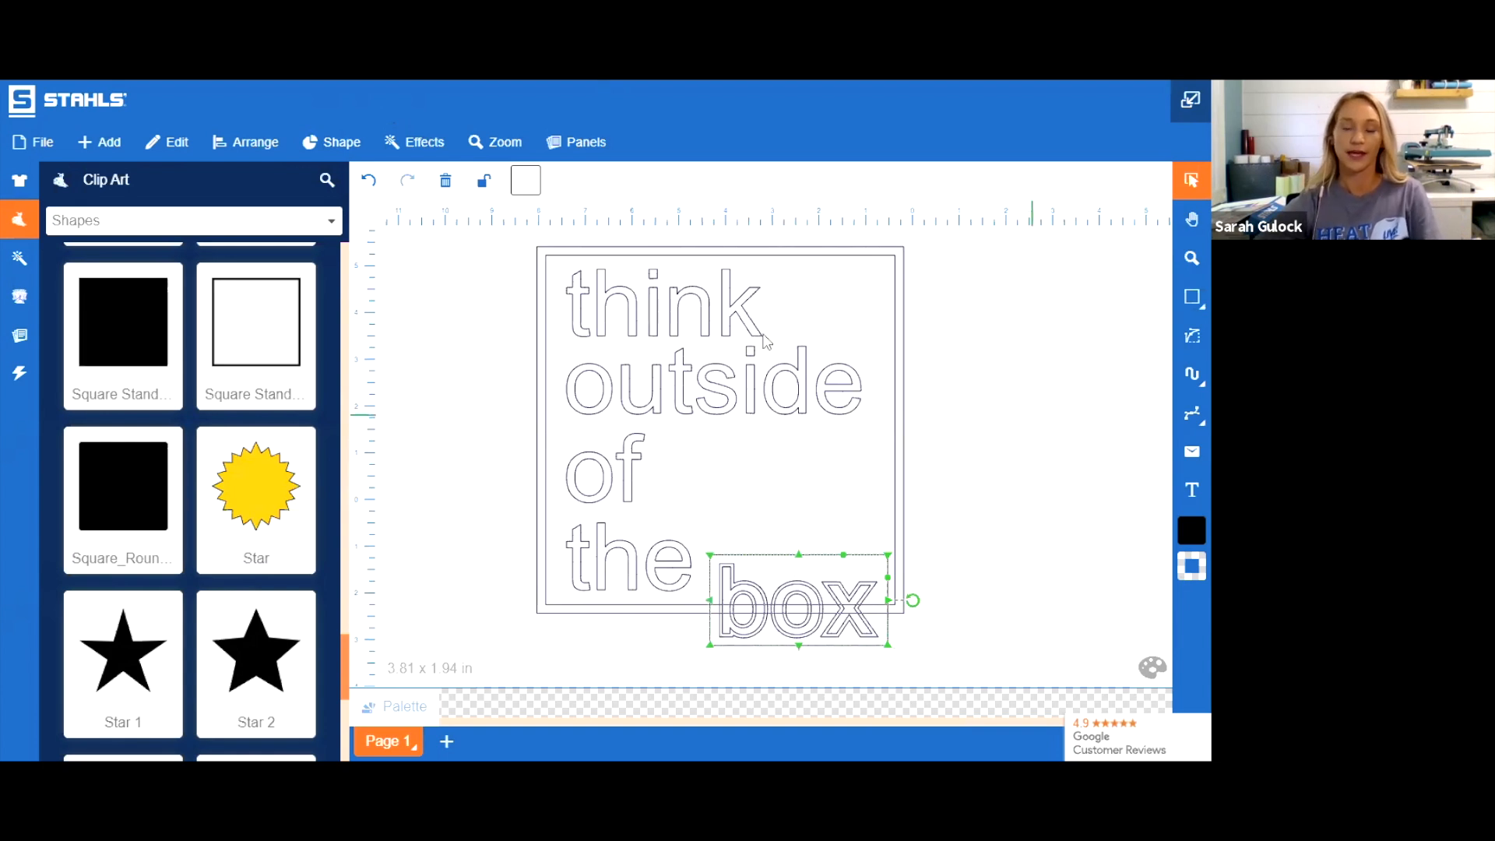
Slice the square frame with the rectangle around "box" and delete that rectangle, leaving a gap in the frame's lower edge
shift+click(791, 254)
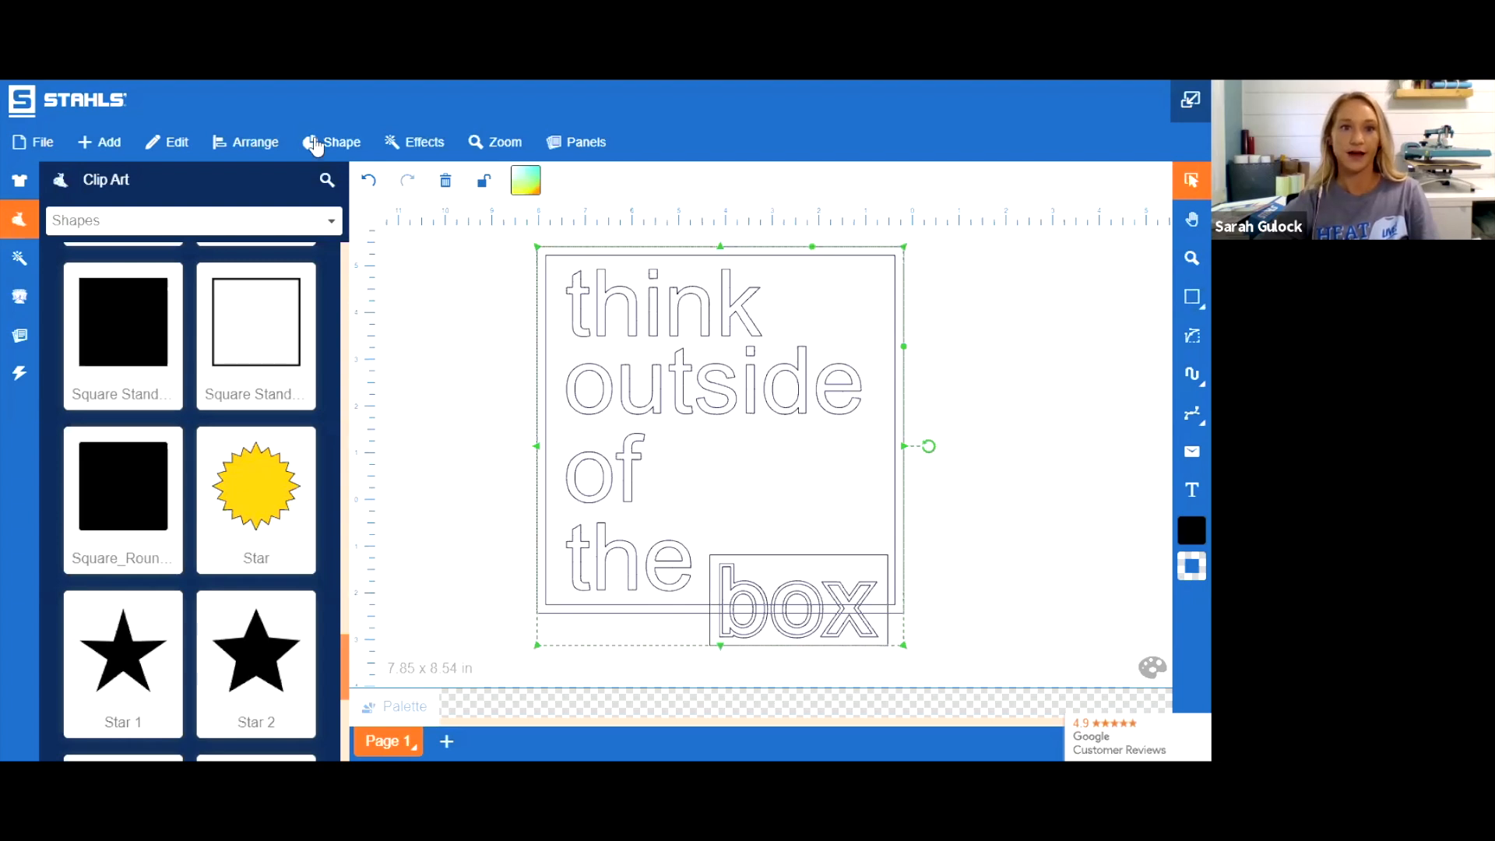
click(343, 144)
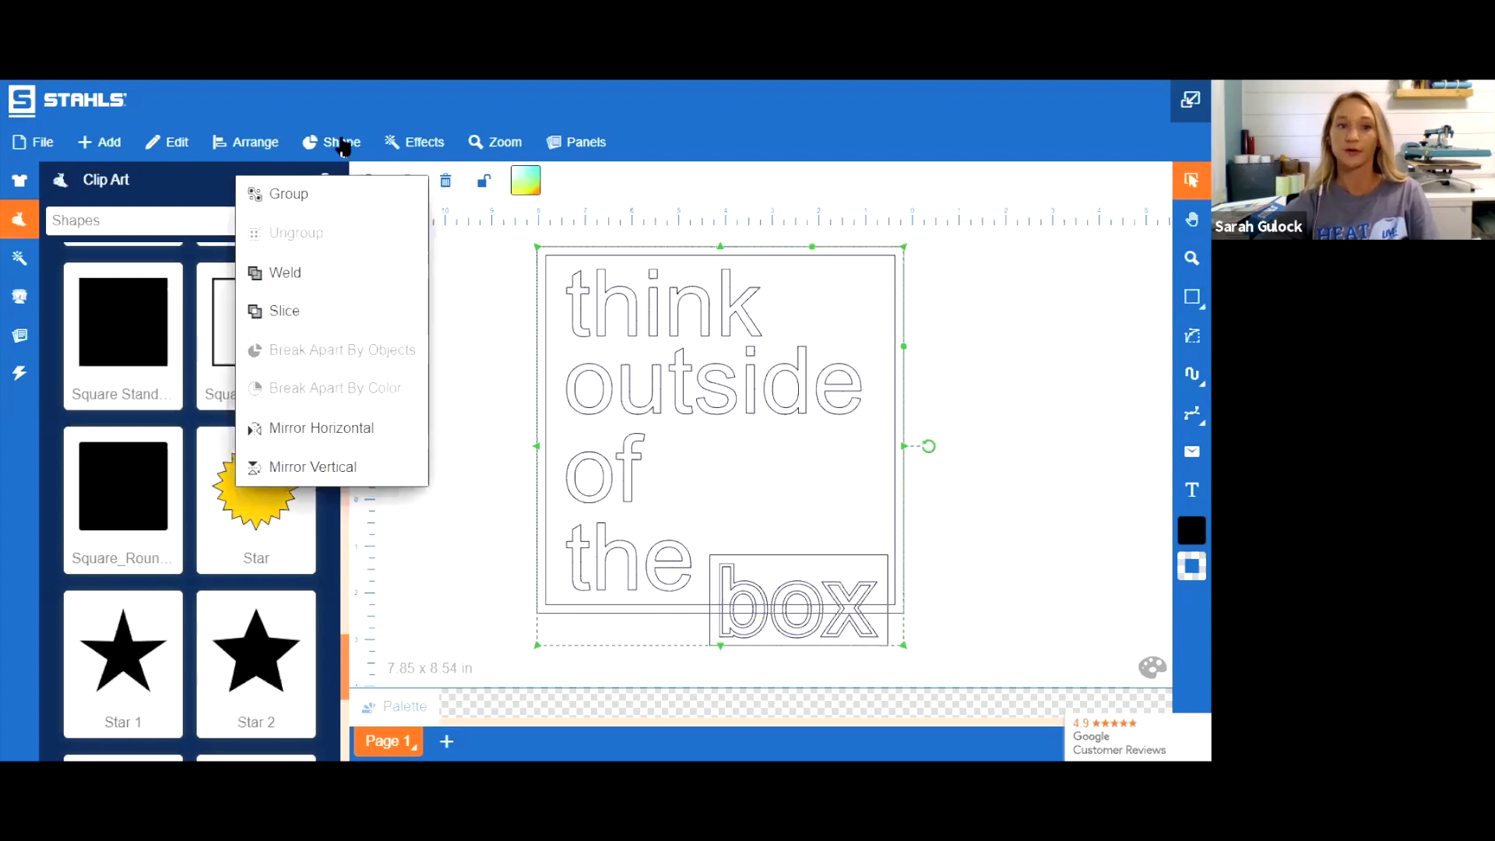
click(313, 327)
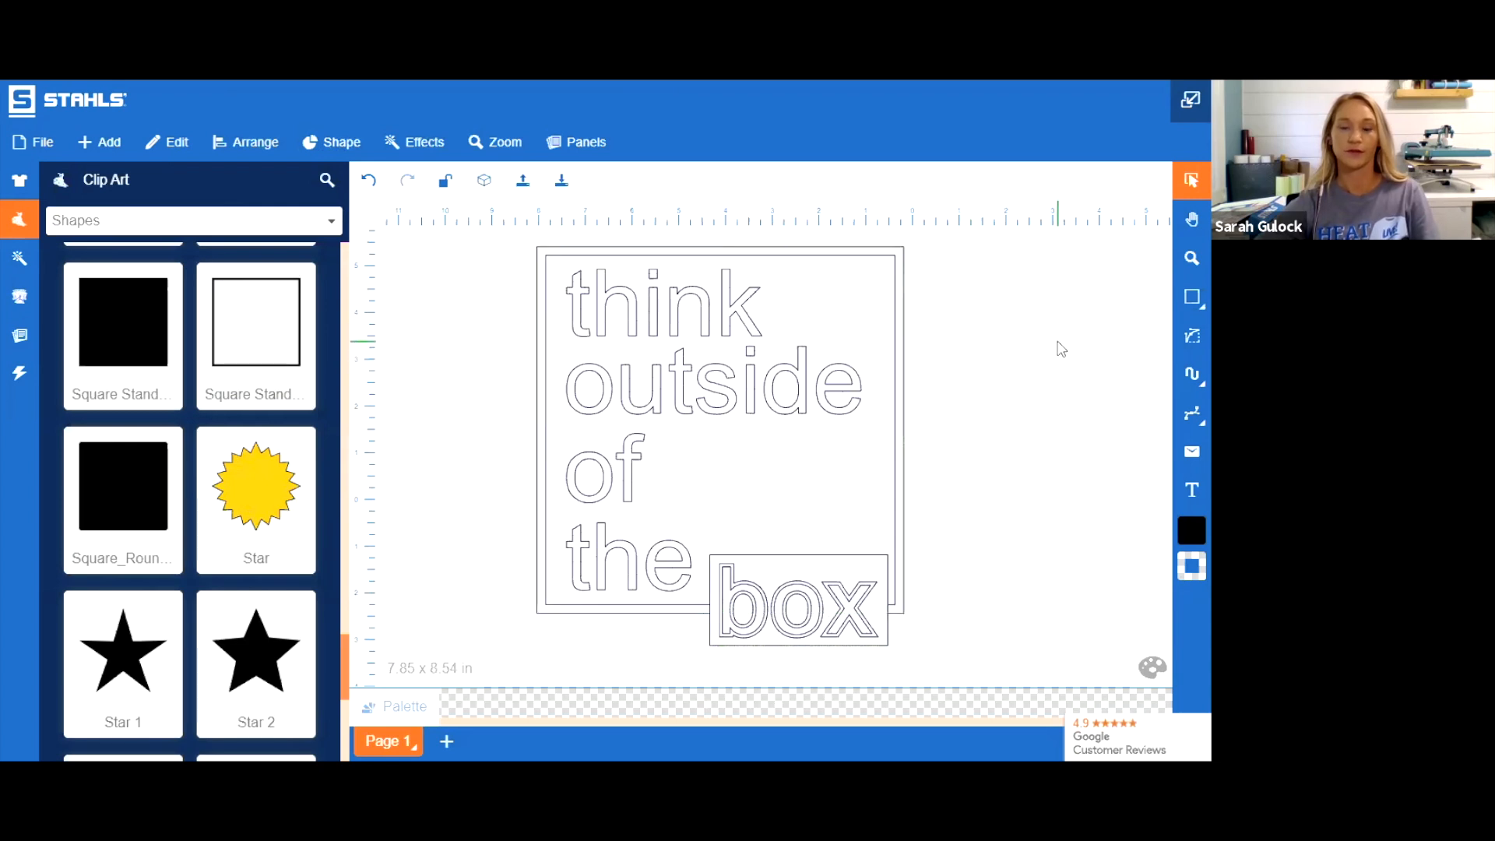
click(831, 554)
key(Delete)
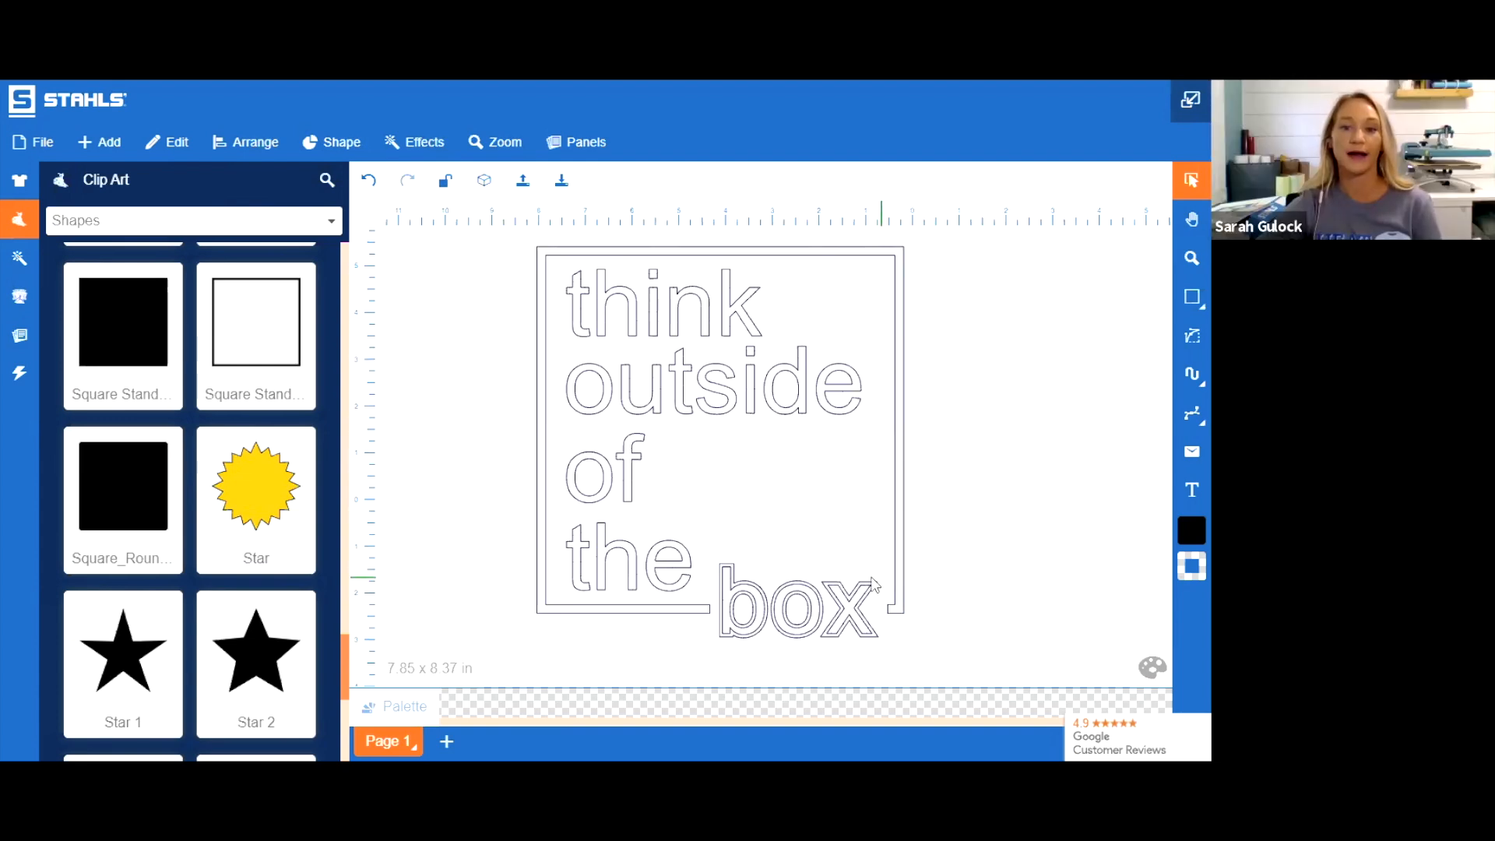
Check the word "box" and the sliced square frame as cut outlines in the wireframe view
click(804, 615)
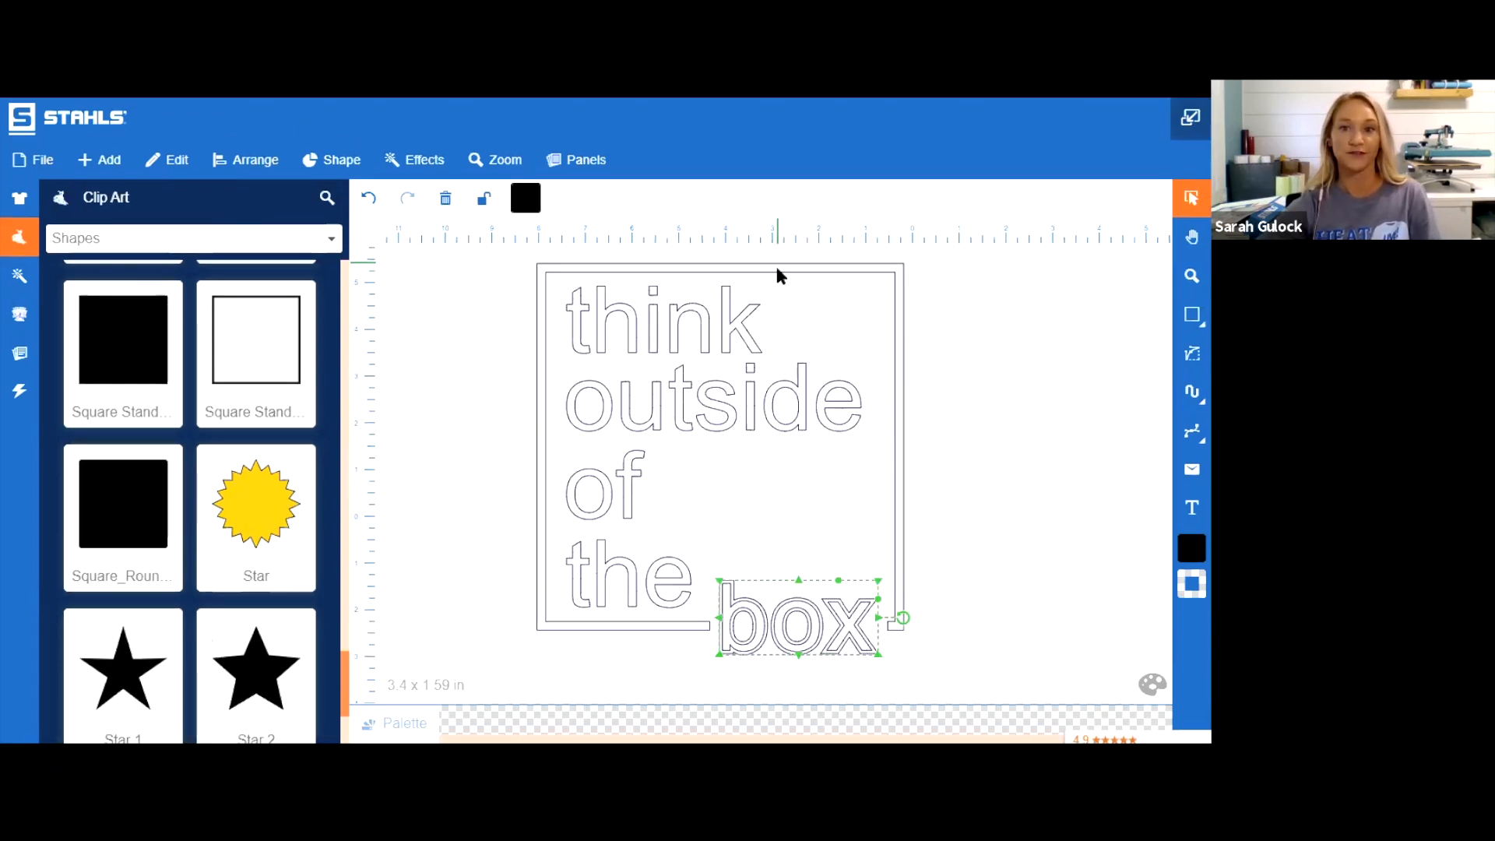
shift+click(777, 274)
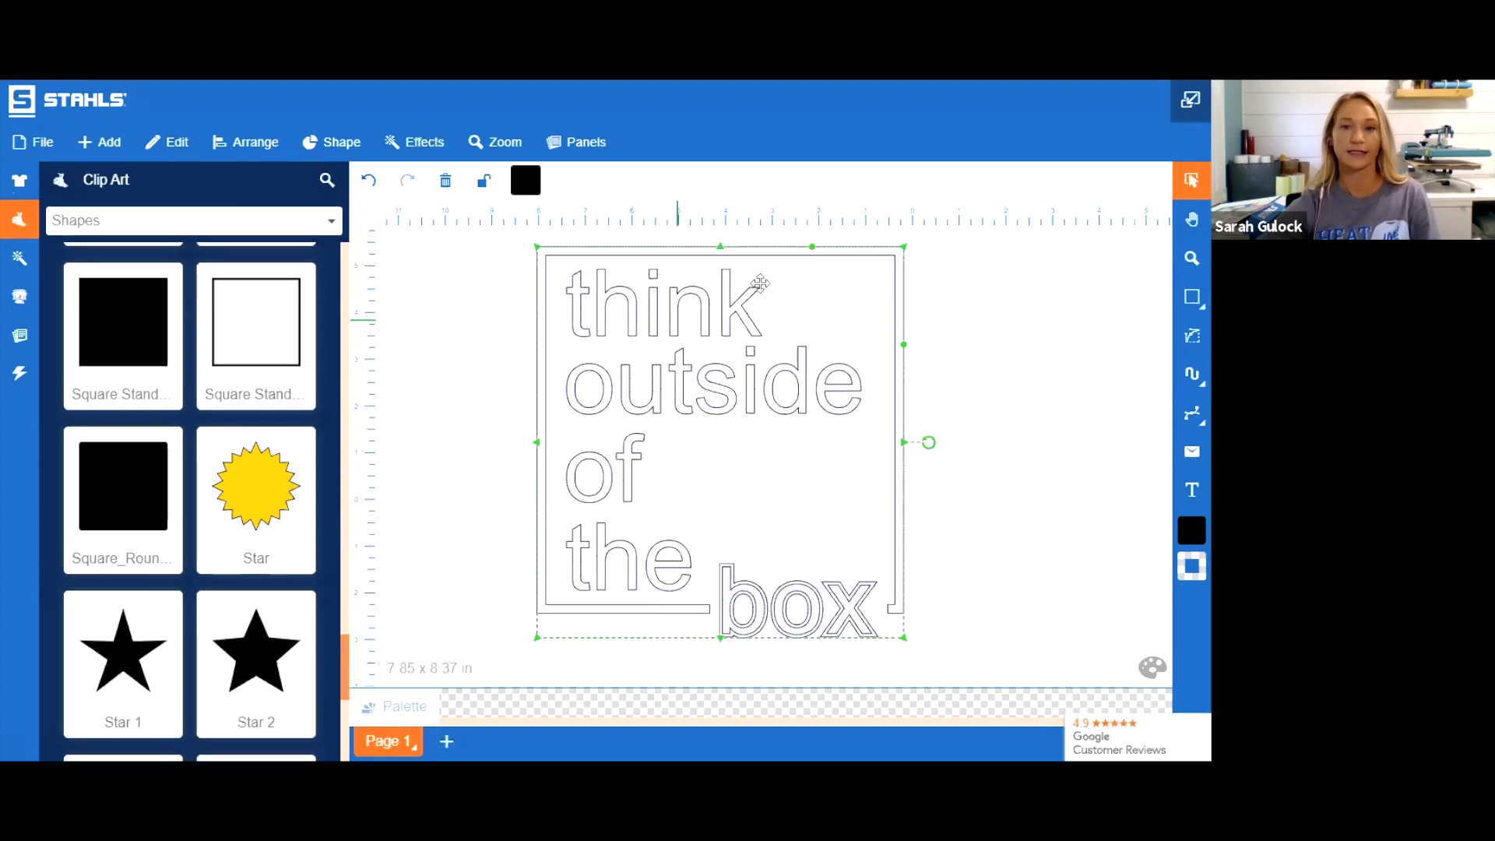
click(1018, 407)
click(802, 591)
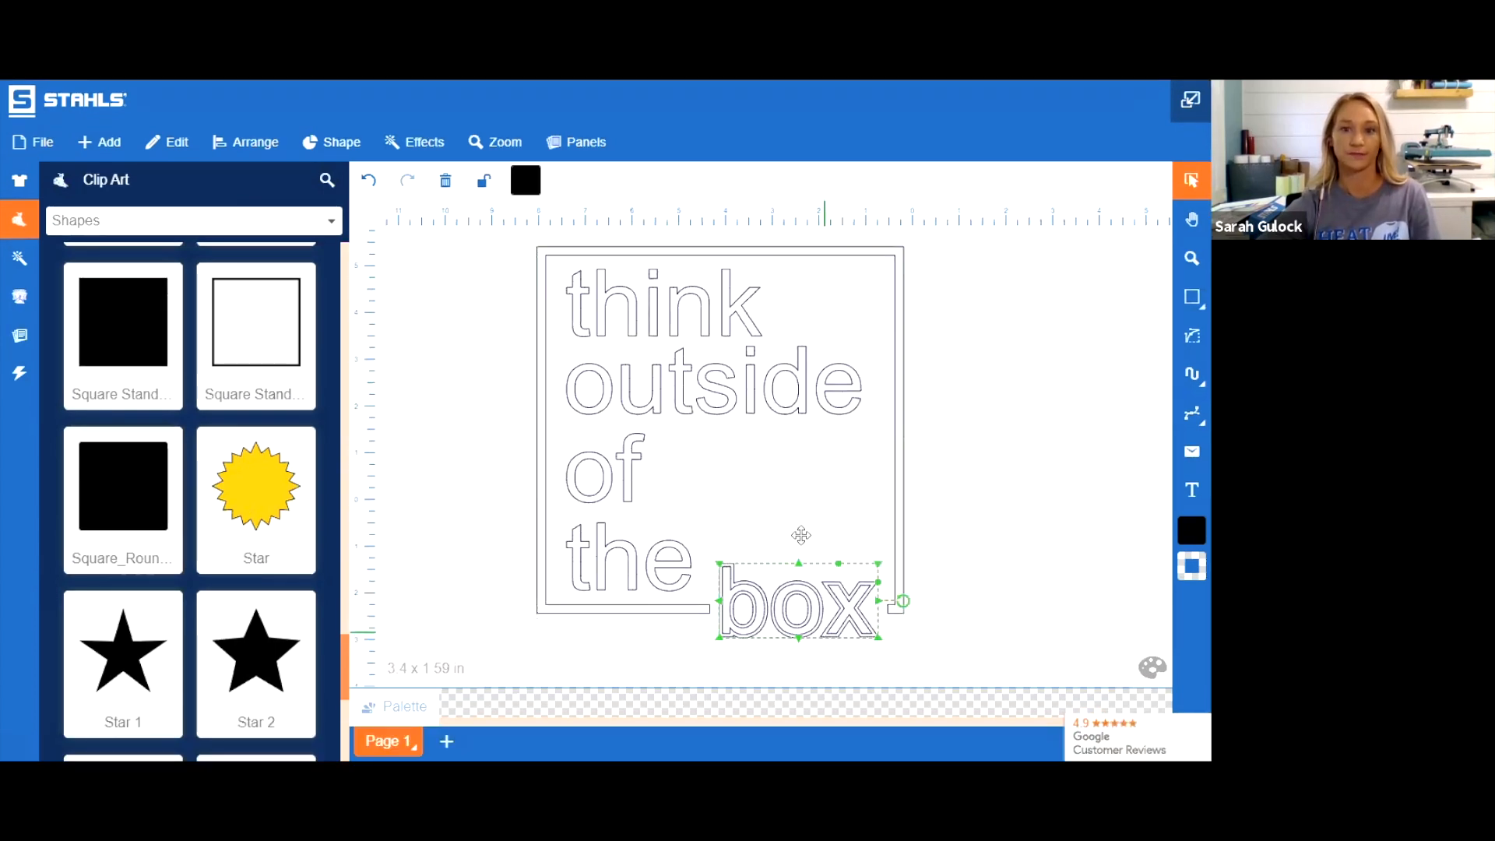
shift+click(785, 249)
click(1090, 534)
click(659, 297)
click(467, 301)
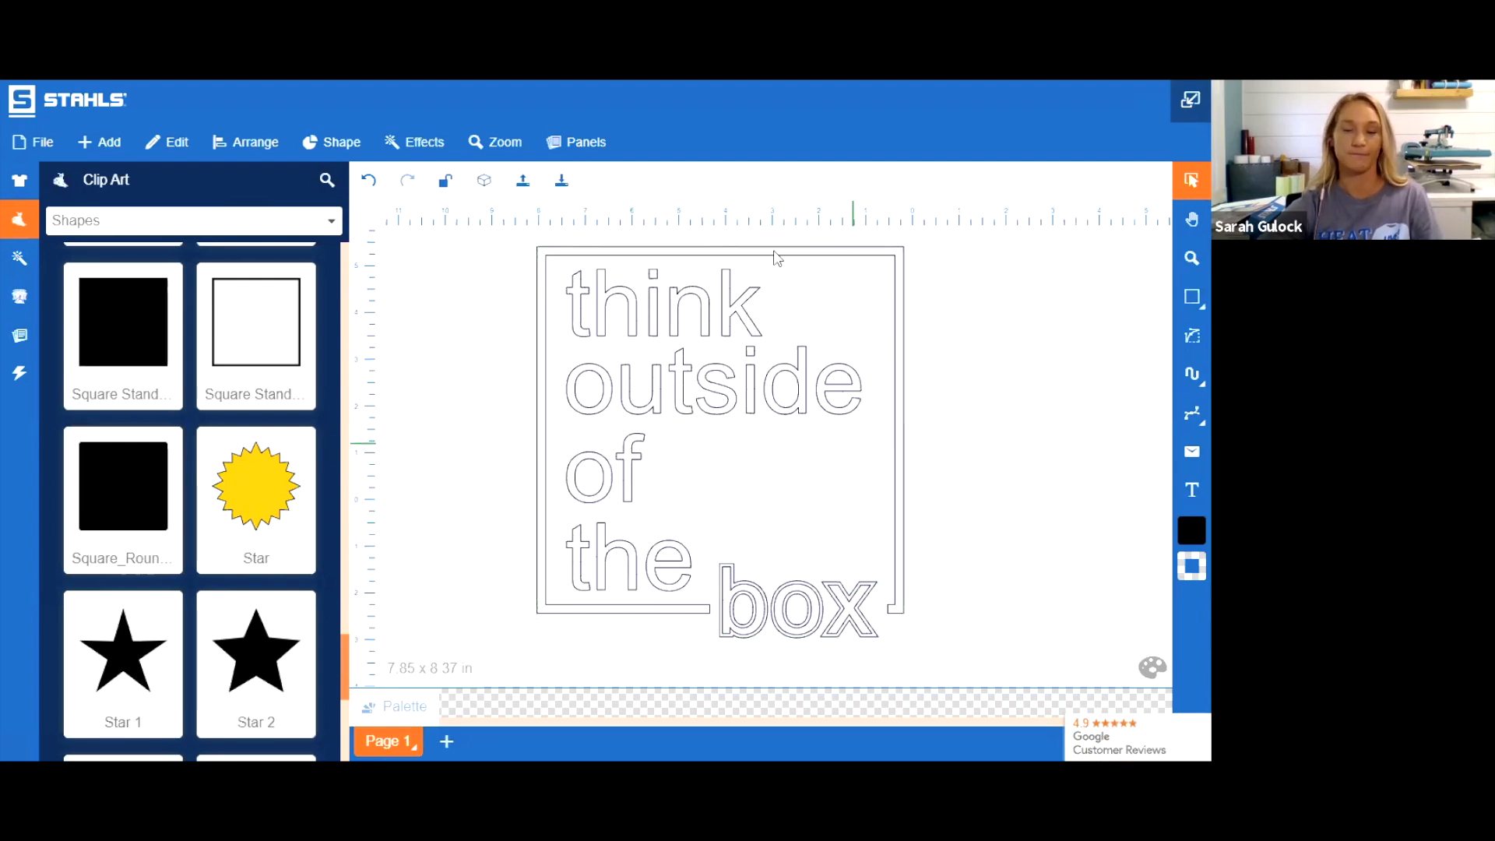
Switch the canvas from wireframe back to the filled view and check the outlined word "box"
click(483, 180)
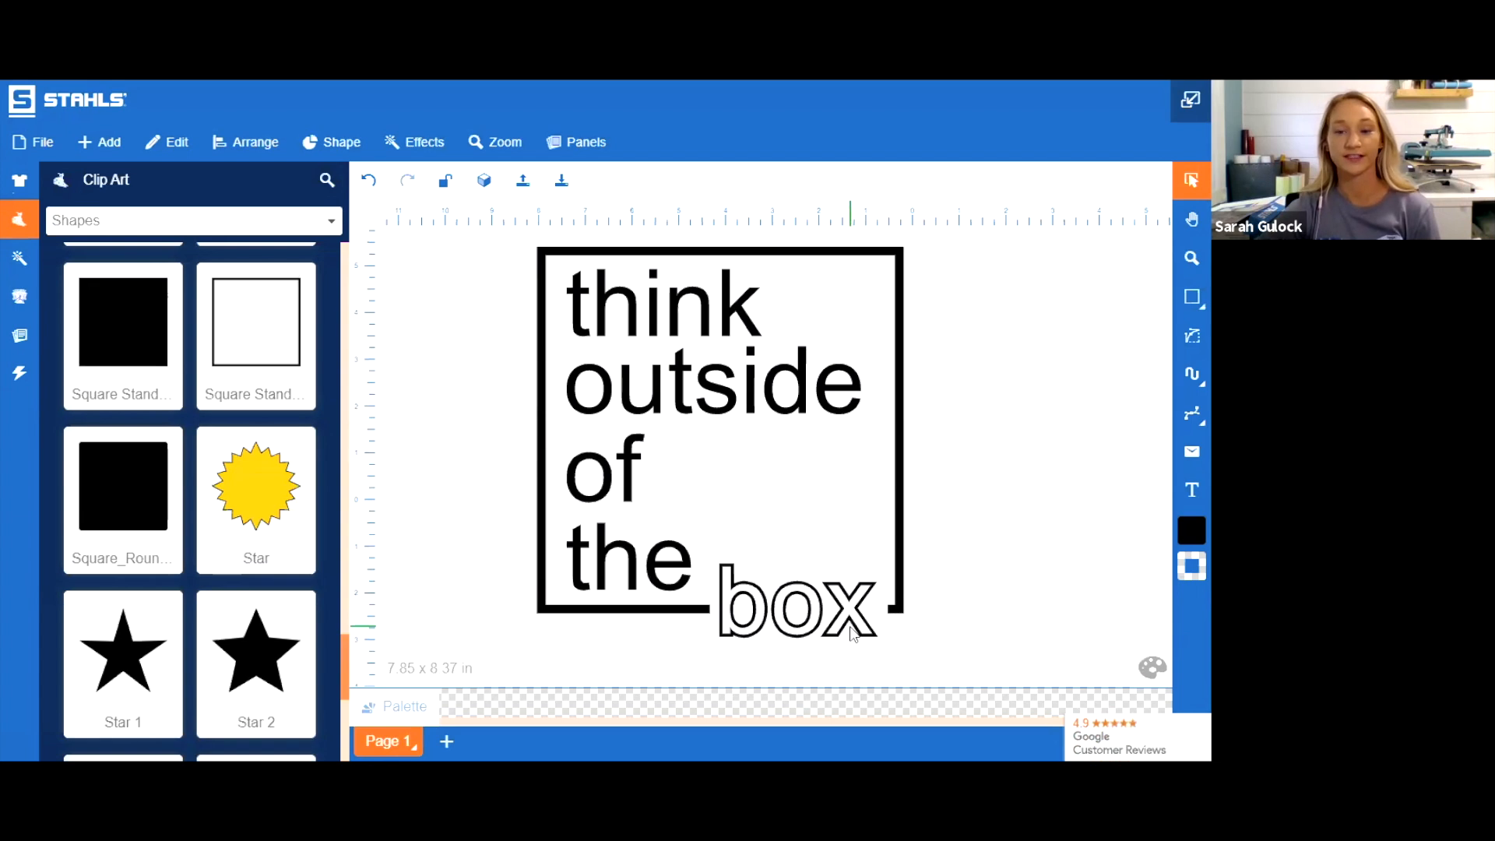
click(856, 600)
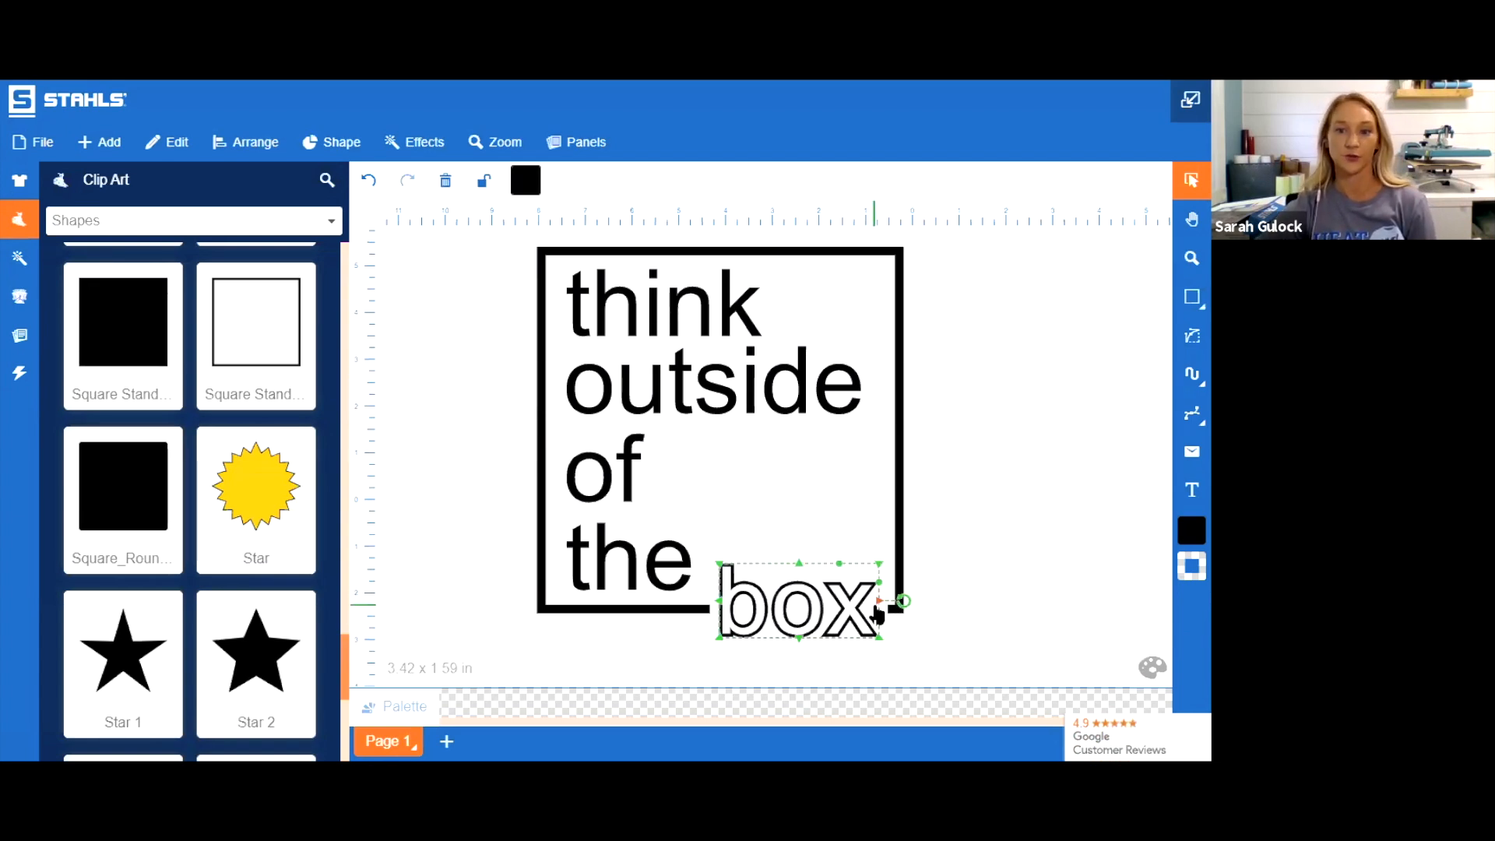
click(951, 437)
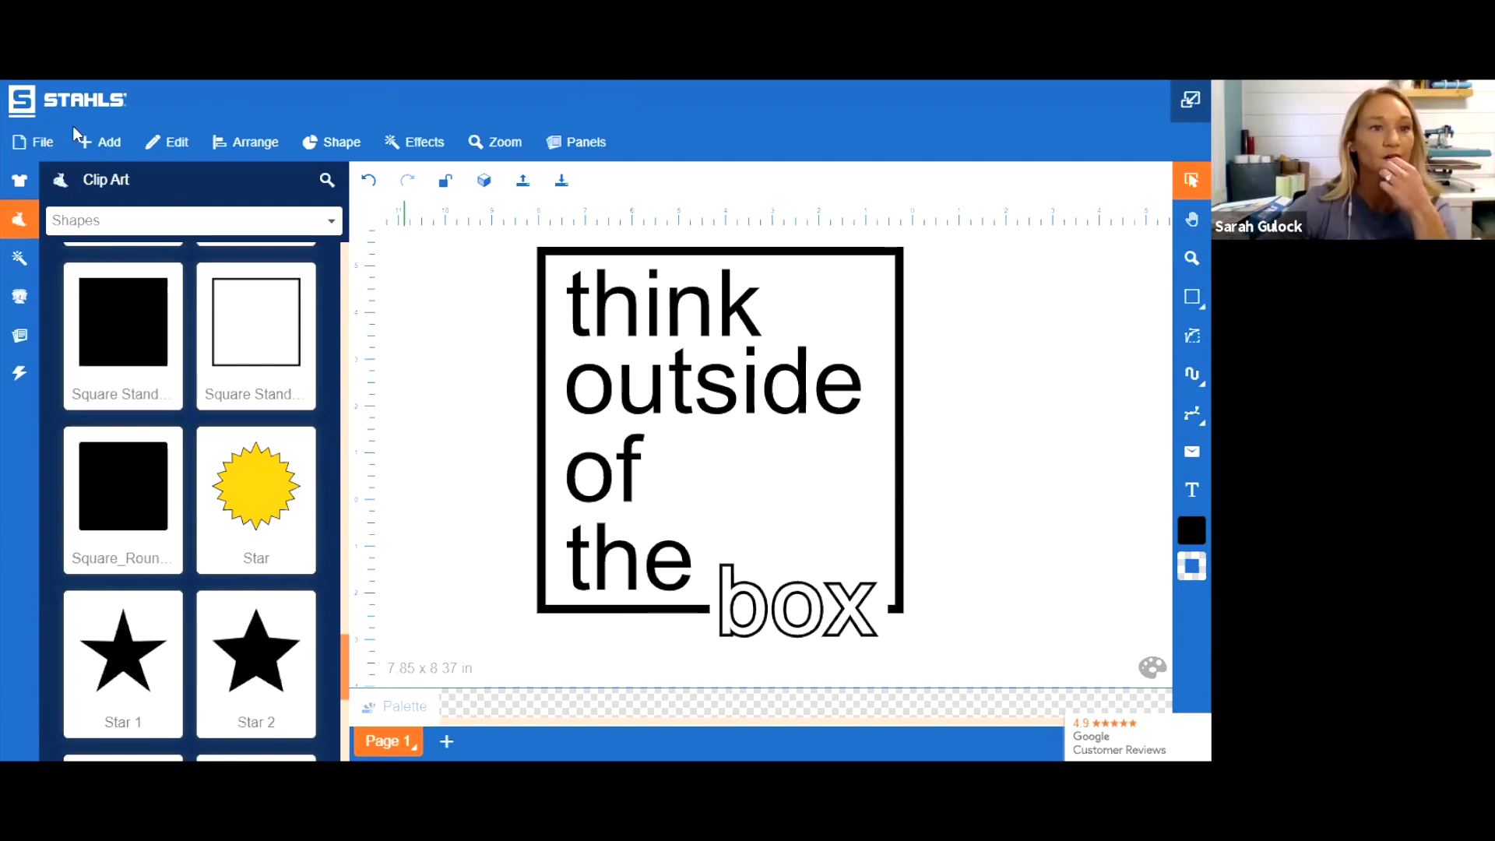
Save the design in My Files under the name "out of the box"
click(31, 144)
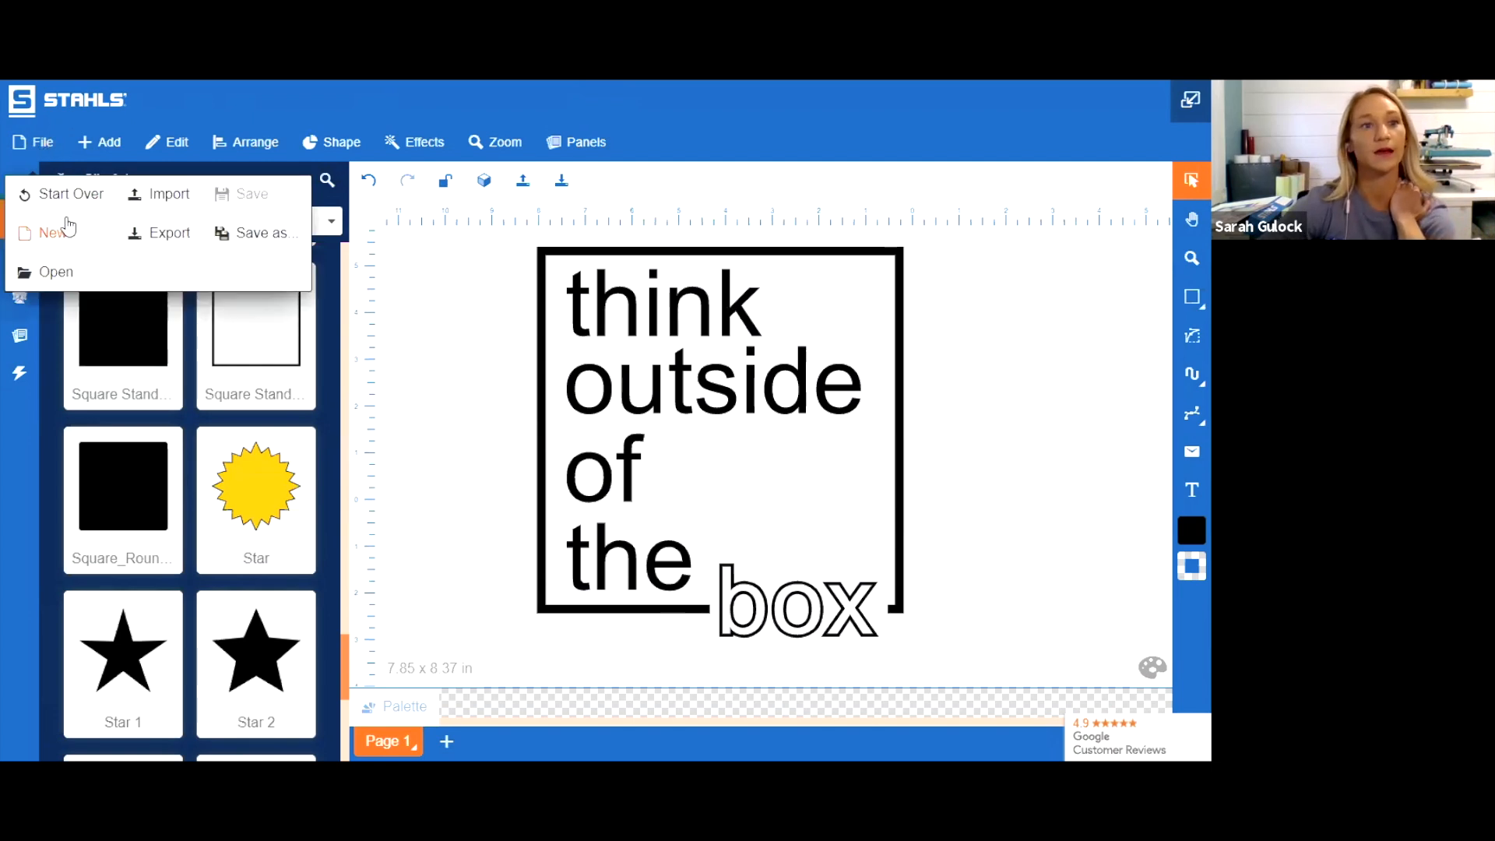
click(254, 246)
click(683, 180)
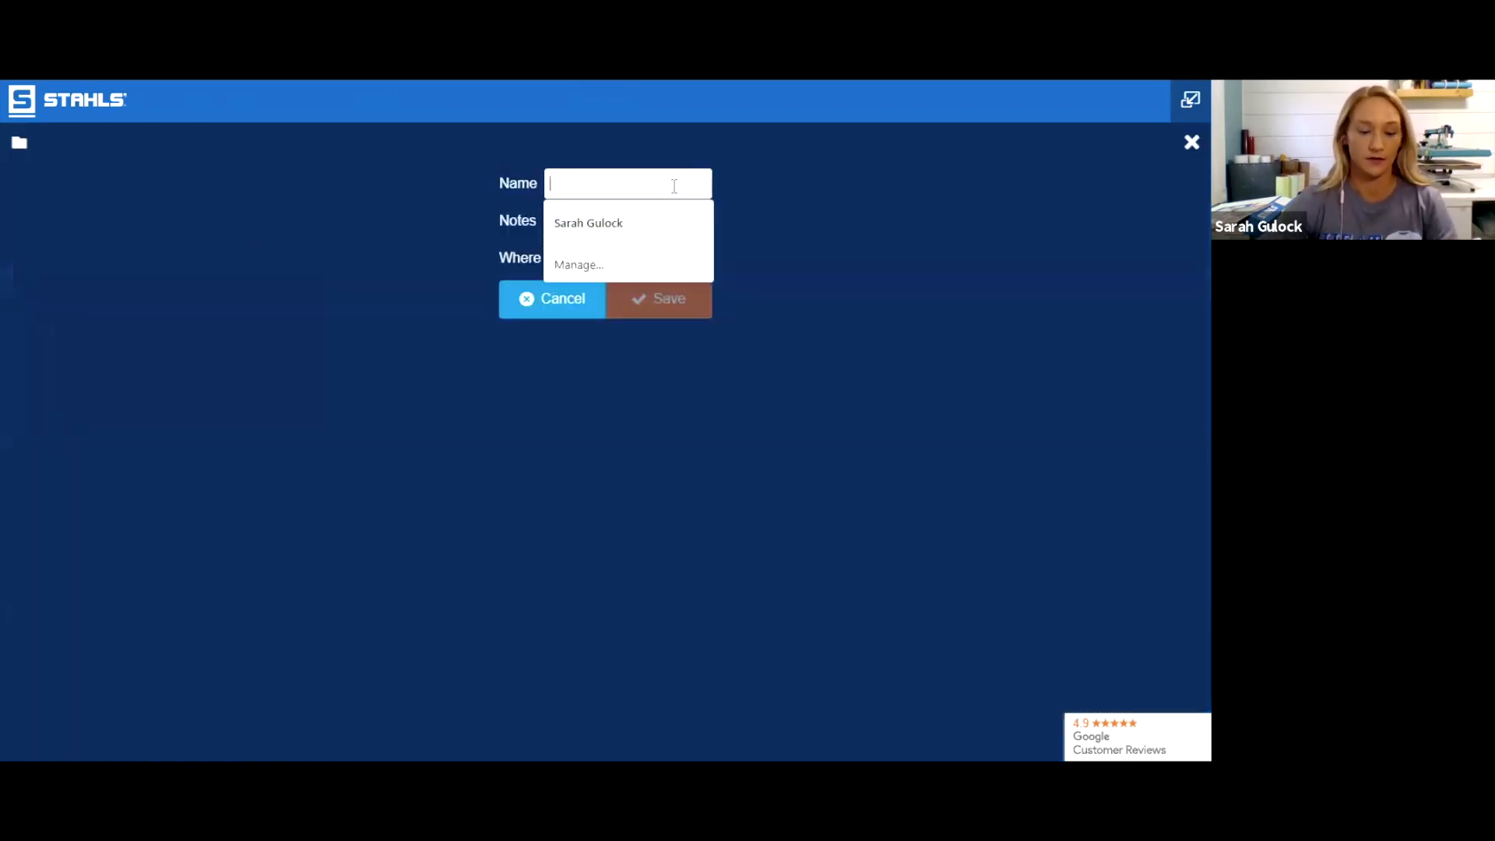
text(out of the b)
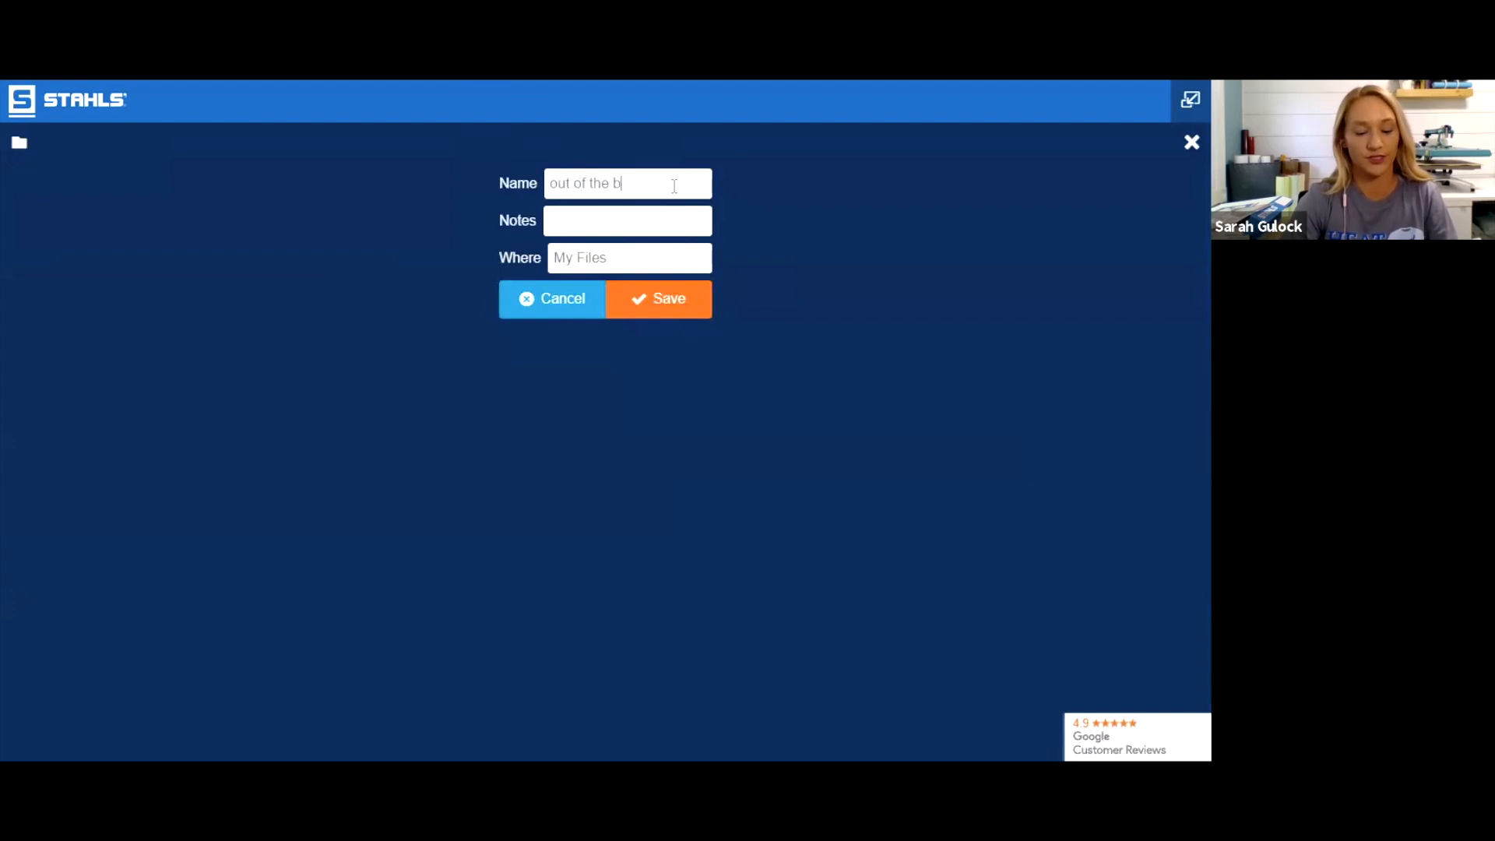
click(625, 305)
Archive the first 140455.jpg among the saved files and return to the design
click(39, 143)
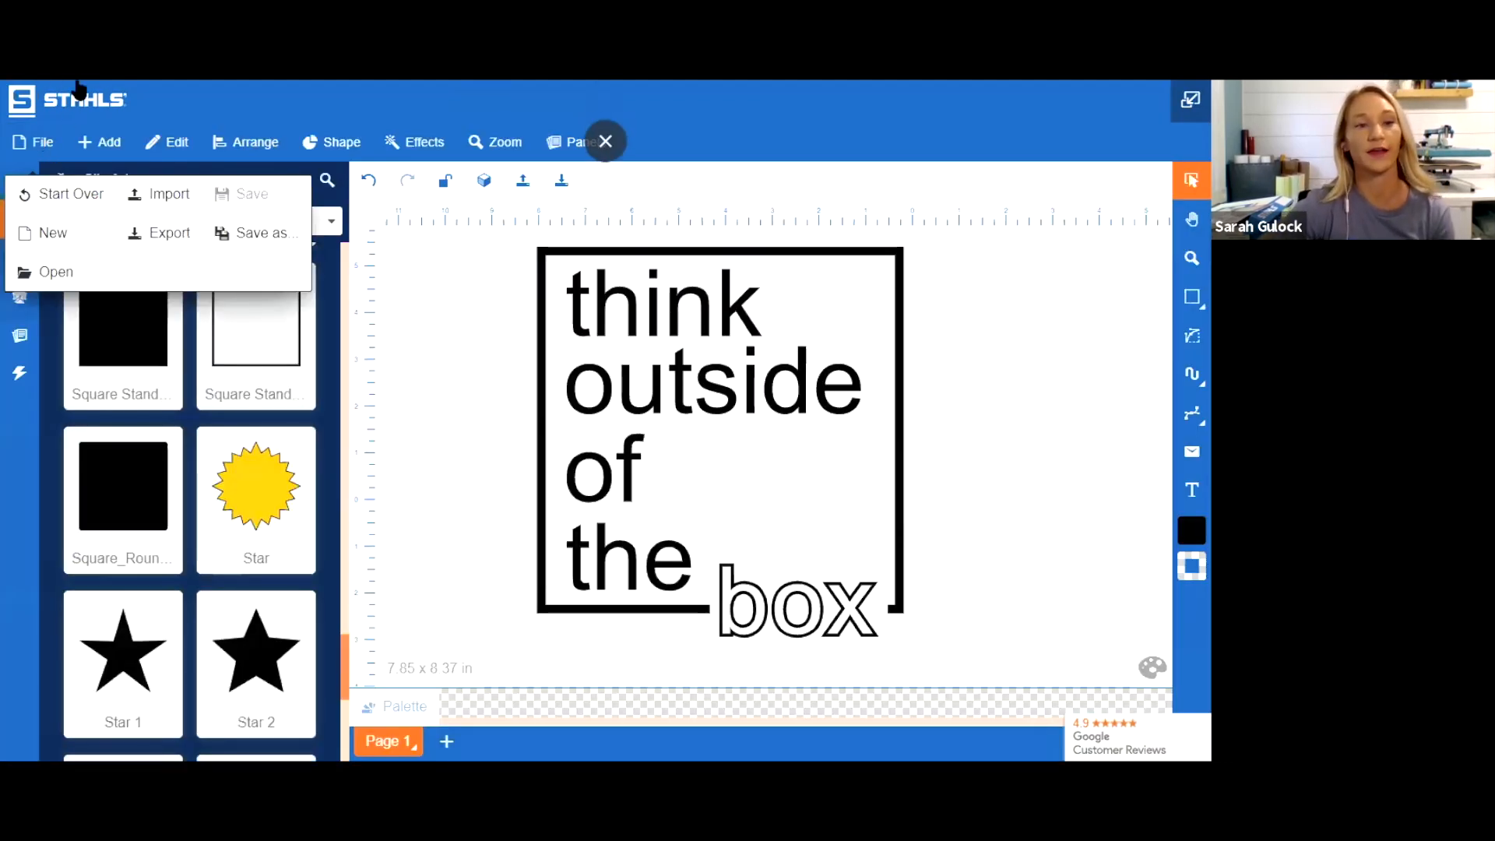
click(54, 272)
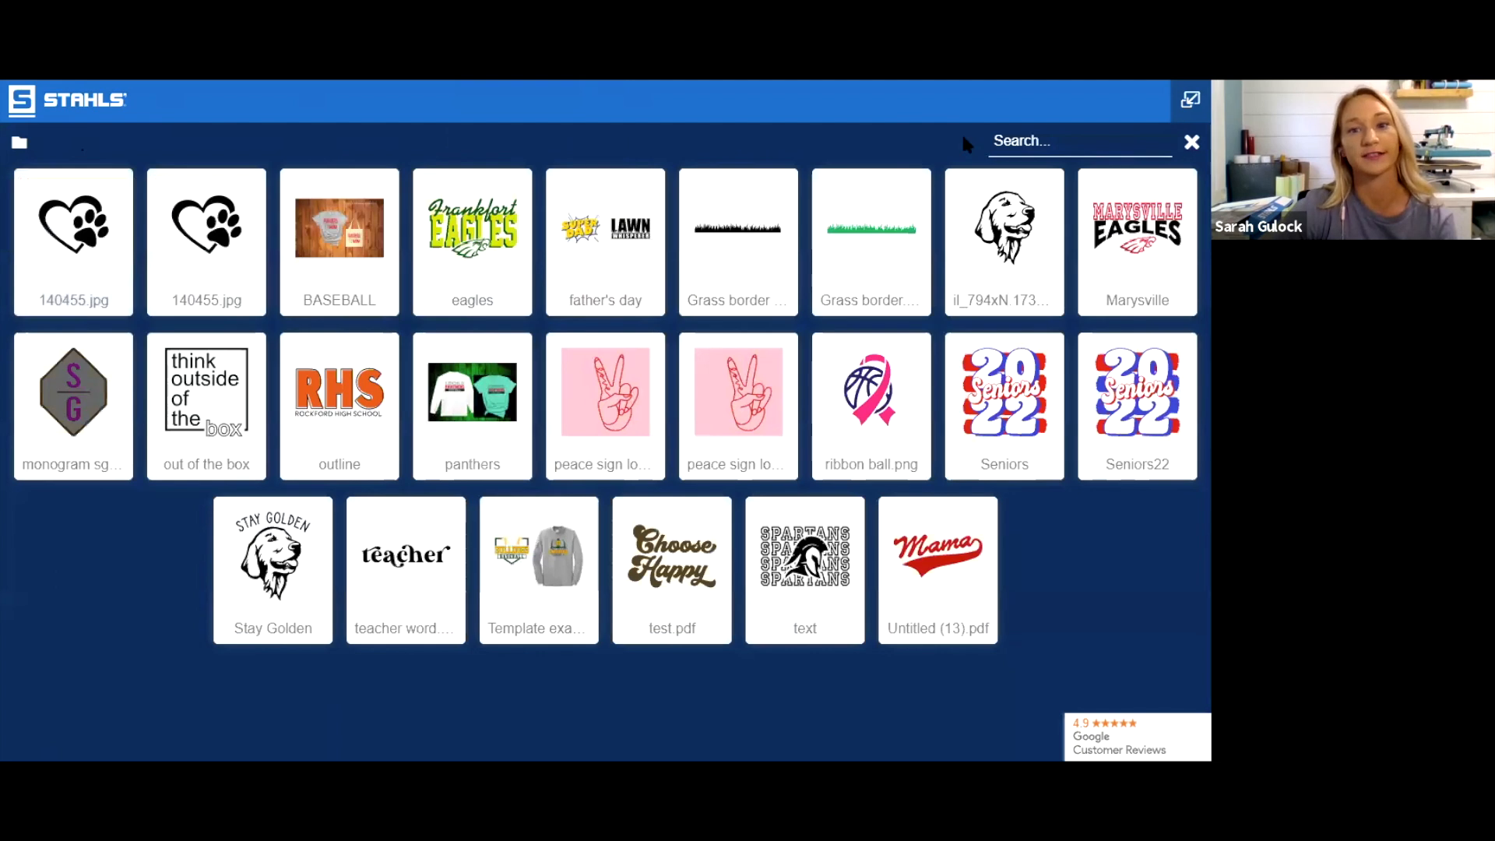
click(33, 181)
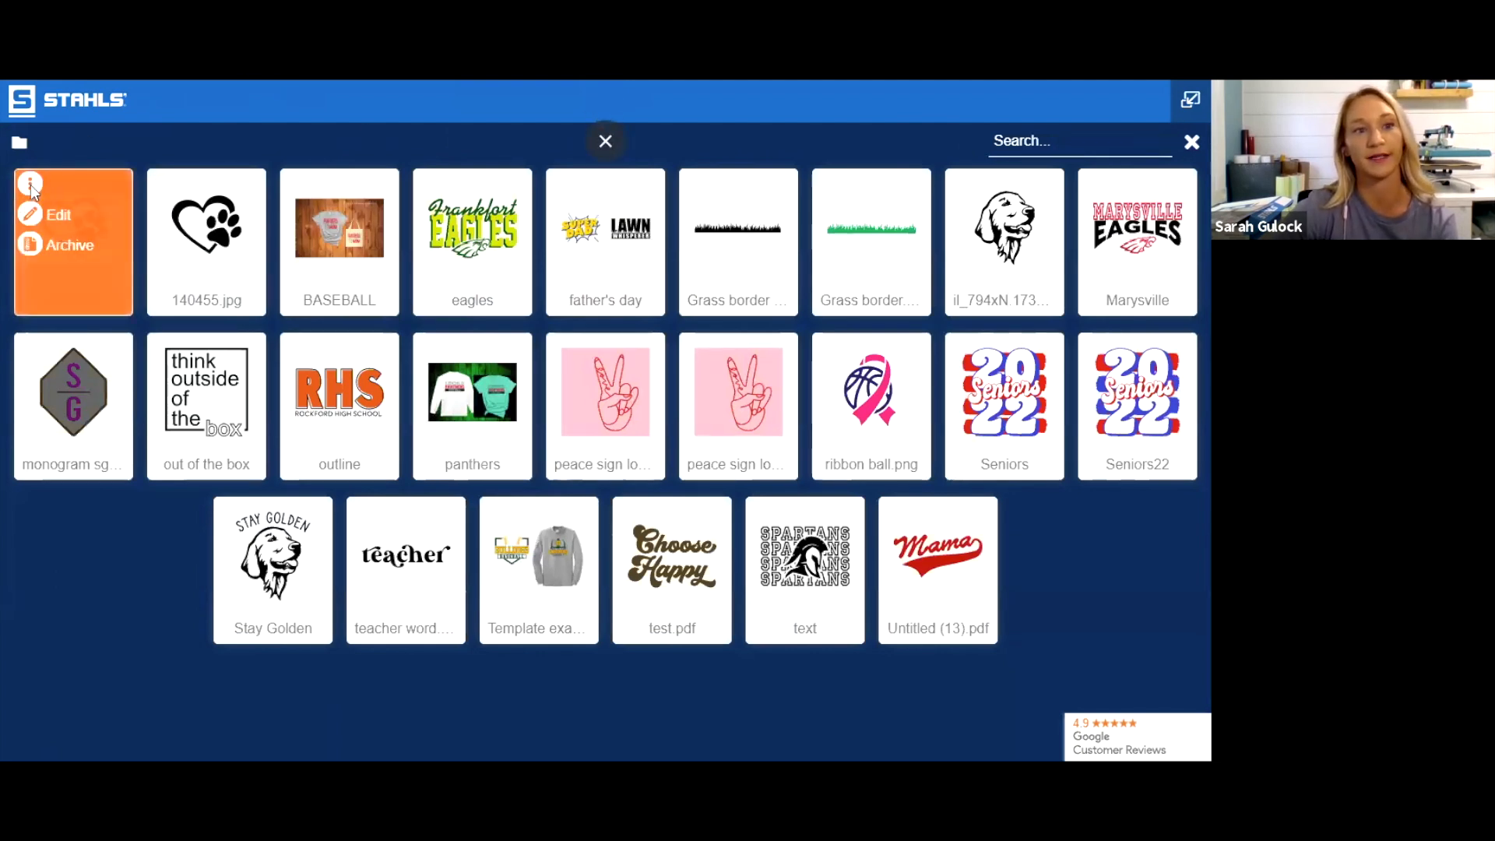
click(66, 243)
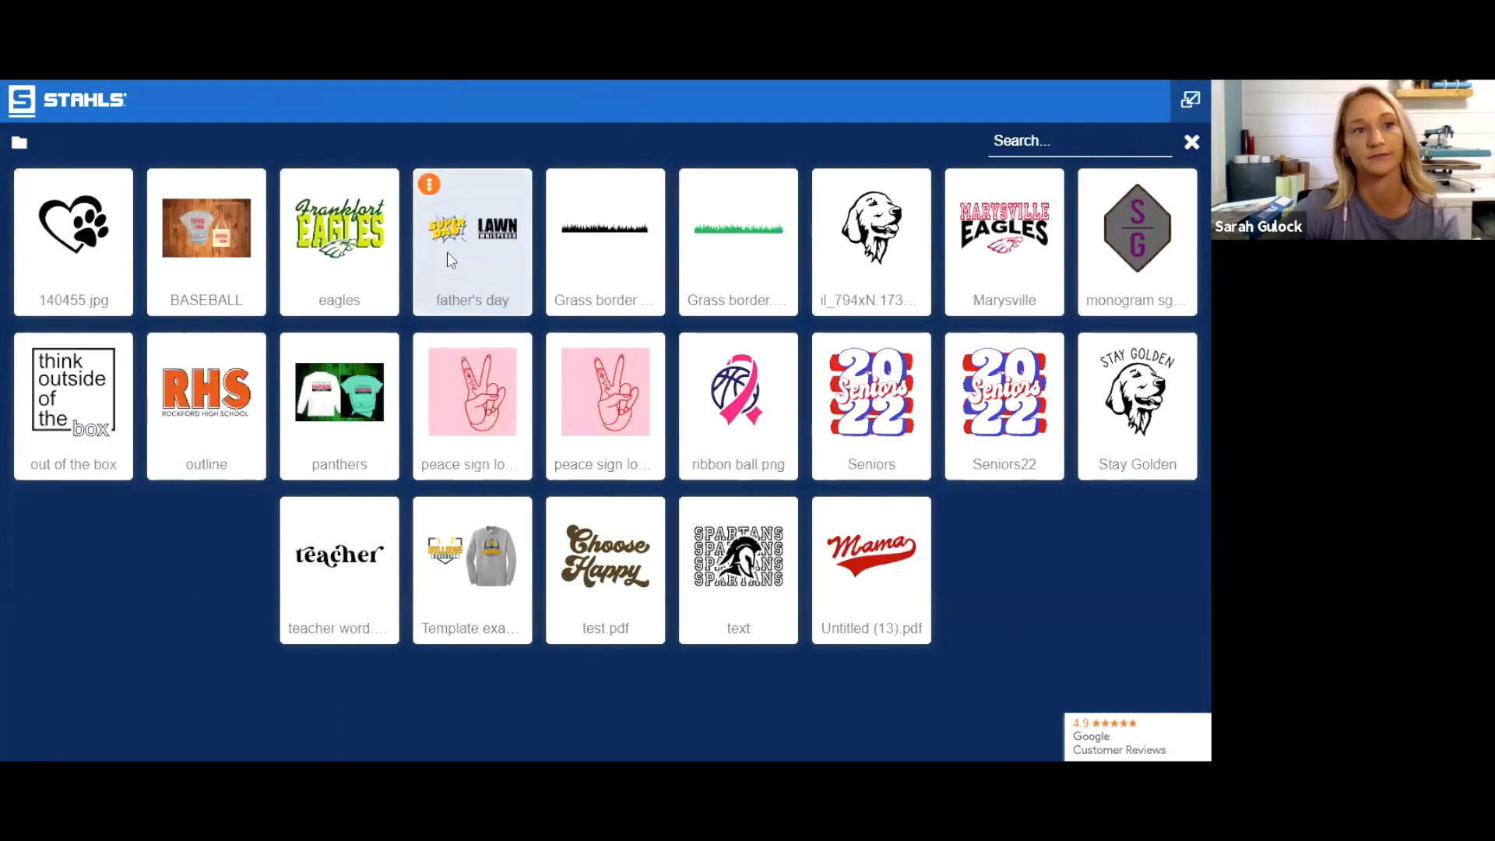
click(1191, 142)
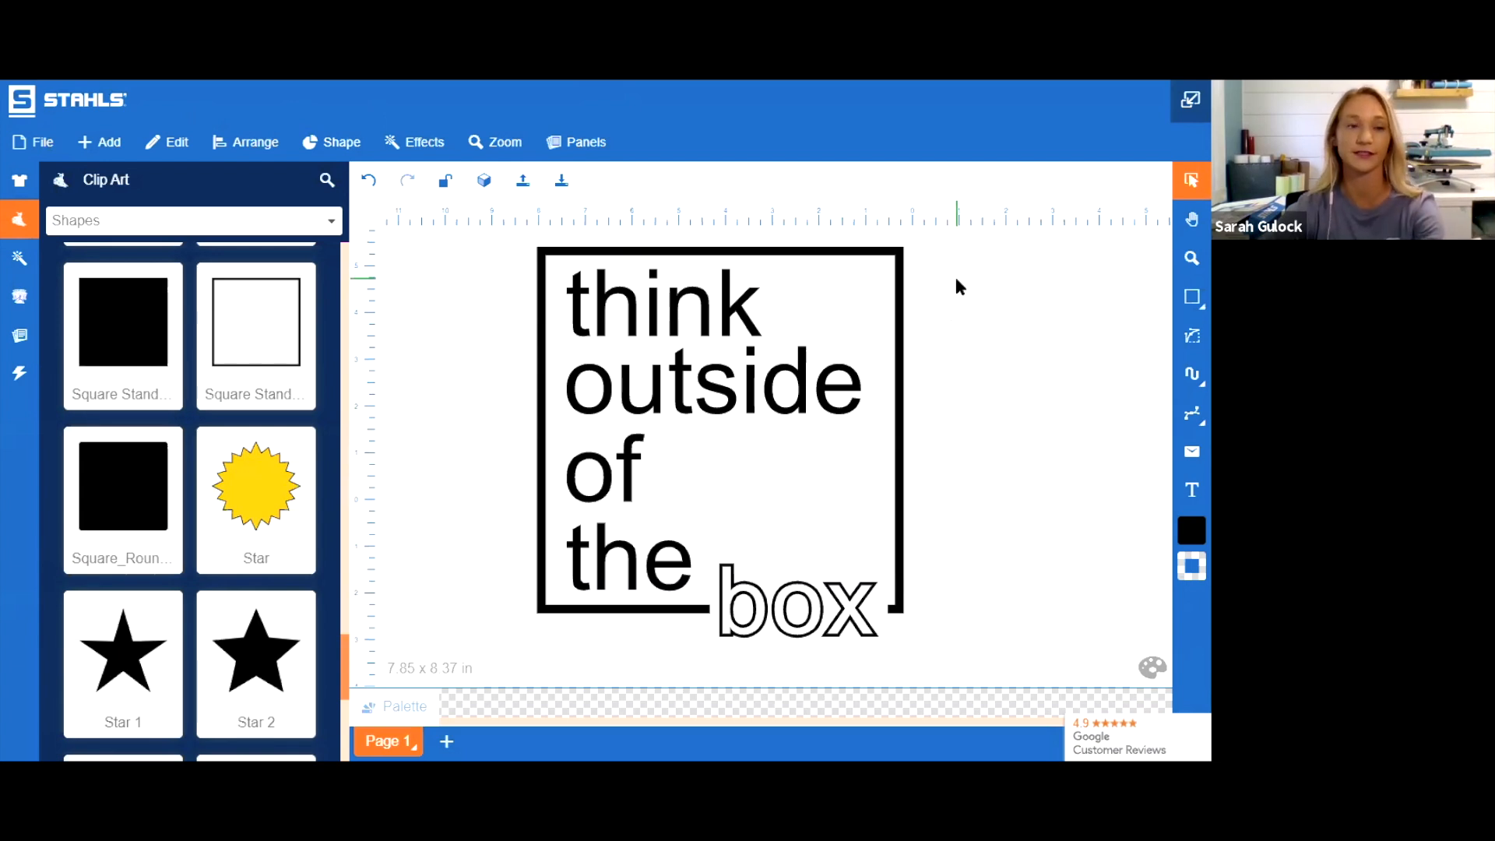
Try to import the gray cap picture from the upload images folder
click(44, 143)
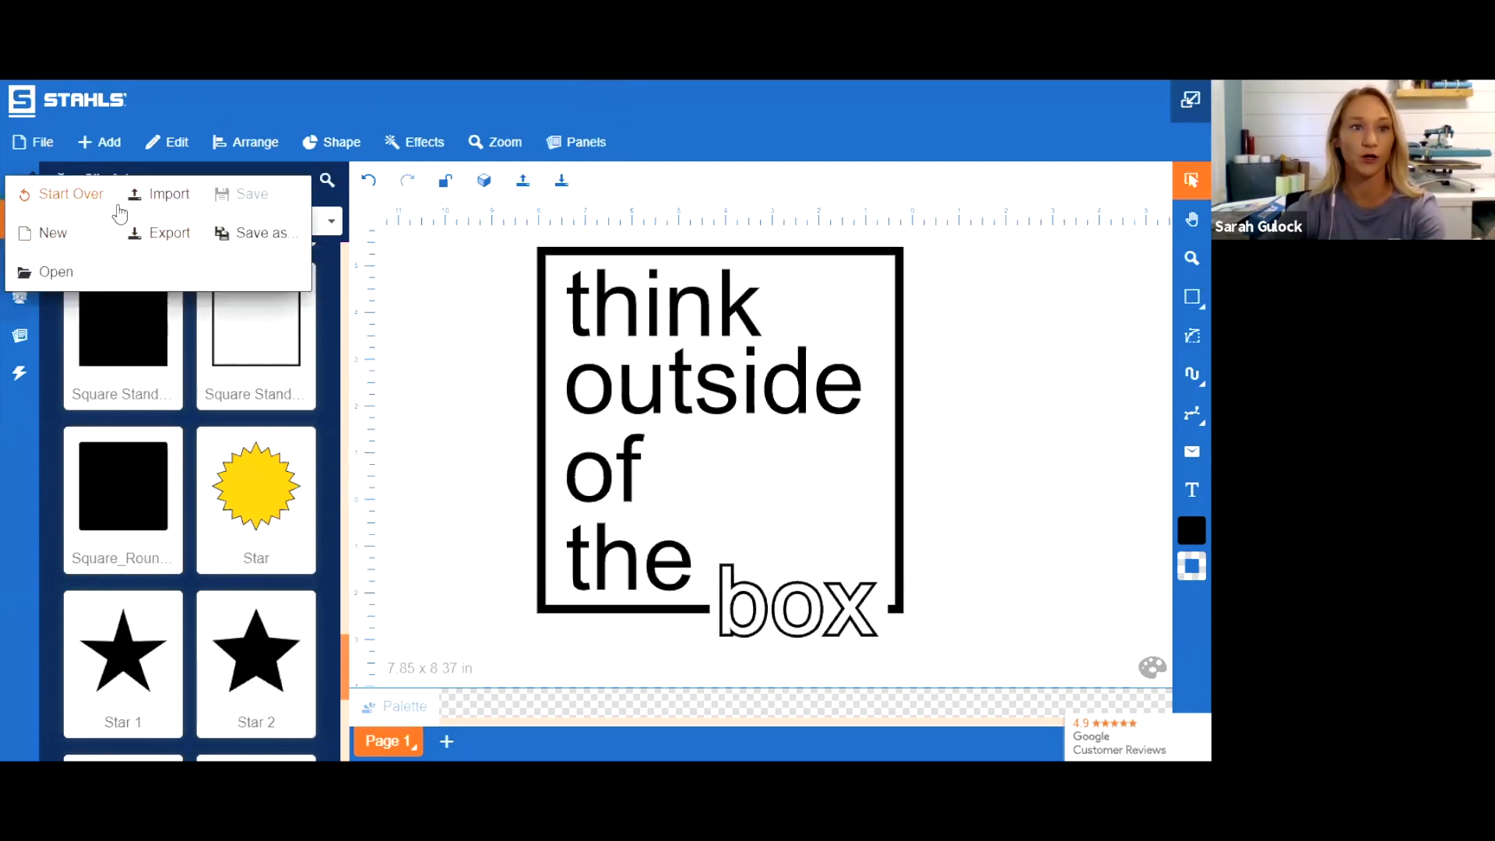
click(176, 197)
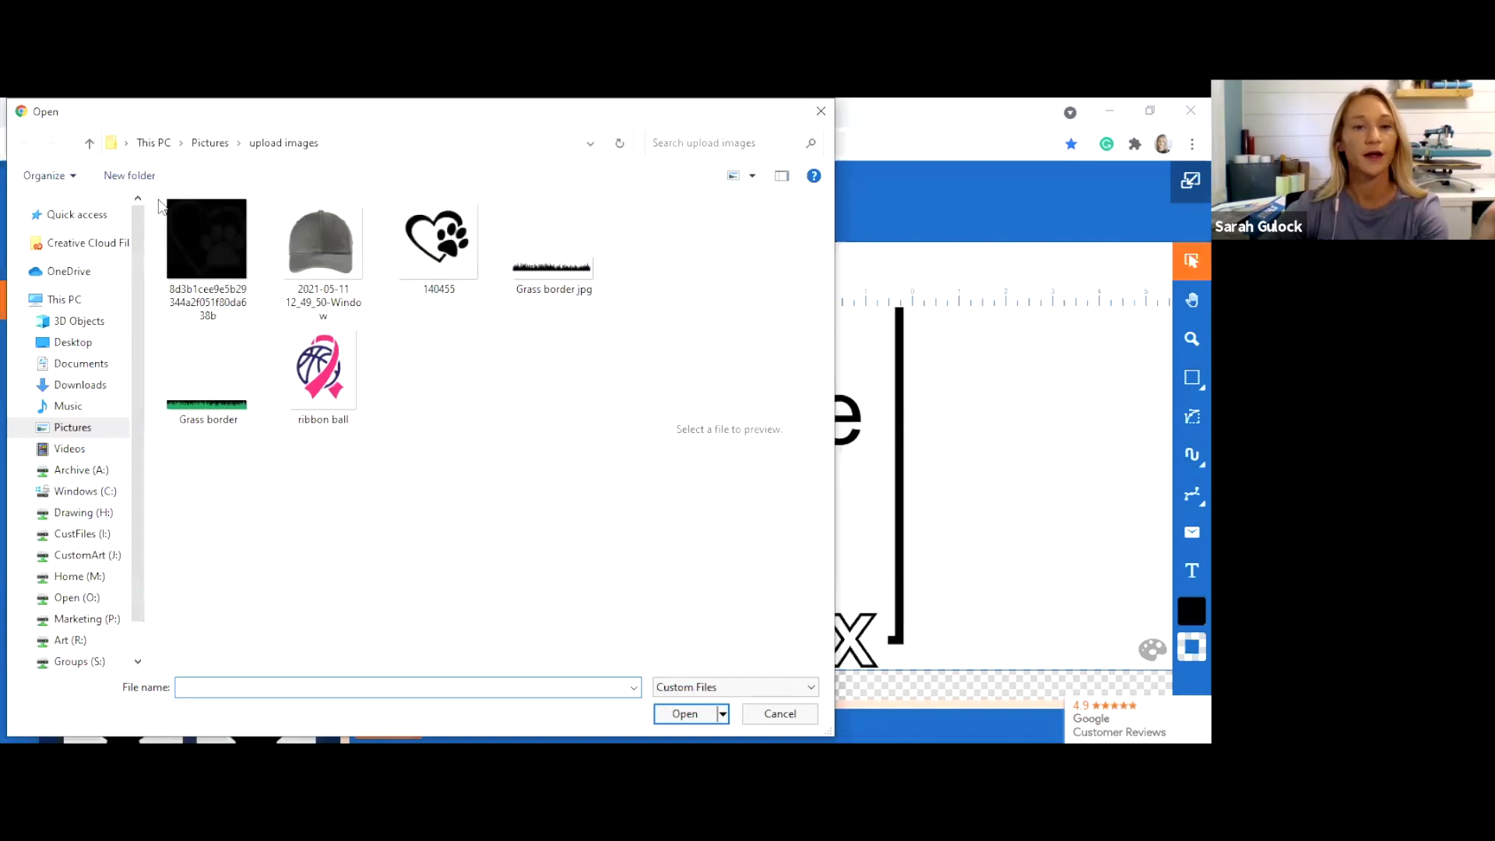
click(340, 227)
double_click(339, 227)
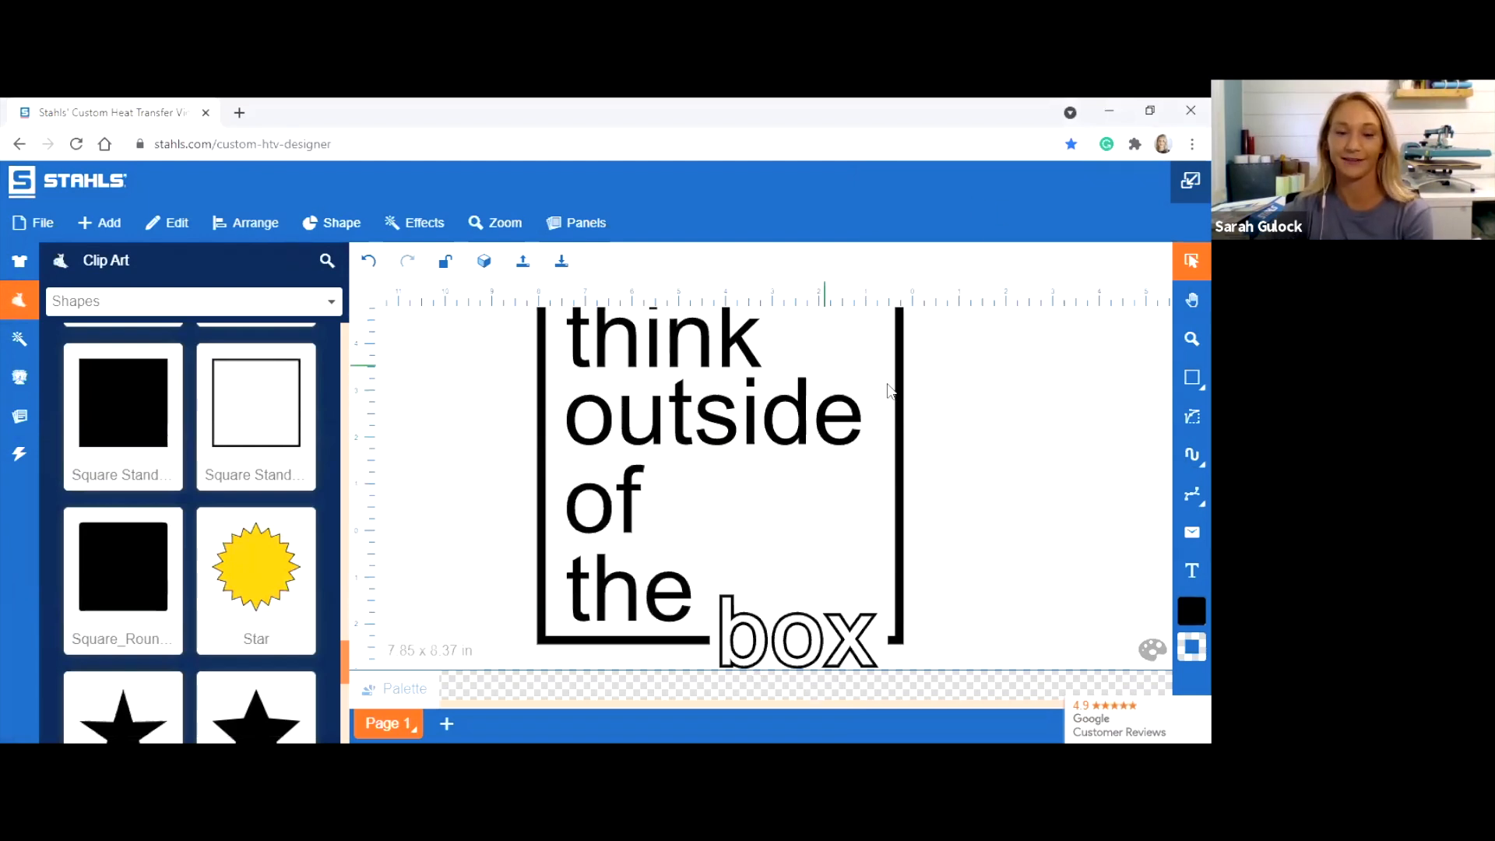
Import the gray cap picture as a non-background image and move it over the right edge of the square frame
click(42, 224)
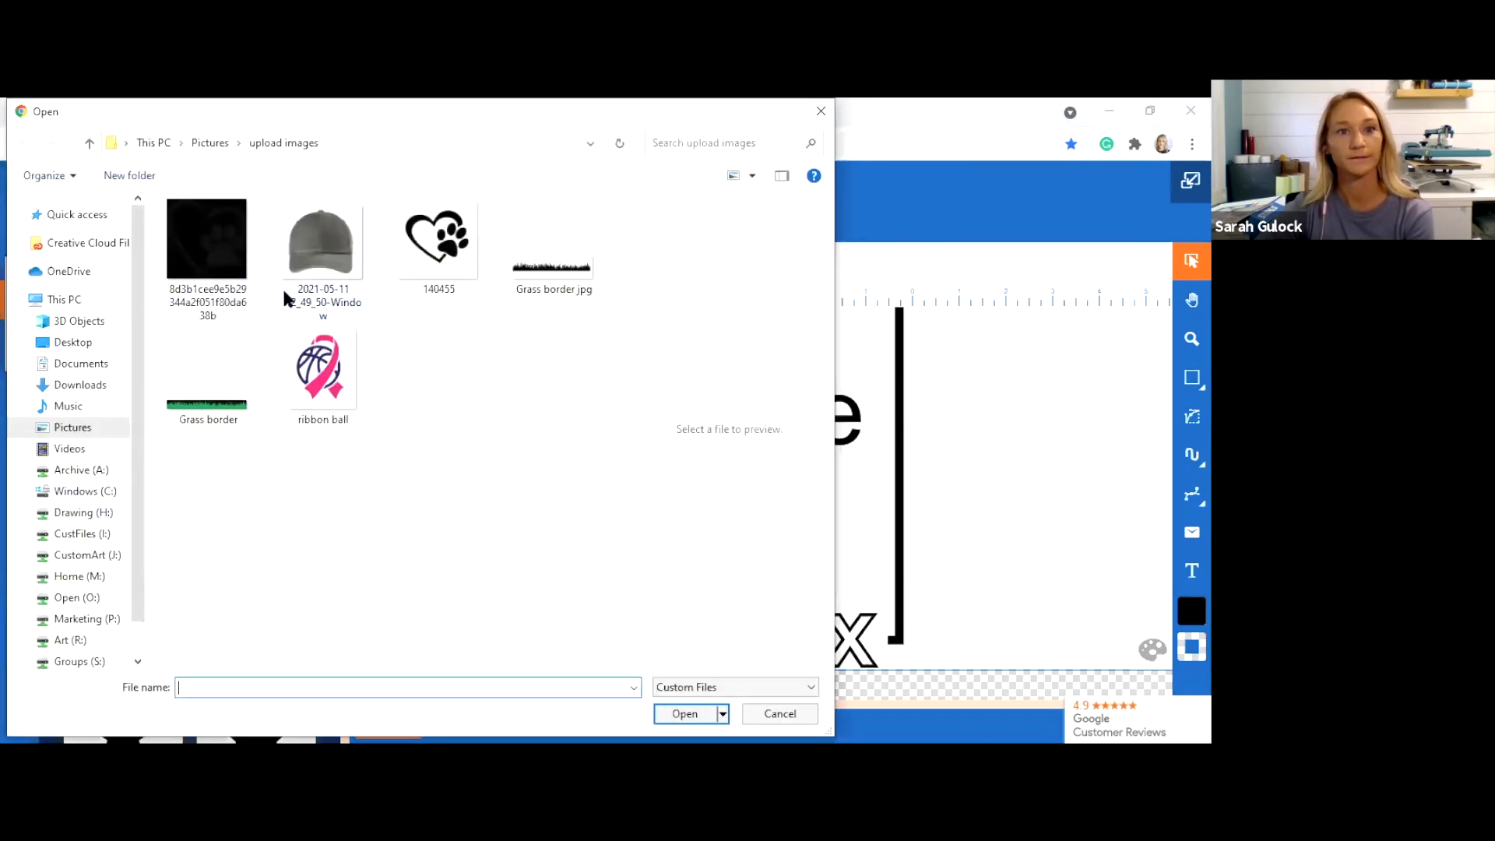
double_click(325, 268)
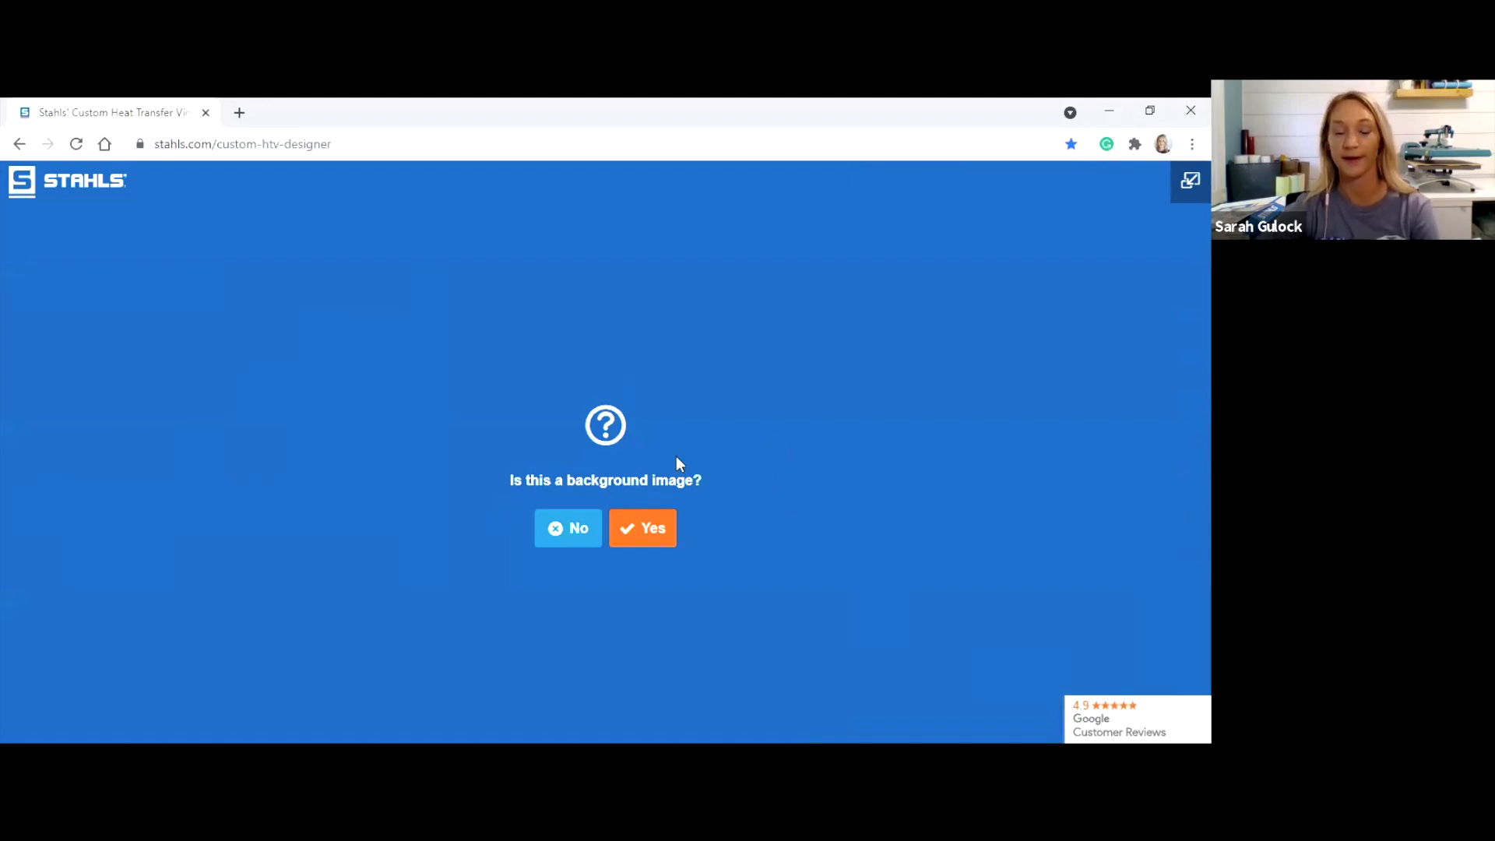
click(562, 531)
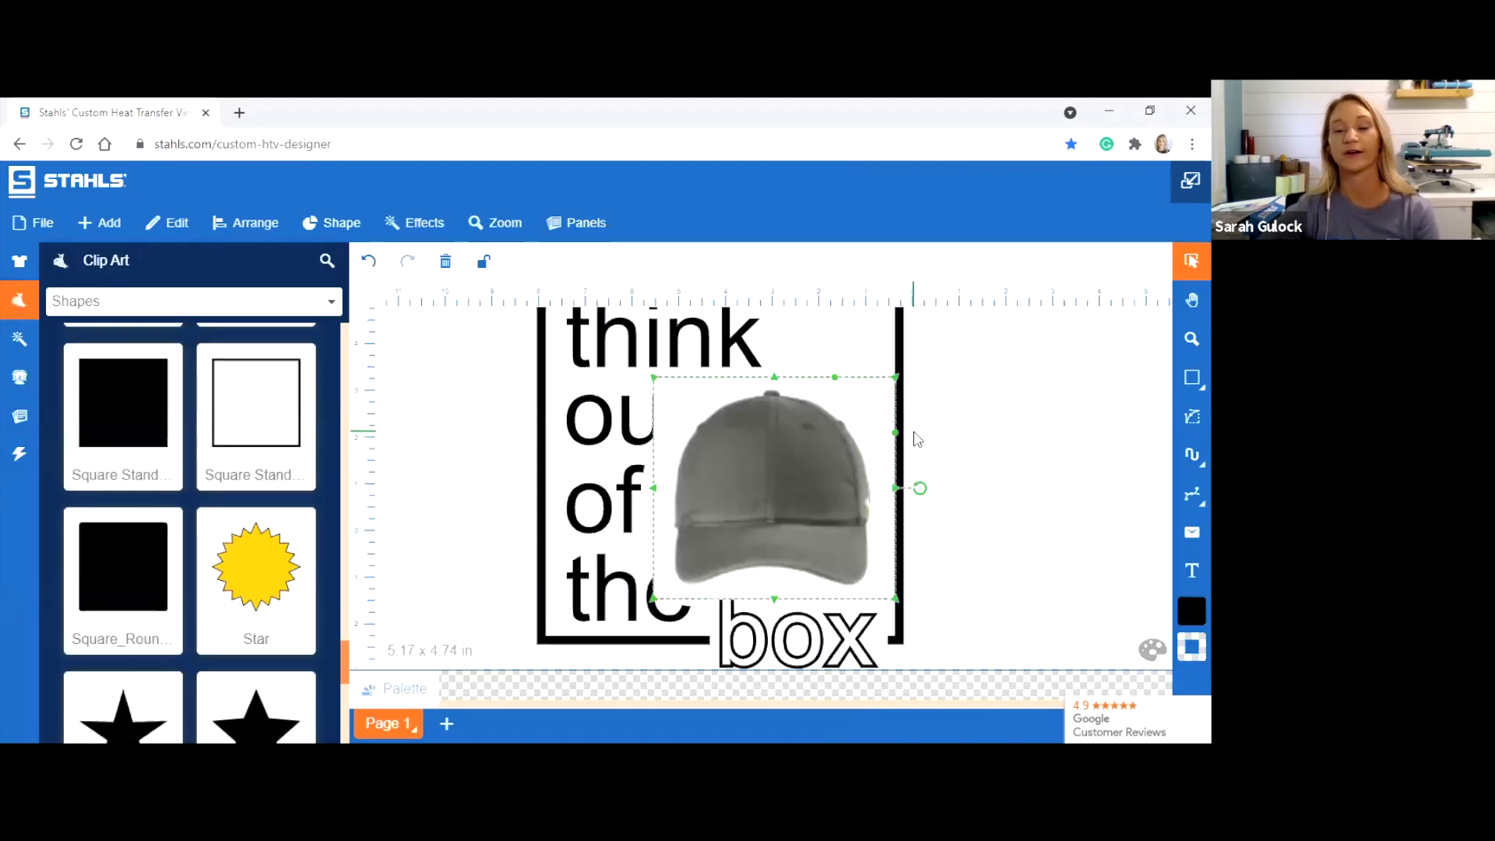
drag(811, 457, 881, 443)
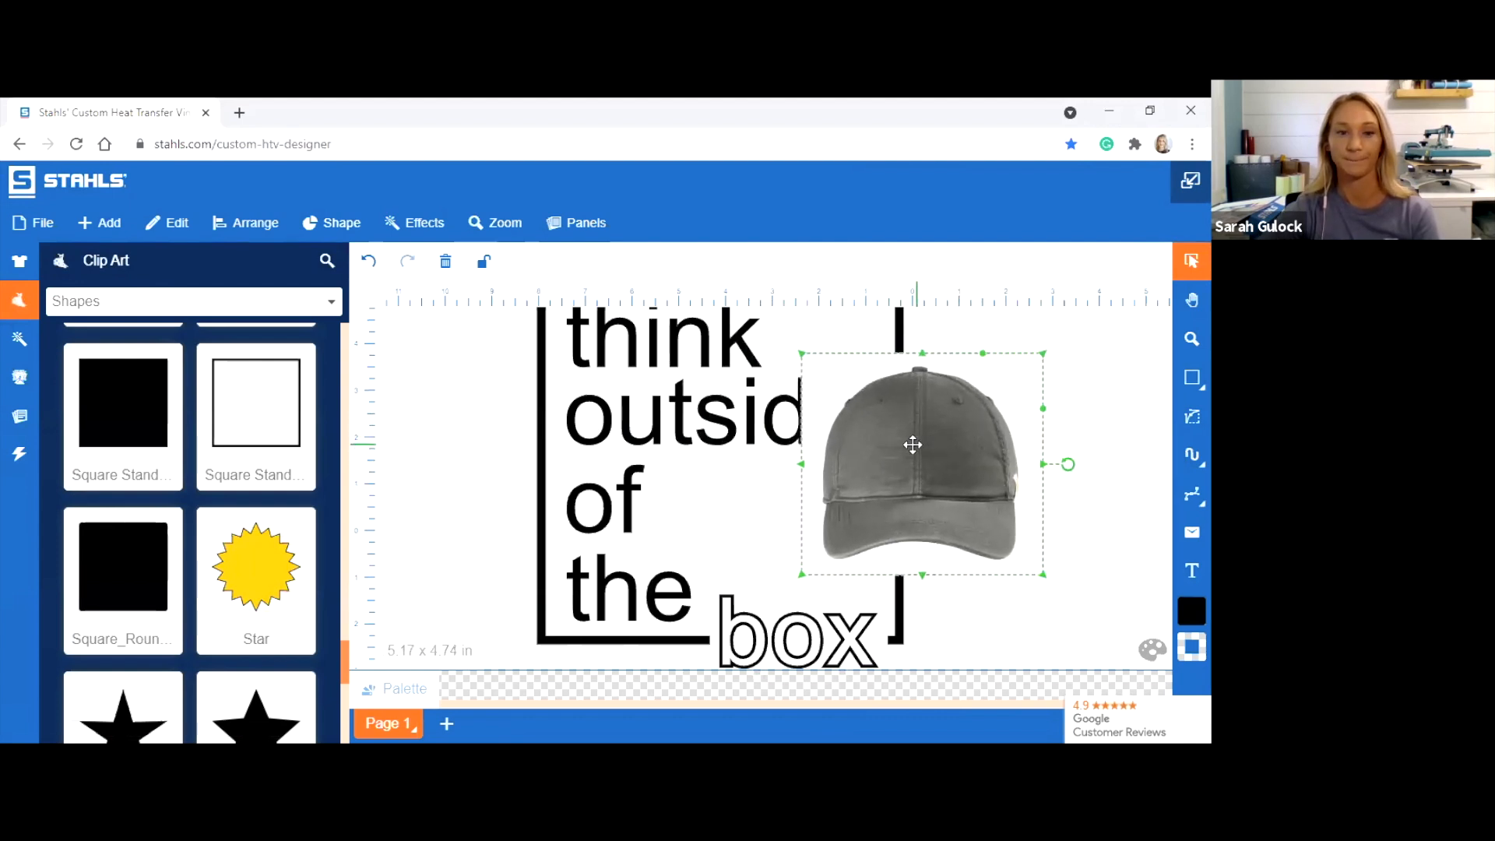
Place the cap picture left of the framed text, enlarge it to about 10 × 9.2 in, and shift the framed text to the right
drag(869, 440, 985, 432)
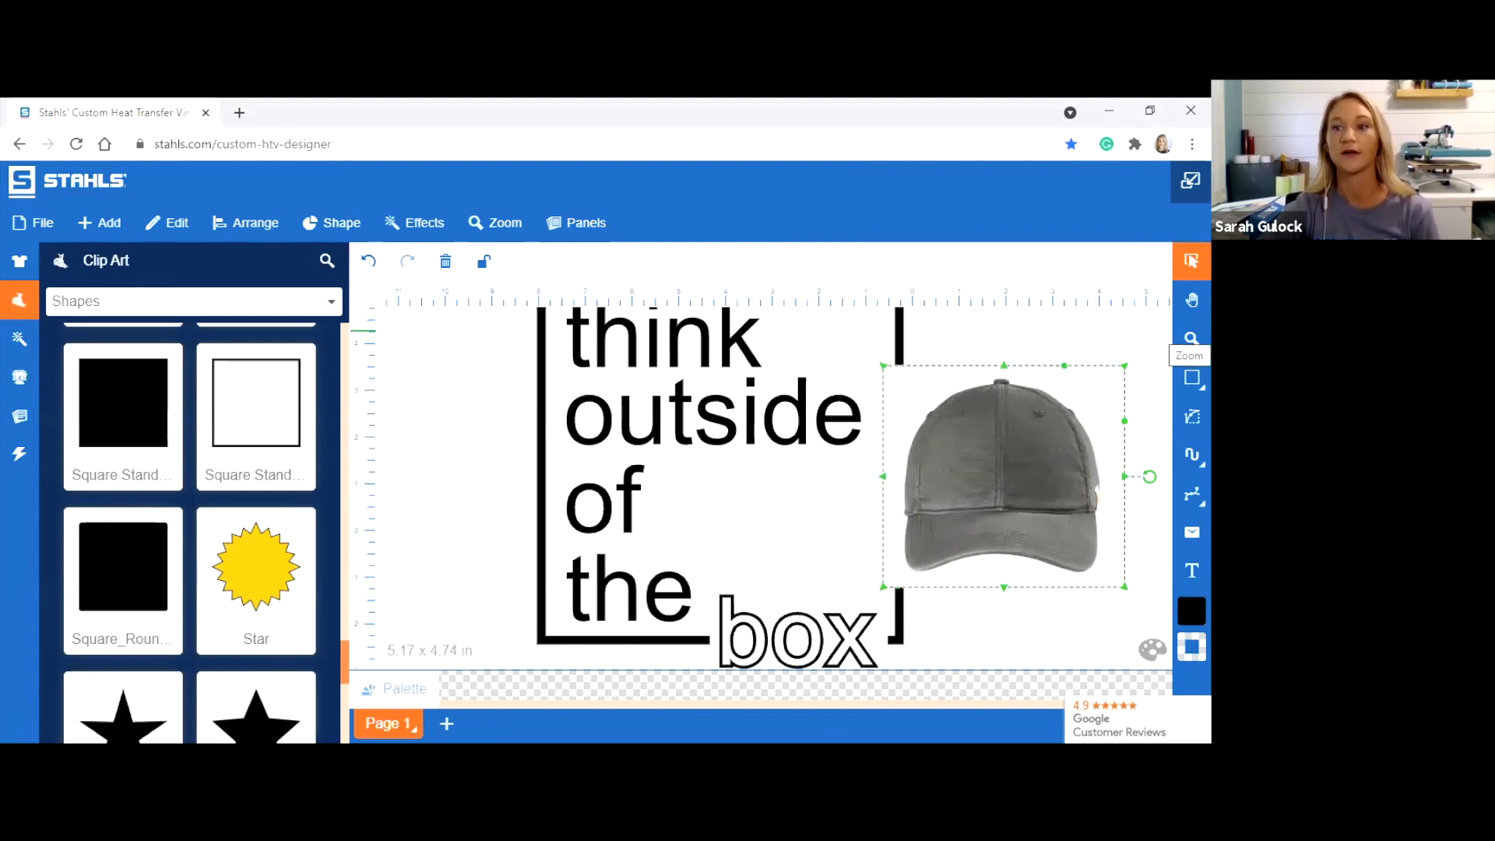
click(1191, 339)
scroll(698, 457, down, 2)
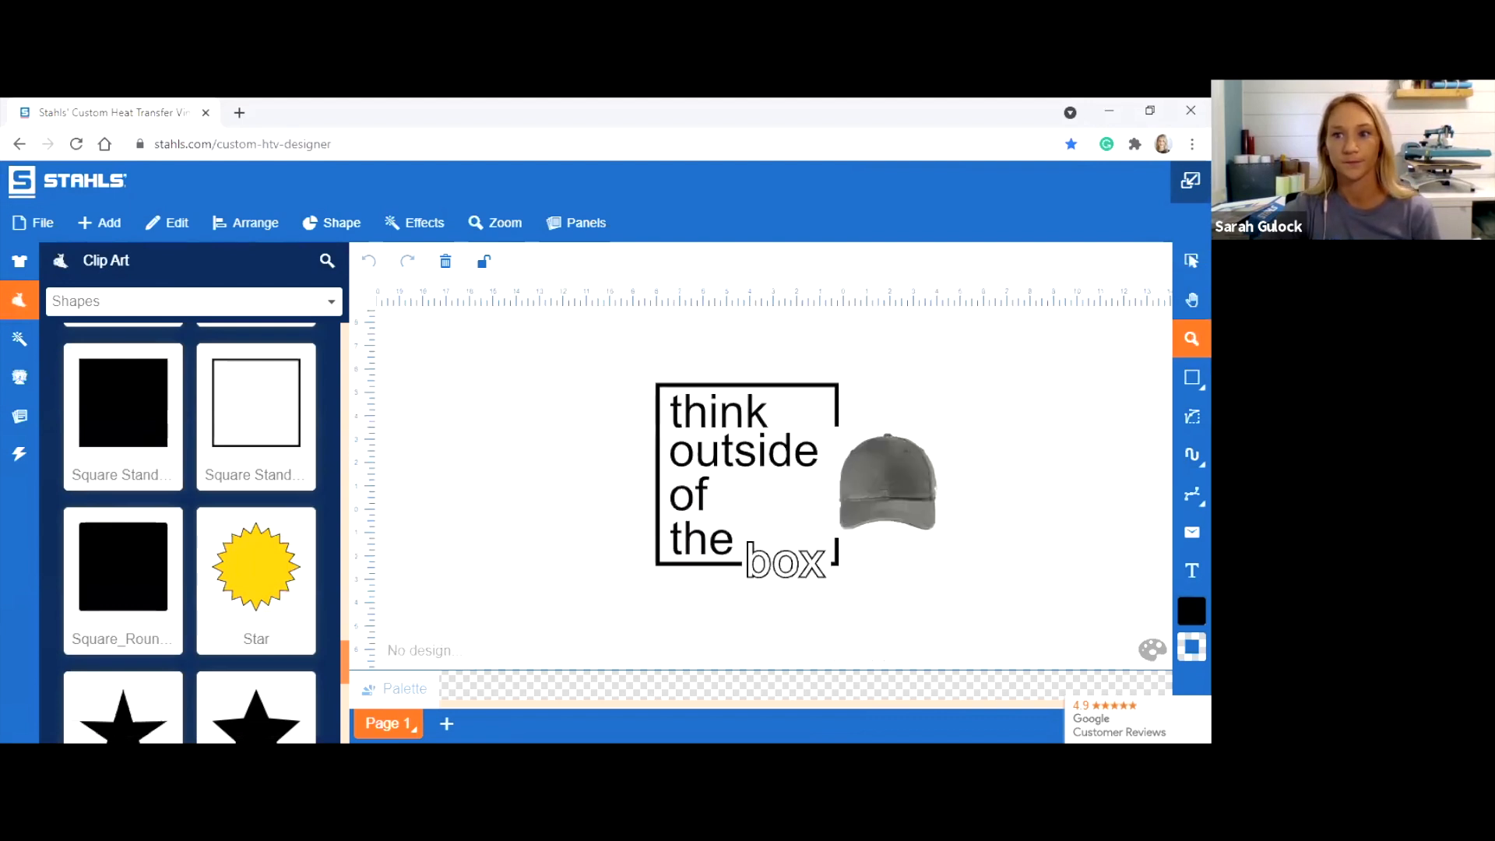
drag(888, 478, 521, 437)
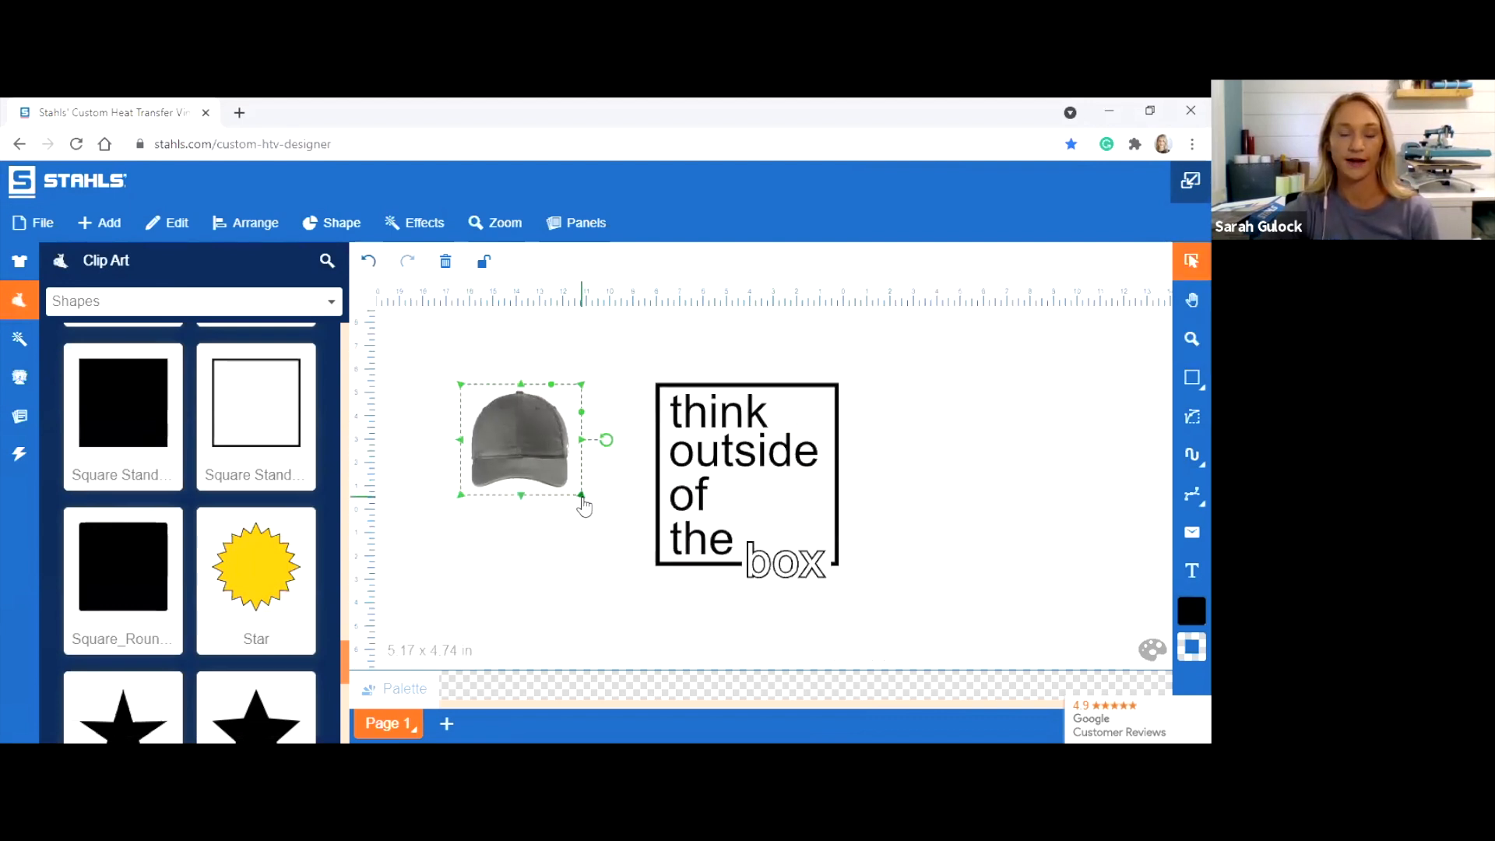
drag(584, 506, 691, 601)
click(908, 601)
drag(931, 631, 596, 343)
drag(762, 492, 879, 492)
drag(521, 506, 612, 482)
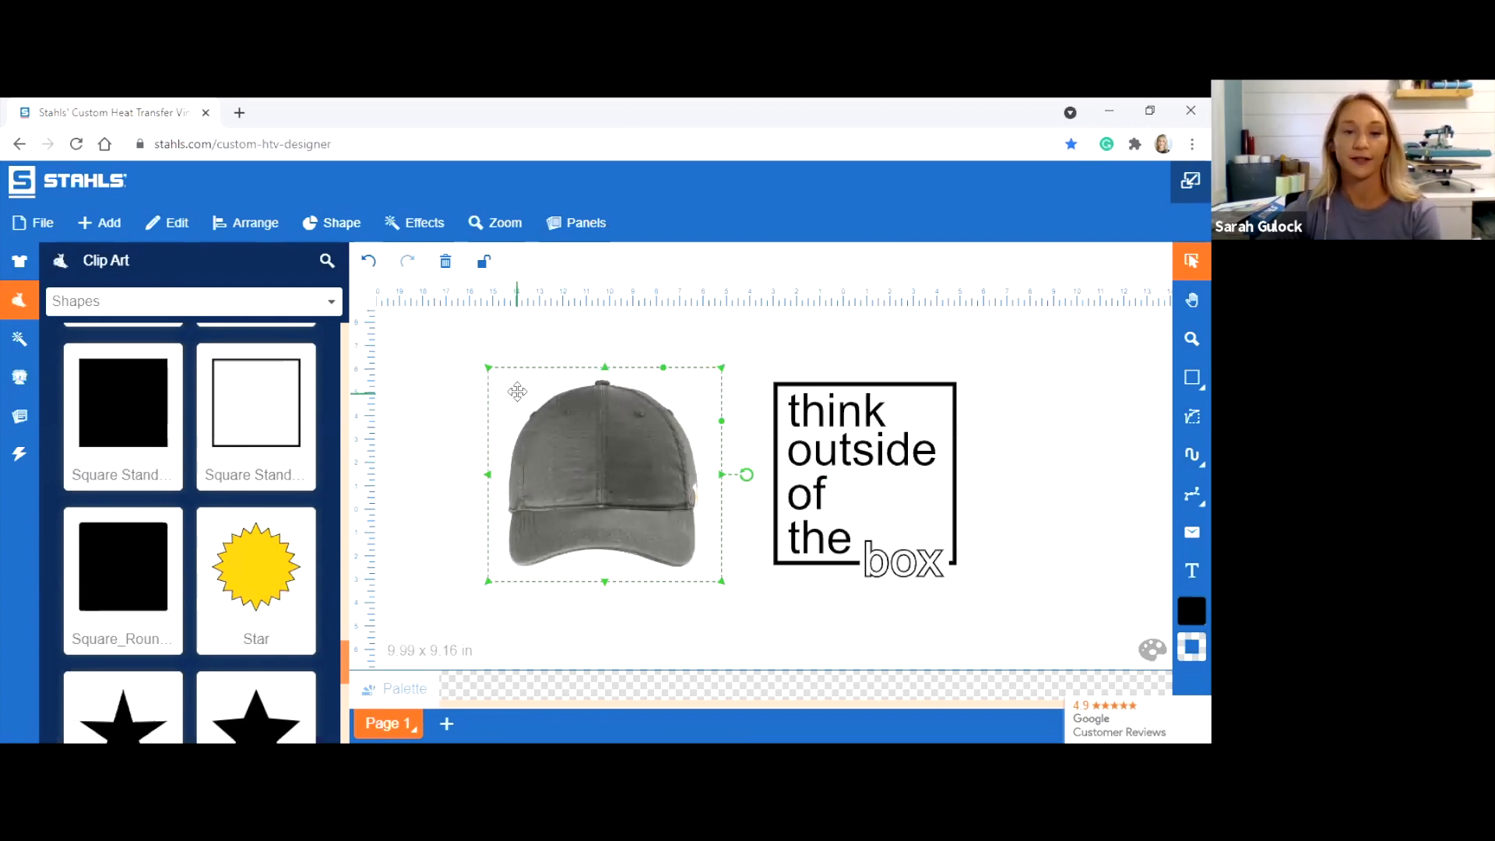
click(537, 338)
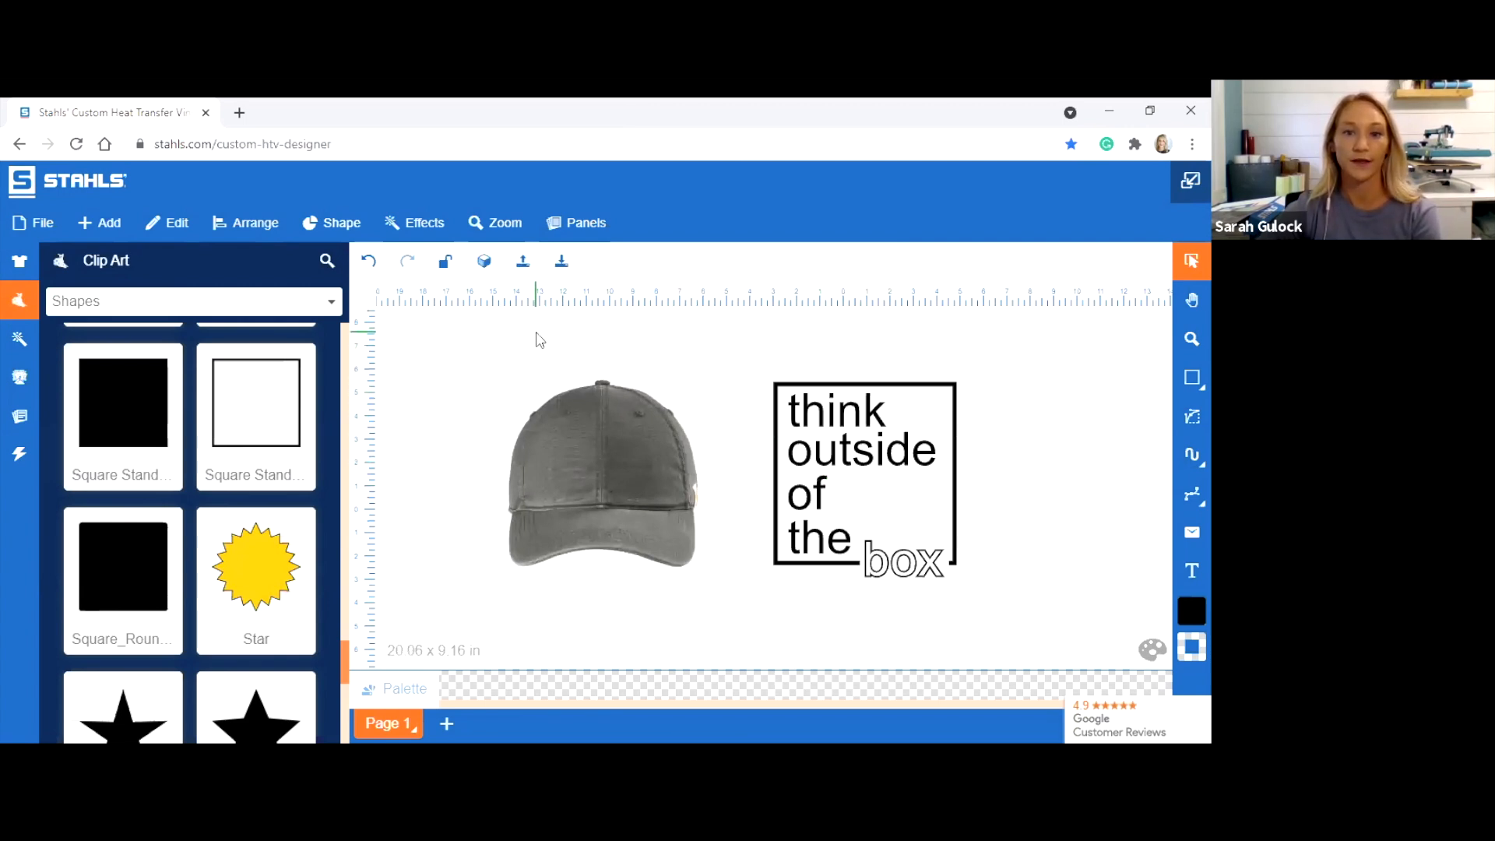
Change the canvas background color to red and nudge the cap picture slightly upward
click(1149, 652)
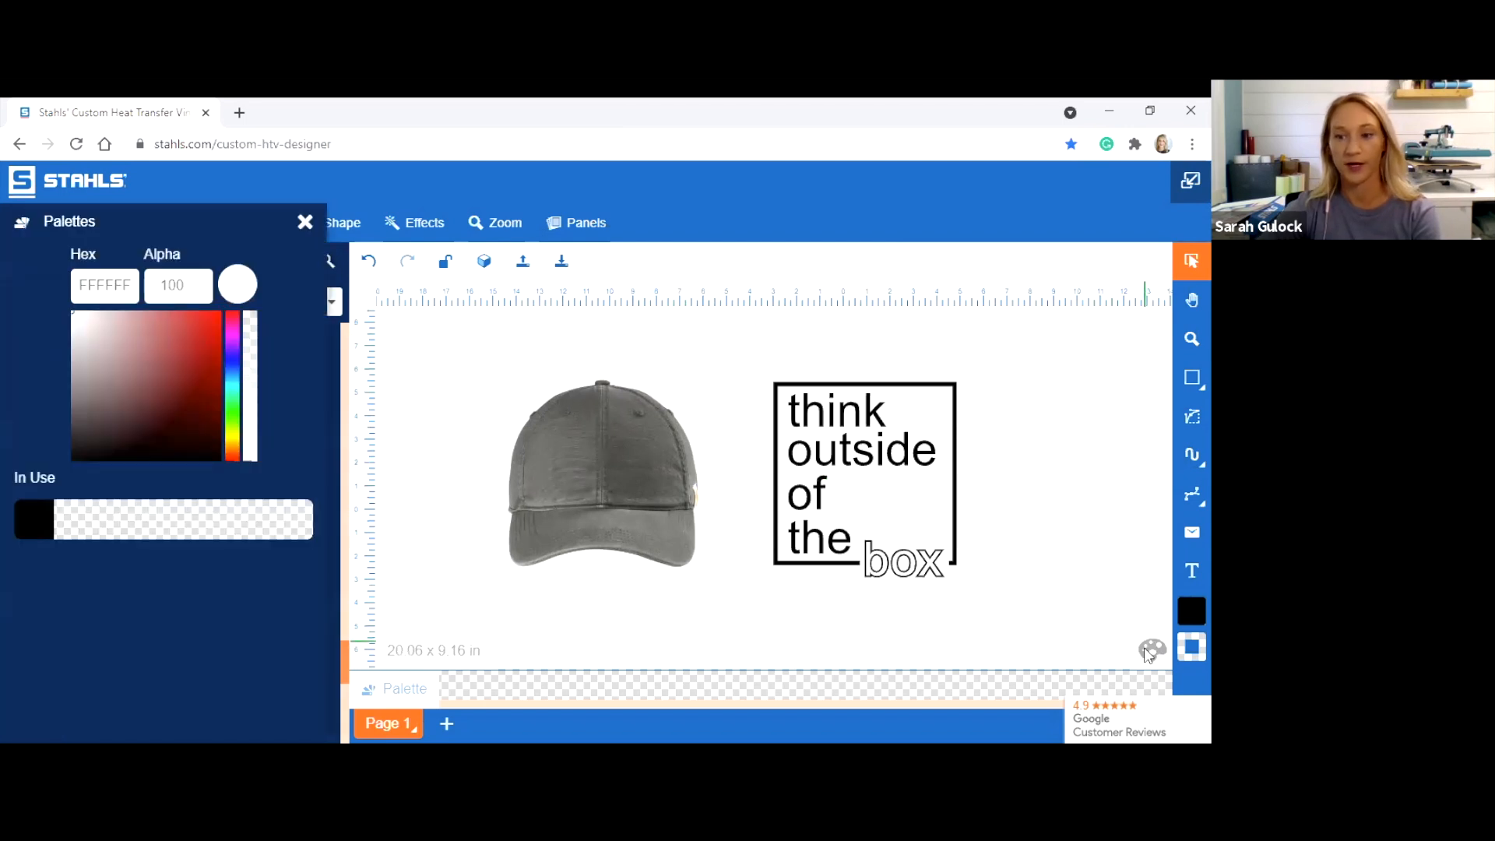
drag(137, 395, 211, 331)
click(1126, 414)
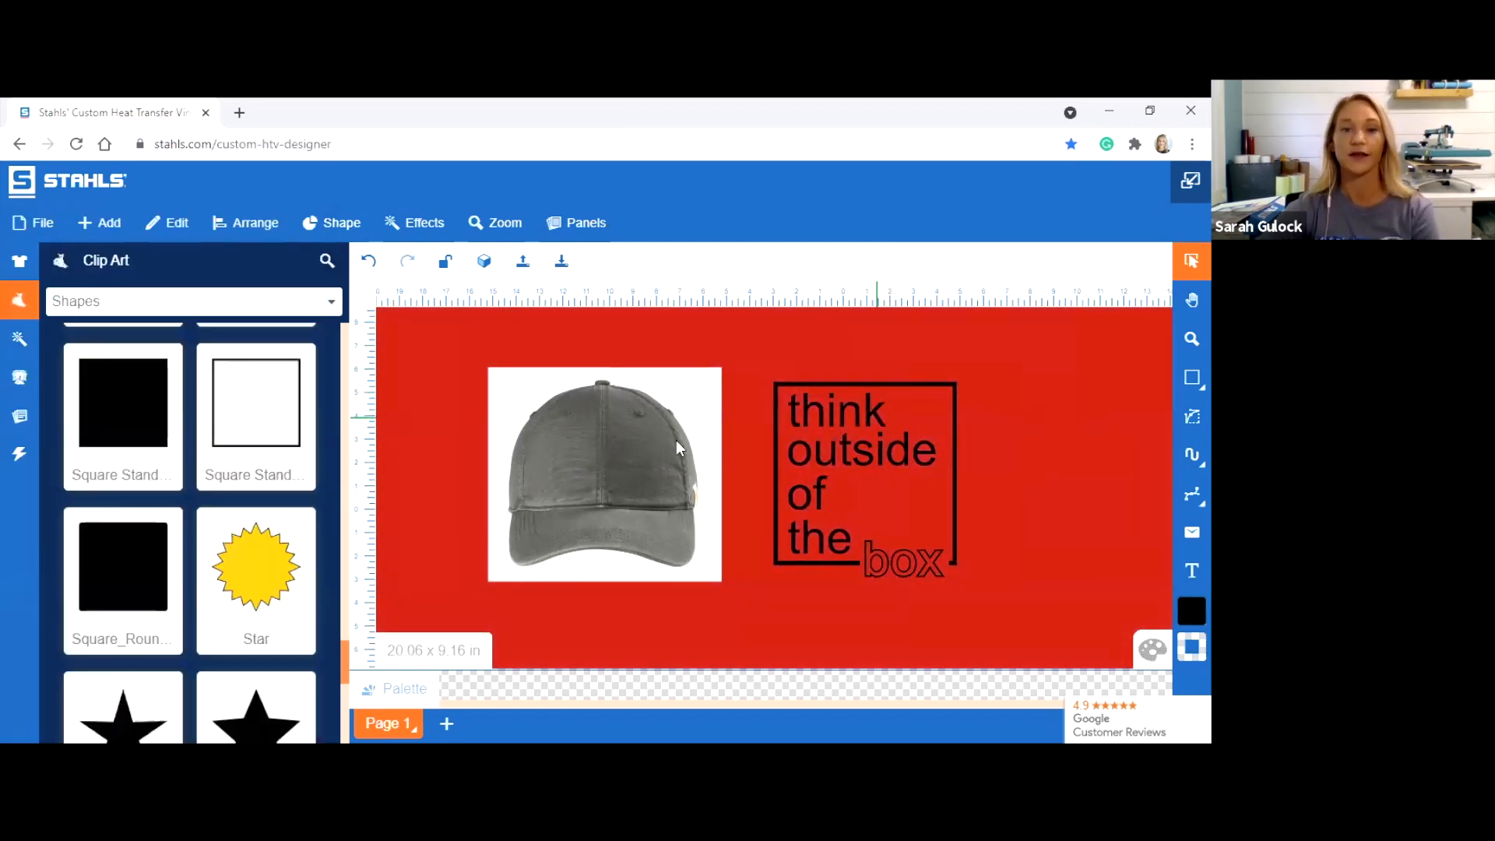
mouse_move(612, 432)
mouse_down()
mouse_move(609, 402)
mouse_move(628, 415)
mouse_up()
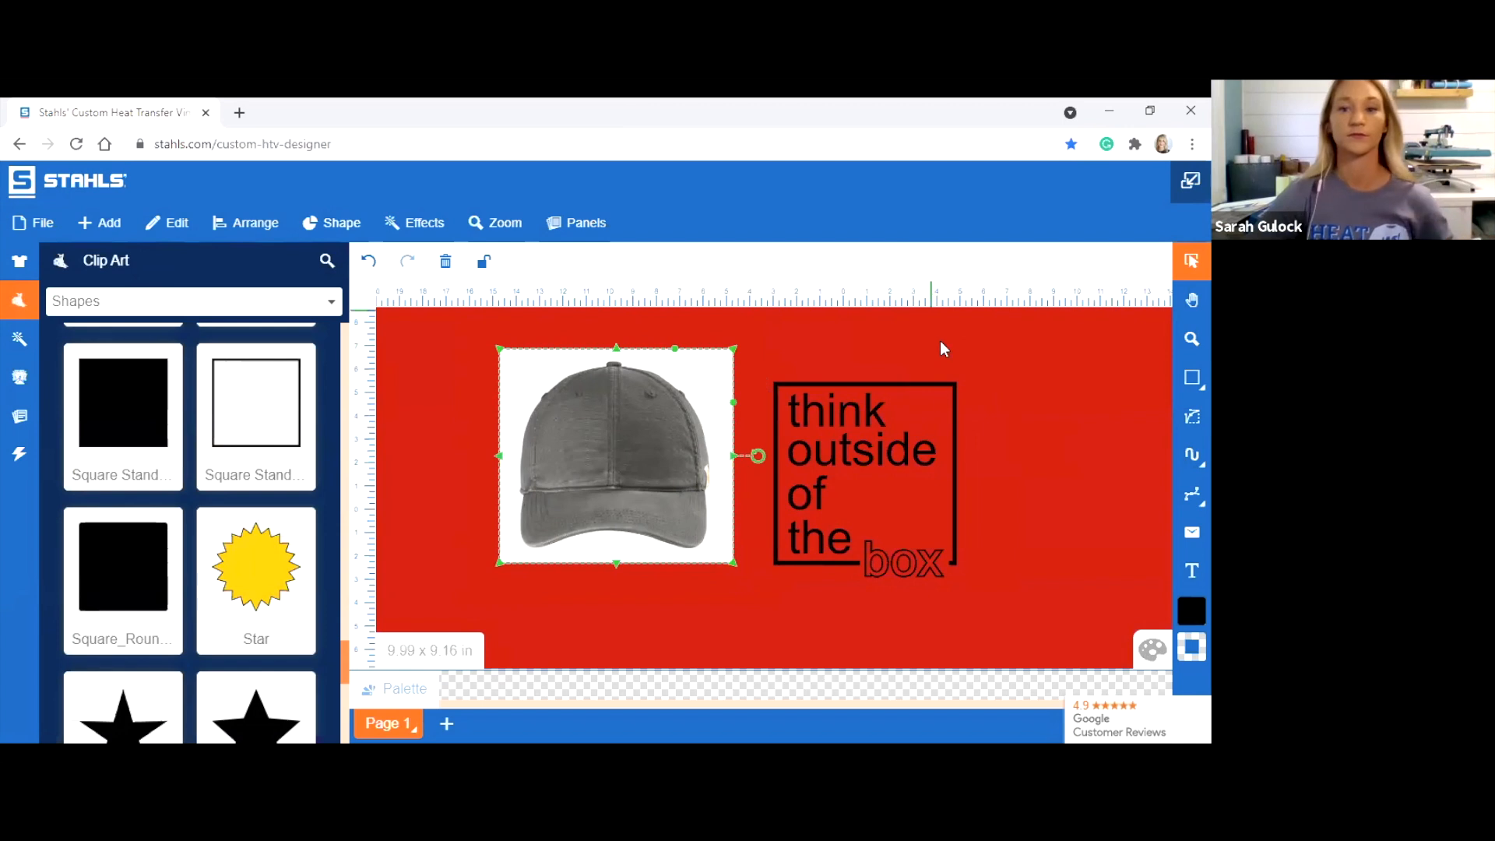
click(955, 394)
click(972, 390)
Delete the cap picture from the canvas
click(555, 479)
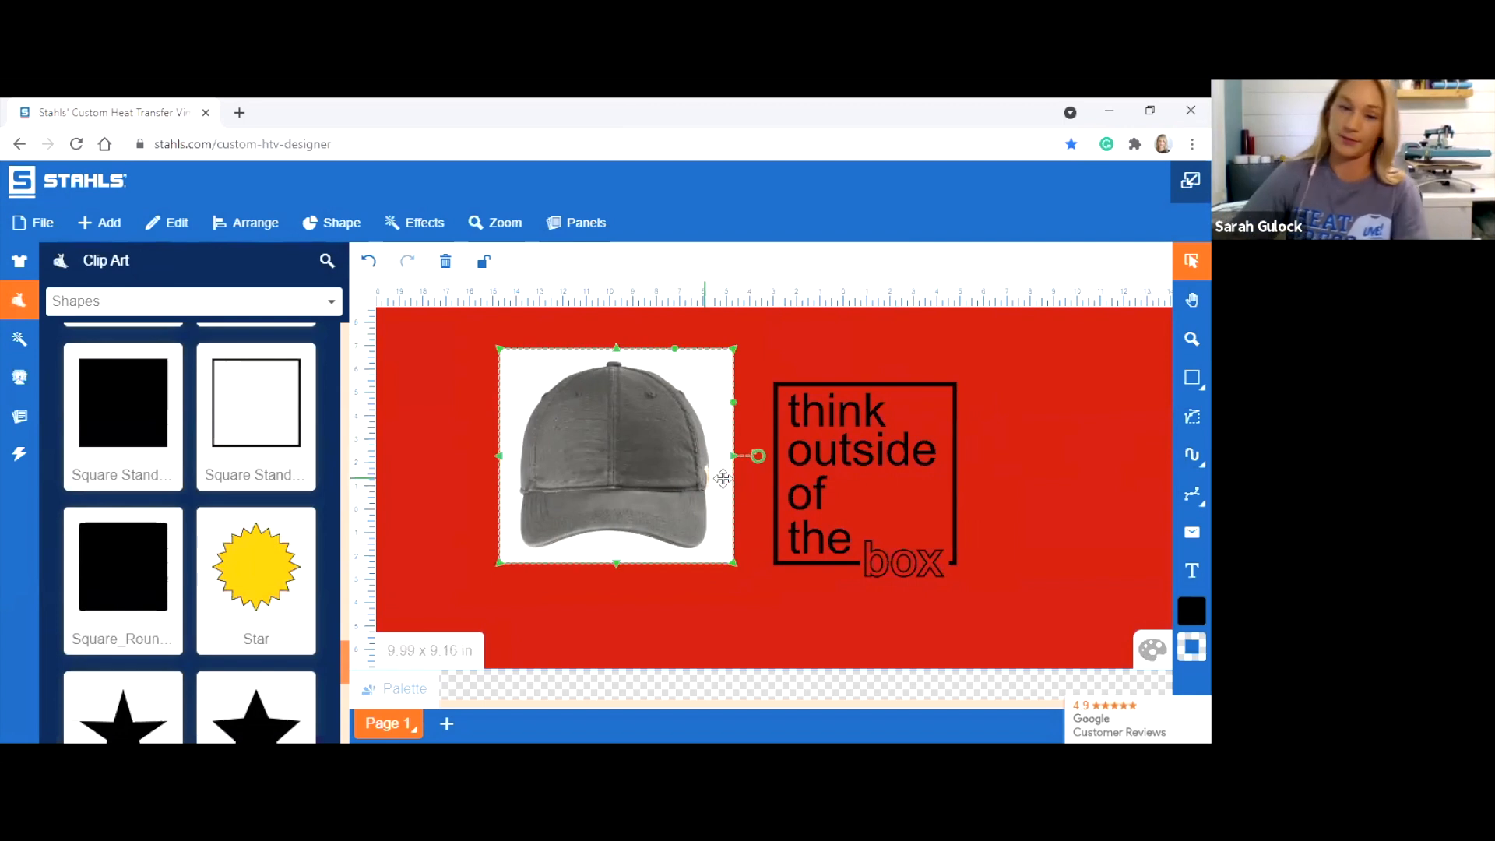
click(1124, 463)
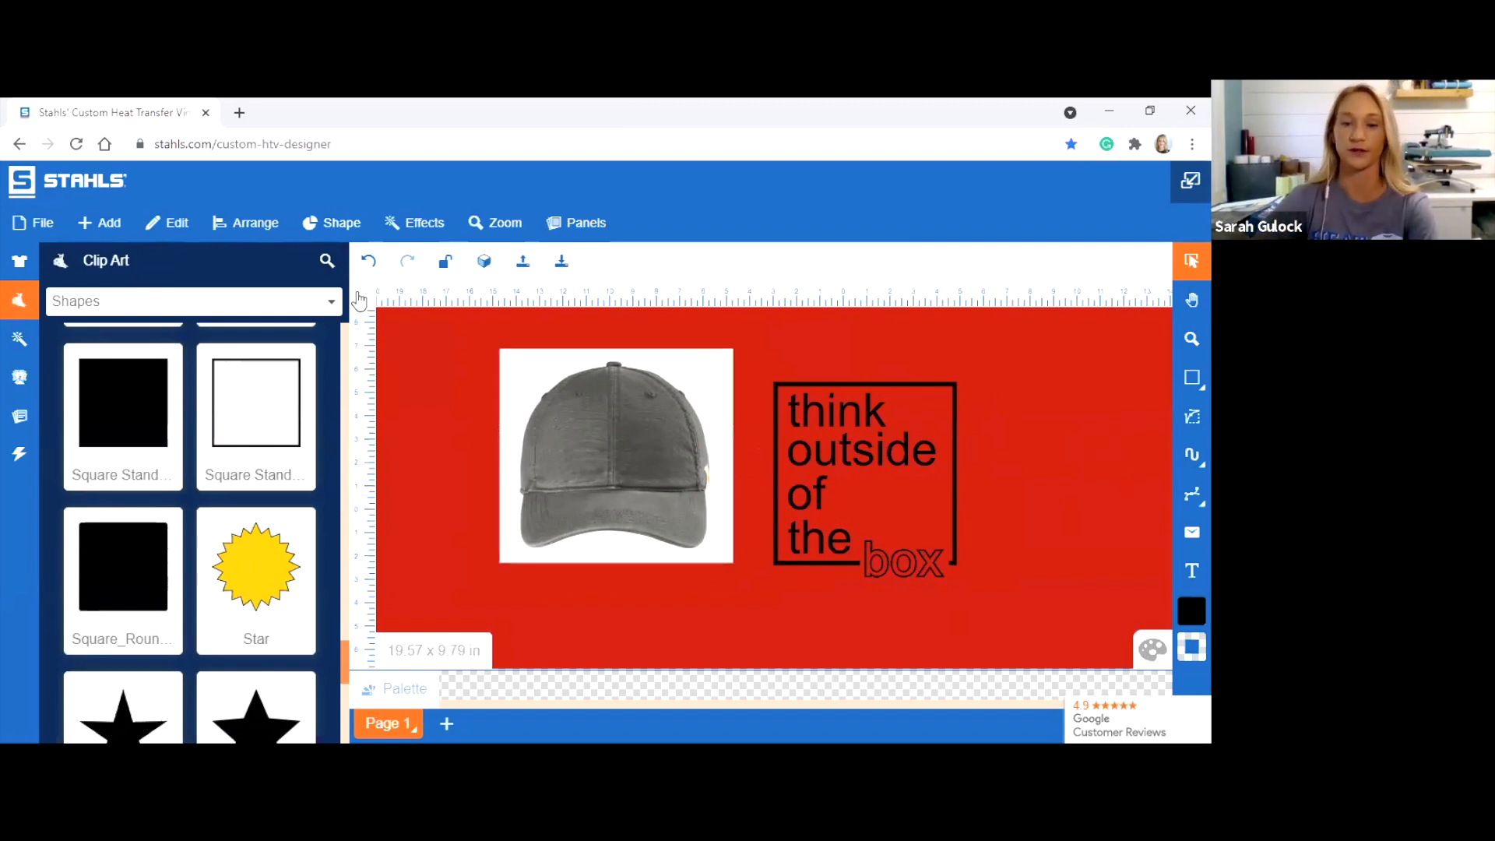
key(Delete)
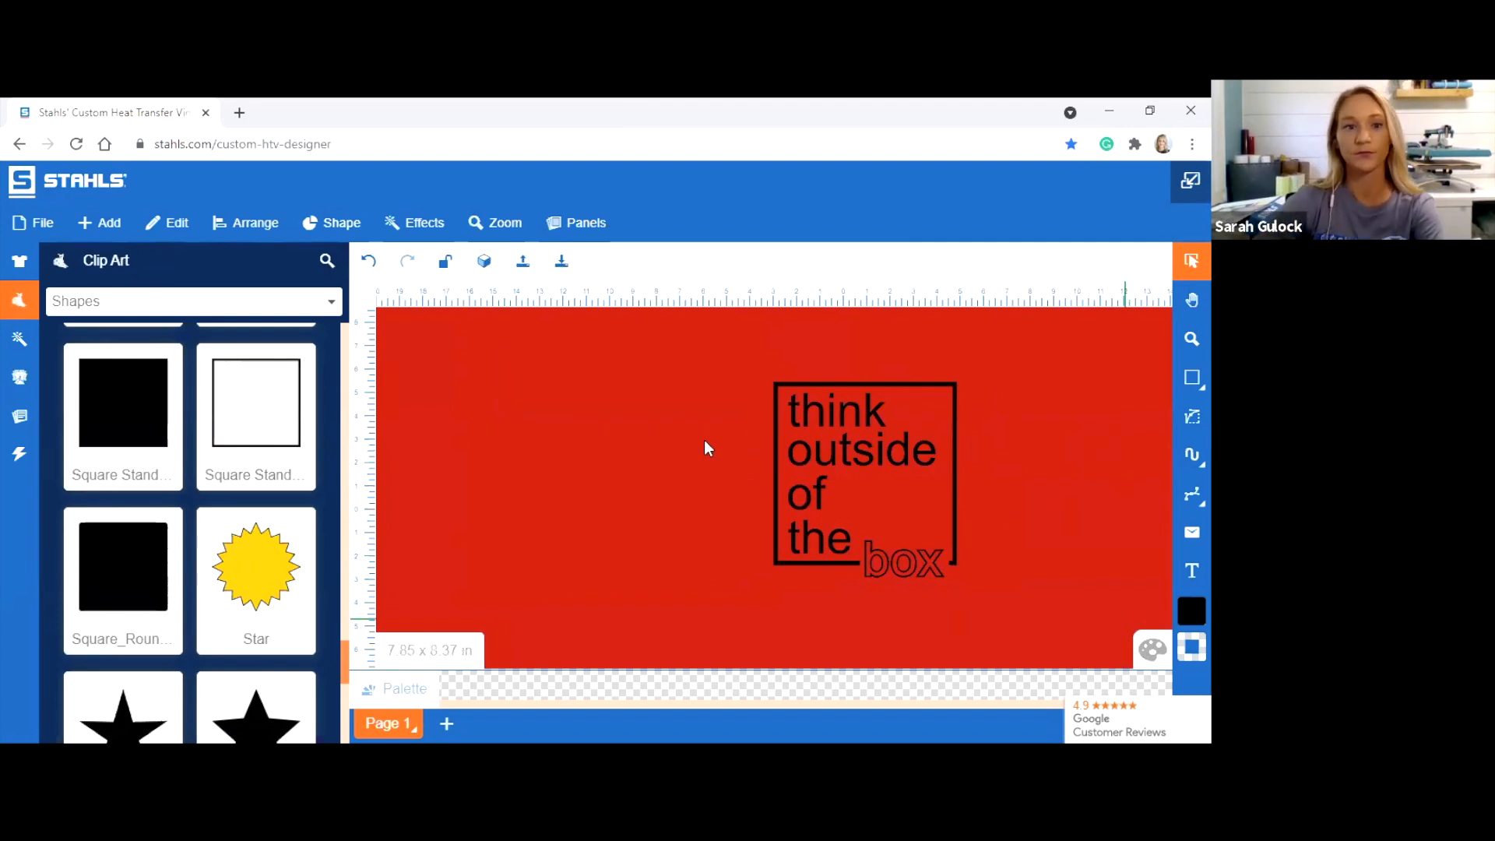
Add the DM476_HthRed V-neck shirt from the background library behind the framed text
click(16, 268)
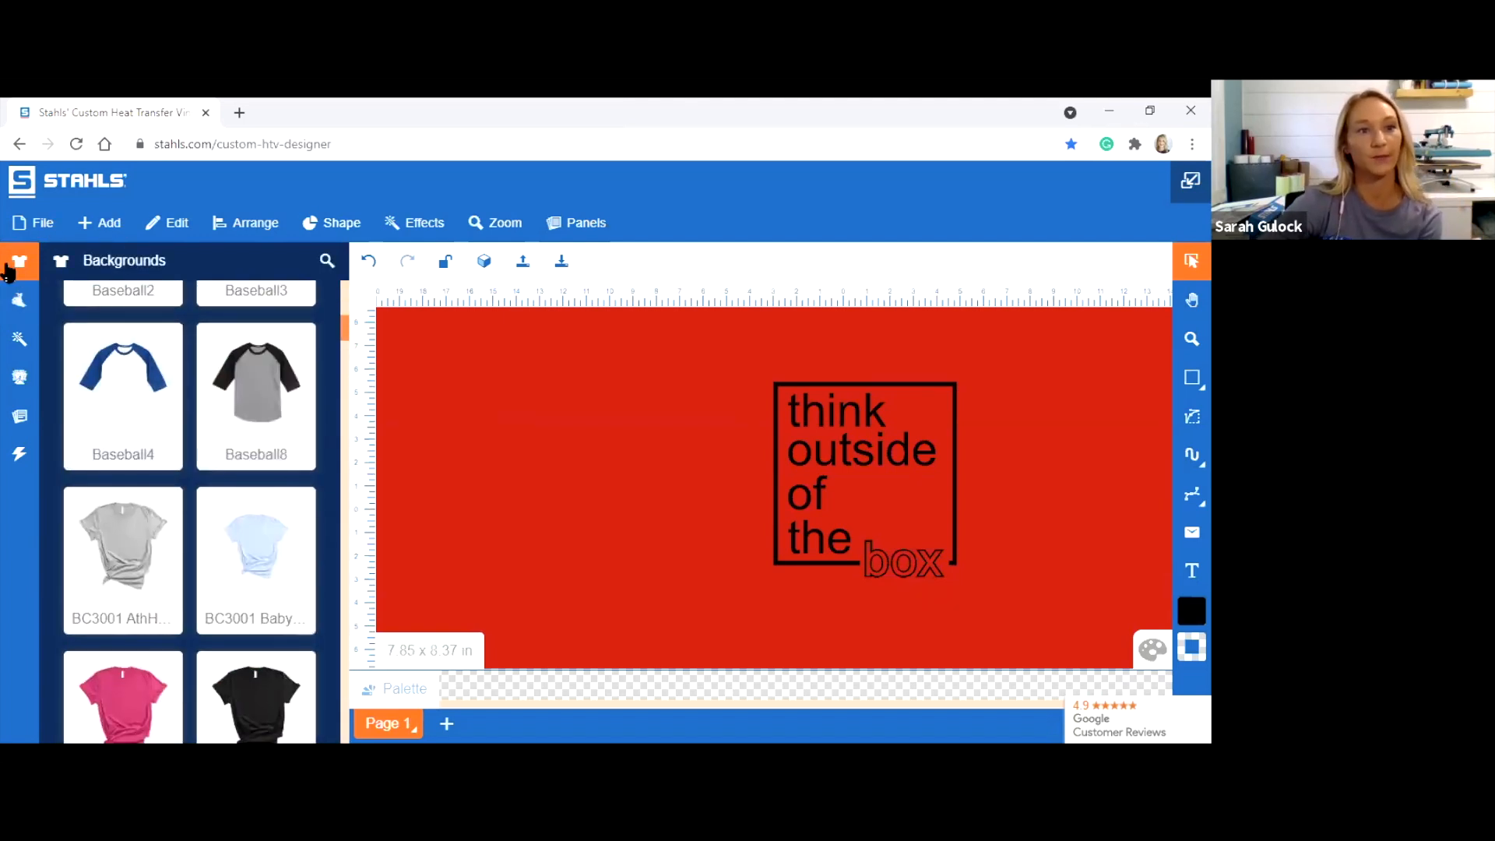
click(91, 224)
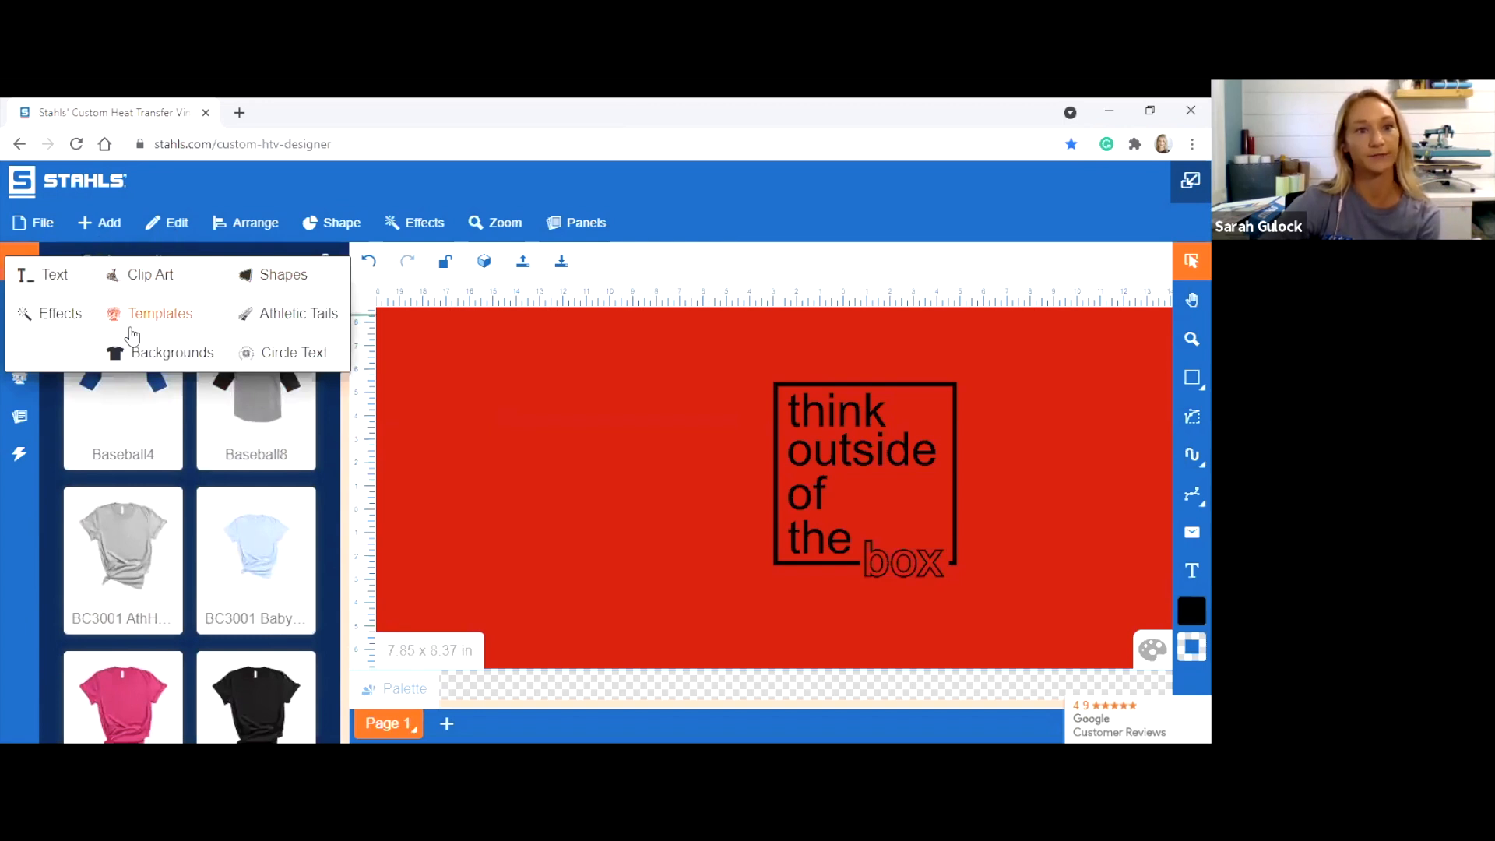
click(124, 227)
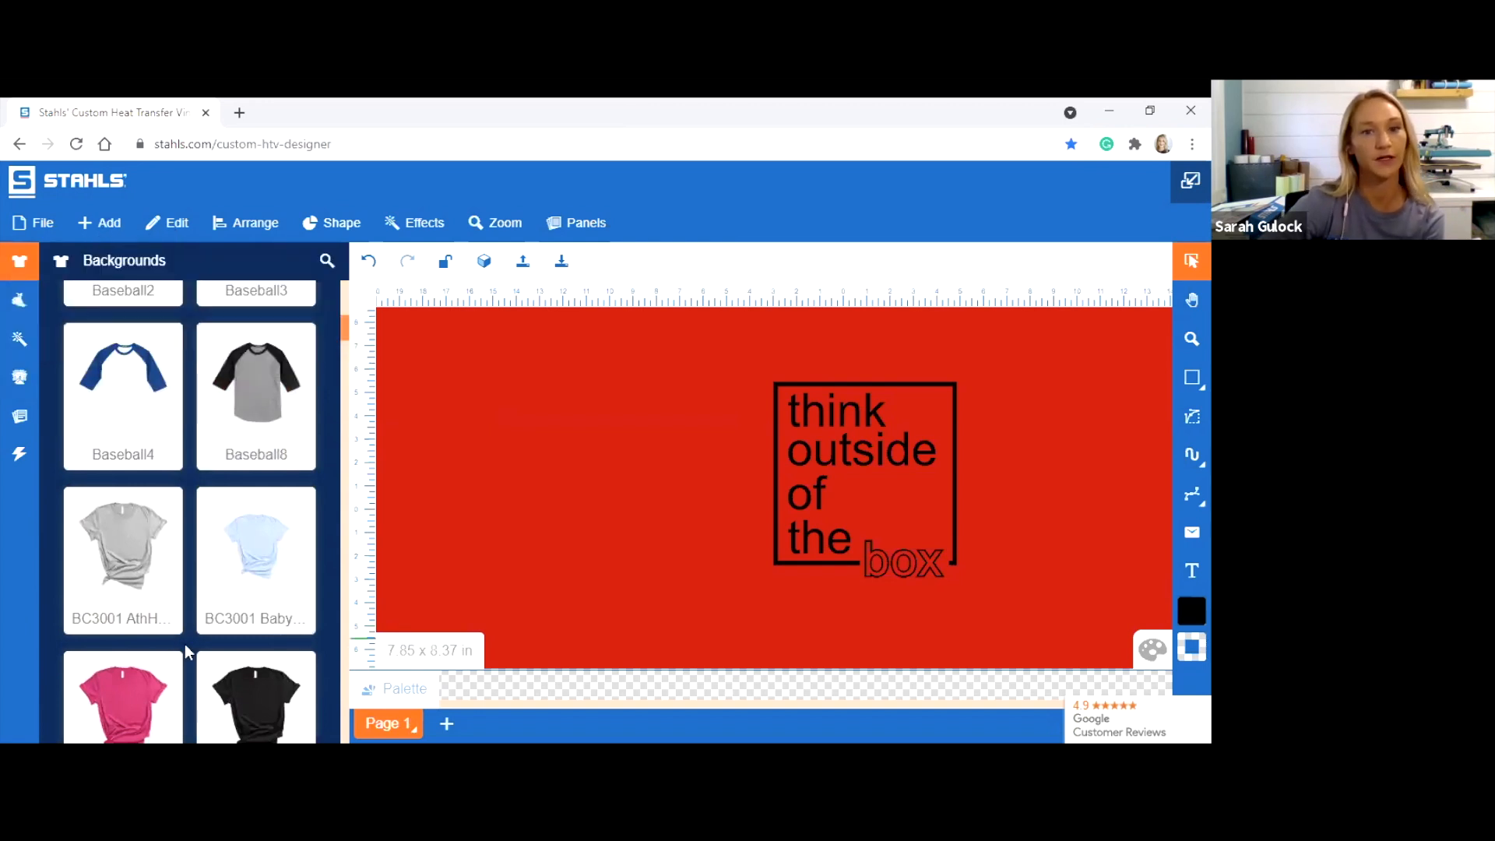
scroll(195, 616, up, 3)
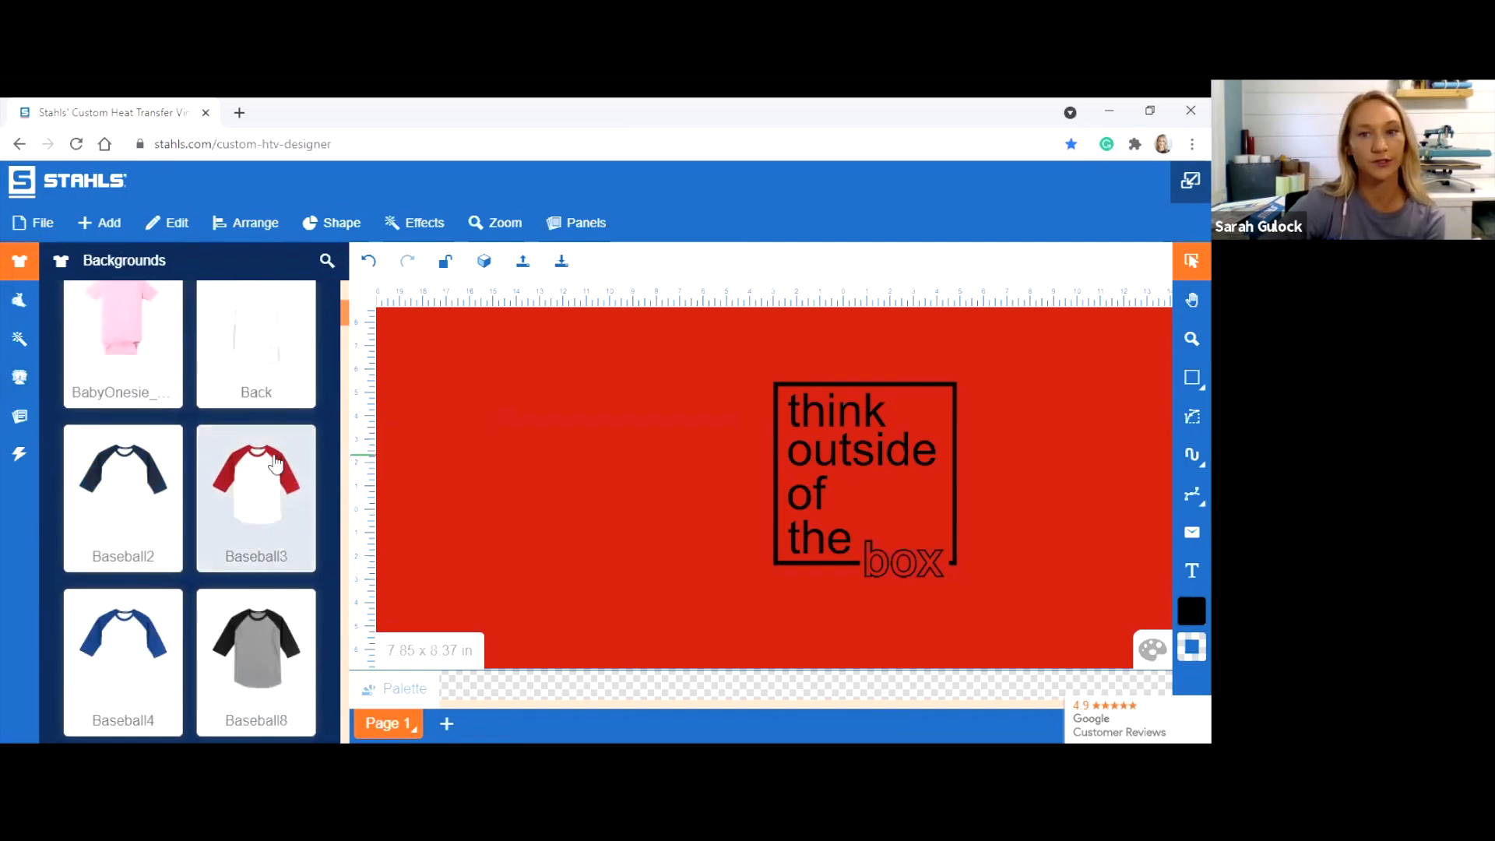
scroll(257, 467, down, 10)
scroll(237, 506, down, 10)
click(119, 421)
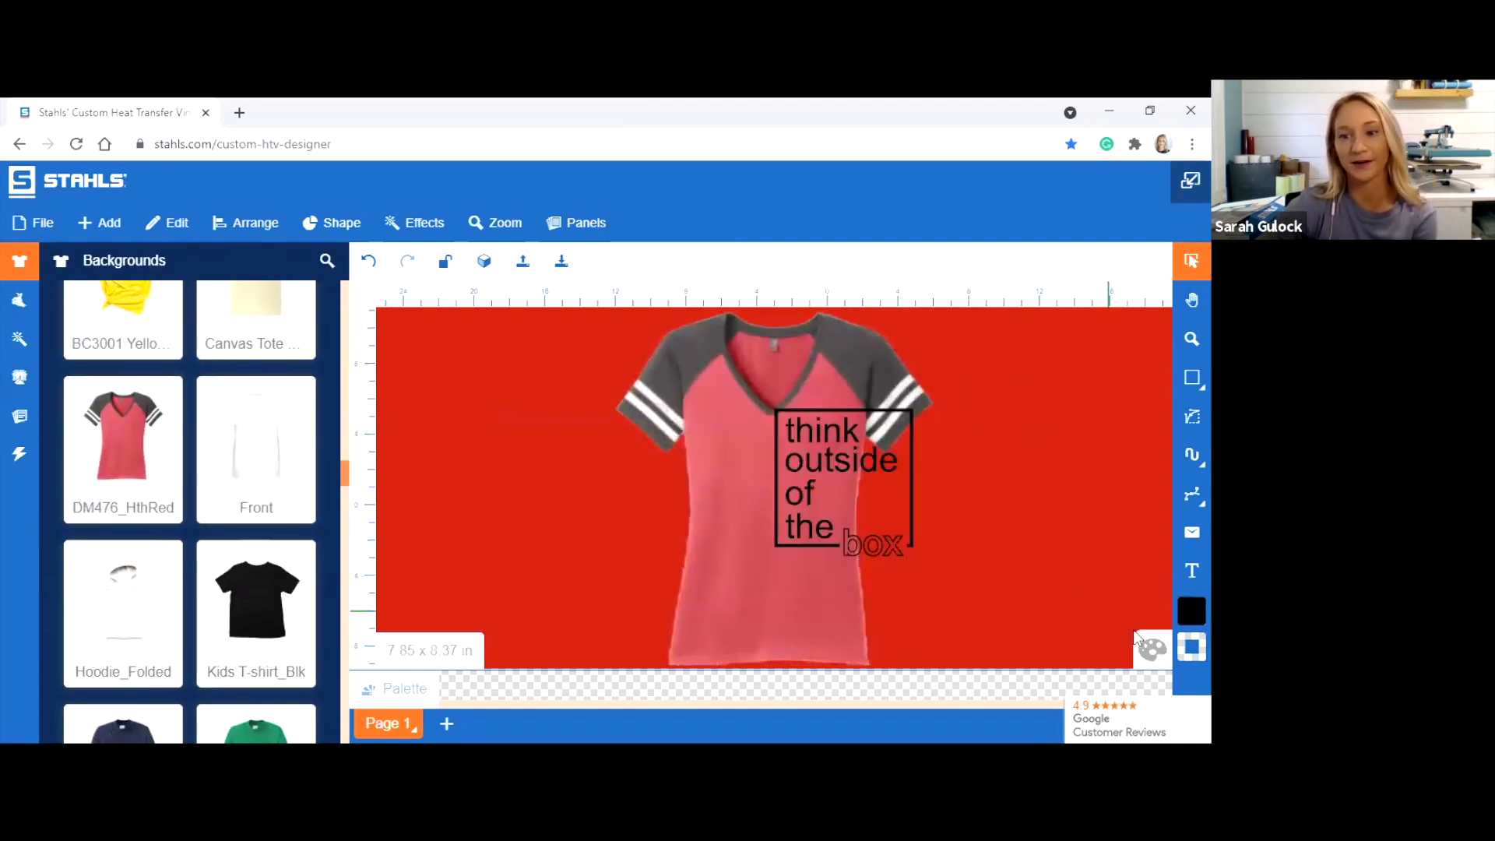
Set the canvas background color to white
click(1138, 640)
drag(102, 409, 4, 282)
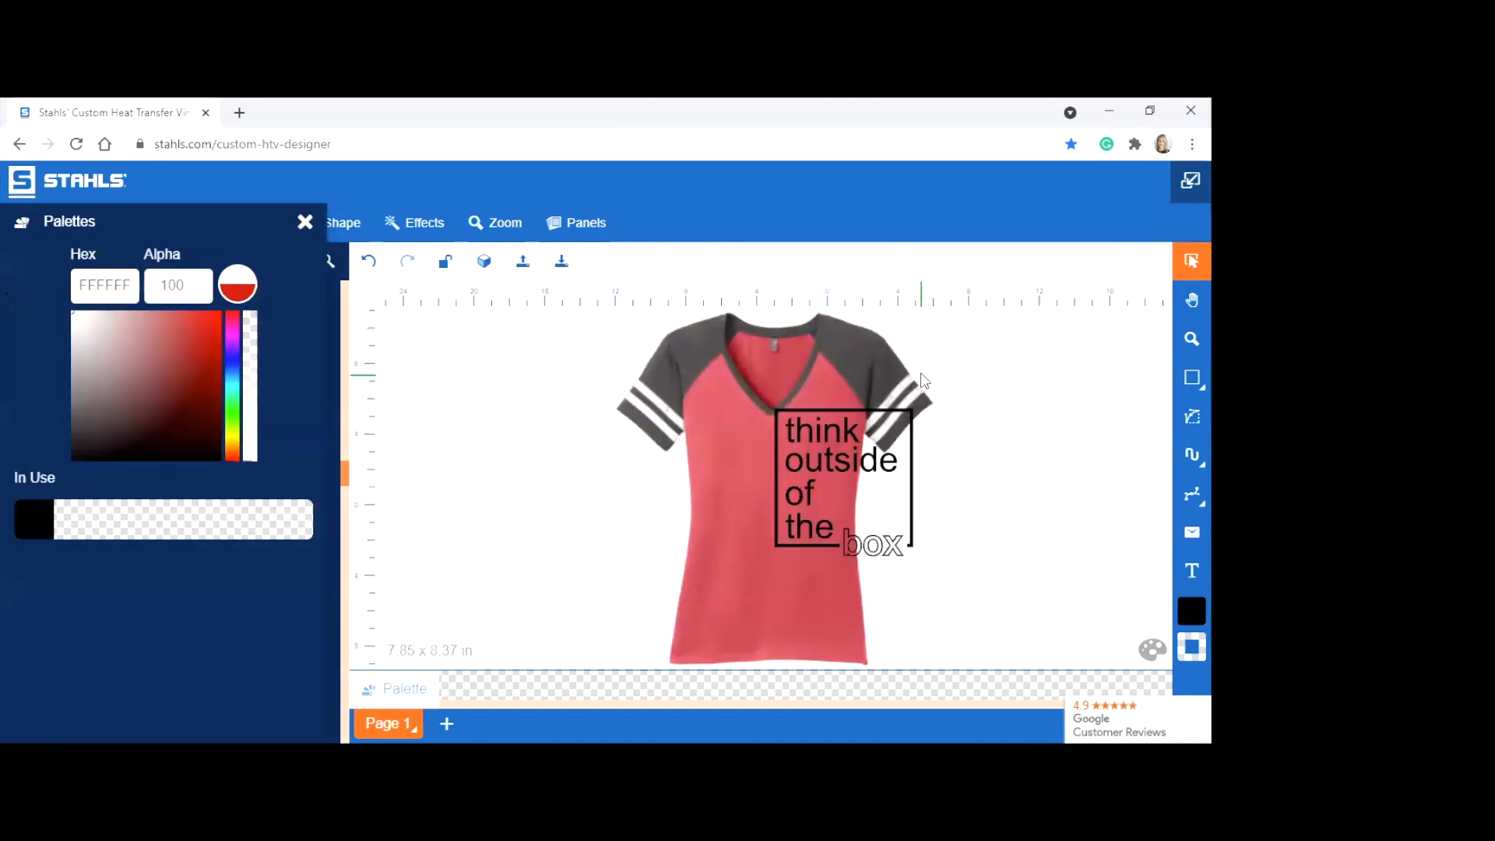
click(1031, 554)
Move the framed text onto the shirt's chest and shrink it to about 4.7 × 5 in
drag(1051, 597, 653, 327)
drag(860, 489, 814, 487)
click(850, 354)
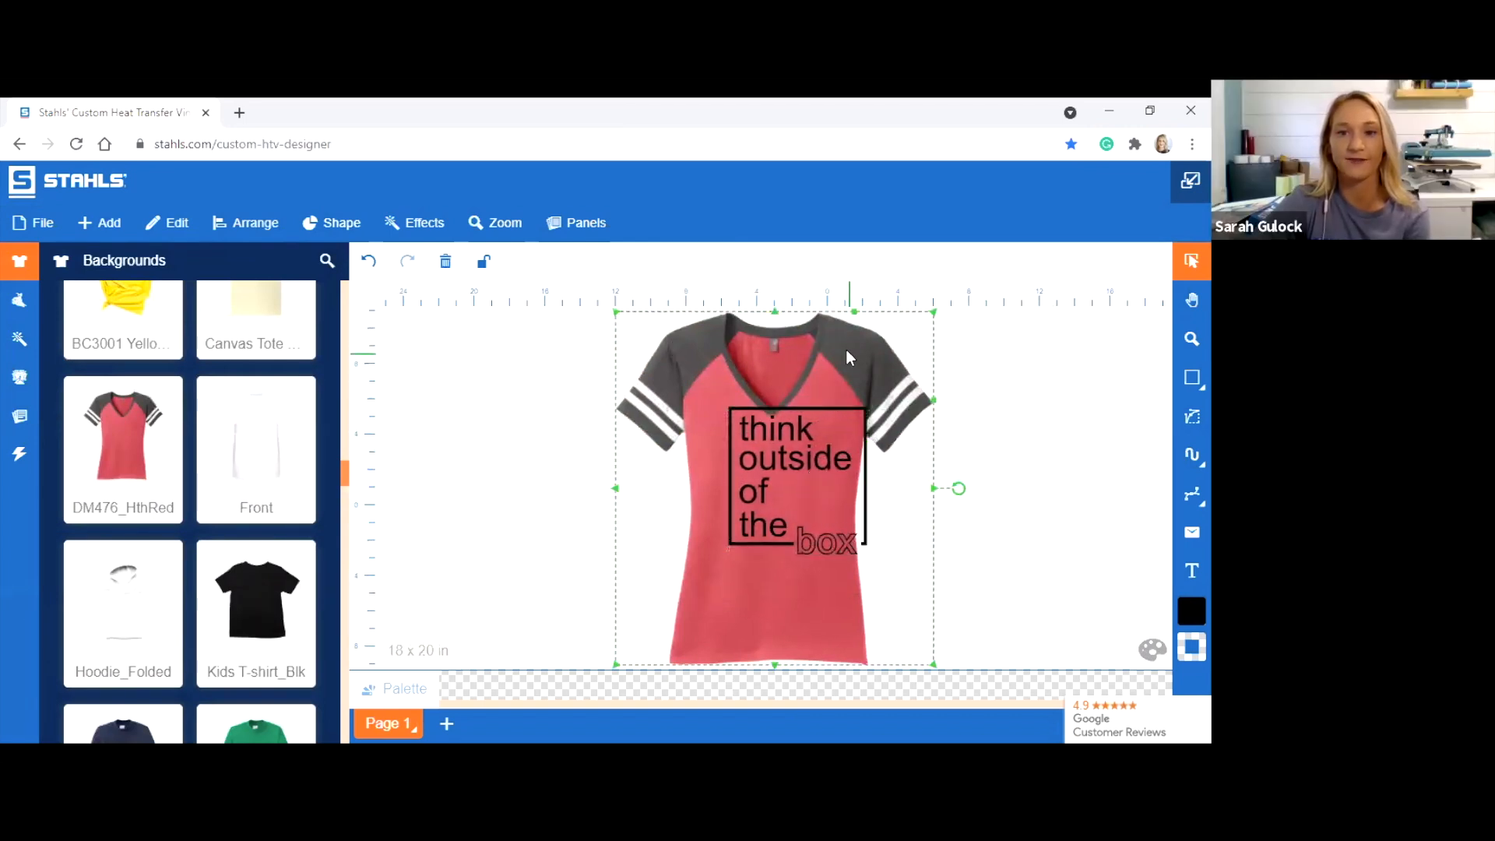
drag(1017, 564, 659, 393)
drag(740, 423, 746, 467)
Recolor the framed text on the shirt from black to white
click(526, 260)
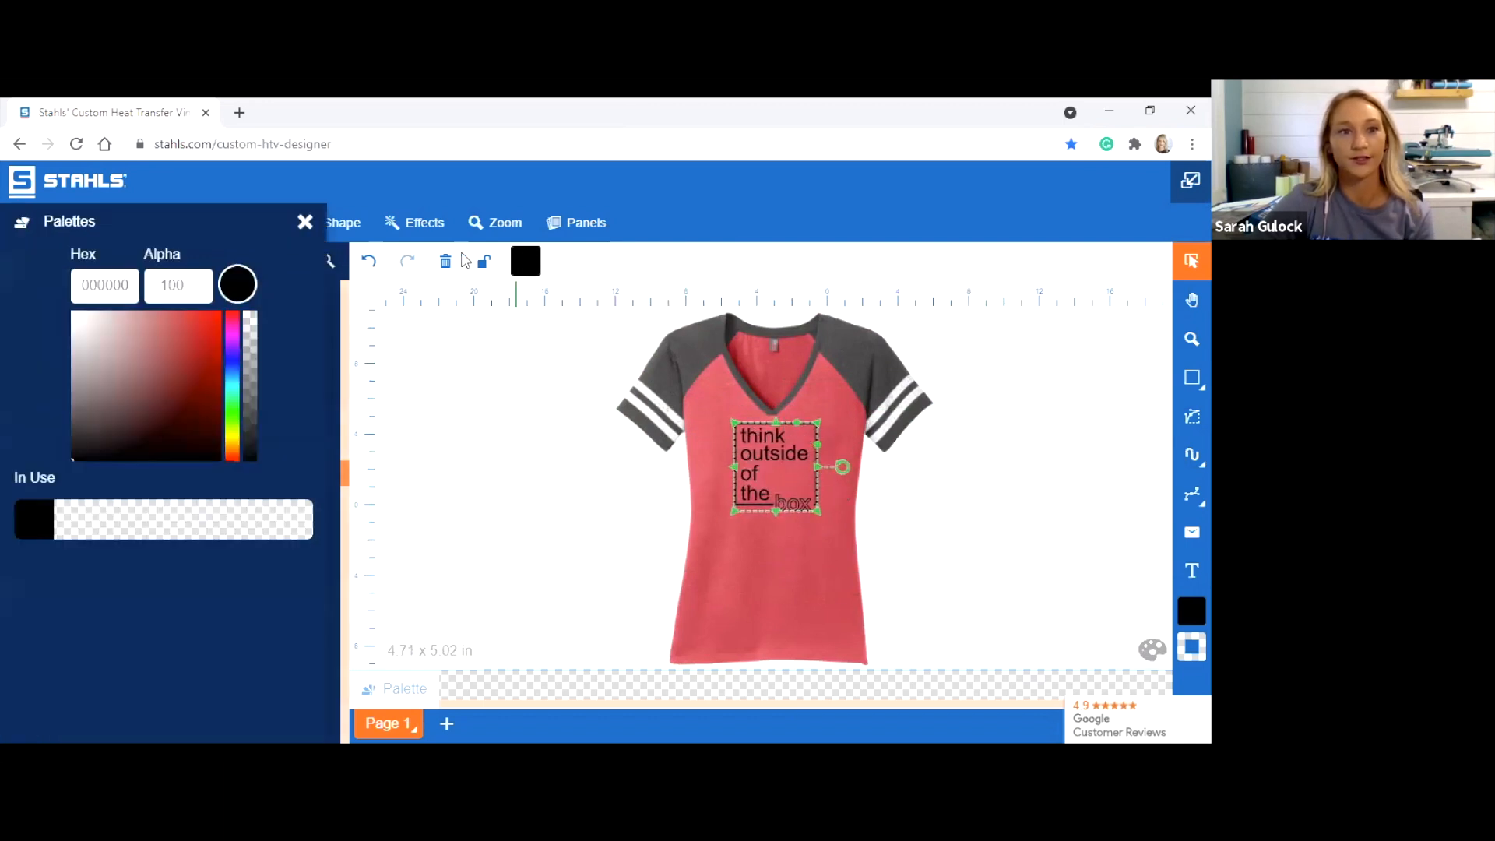
drag(126, 390, 34, 285)
click(997, 406)
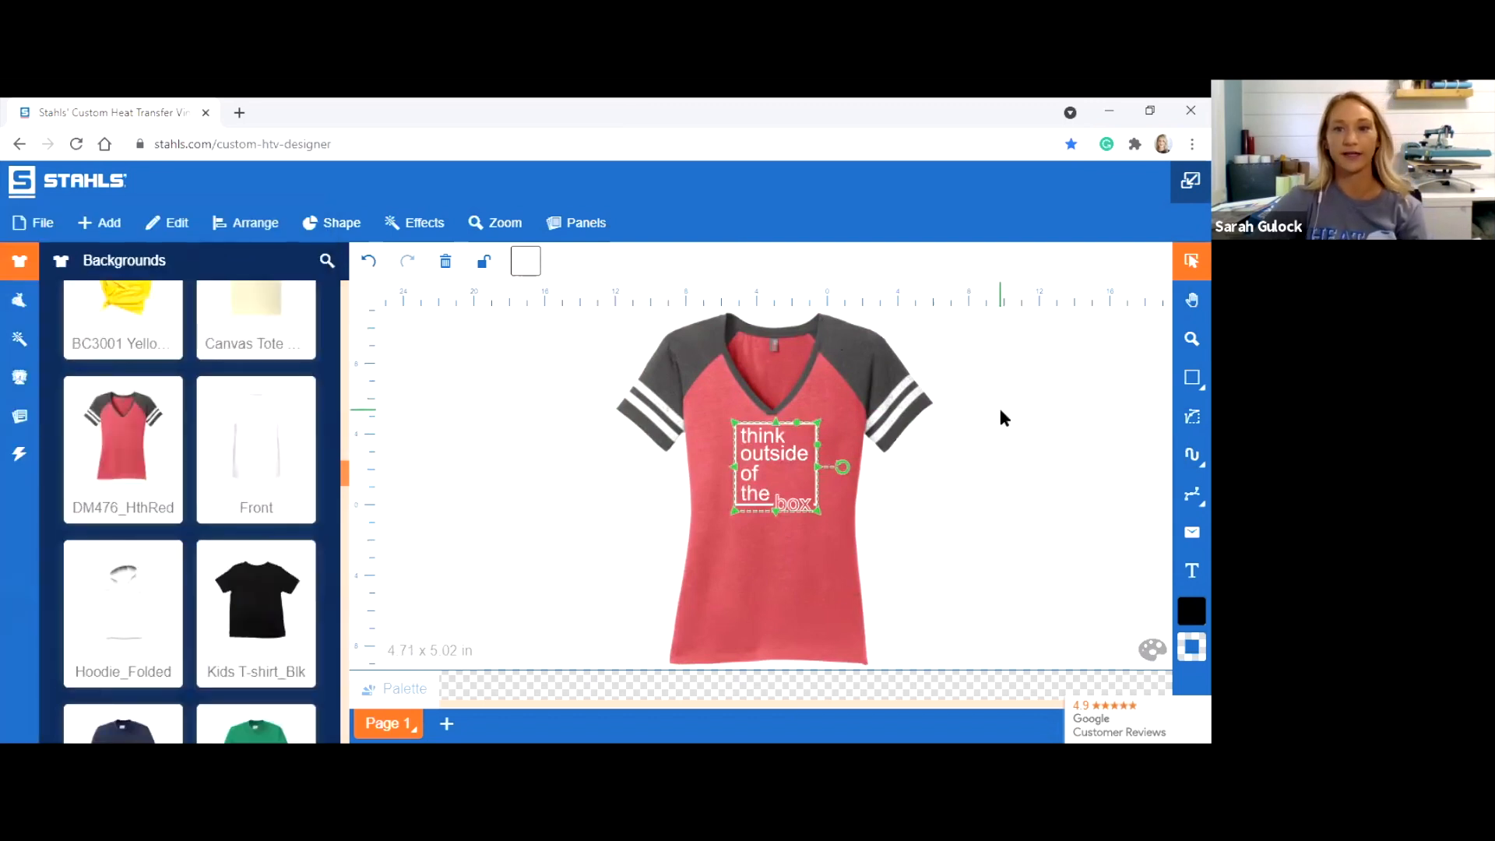
Nudge the shirt slightly to the right behind the white framed text and undo the stray drag that follows
click(858, 352)
drag(855, 349, 862, 347)
click(1037, 458)
drag(1042, 562, 785, 455)
key(ctrl+z)
Duplicate the white framed text, place the copy on the canvas left of the shirt, and recolor it black
drag(991, 556, 662, 396)
key(ctrl+c)
key(ctrl+v)
drag(797, 451, 515, 496)
click(526, 261)
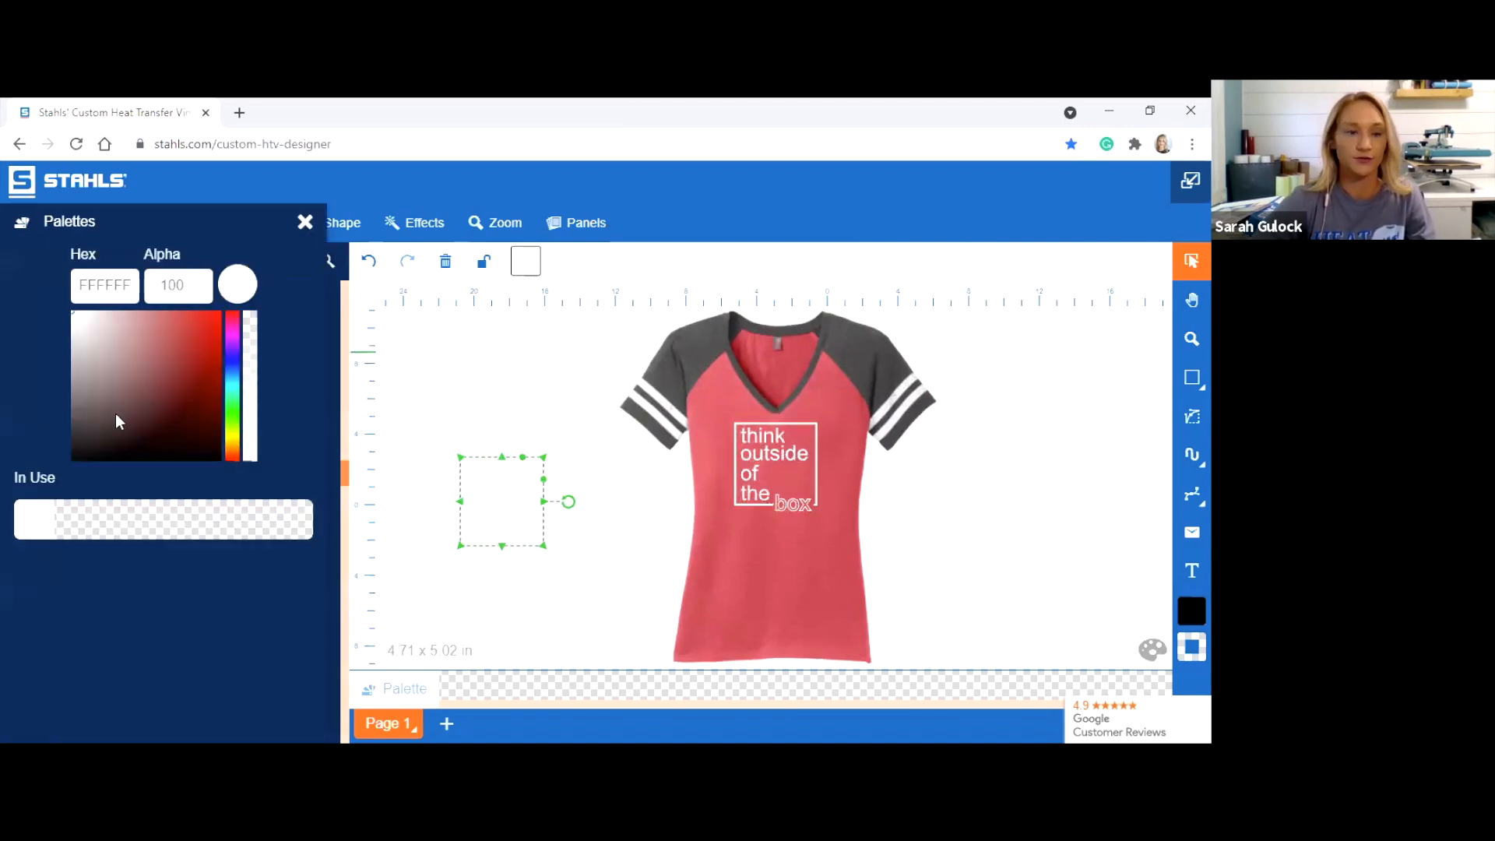
click(81, 454)
click(589, 612)
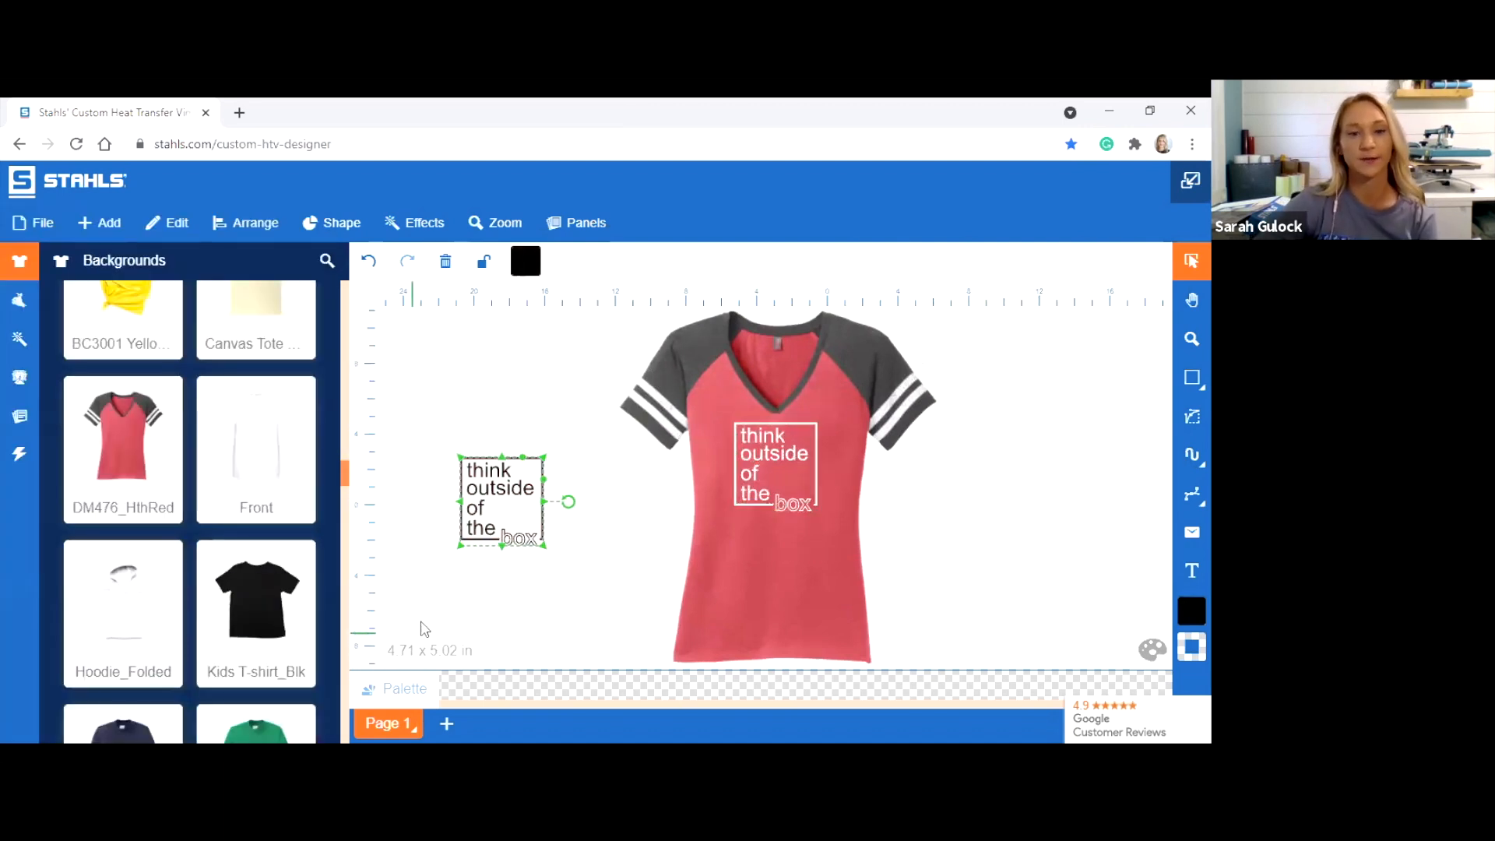
Apply the "full front" 11 × 6 in and "Full tee size" 10 × 8 in Size To Fit presets in turn to the black copy
click(403, 658)
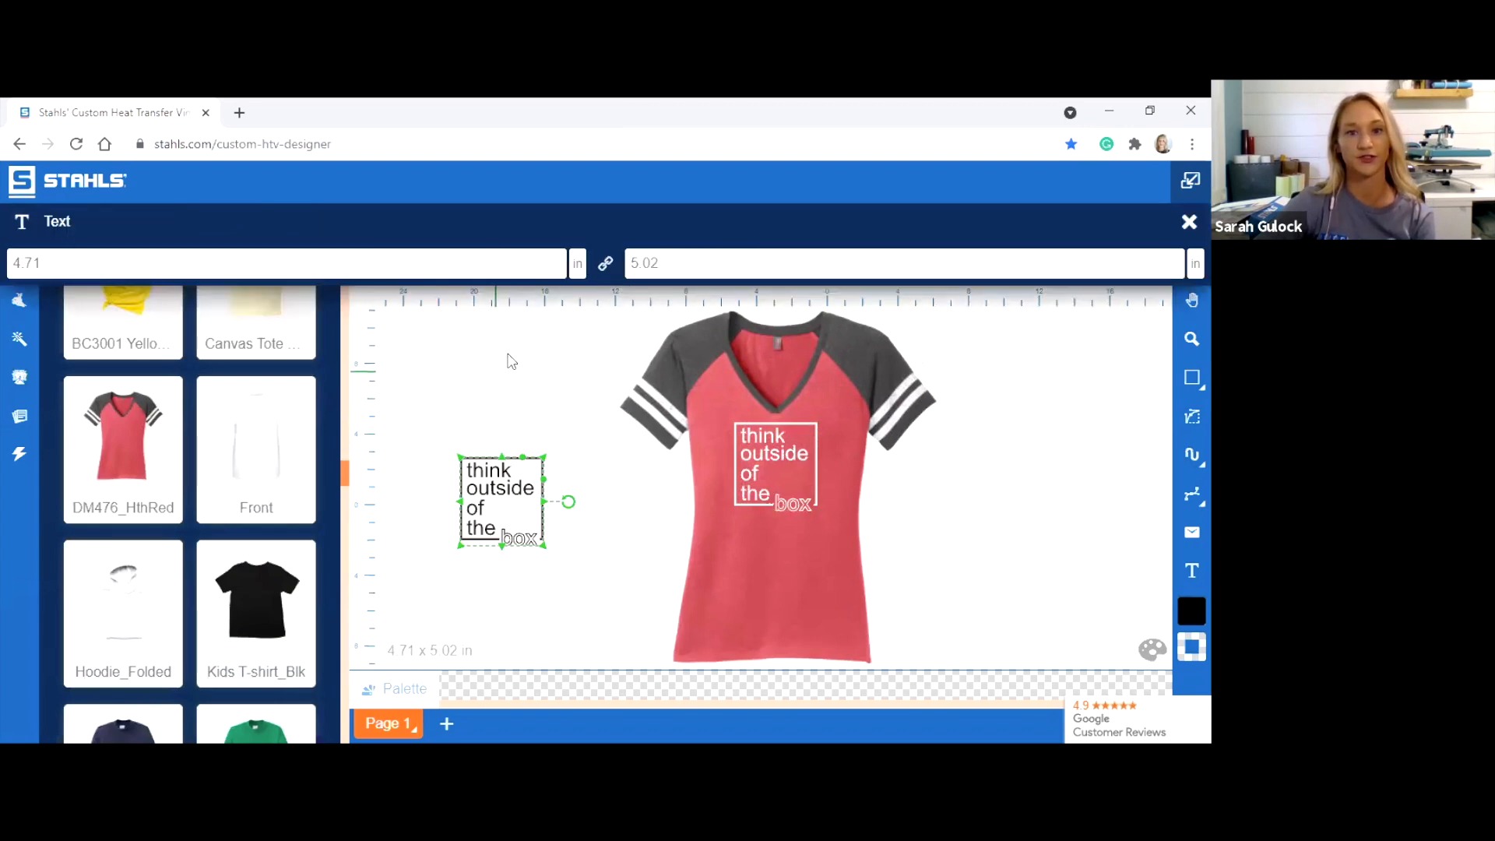
click(30, 232)
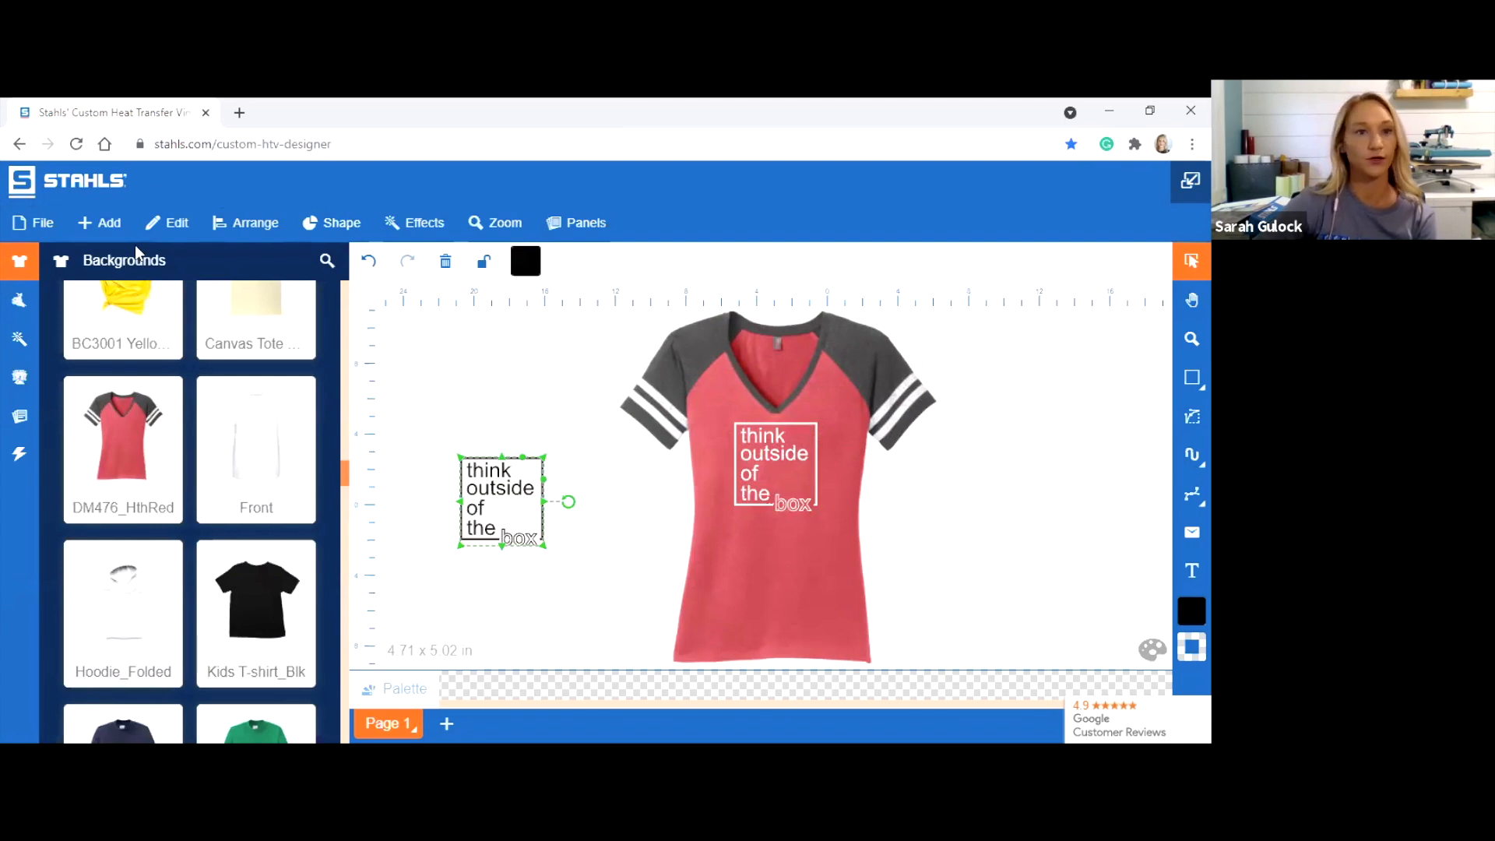
click(160, 225)
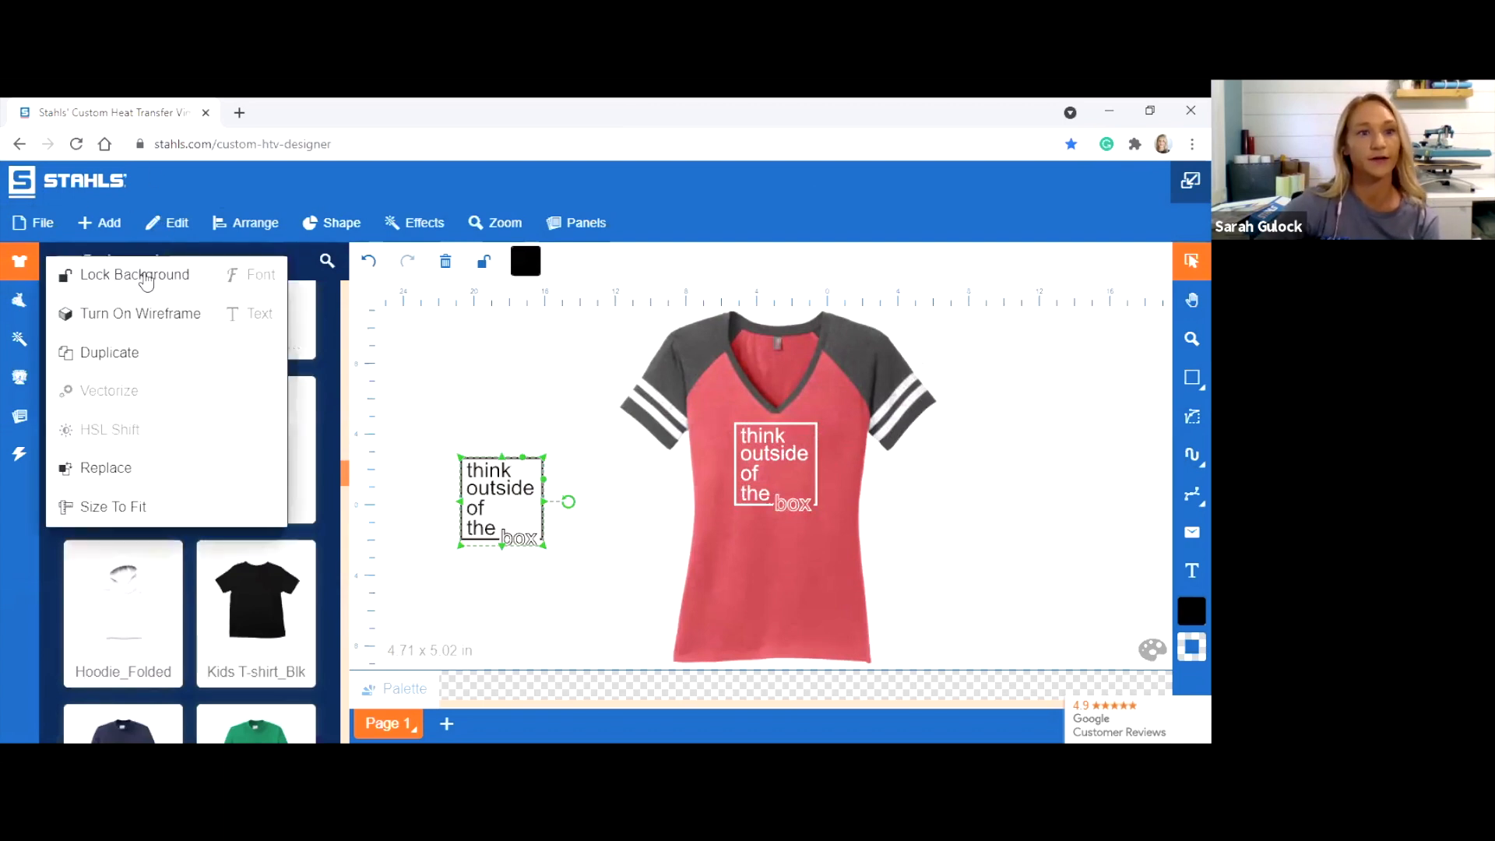
click(113, 508)
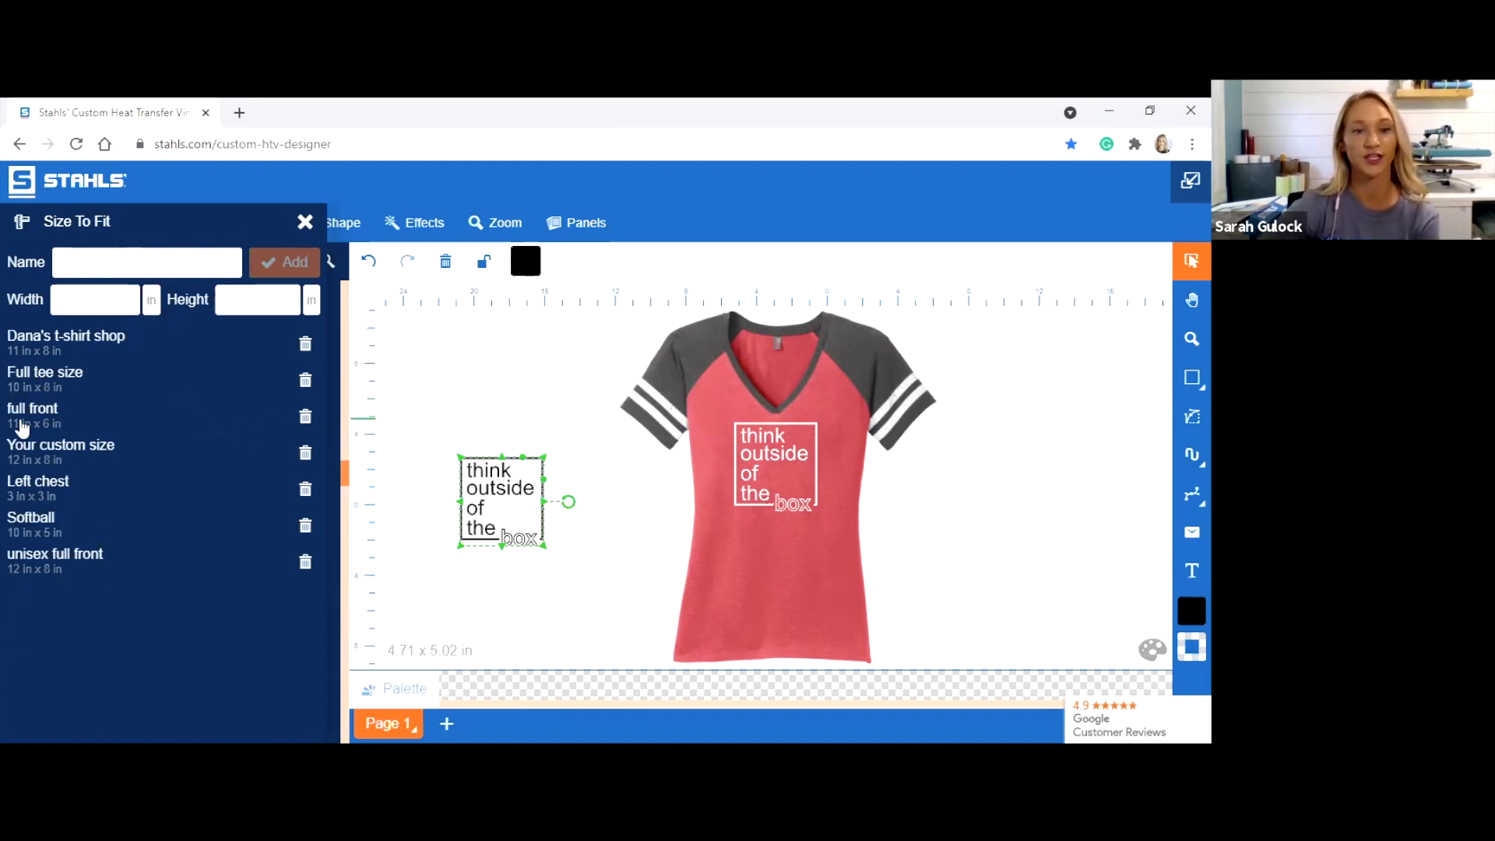
click(22, 428)
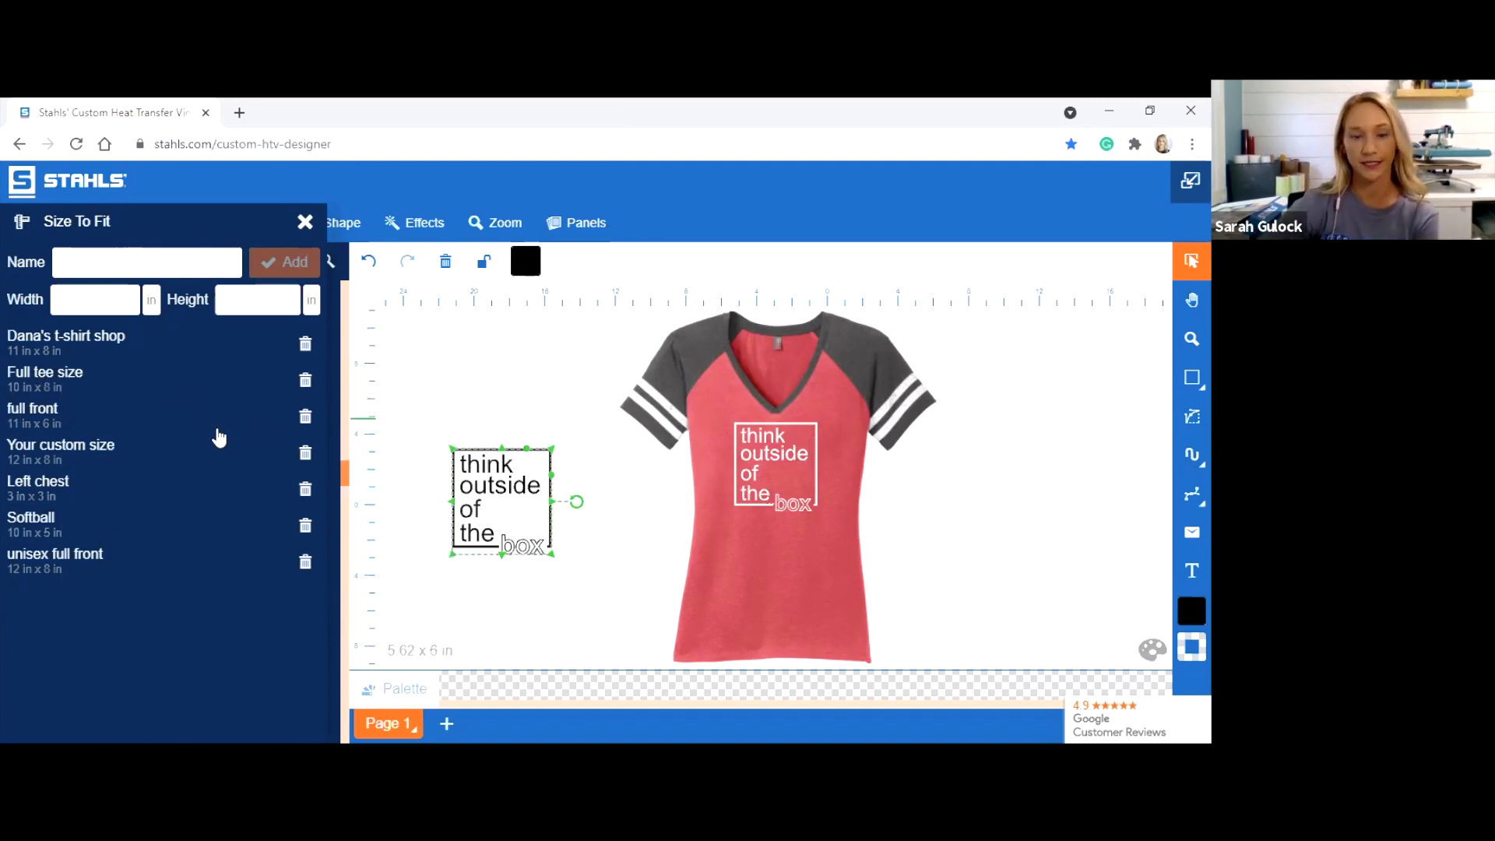
click(107, 392)
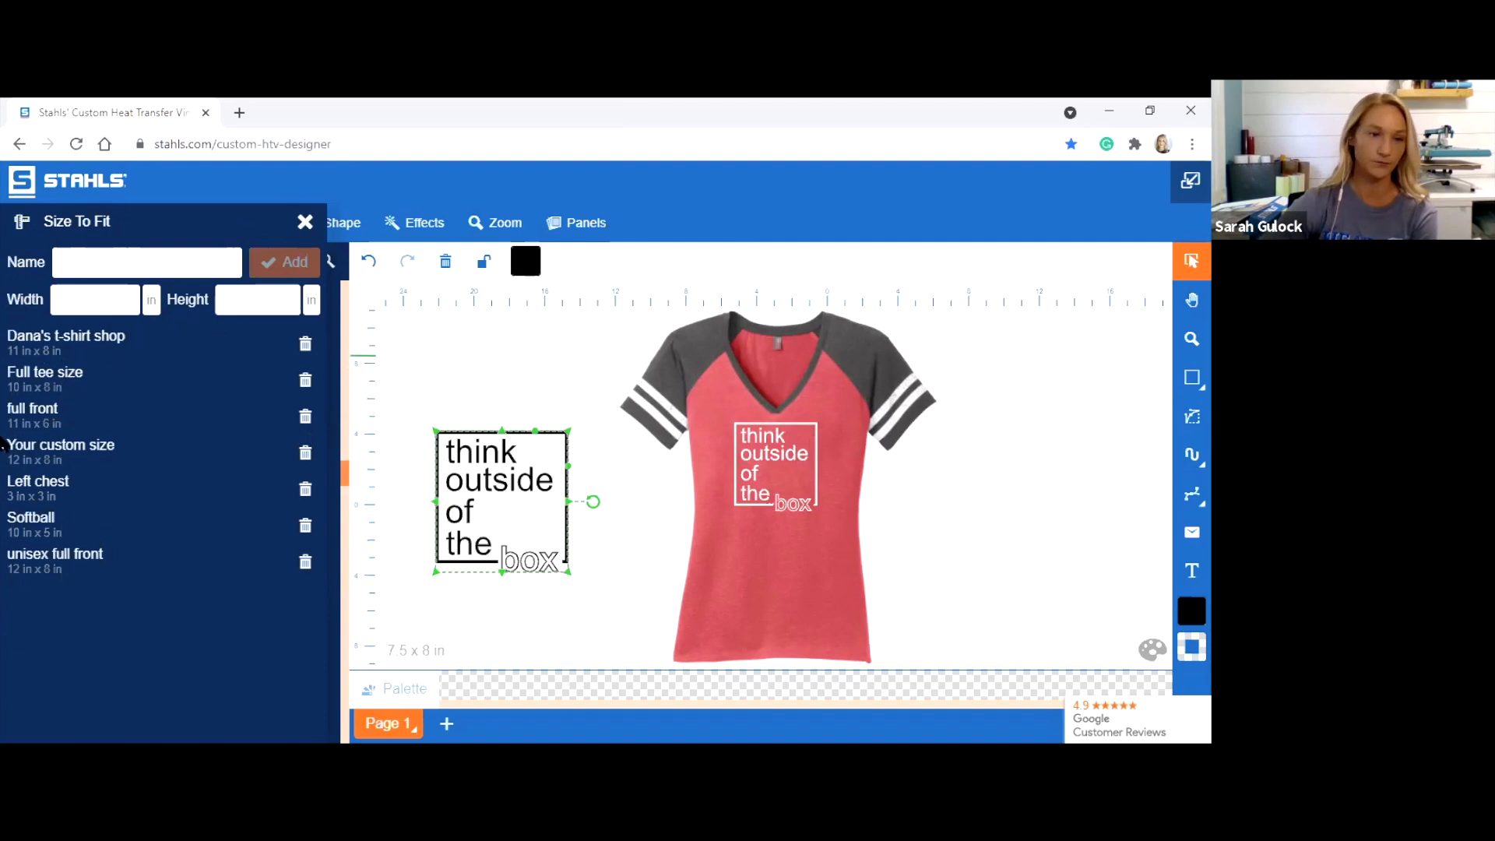
click(112, 263)
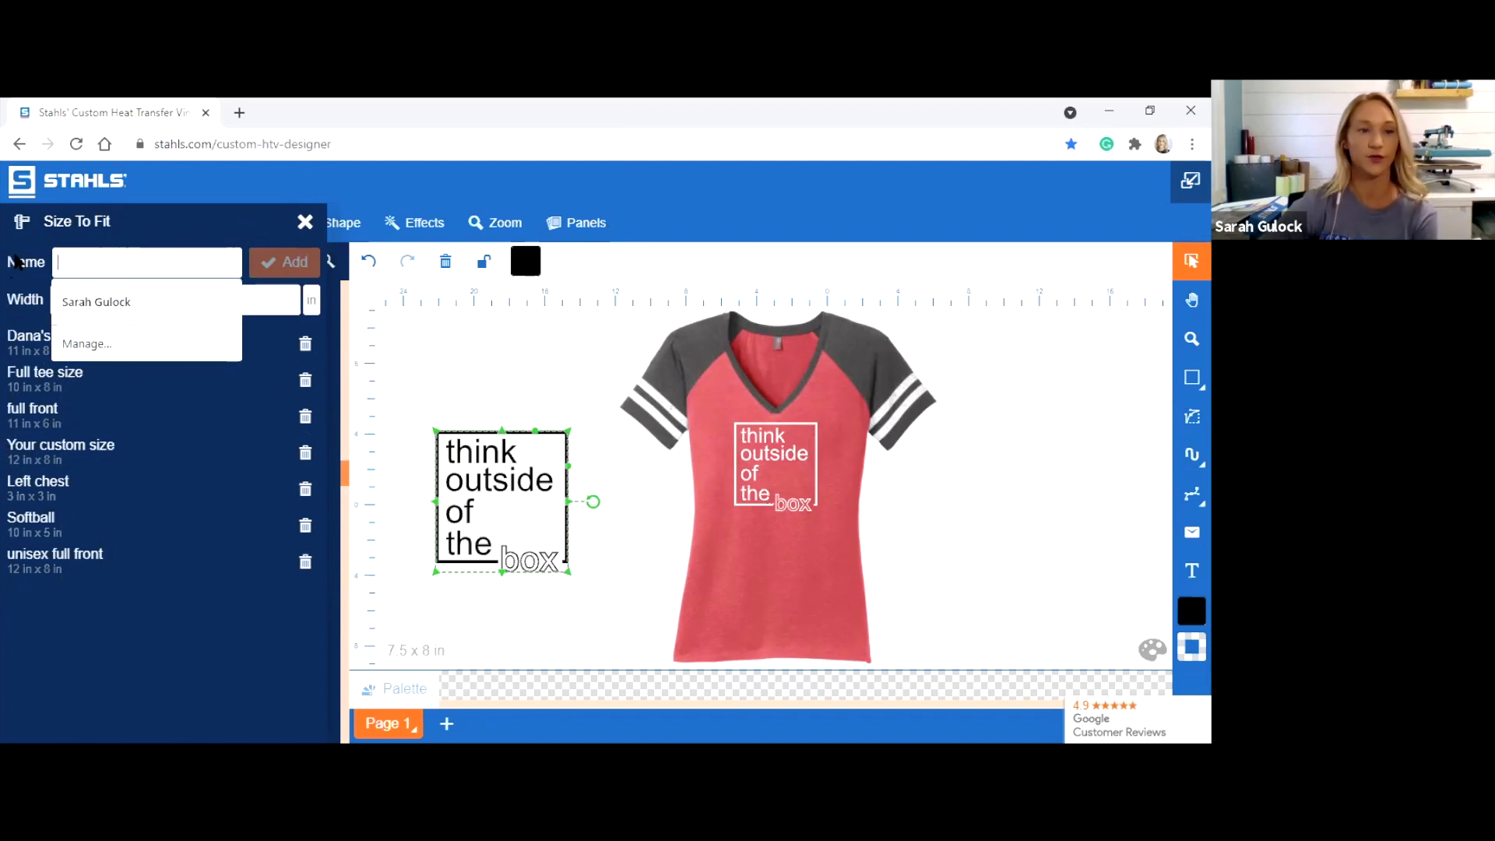
text(tshiert)
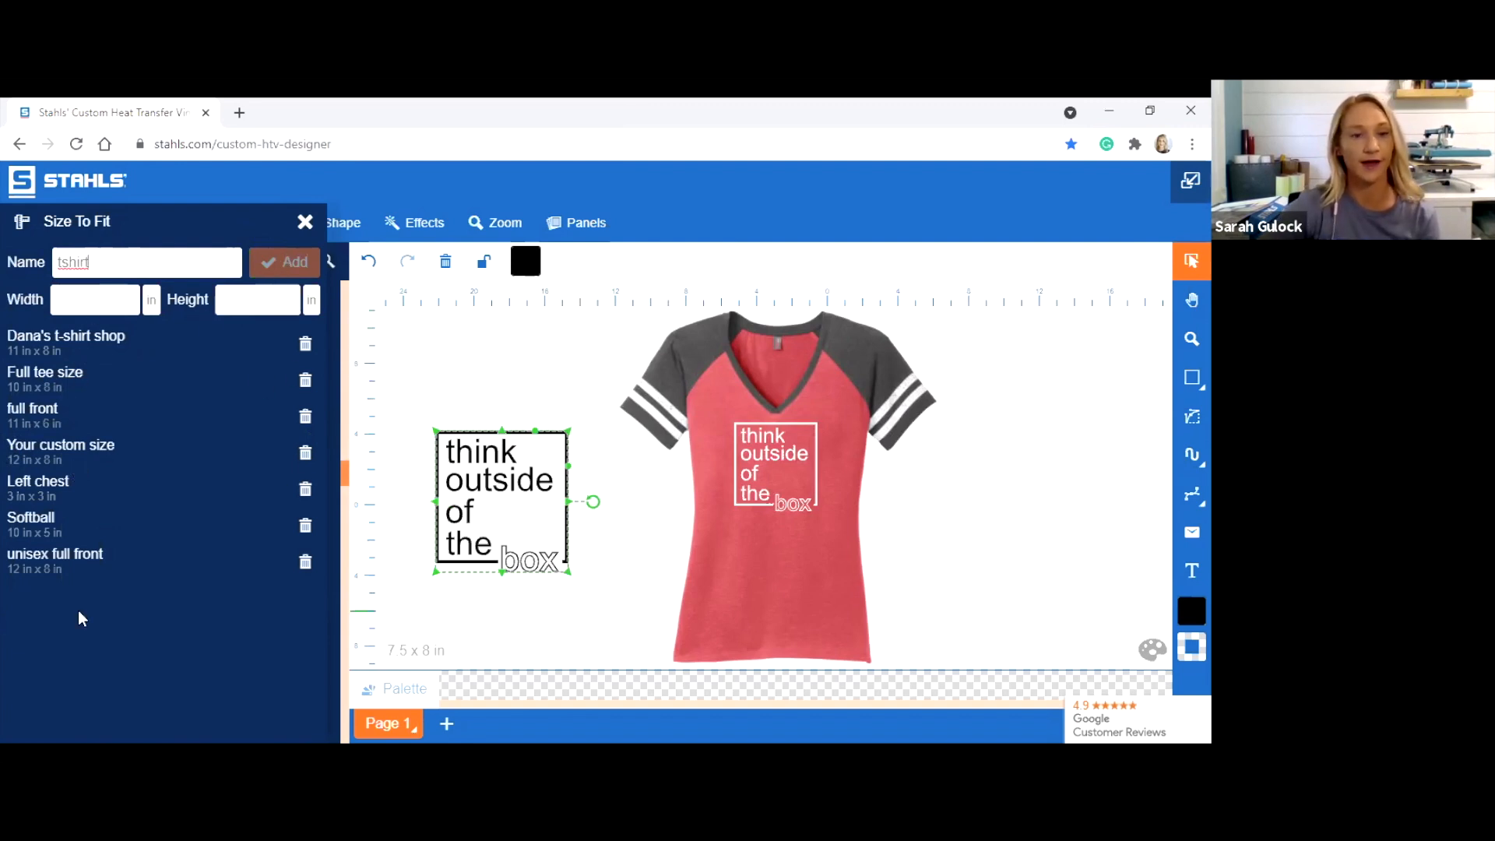
click(306, 224)
Undo the accidental shirt move and delete the black copy of the framed text
click(618, 451)
drag(654, 604, 587, 511)
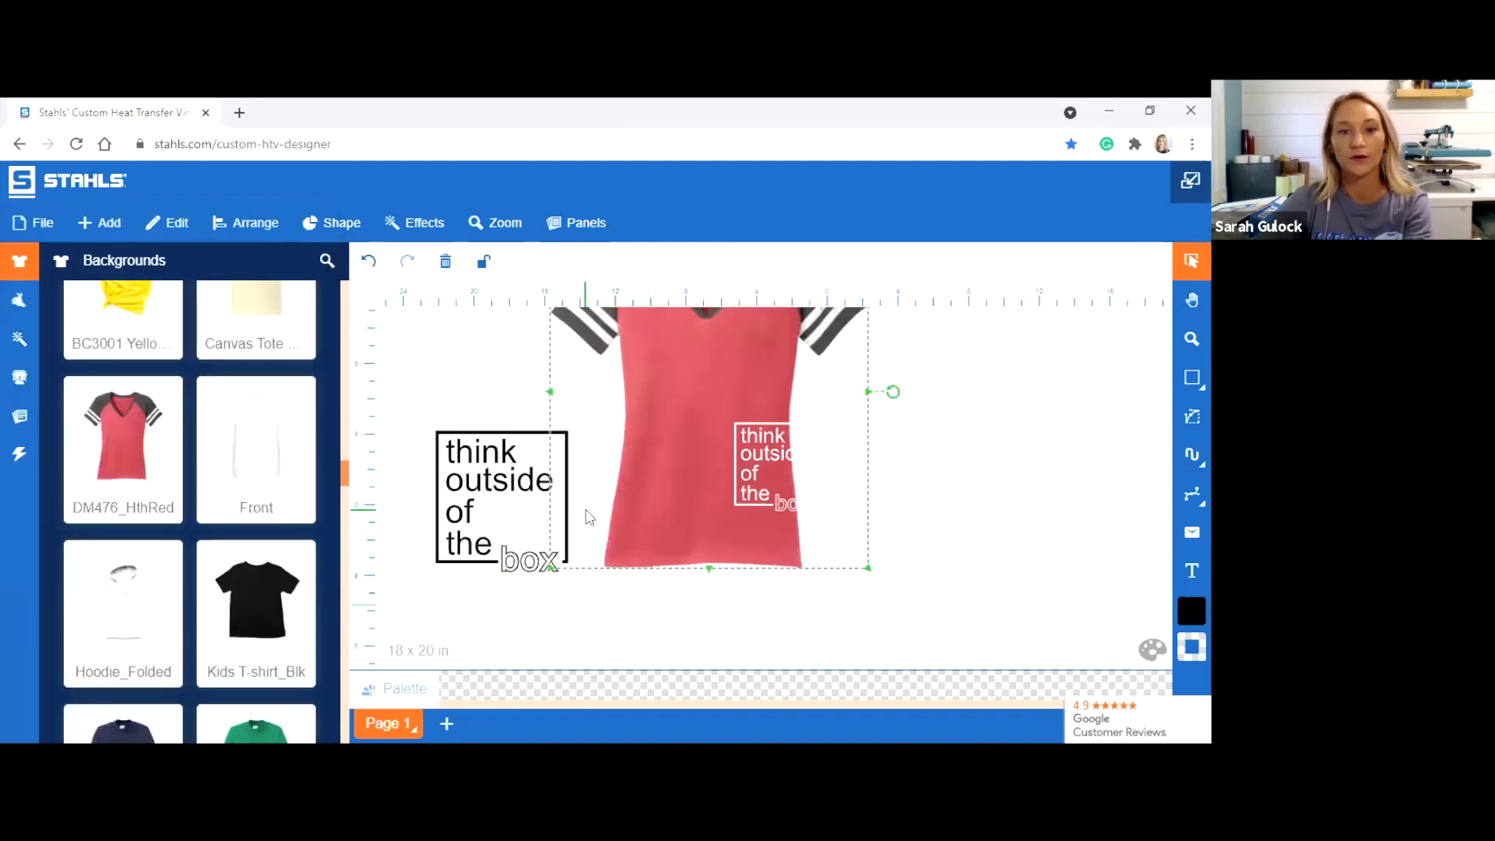
key(ctrl+z)
drag(394, 406, 644, 628)
key(Delete)
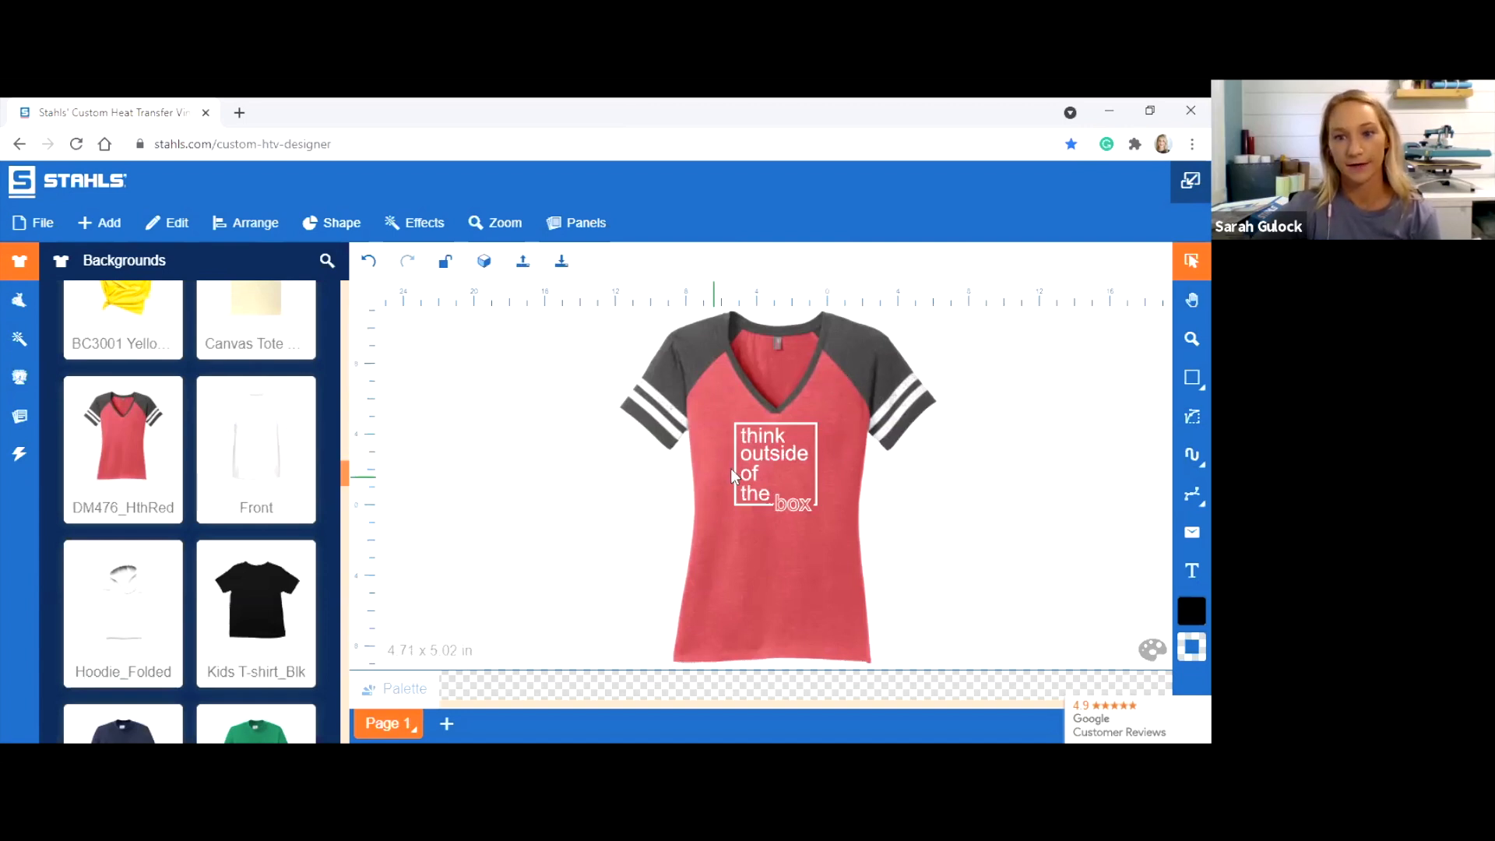
Add a second page to the design
click(829, 368)
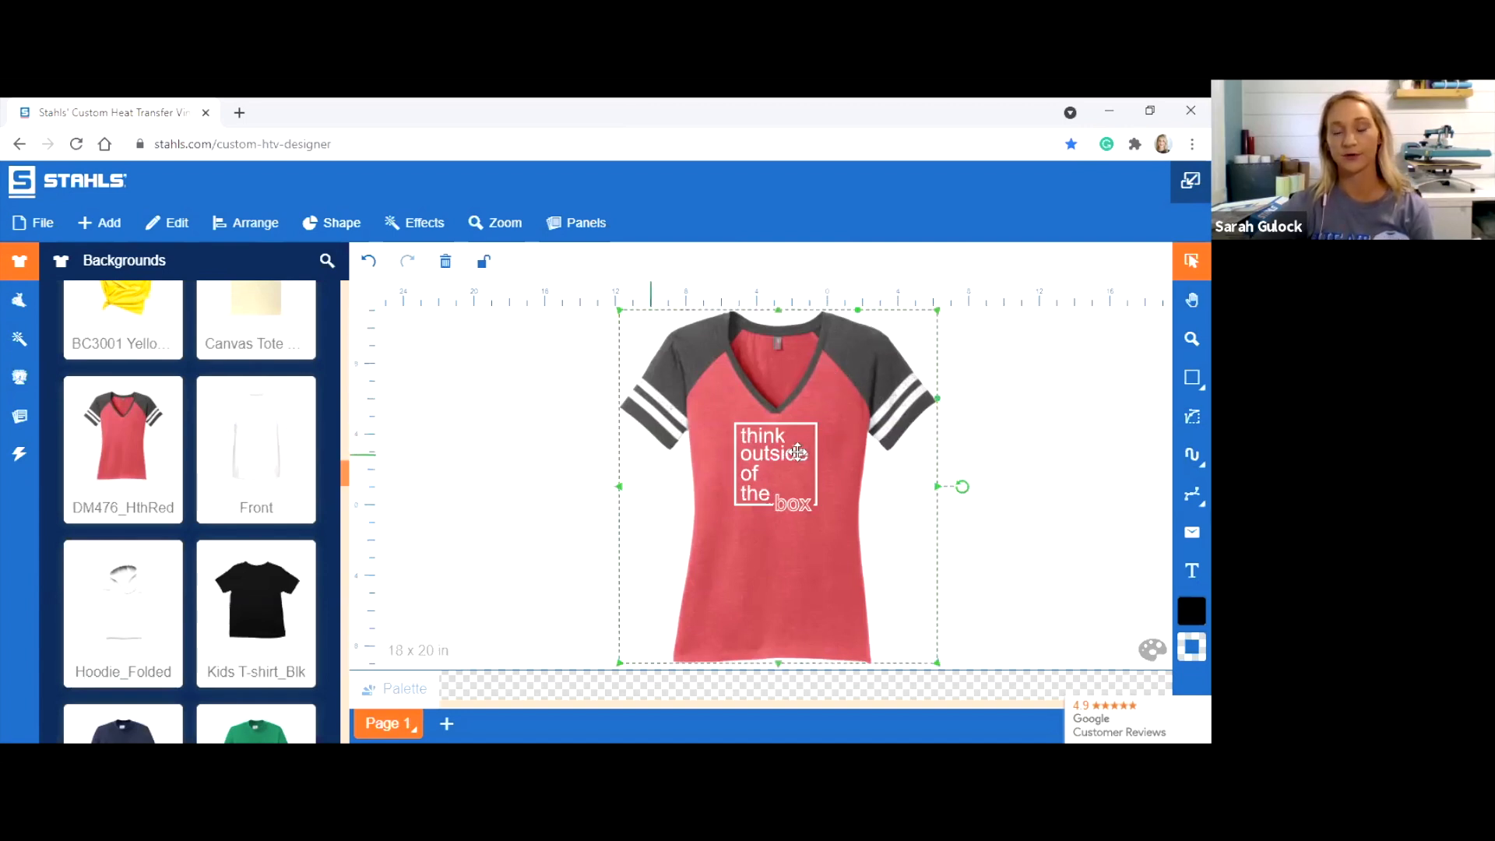
click(498, 437)
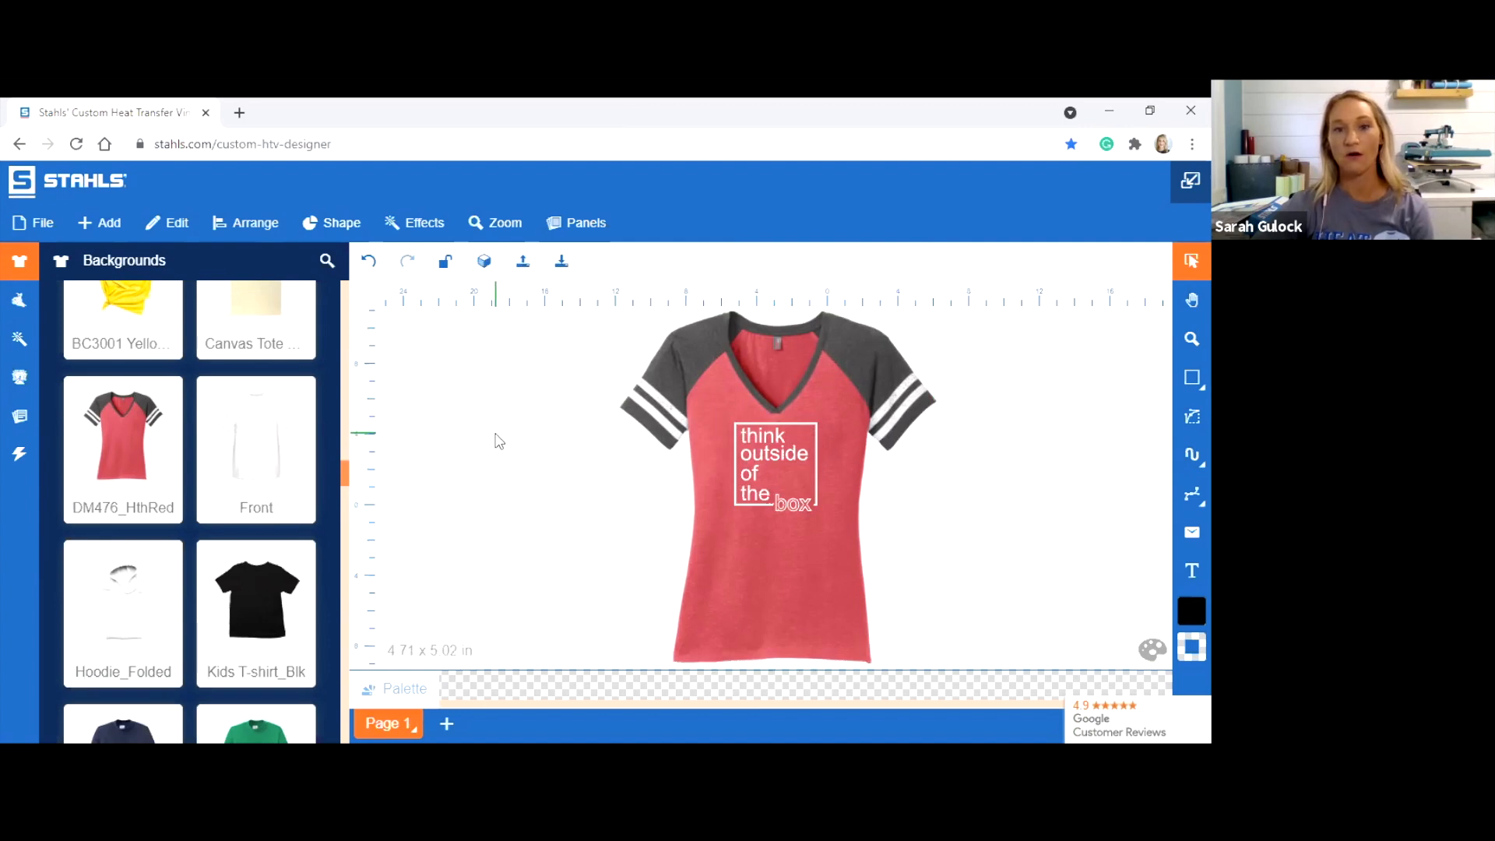
click(447, 724)
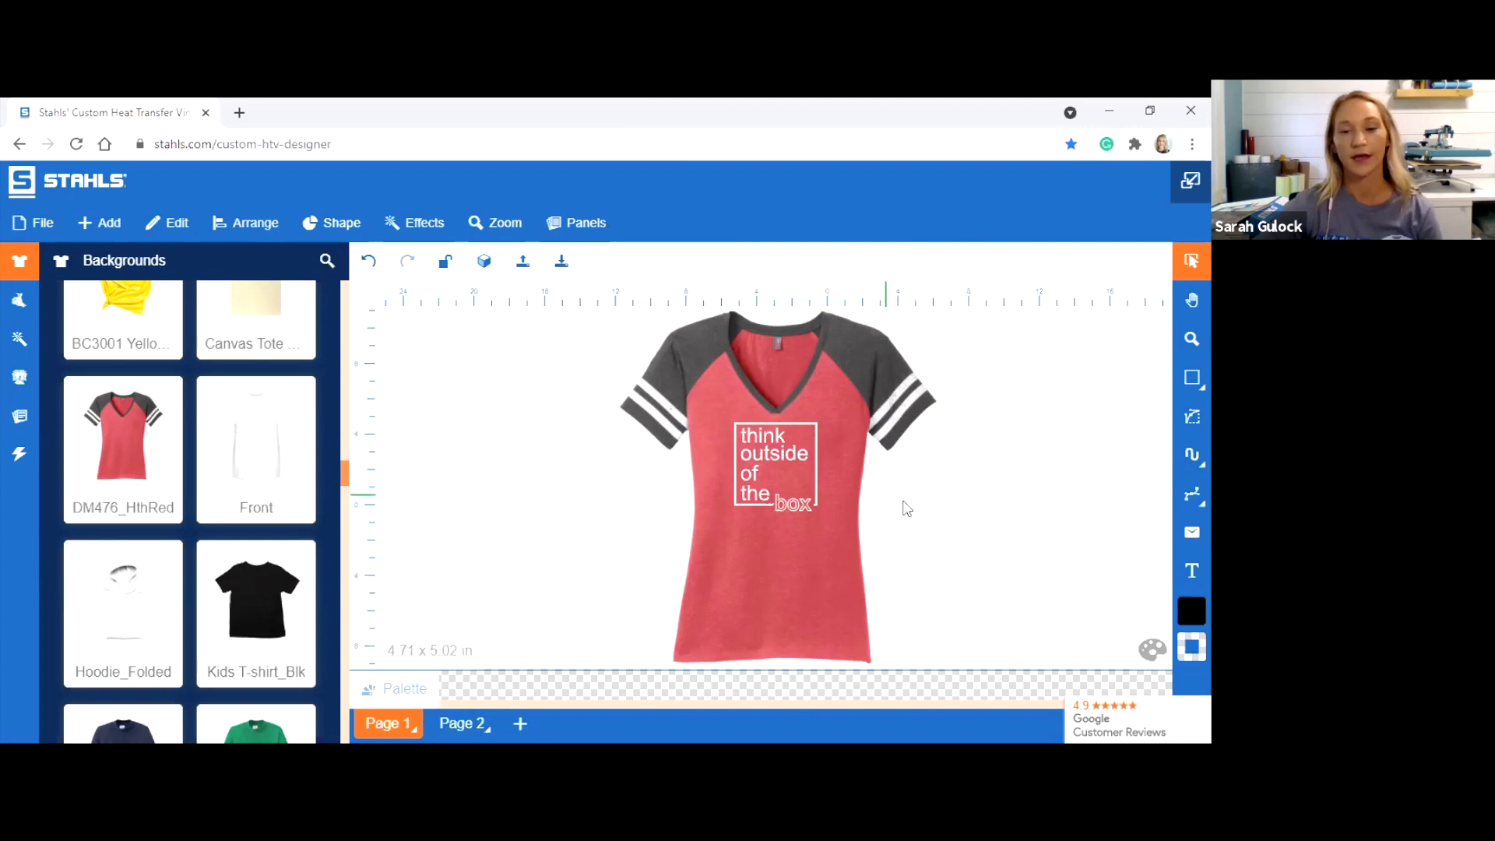
Copy the white framed text from the shirt onto Page 2 and recolor the copy black
drag(1065, 576, 651, 373)
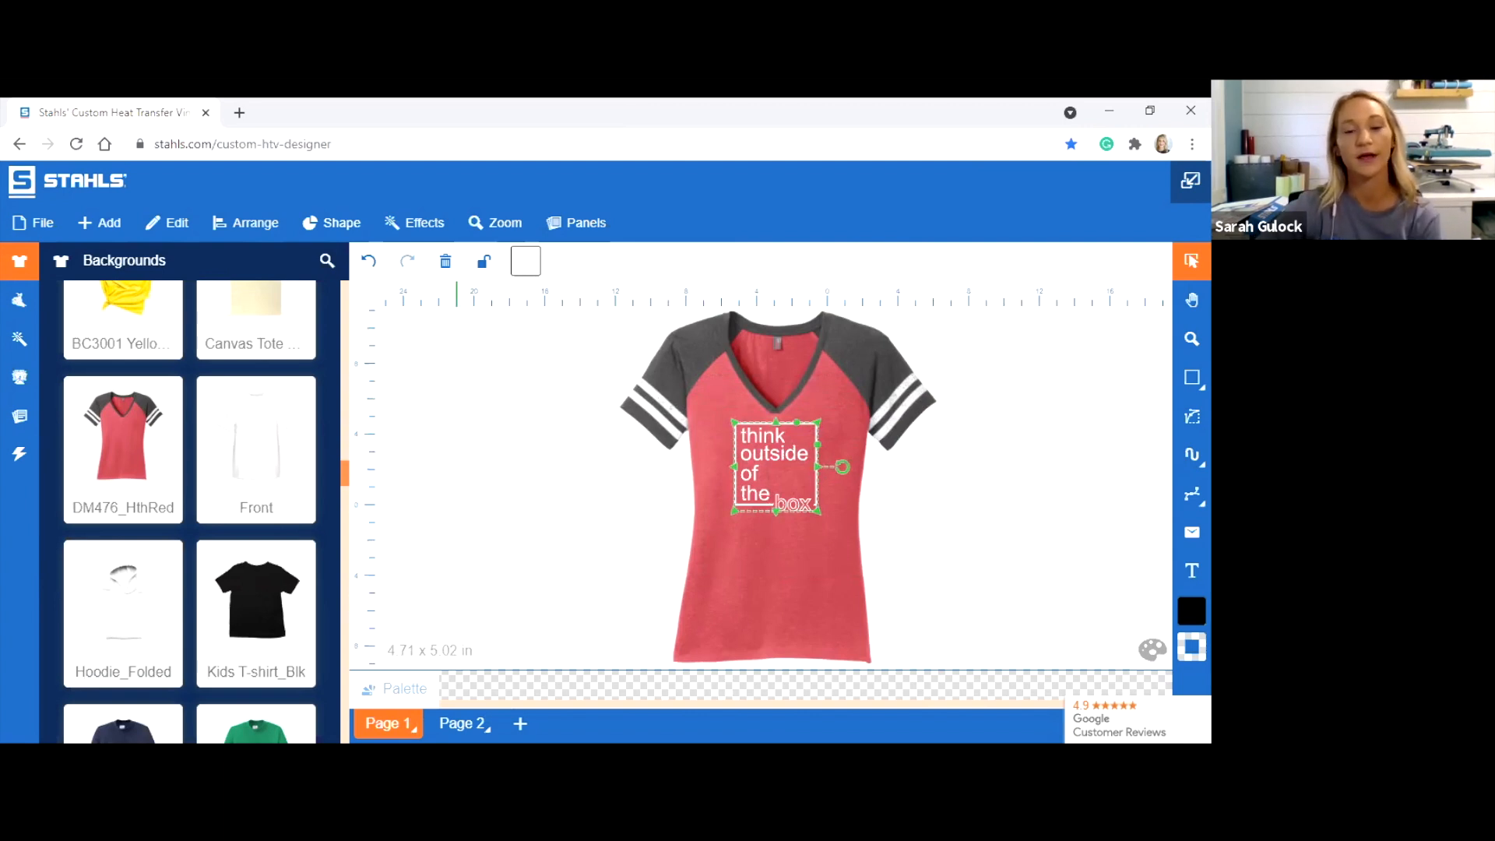
click(459, 723)
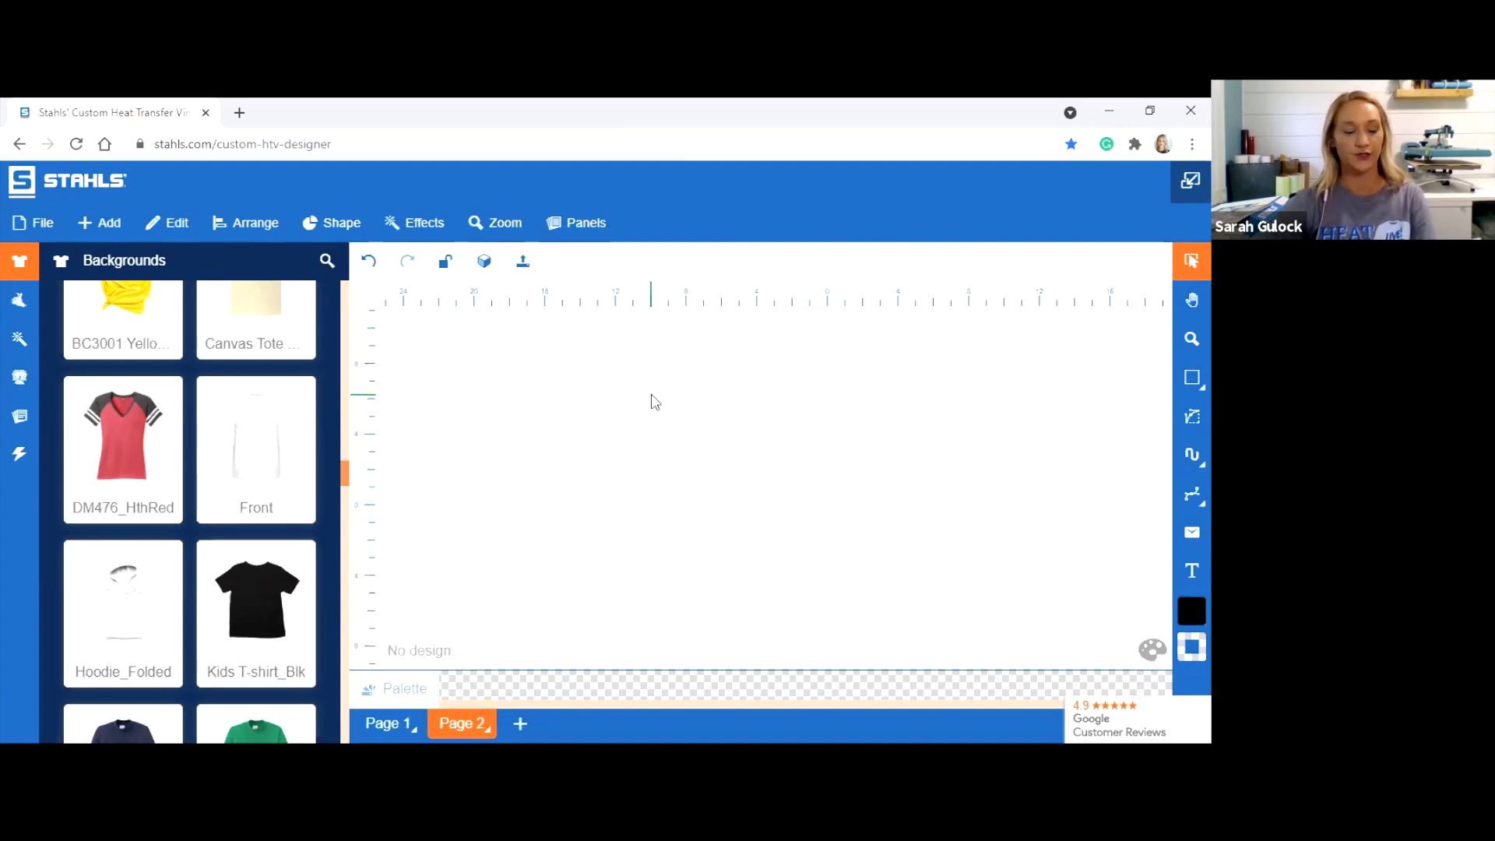
key(ctrl+v)
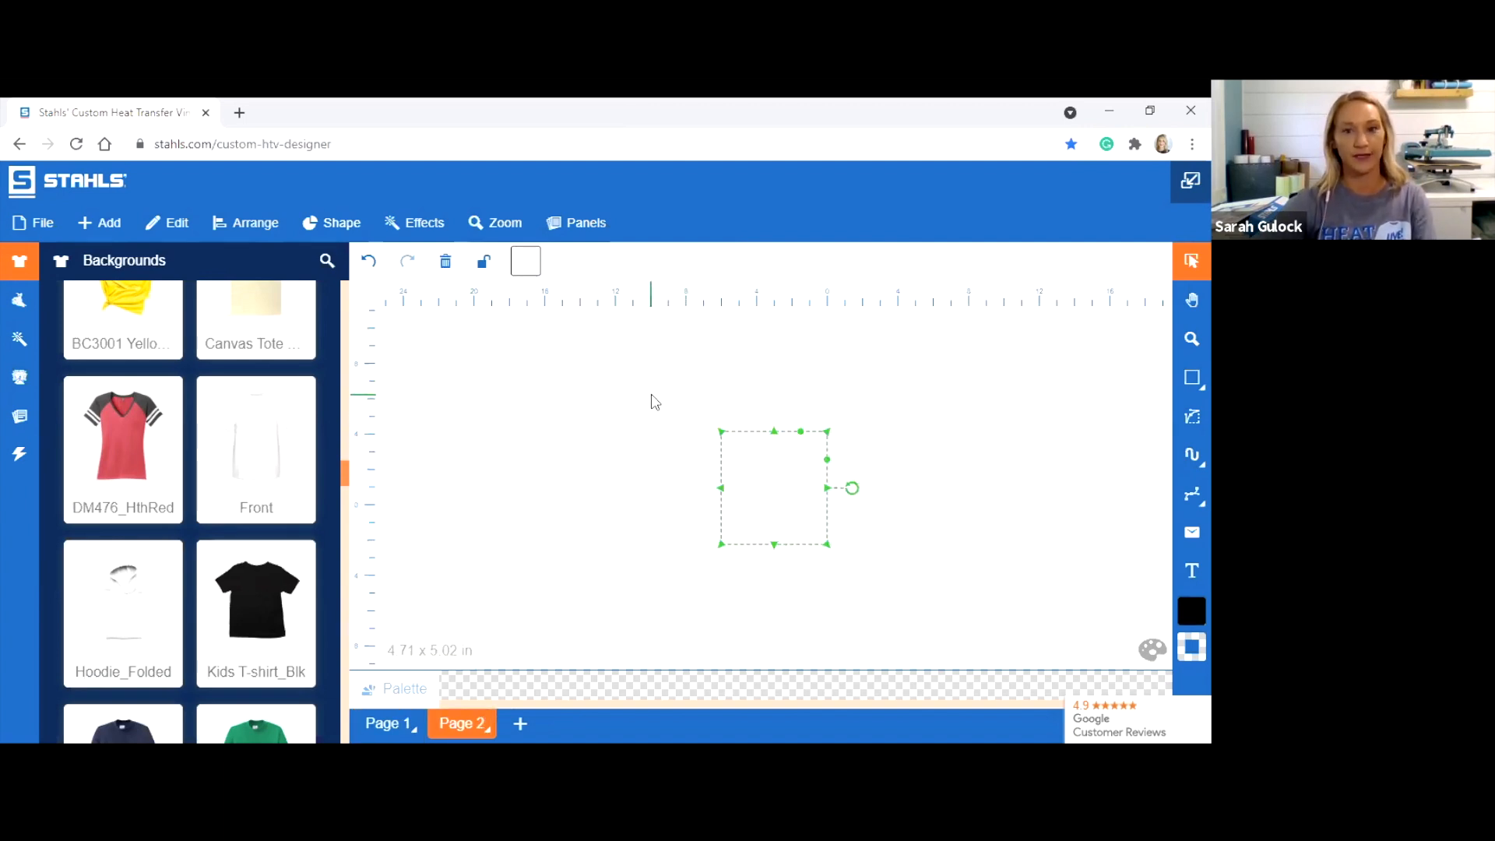
click(531, 272)
mouse_move(100, 363)
mouse_down()
mouse_move(88, 459)
mouse_move(44, 470)
mouse_up()
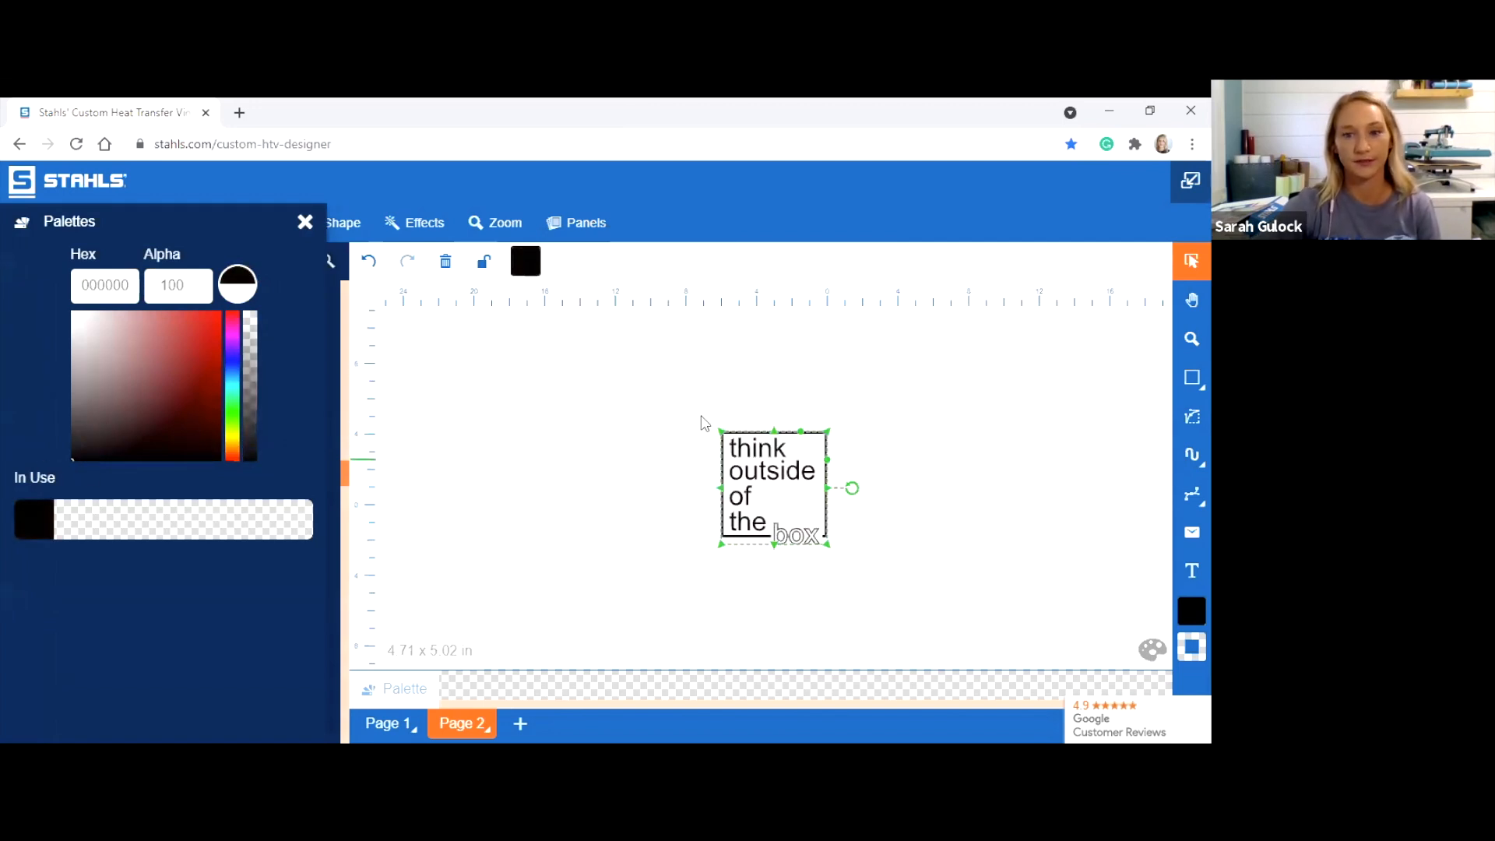
click(924, 397)
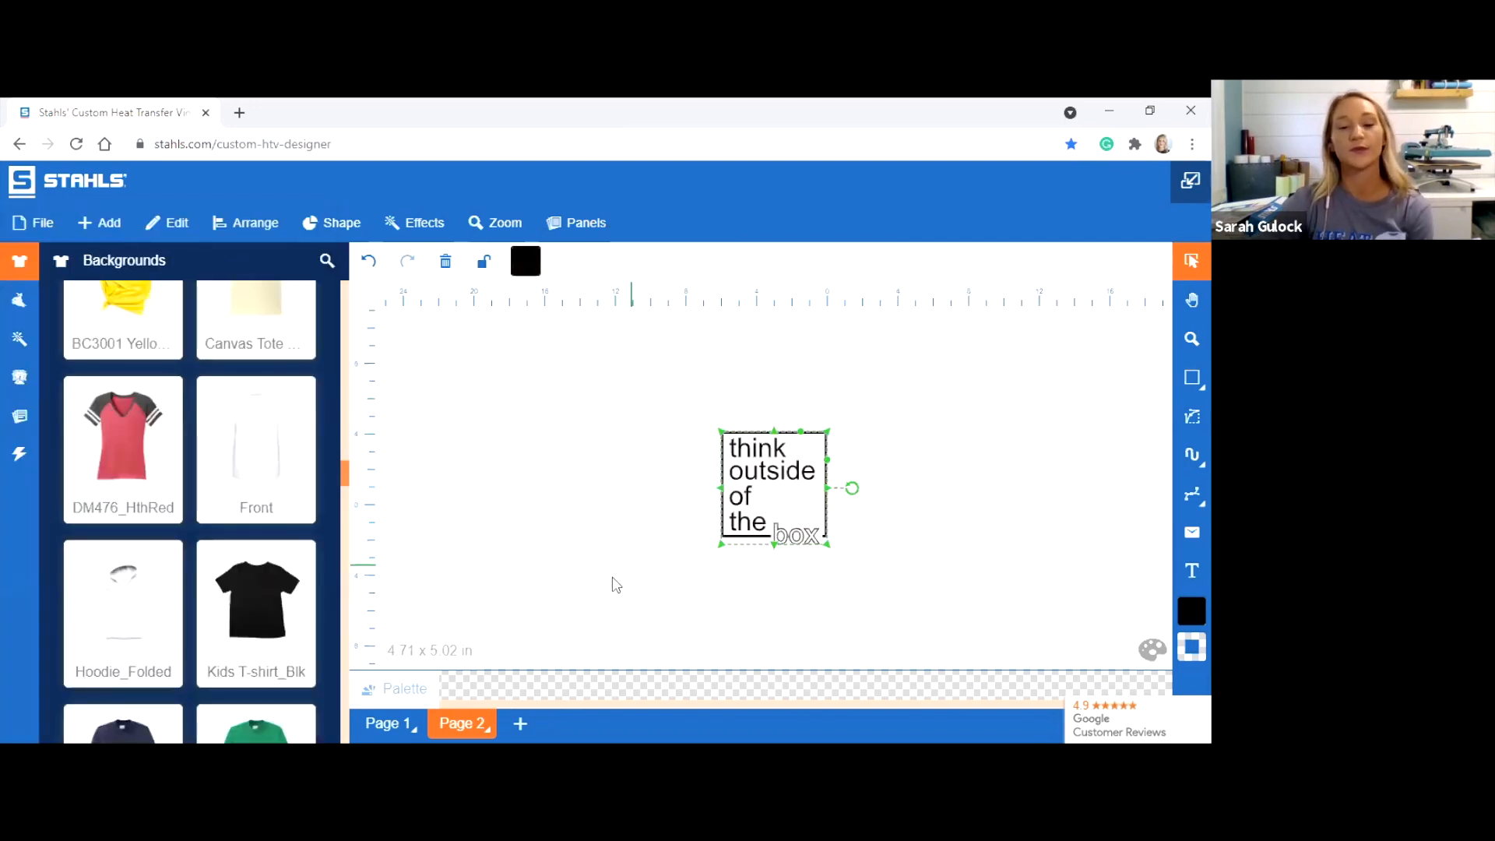
Try to rename Page 1, which holds the shirt, as Mockup
click(387, 724)
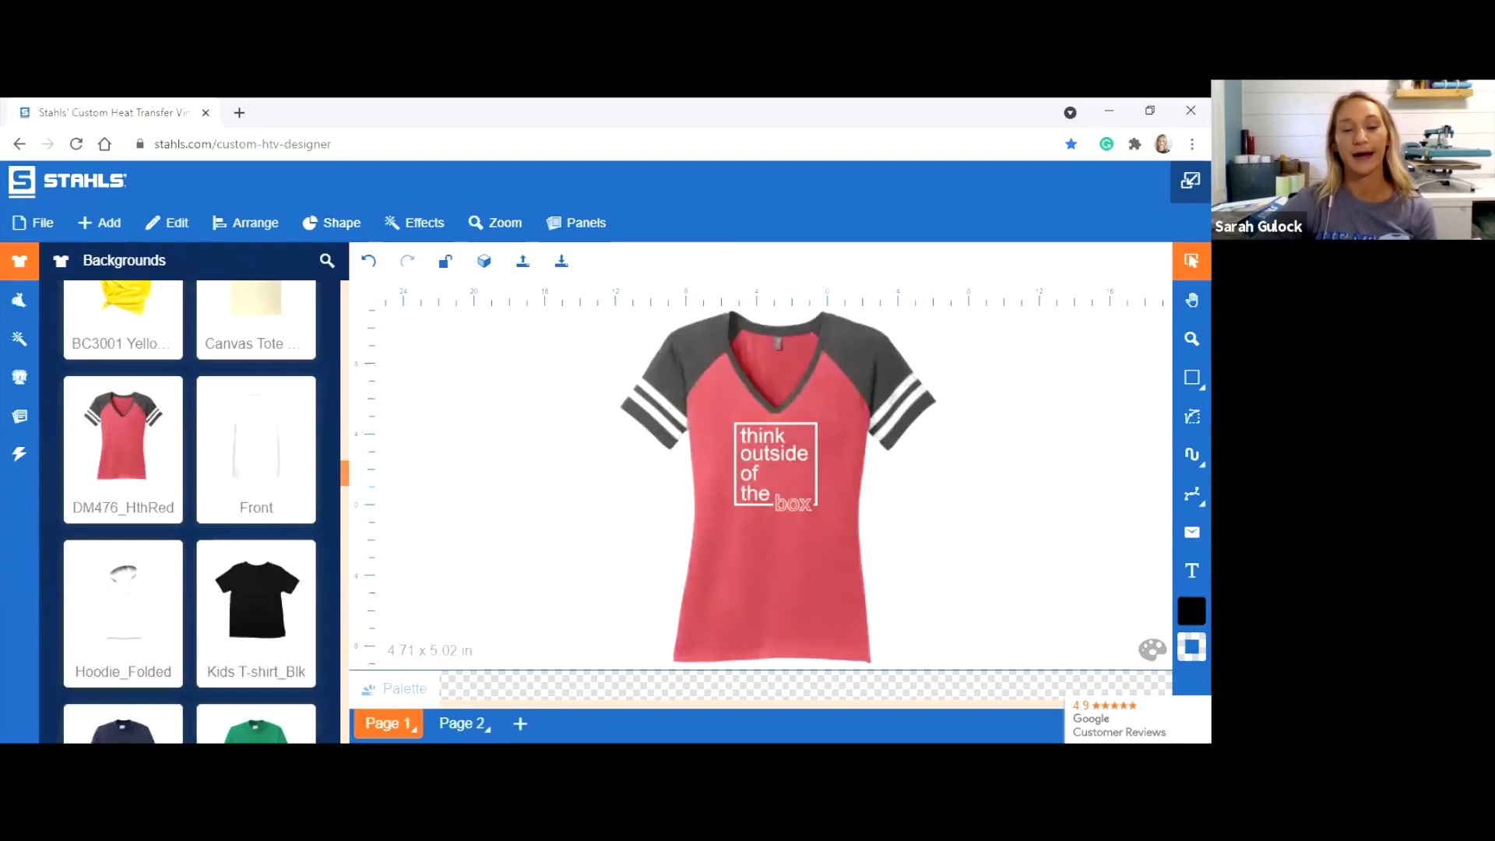
click(388, 724)
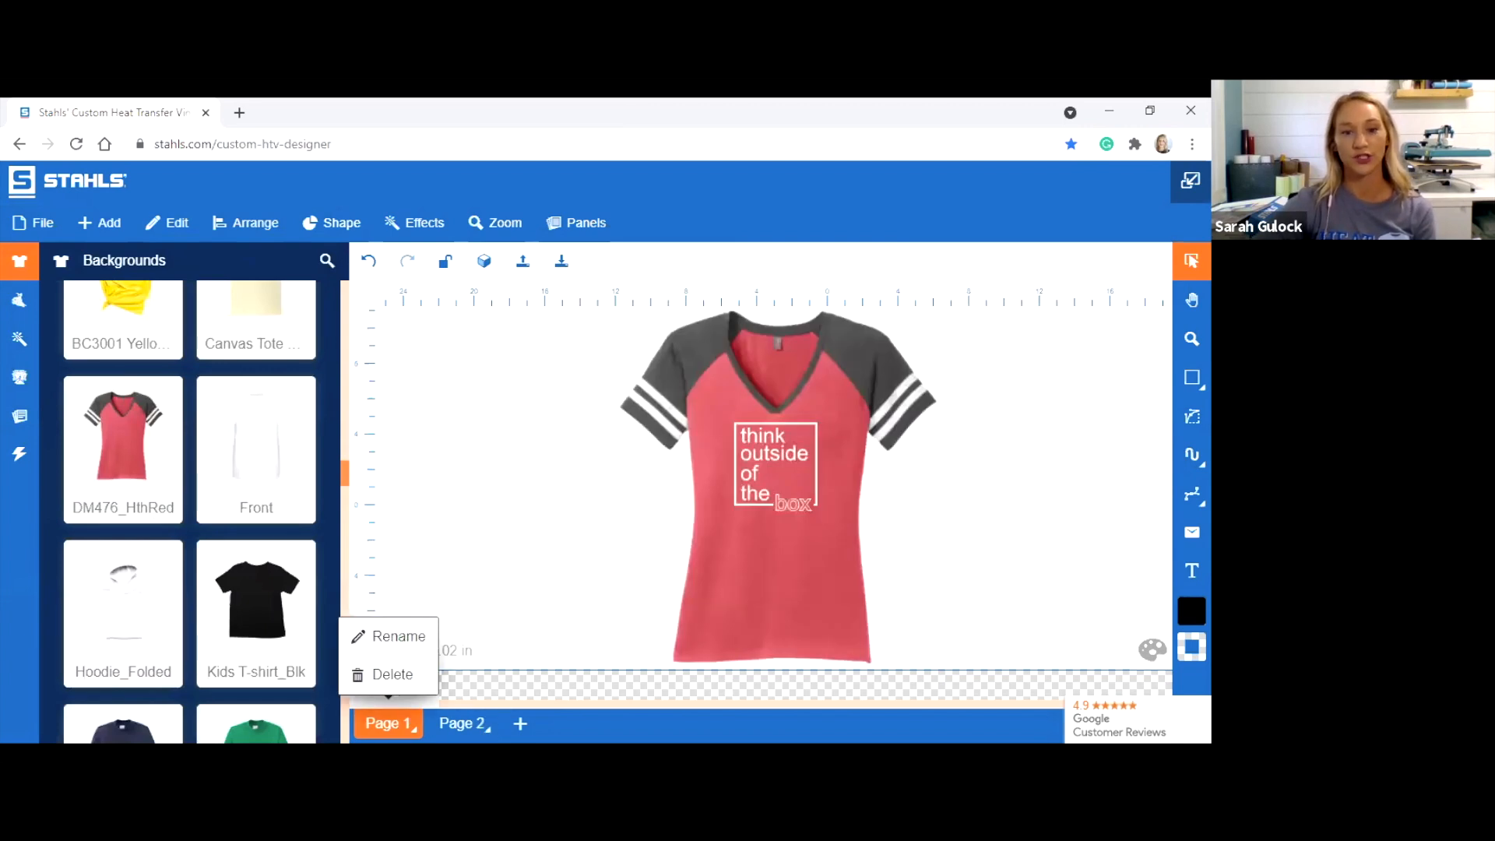
click(414, 651)
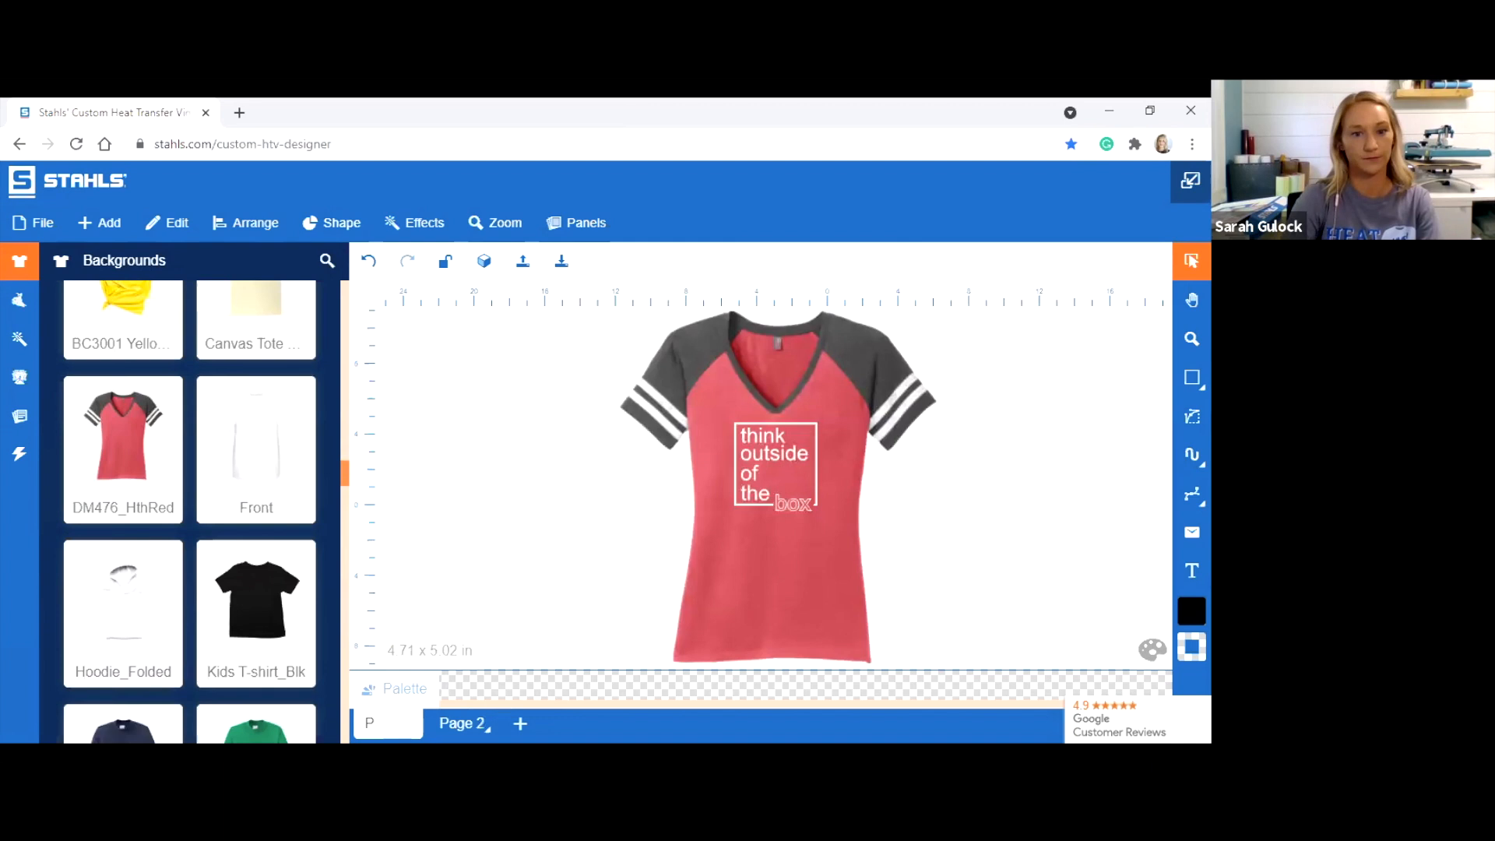
text(Mockup)
Rename Page 2, which holds the black framed text, as CutFile
click(463, 723)
click(484, 720)
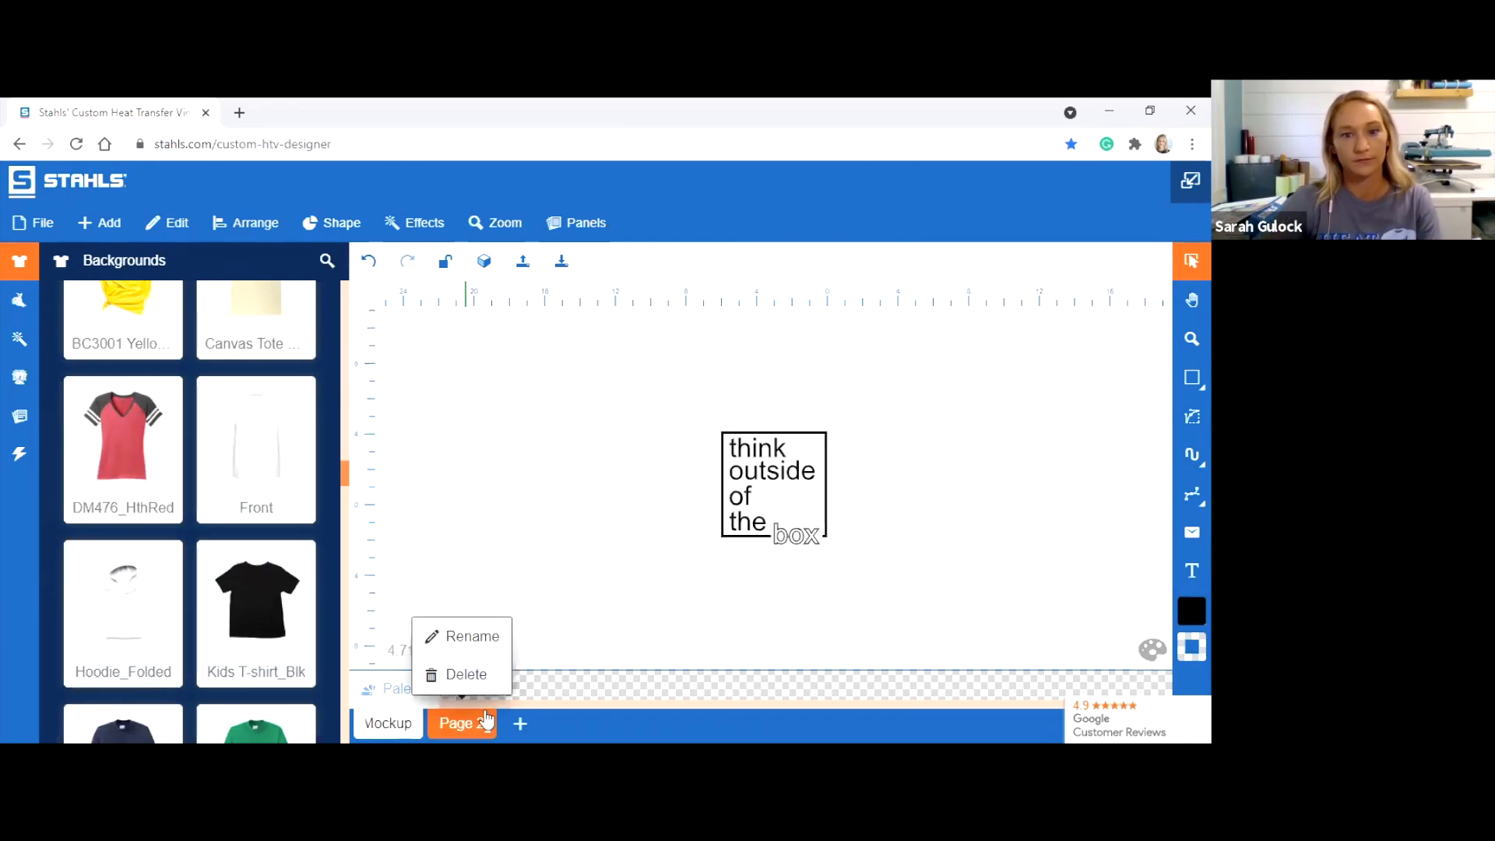
click(488, 634)
key(BackSpace)
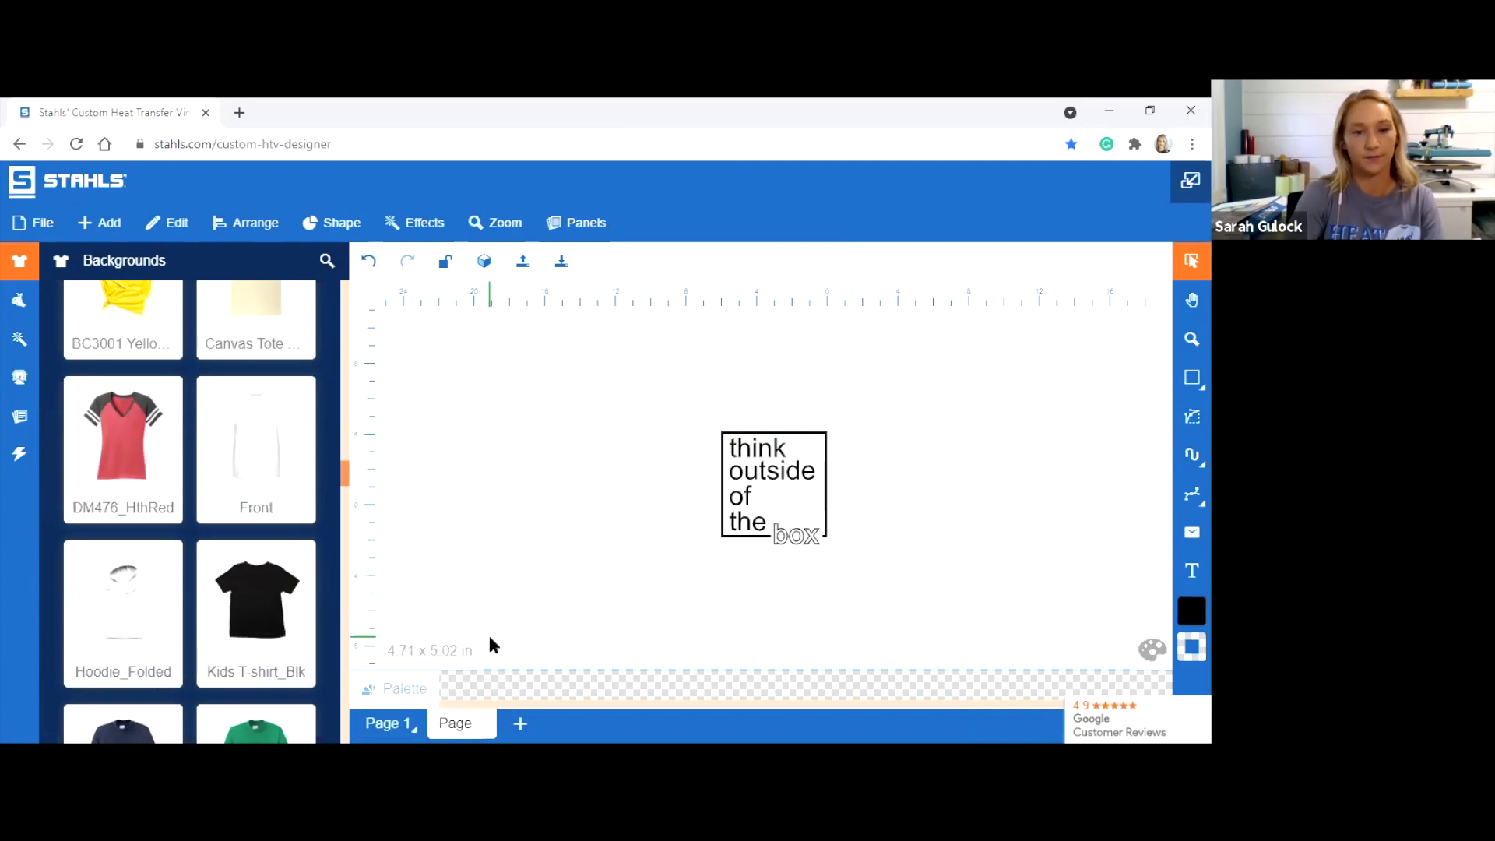
key(BackSpace)
key(BackSpace)
key(BackSpace)
key(BackSpace)
text(CutFile)
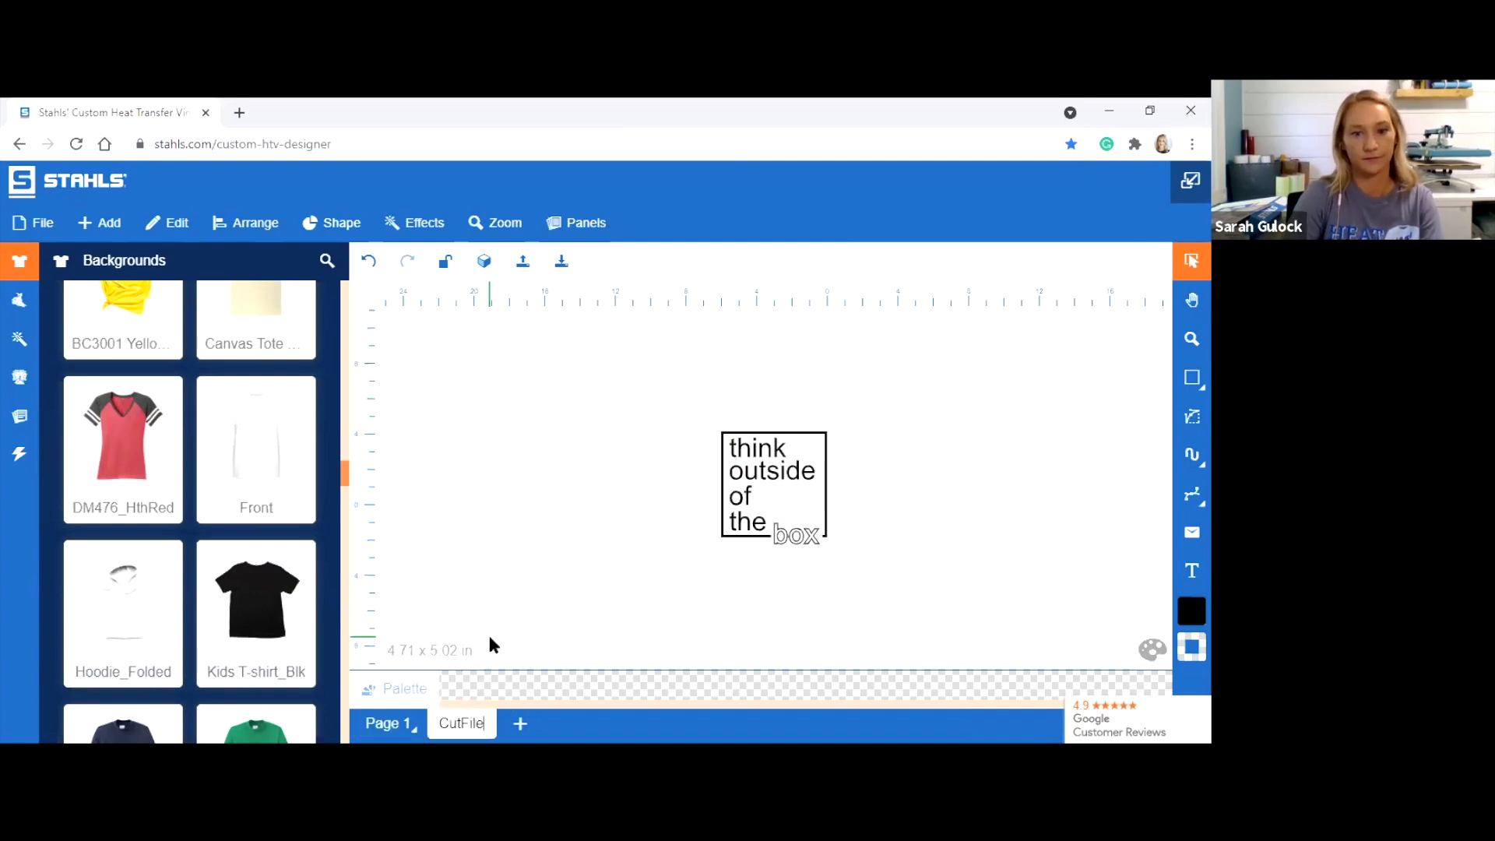
key(Return)
Shift the black framed text toward the left on the CutFile page and compare that page with the shirt mockup
drag(668, 357, 1003, 630)
drag(779, 469, 676, 455)
click(388, 725)
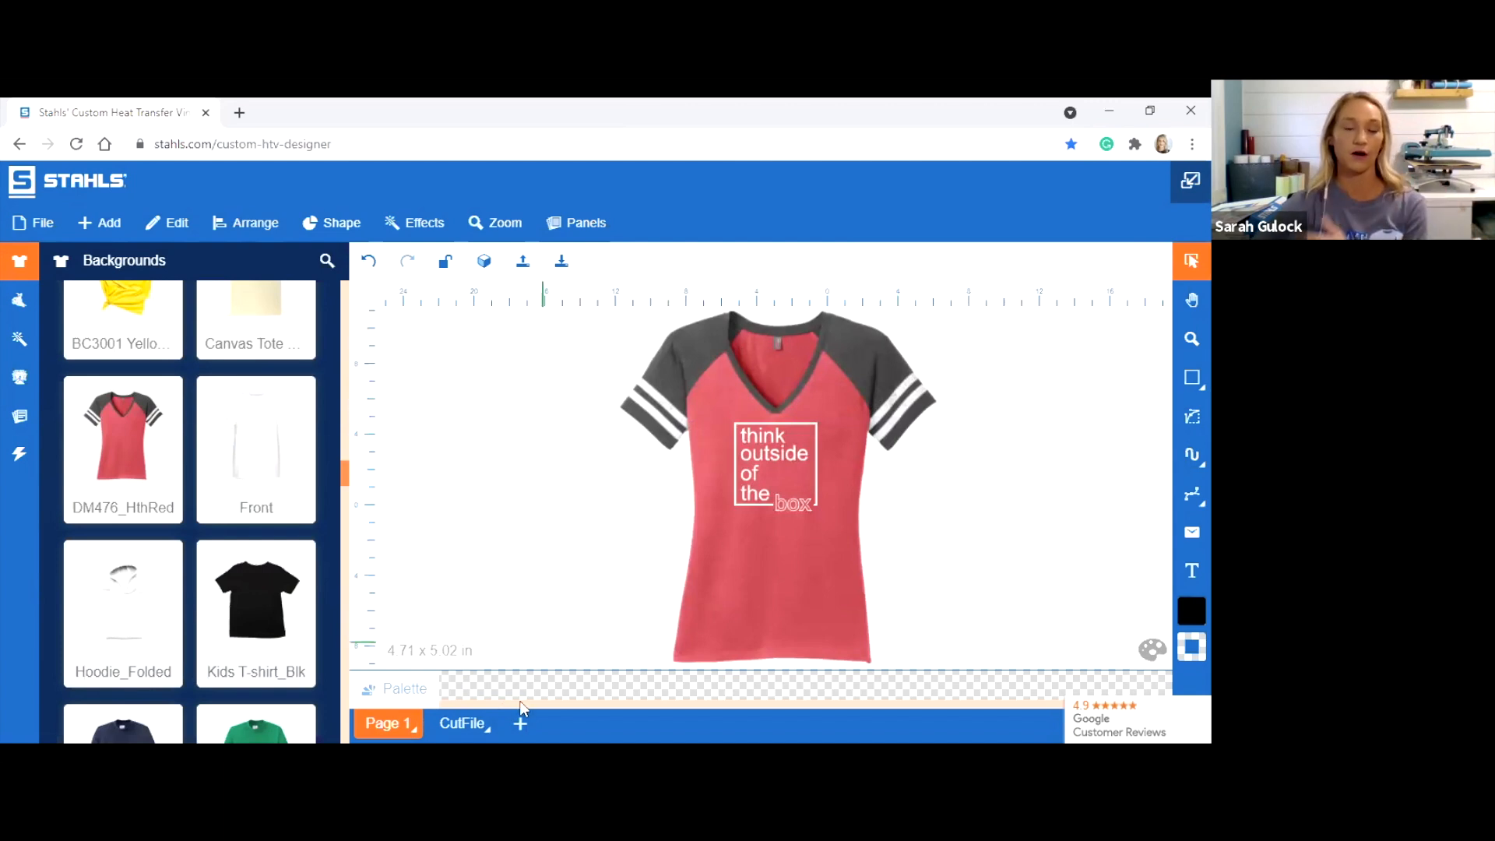
click(471, 715)
click(388, 723)
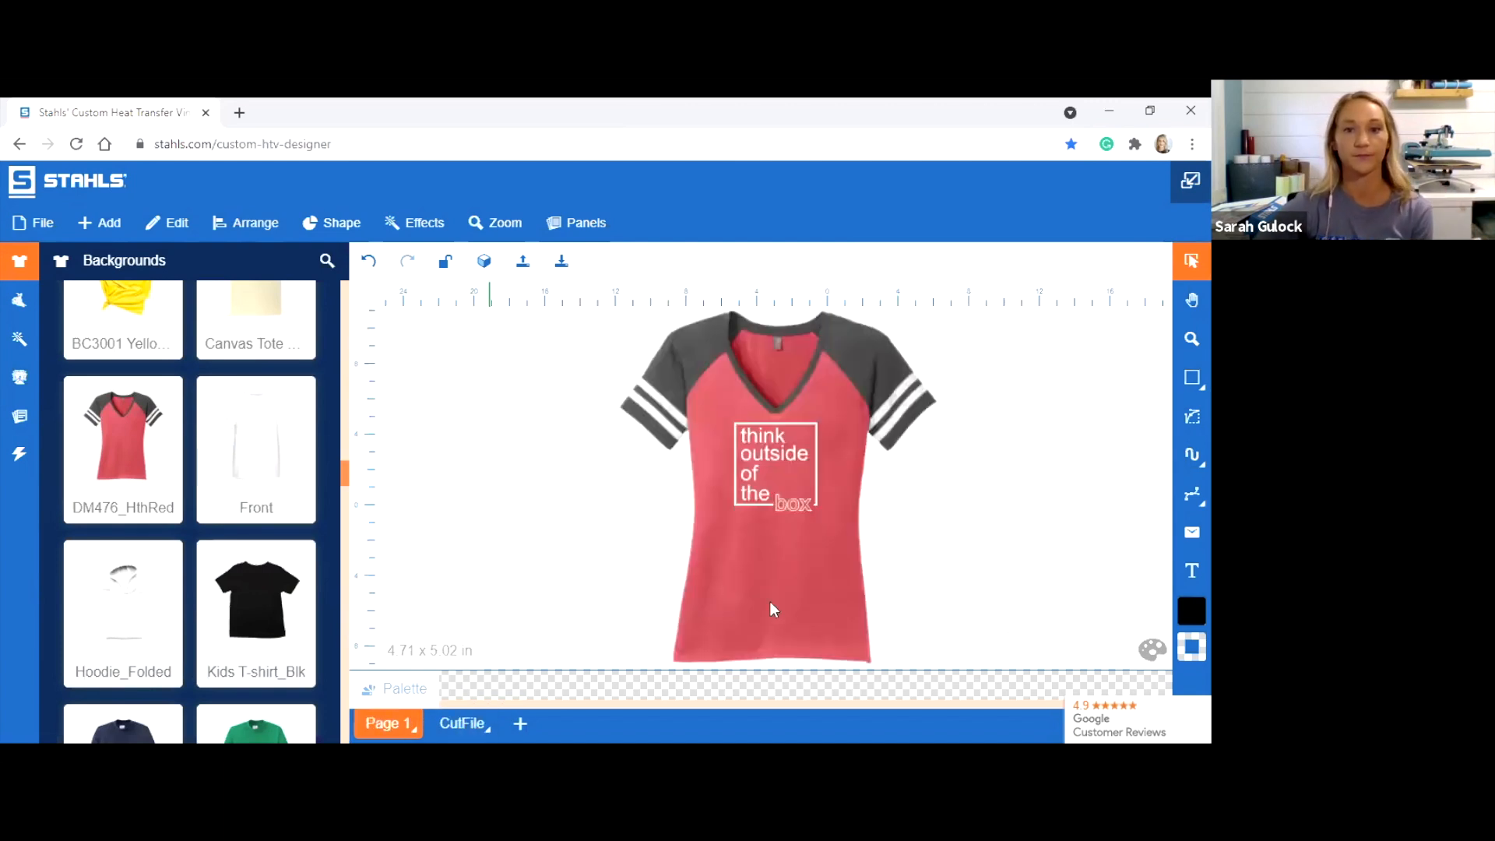
click(465, 723)
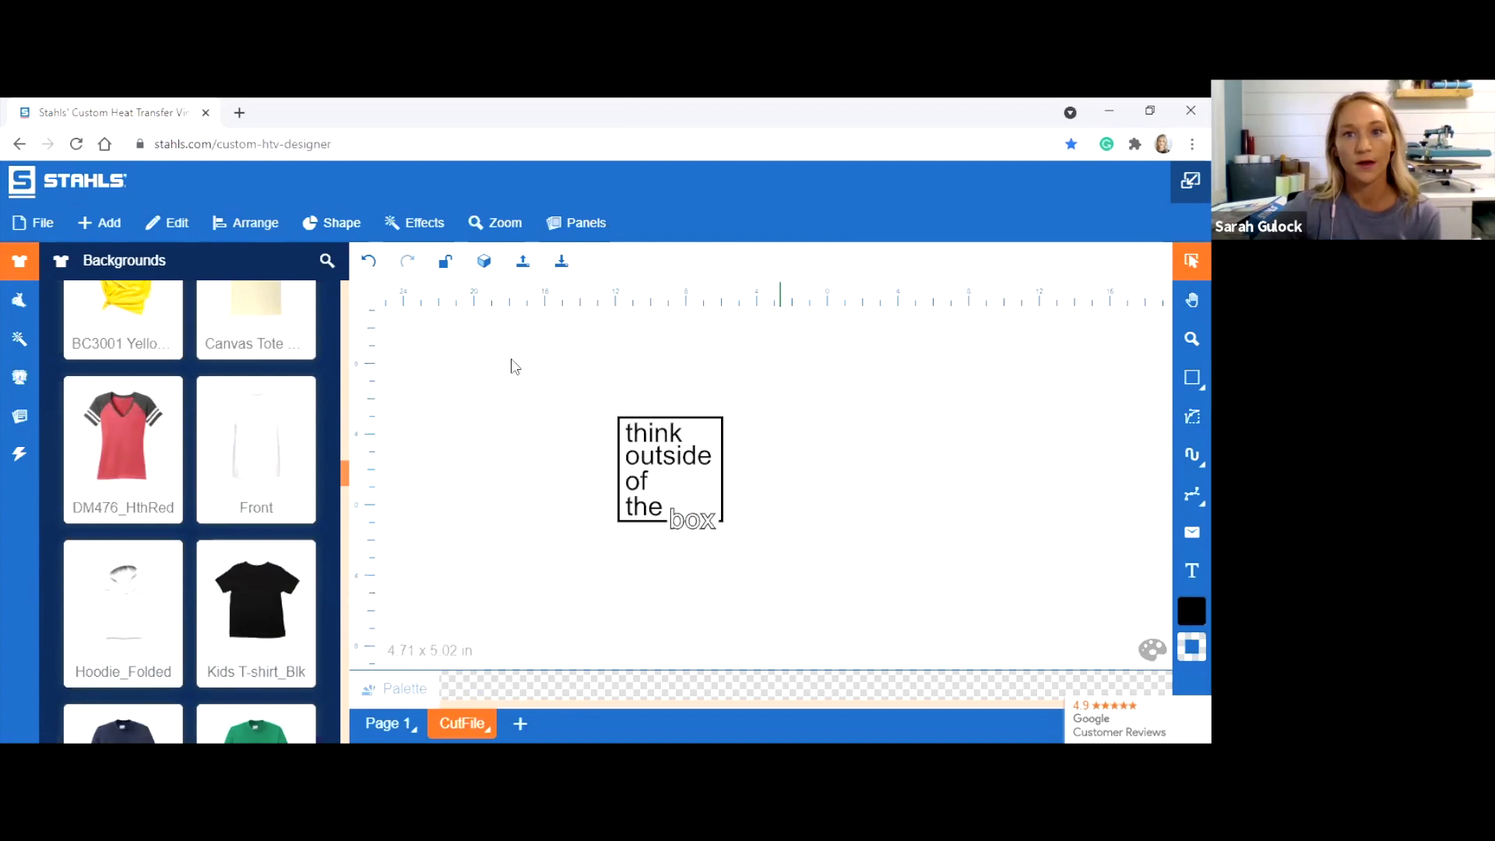
click(642, 484)
drag(642, 485, 666, 486)
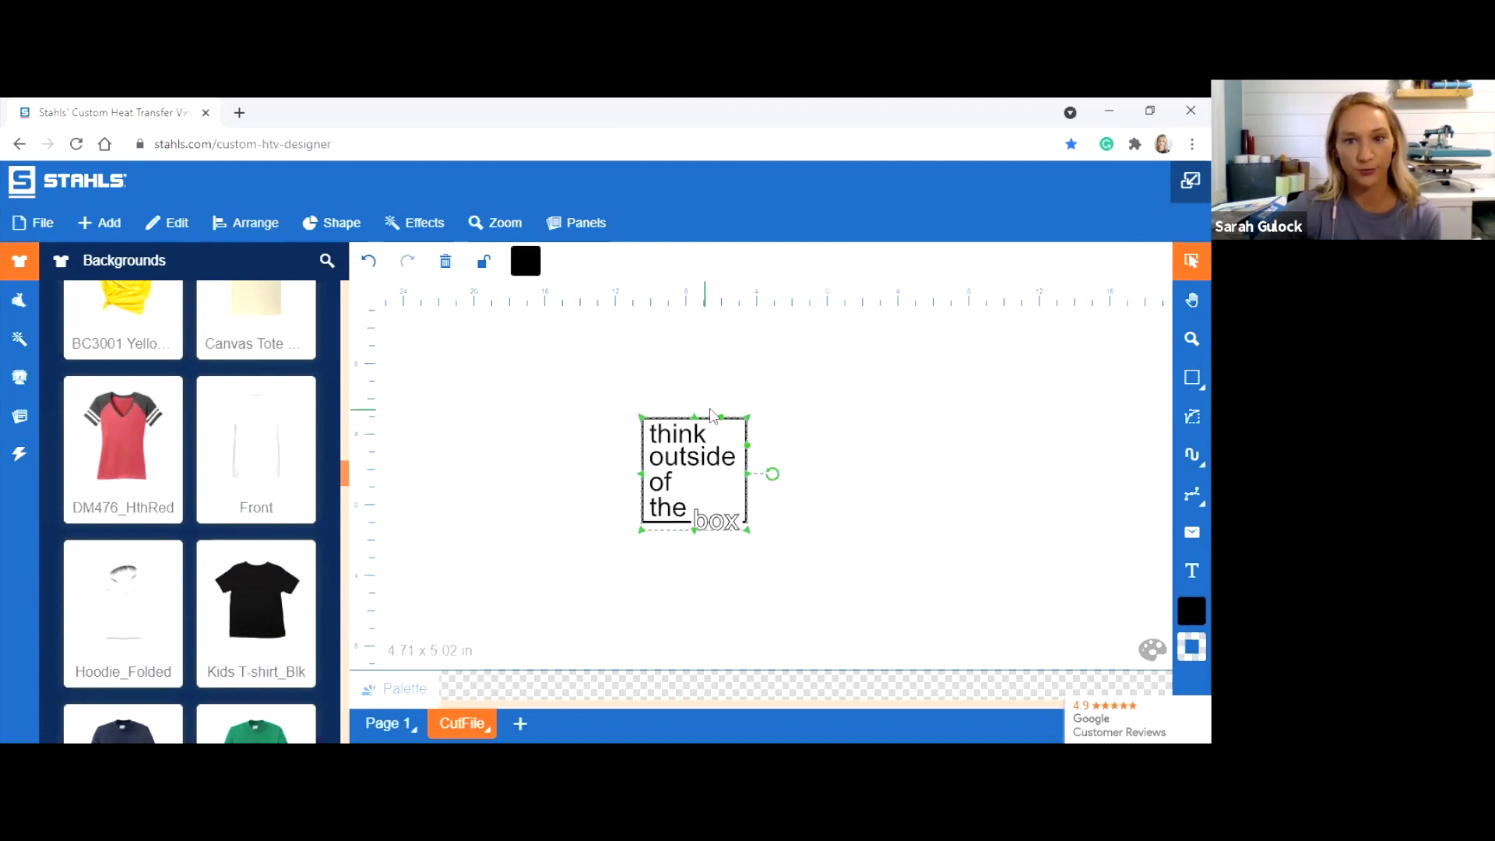
click(787, 391)
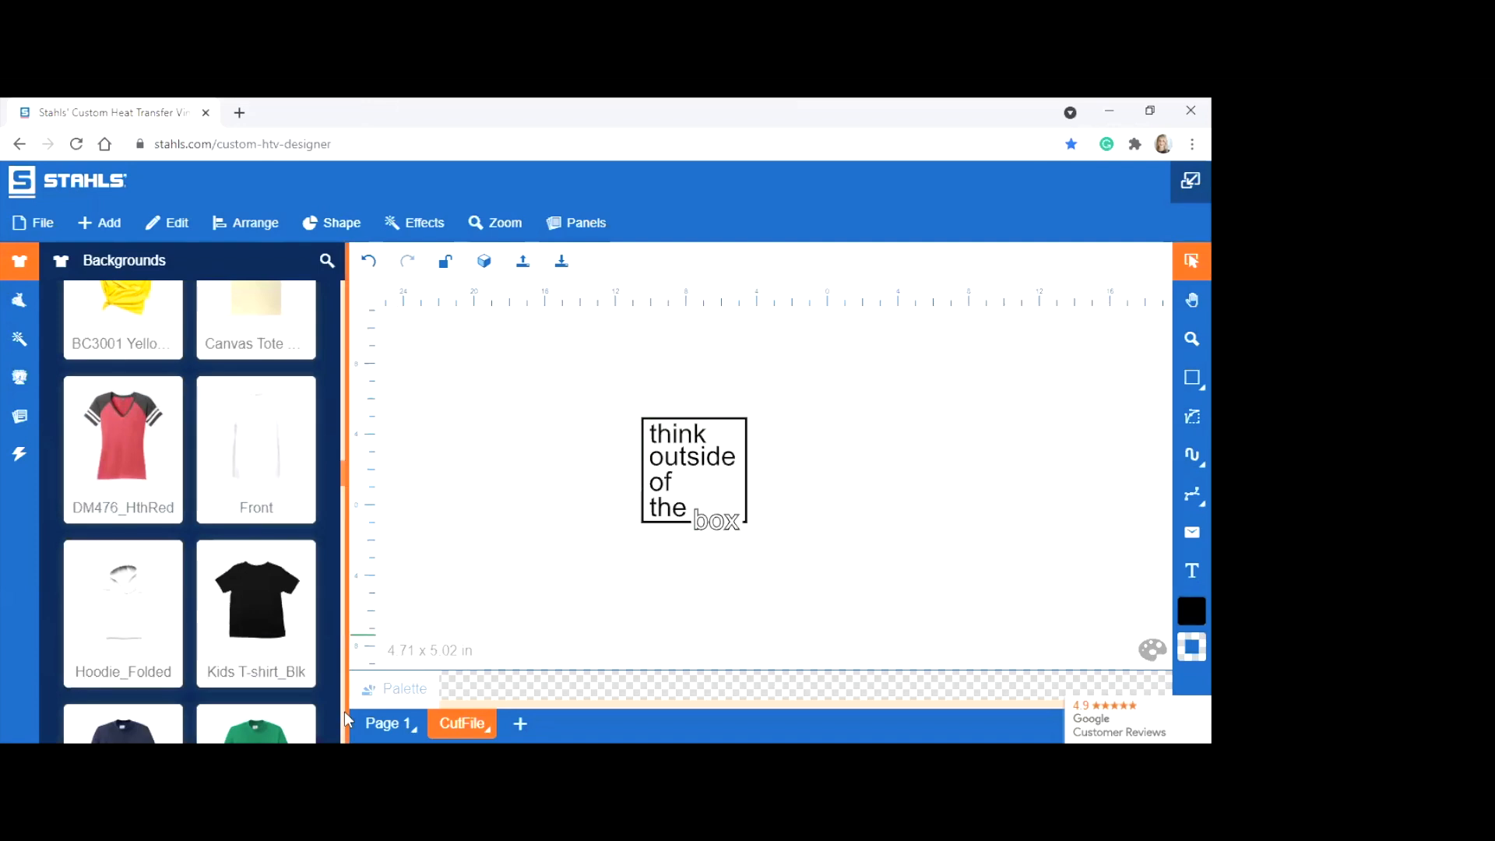
Start an export of the shirt mockup on Page 1 with JPEG as the file type
click(380, 724)
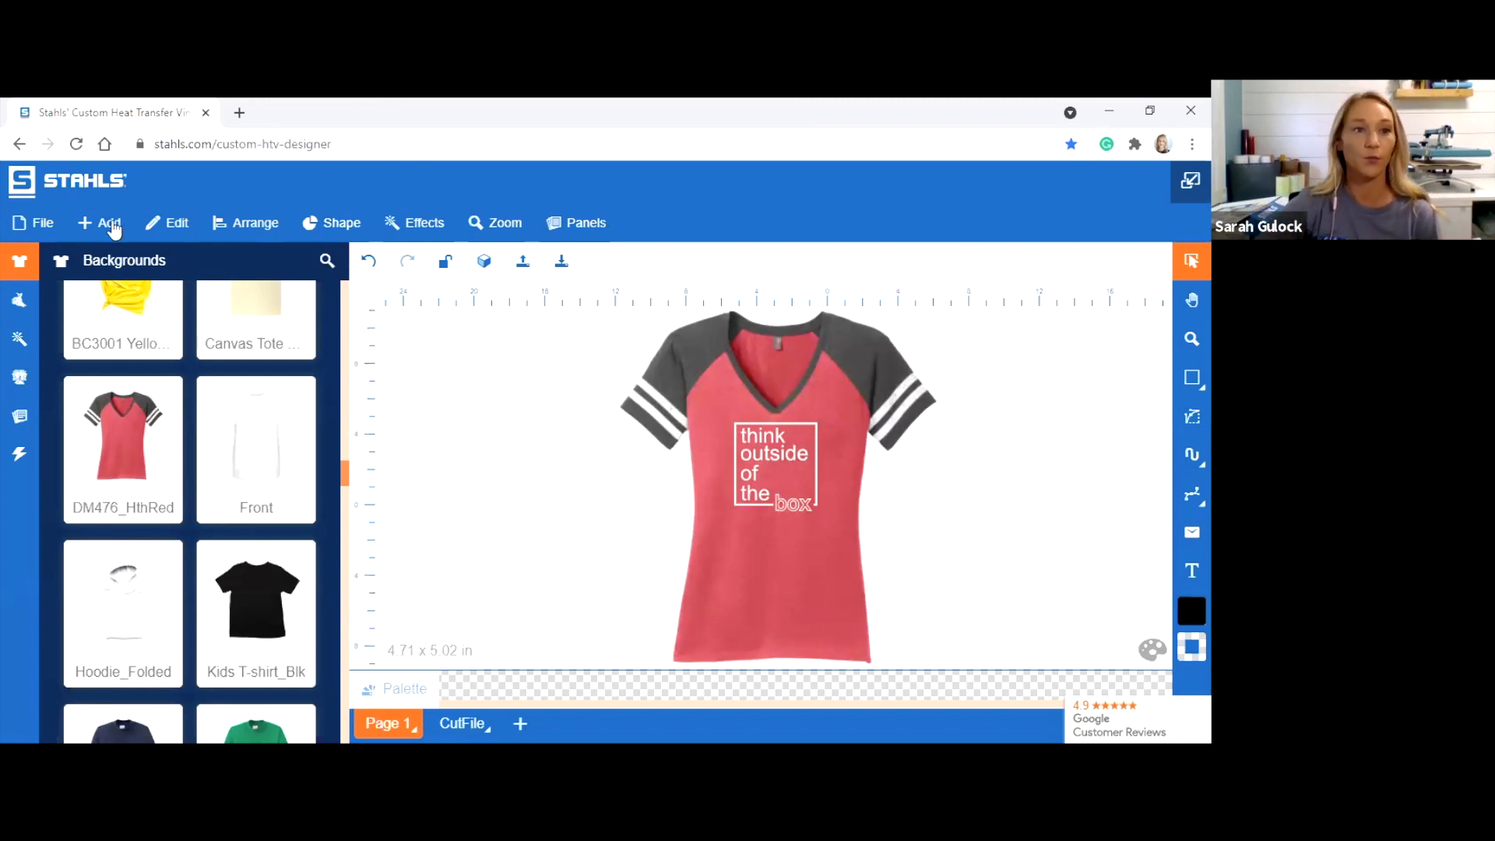
click(32, 222)
click(137, 315)
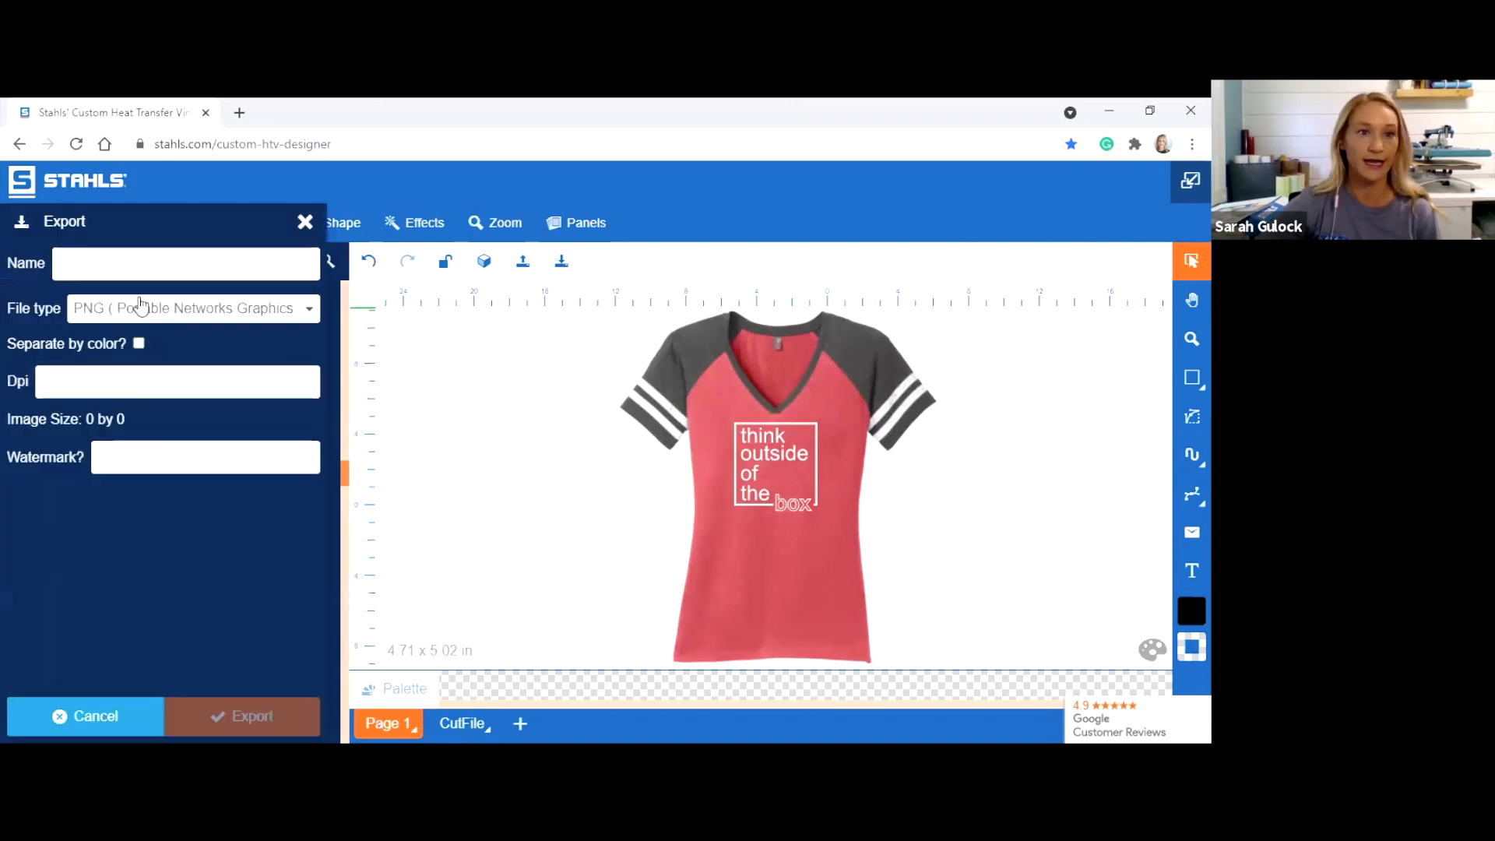
click(142, 305)
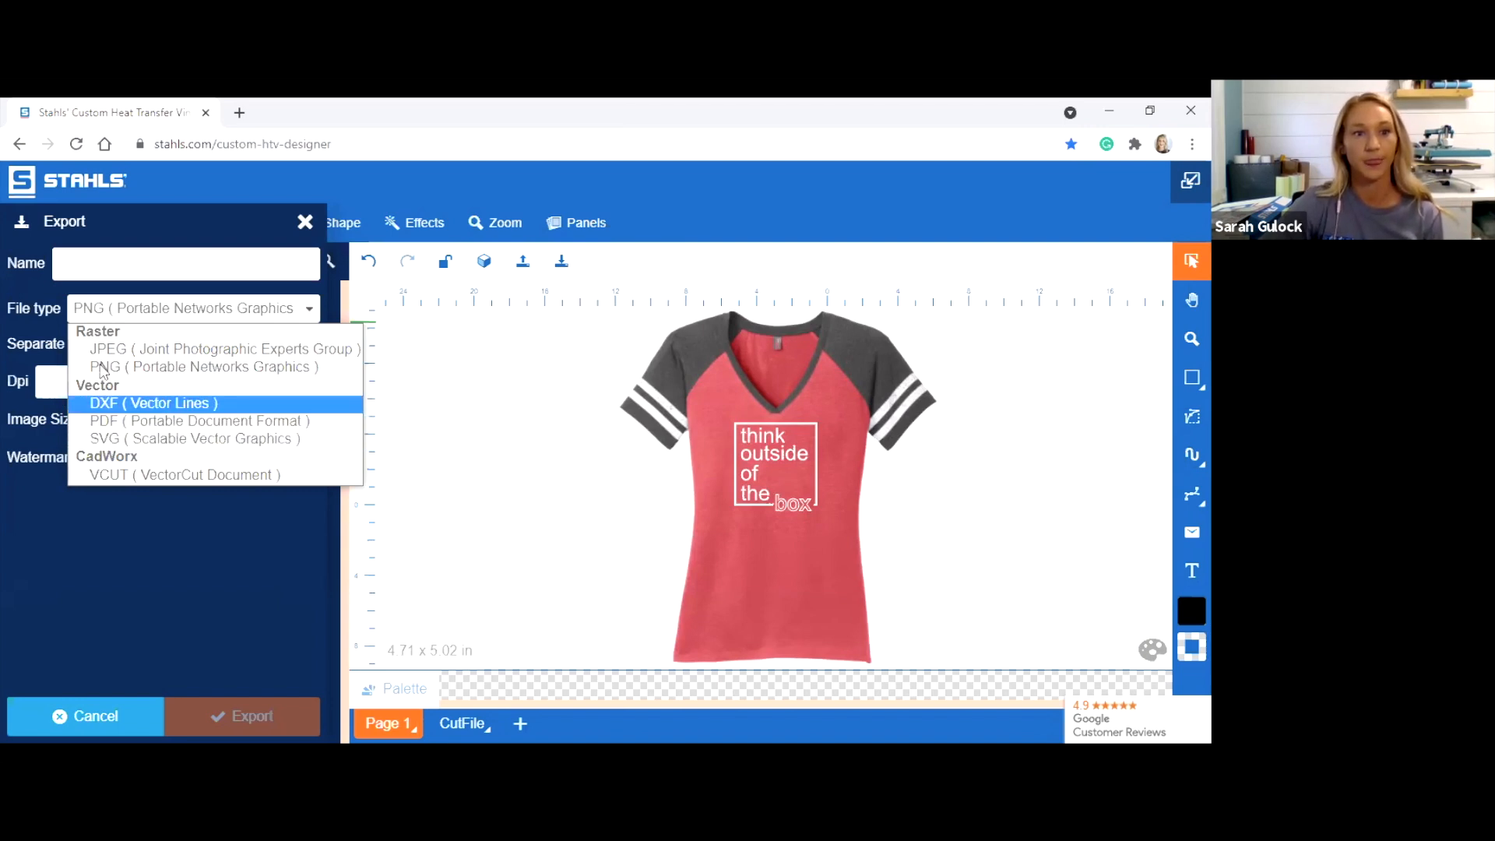
click(170, 351)
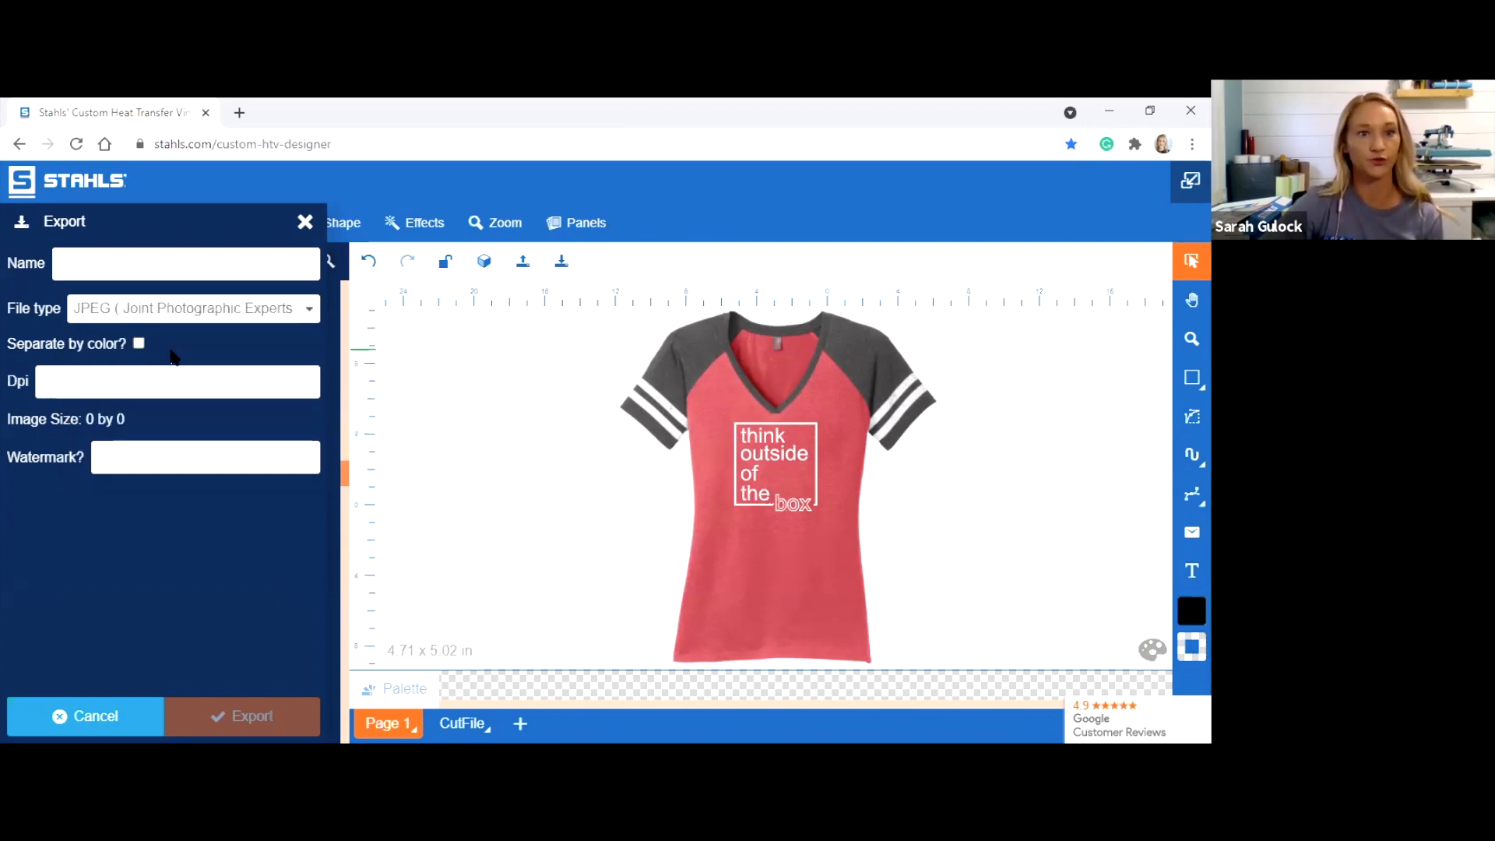
Enter a first name as the export's file name, set 150 dpi and the watermark "testing", and export the JPEG
click(128, 265)
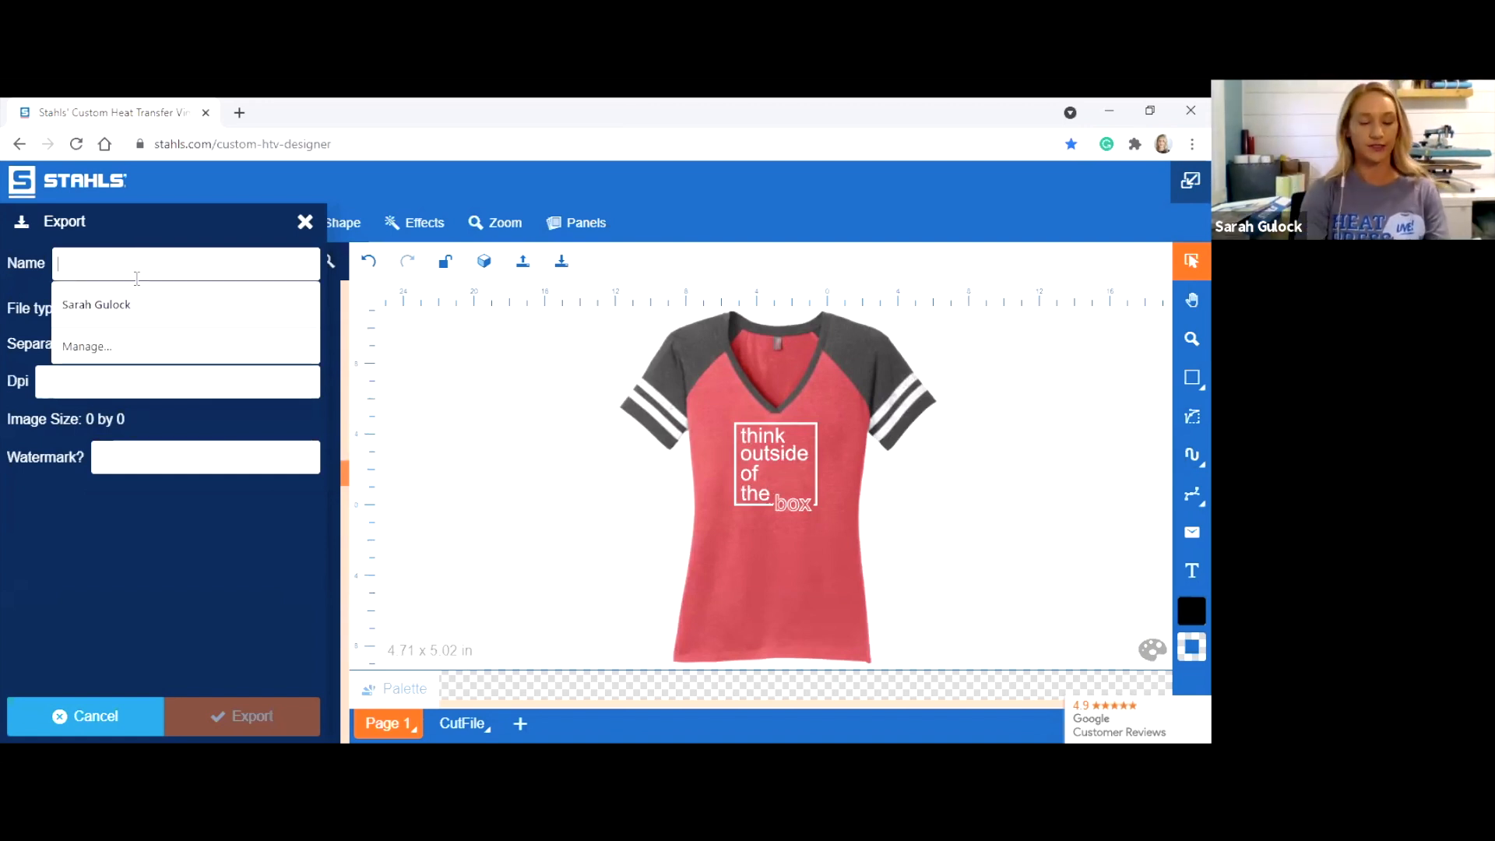
text(sarah)
click(97, 493)
click(104, 377)
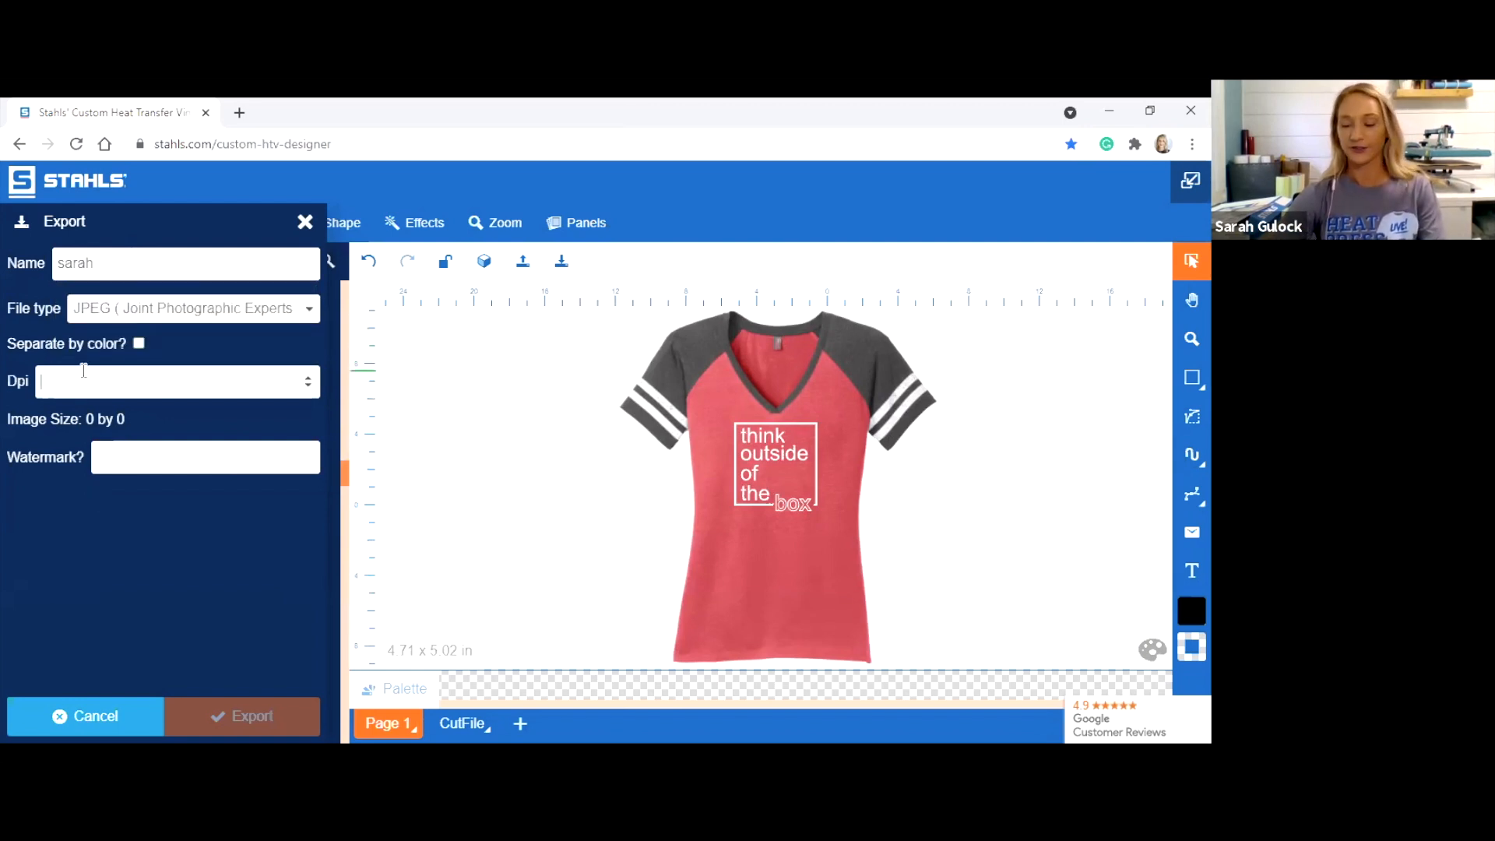
text(150)
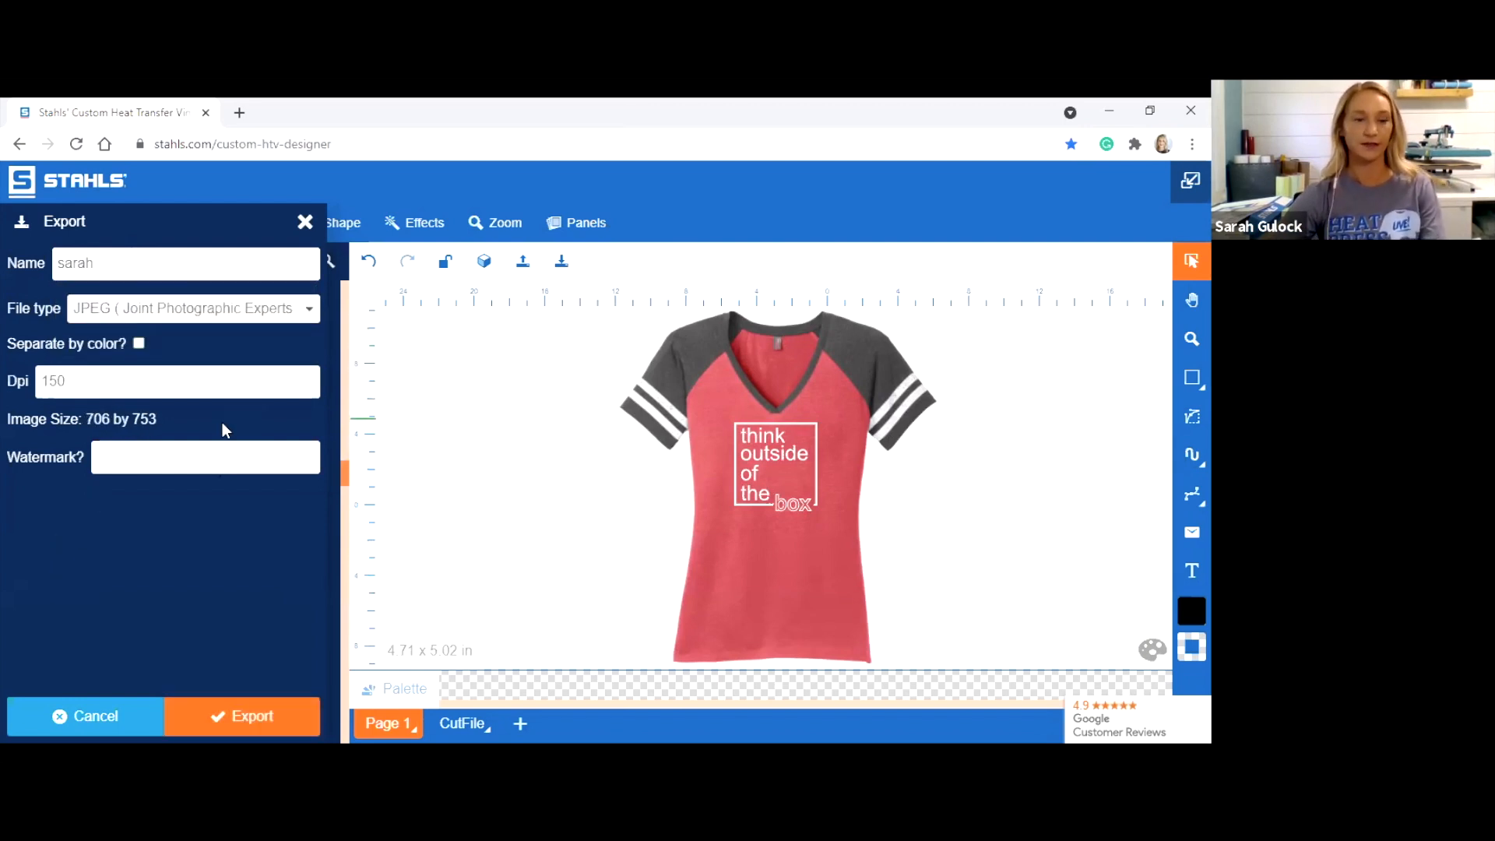
click(152, 464)
text(testing)
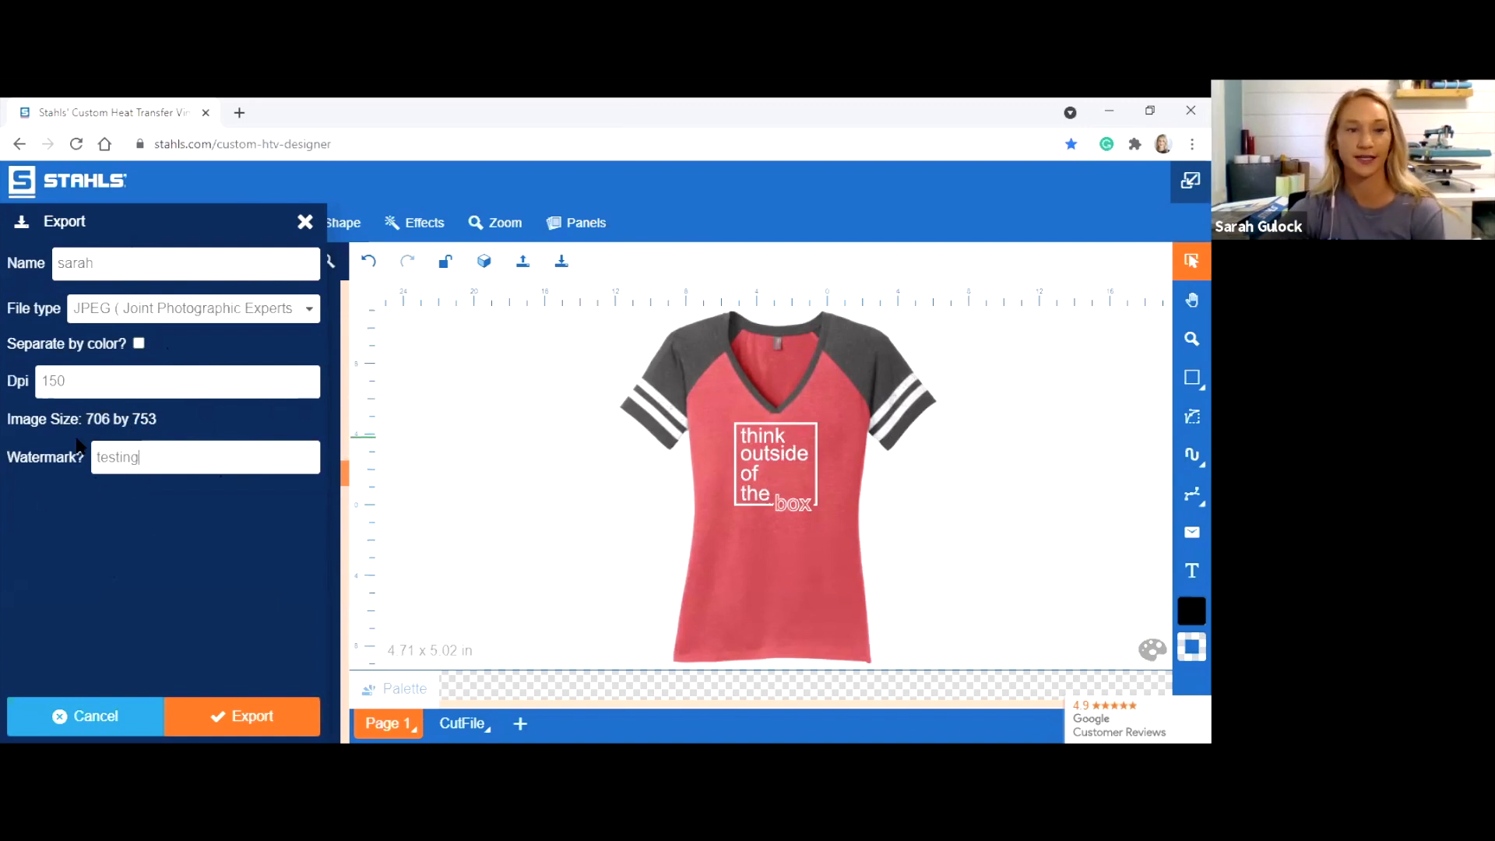
click(218, 715)
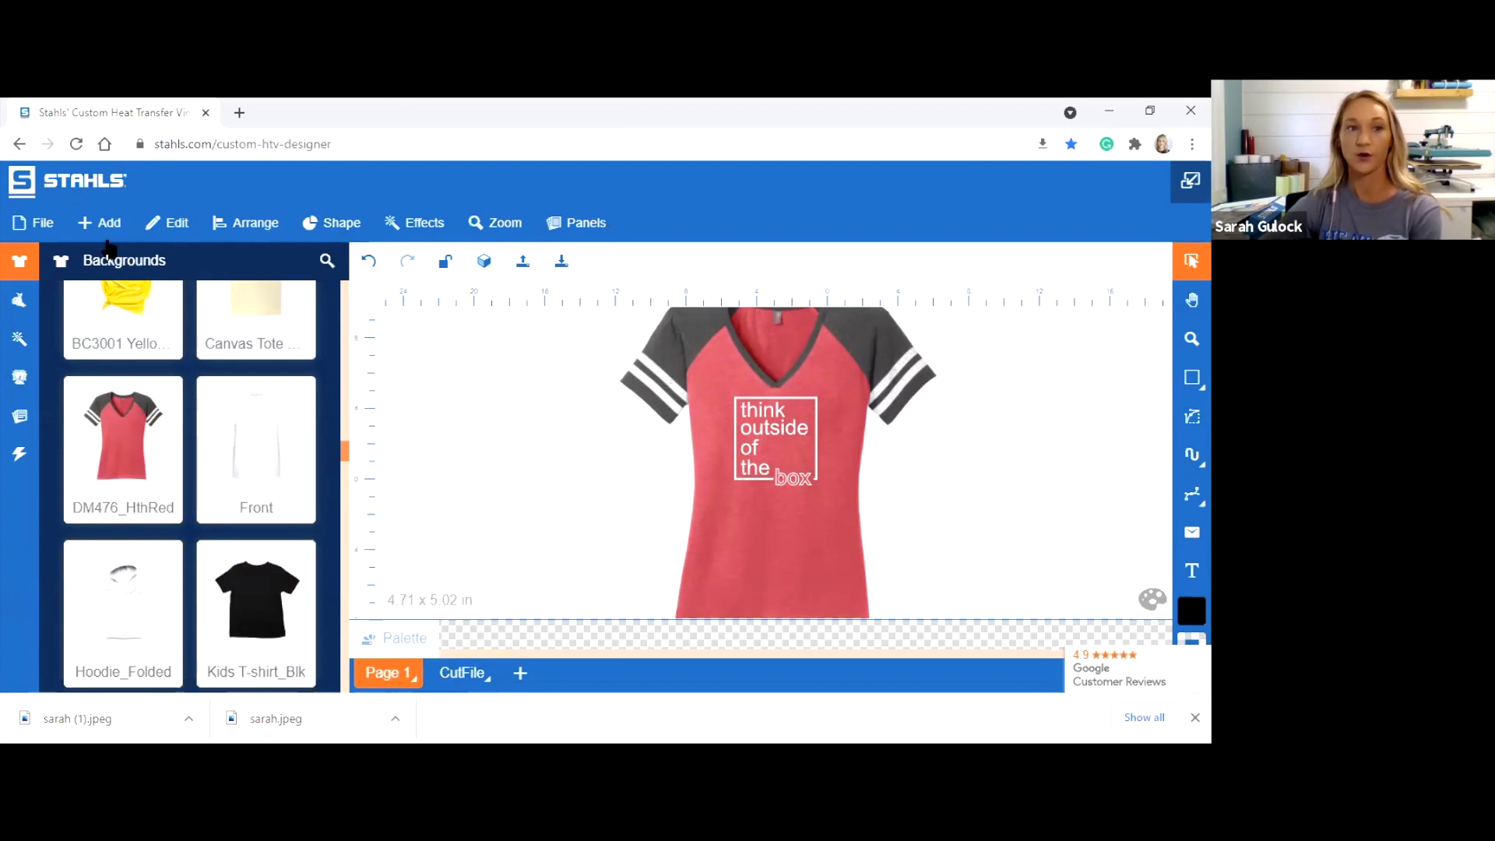
Review the raster, vector and CadWorx file types offered for export, then leave the export settings
click(44, 225)
click(177, 312)
click(165, 315)
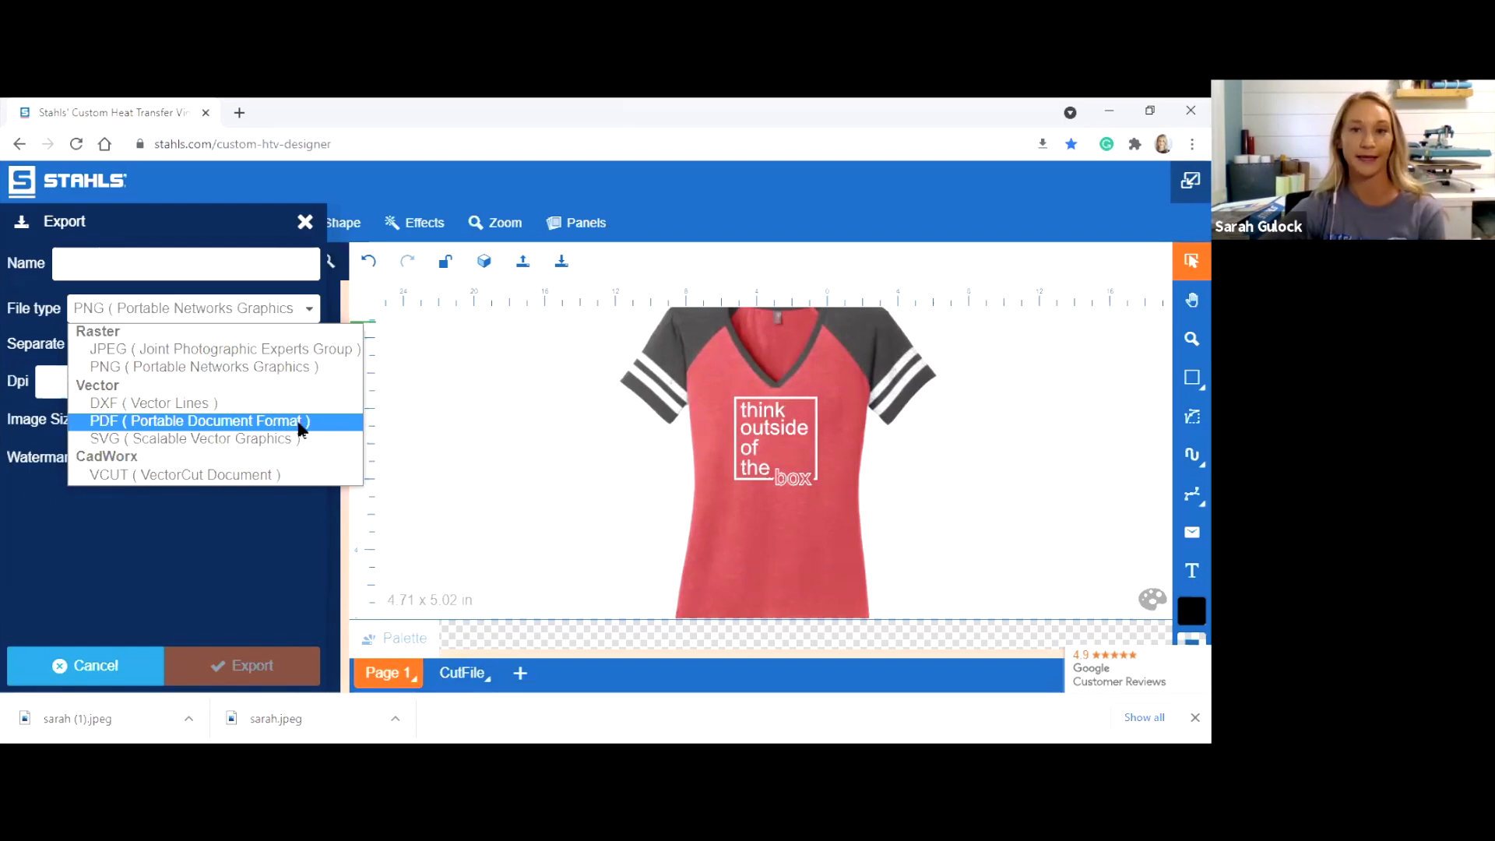
click(573, 476)
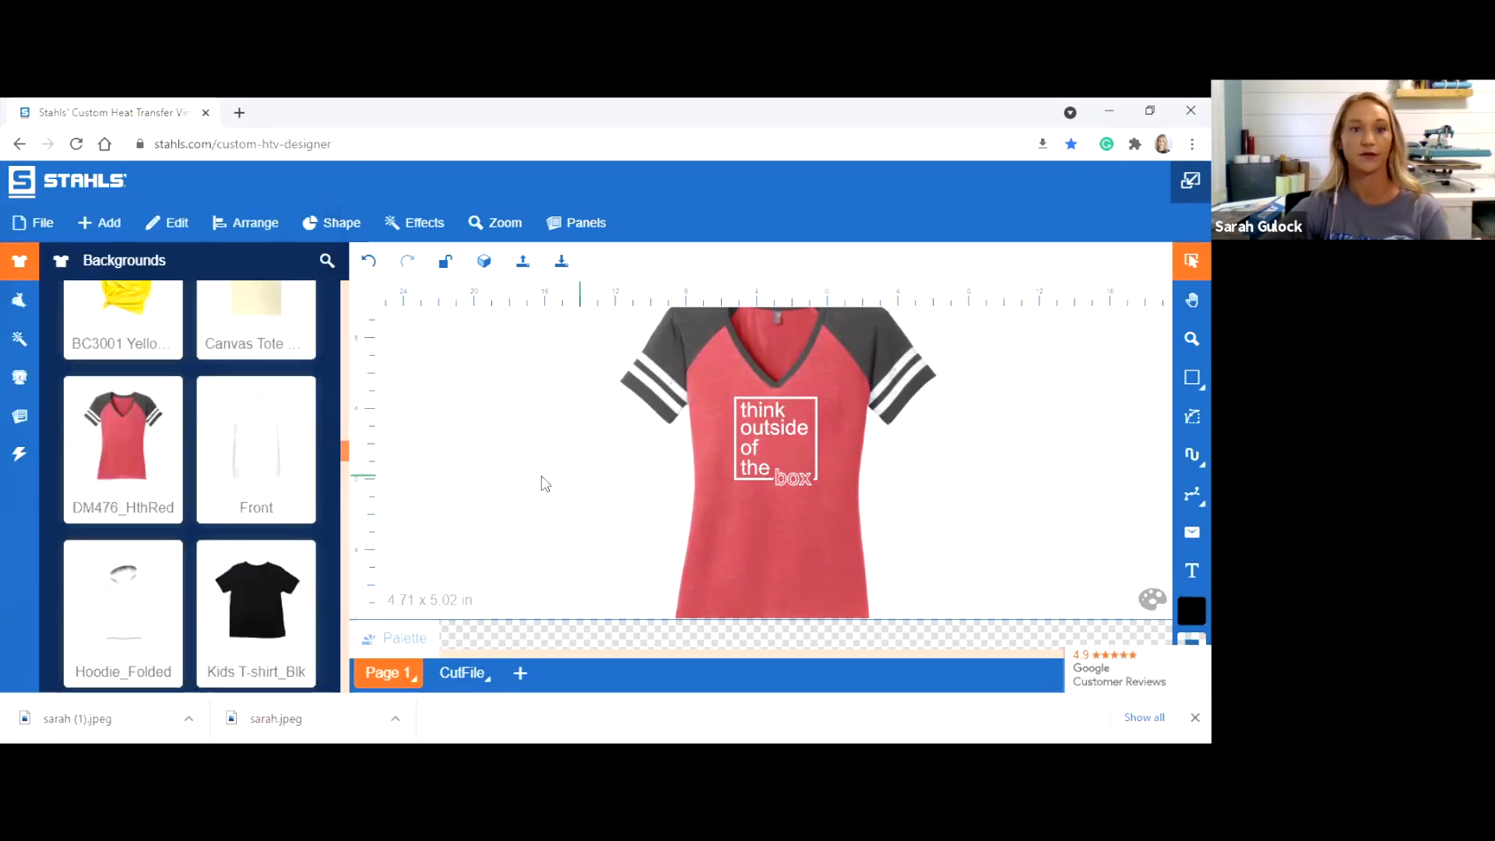
Open both downloaded JPEG files to inspect the exported images, then dismiss the download list
click(86, 718)
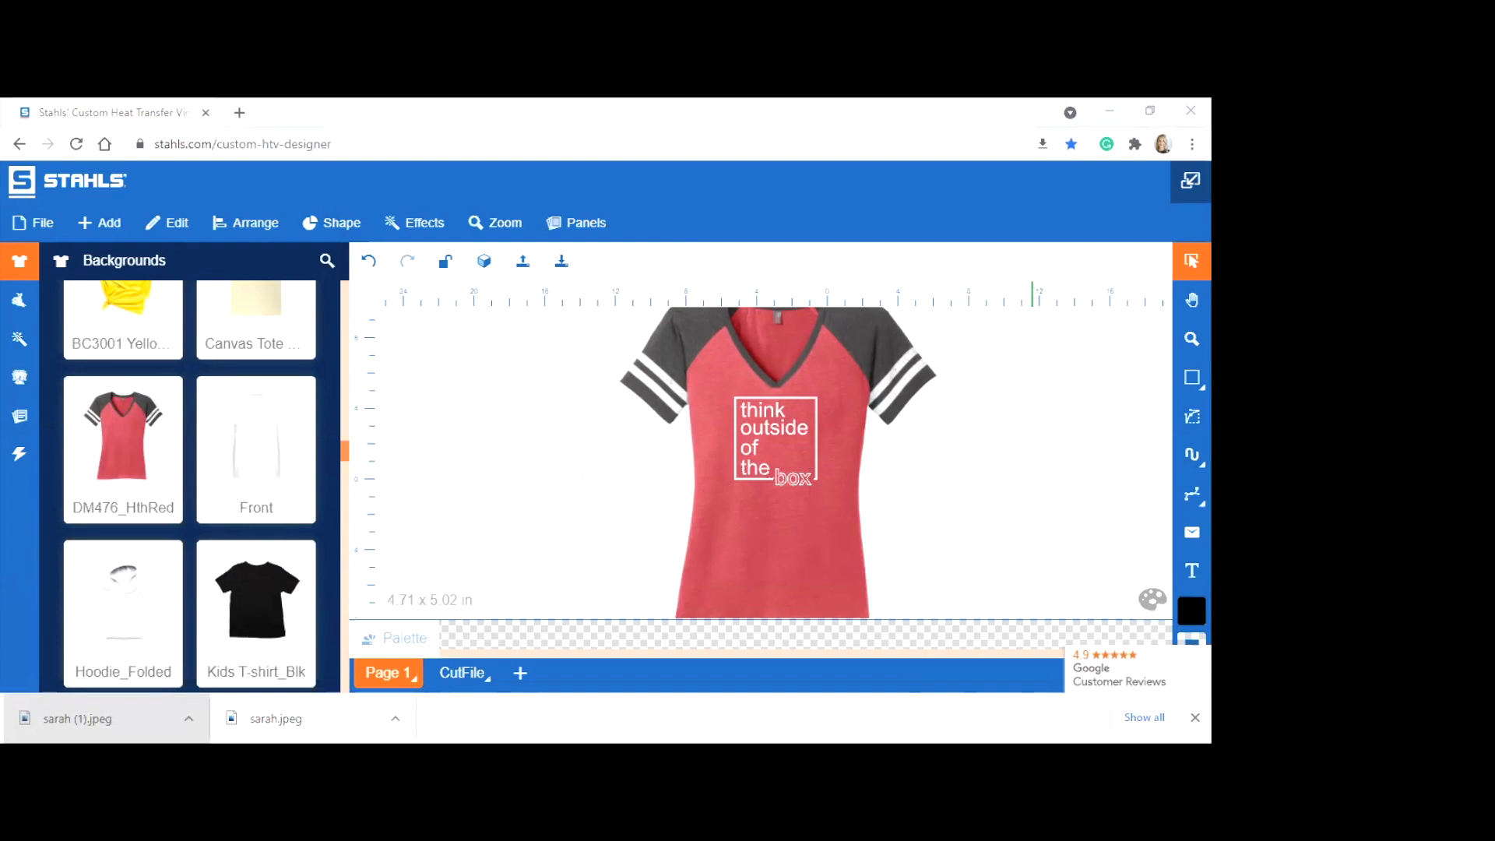
click(267, 711)
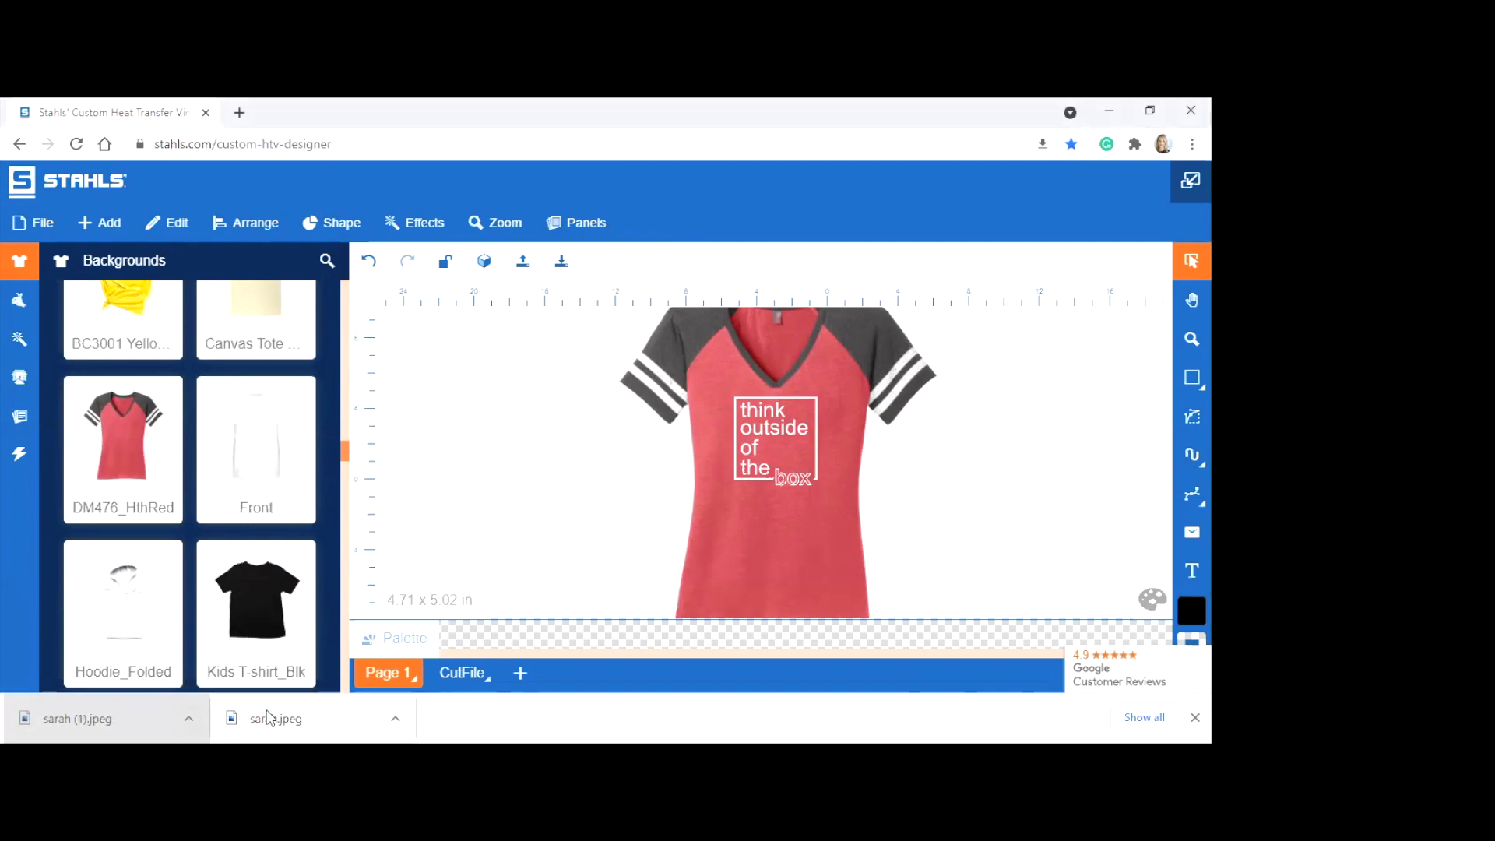
click(274, 717)
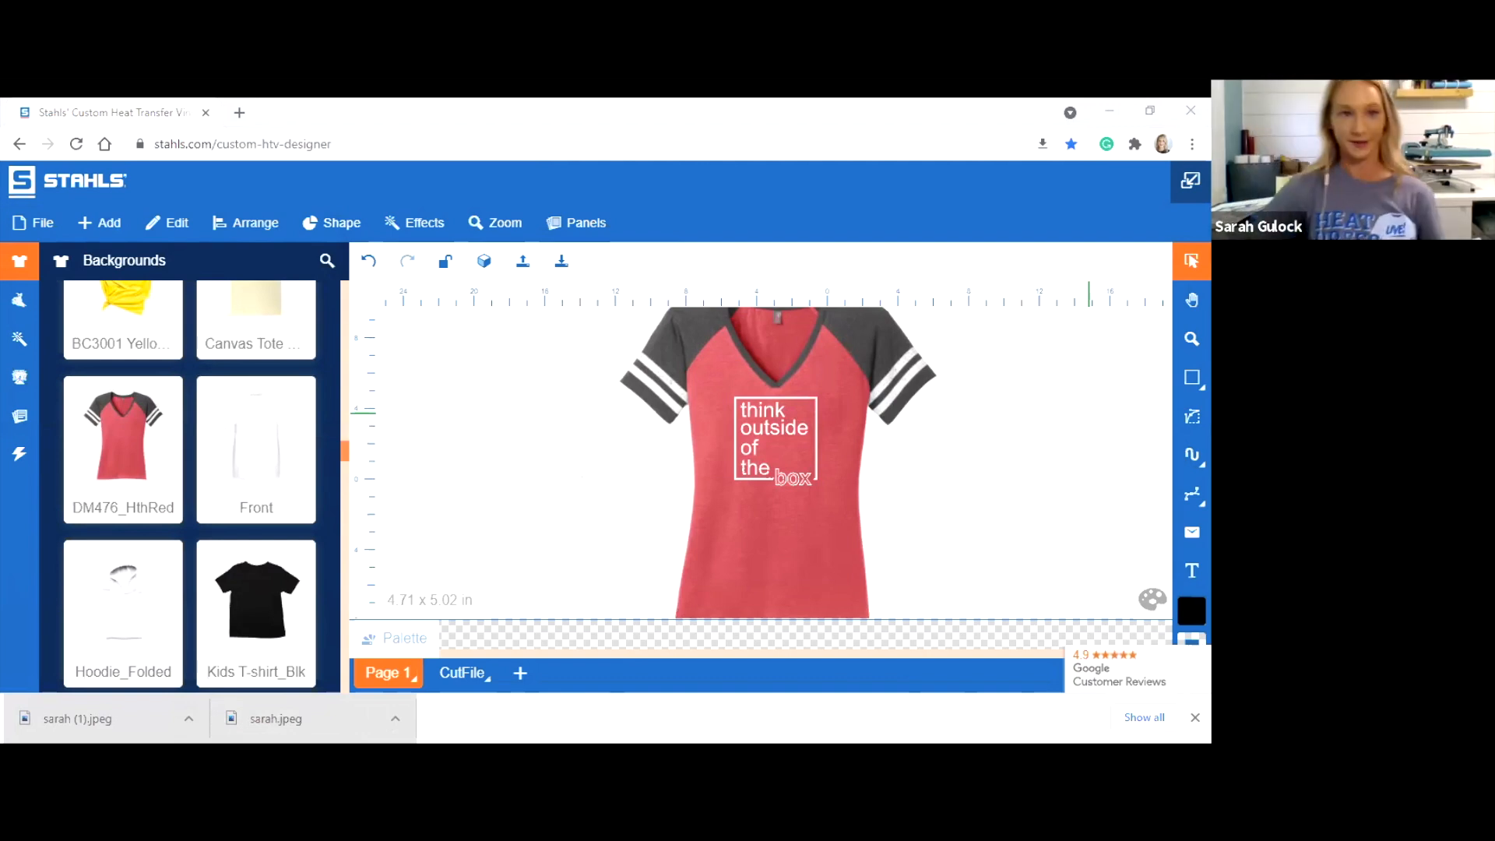
click(1195, 718)
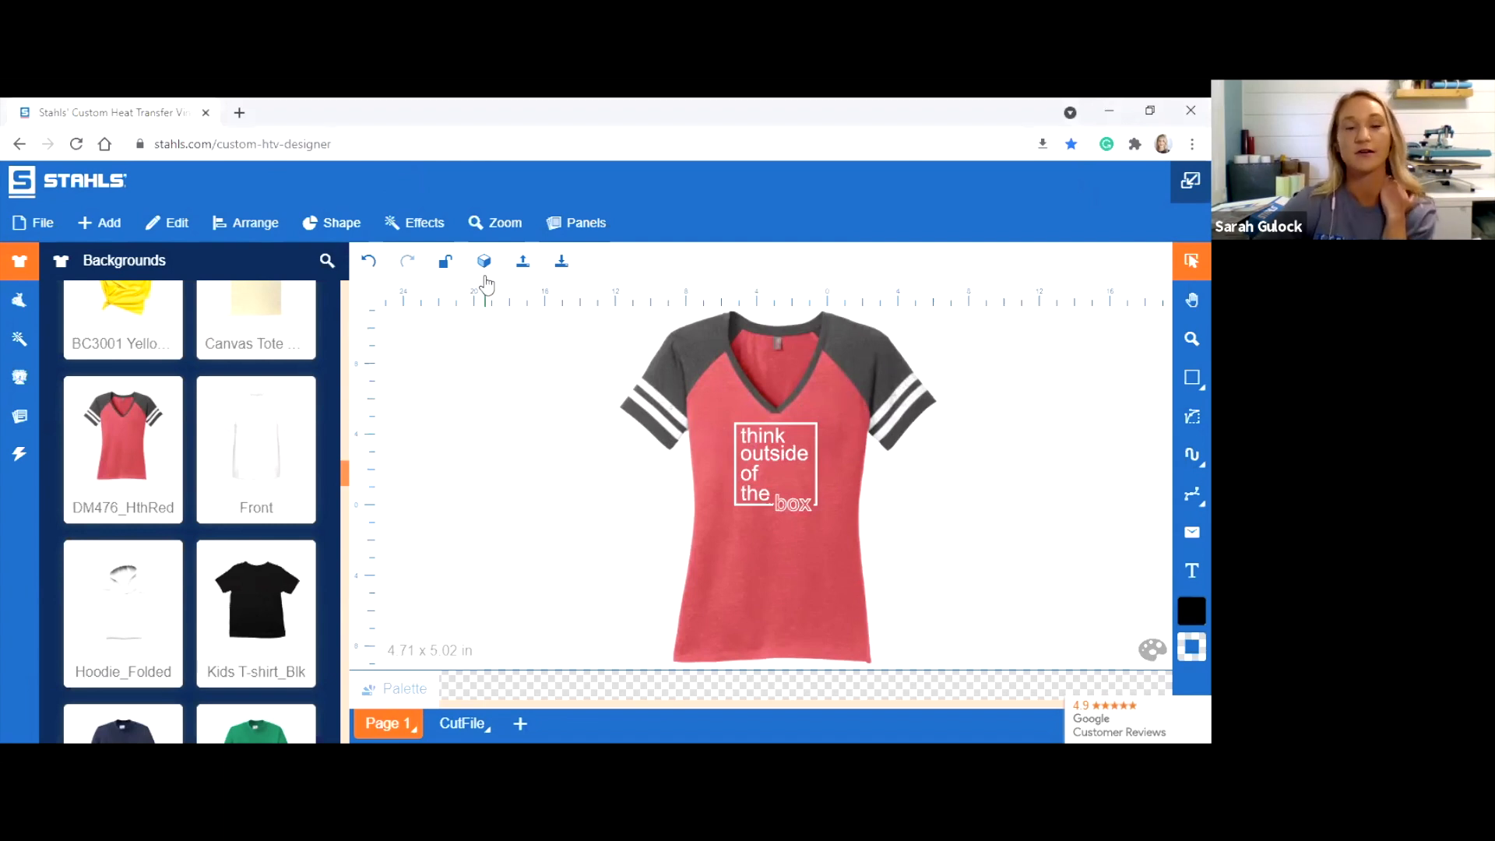
Check the PNG option among the export file types and return to the shirt design without exporting
click(115, 307)
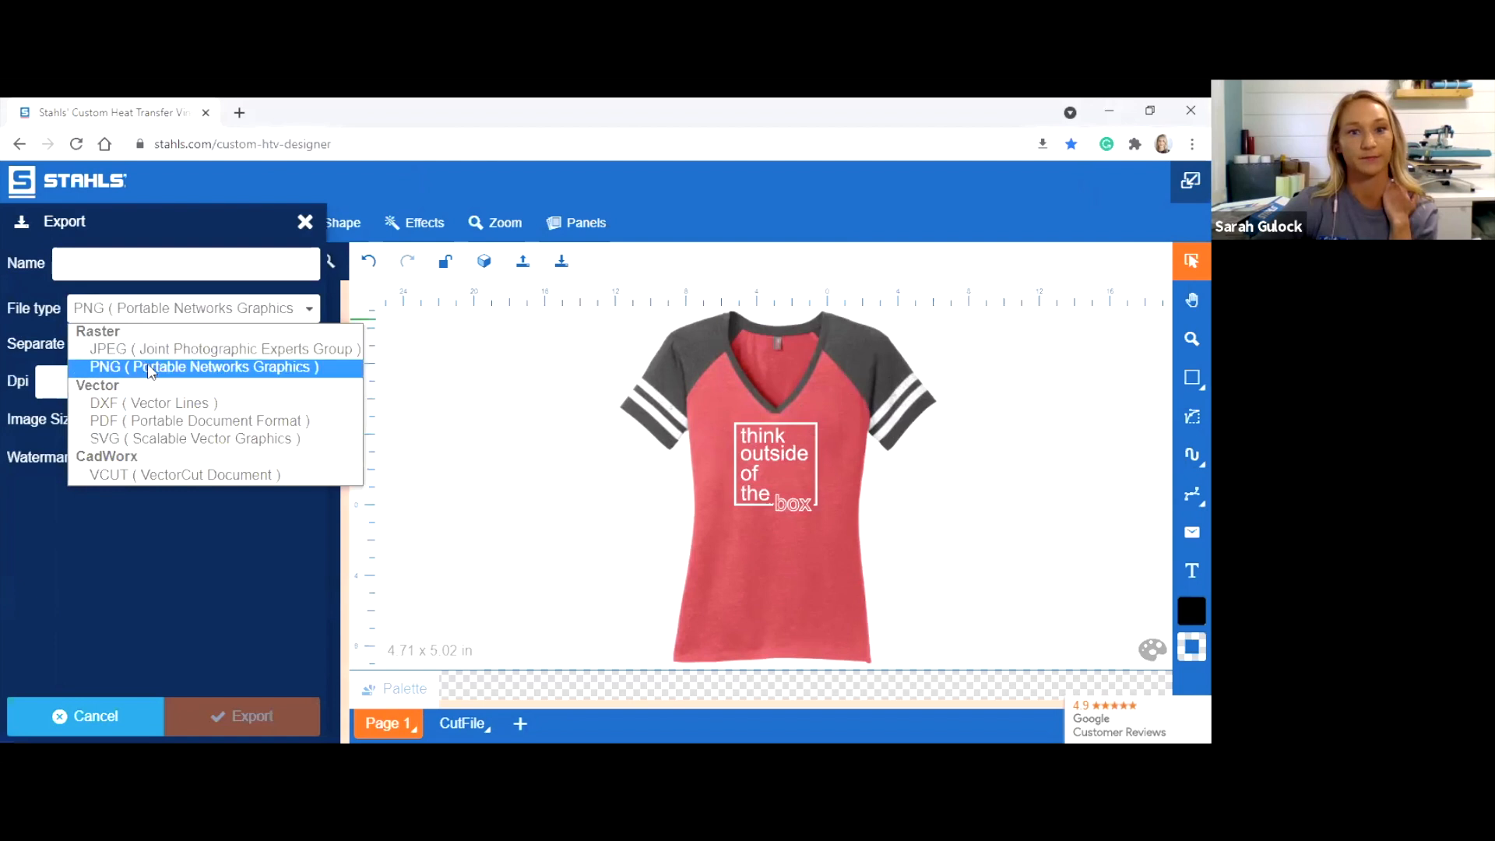
click(963, 471)
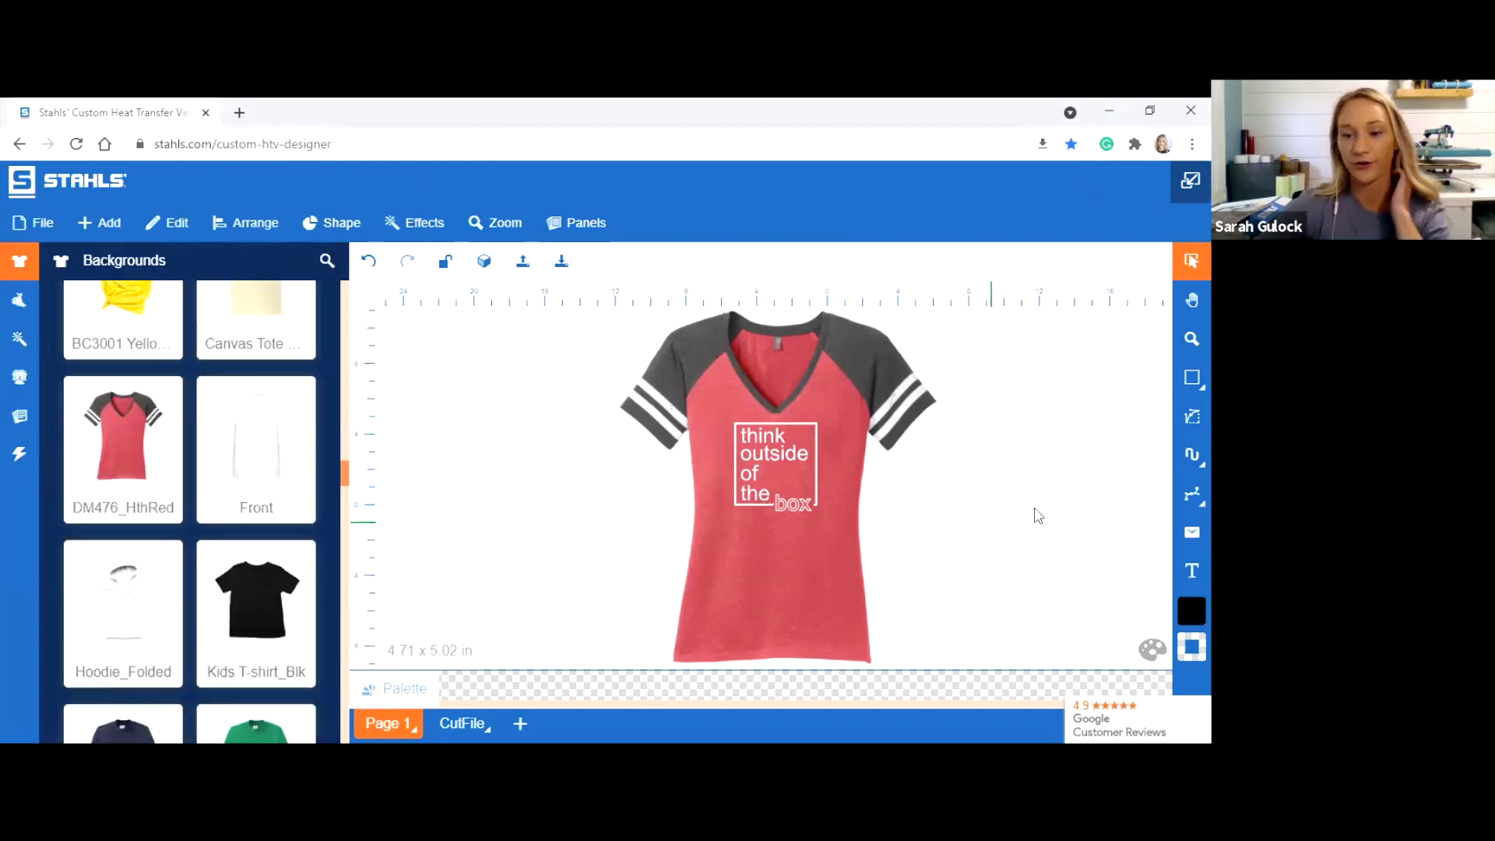
click(756, 438)
click(1065, 450)
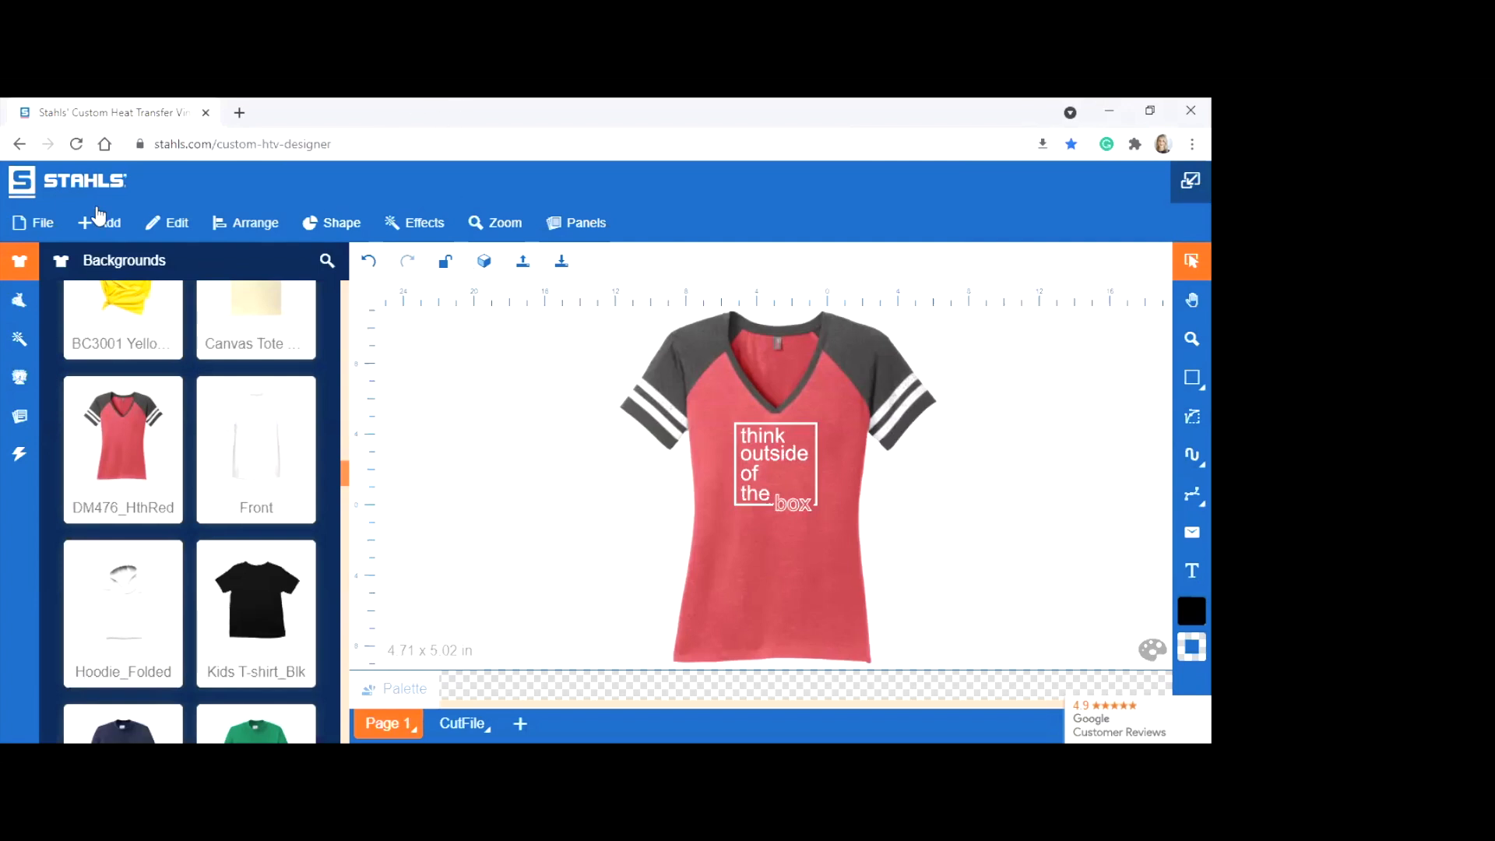
Review the PNG and vector options among the export file types, pick SVG, and leave the export settings without exporting
click(39, 222)
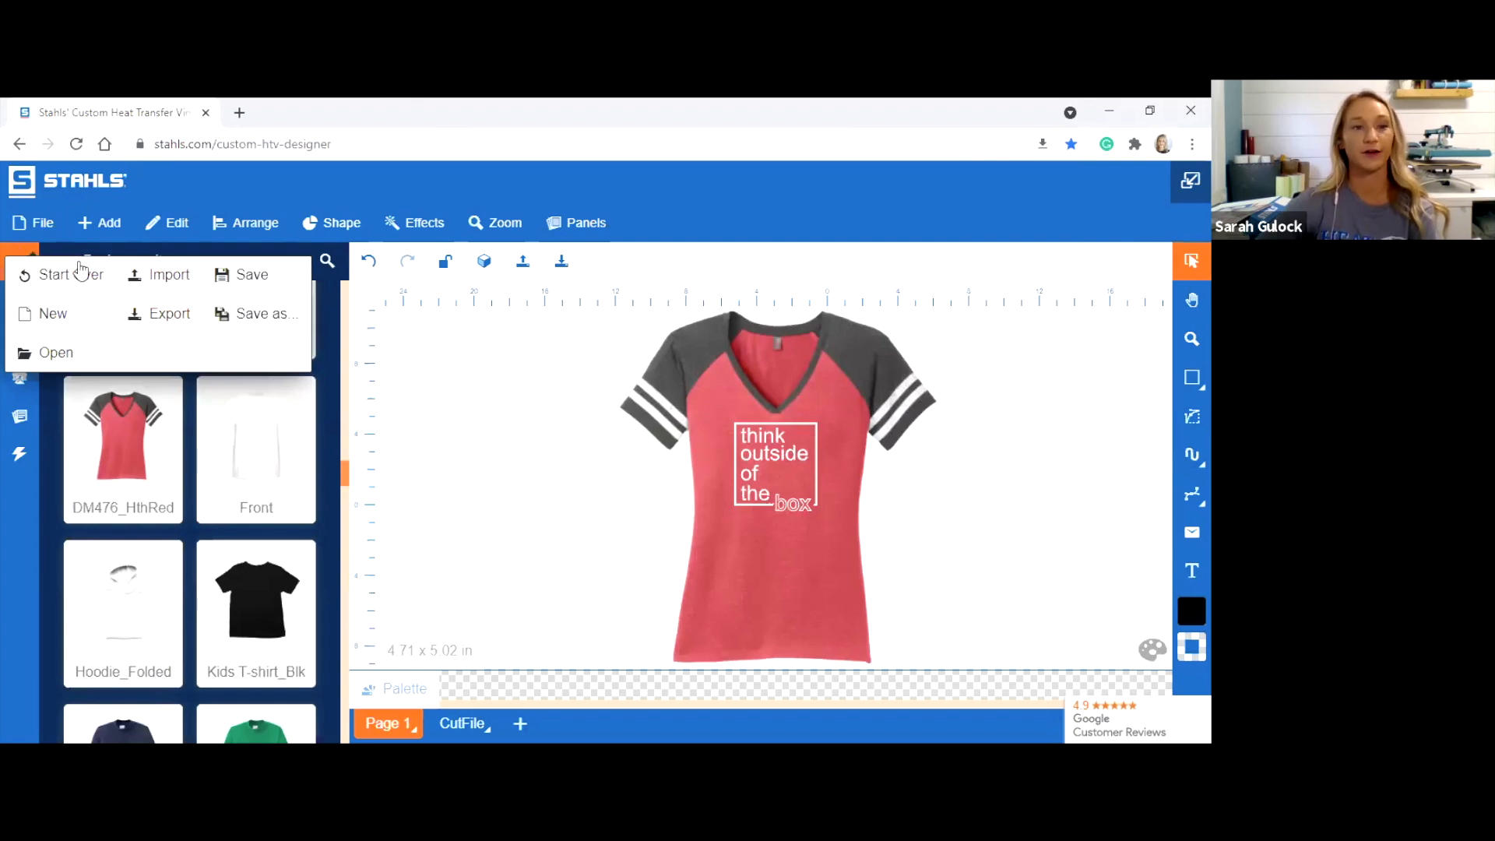
click(166, 317)
click(169, 323)
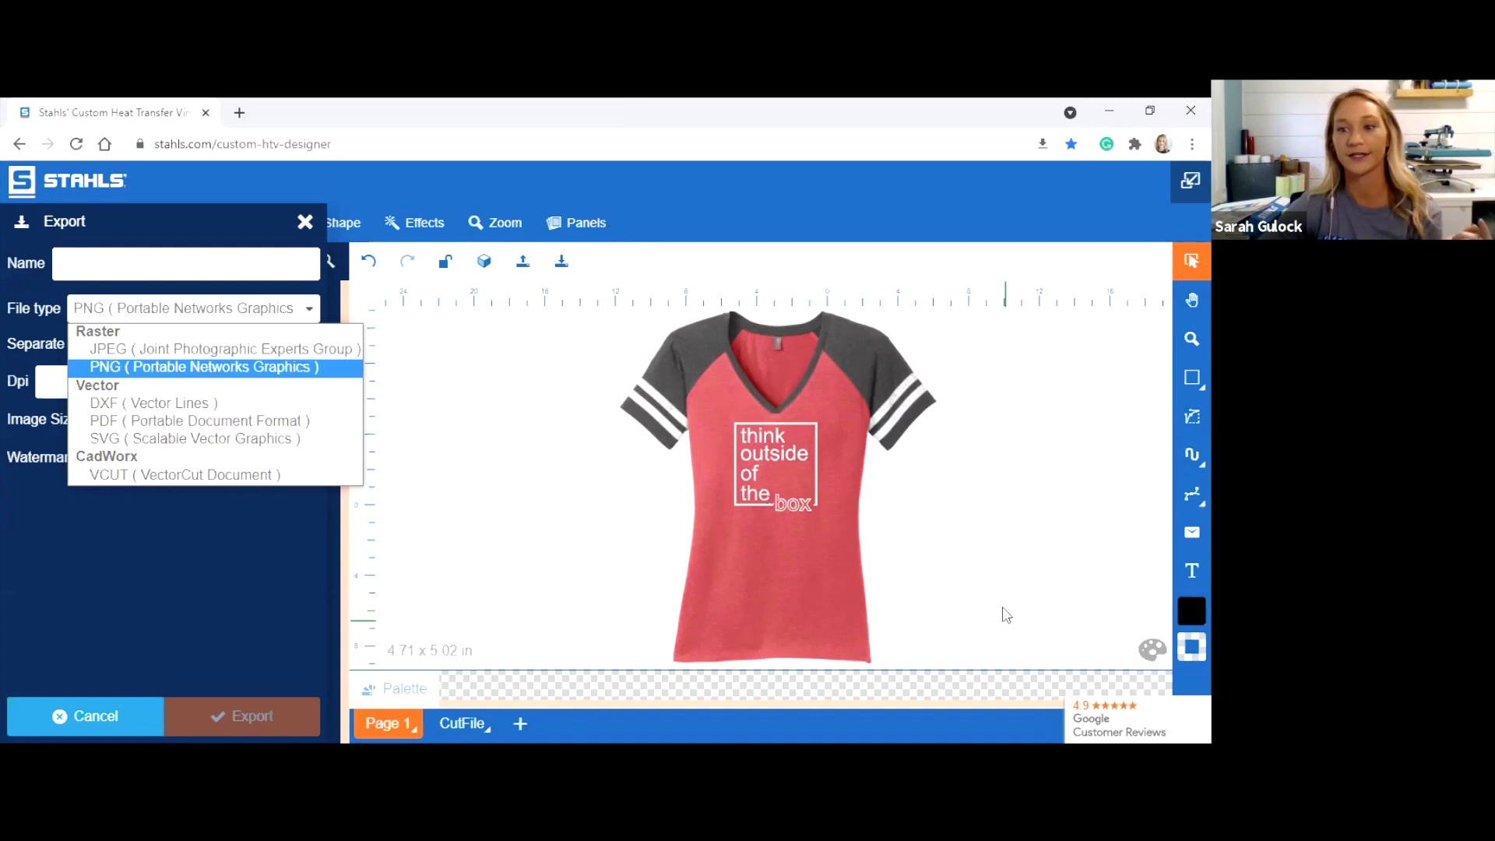
click(61, 183)
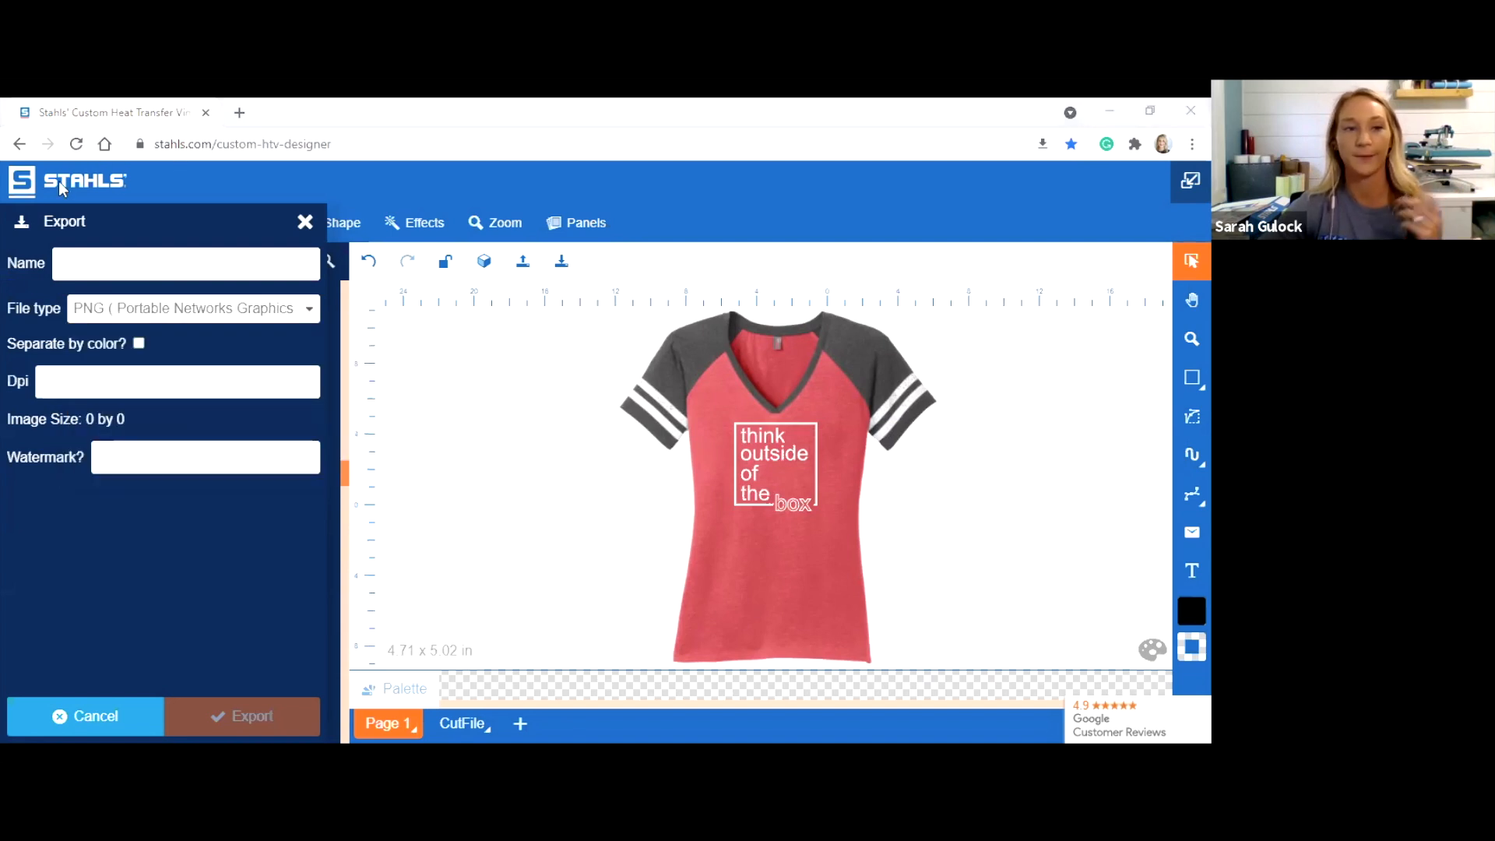
click(203, 315)
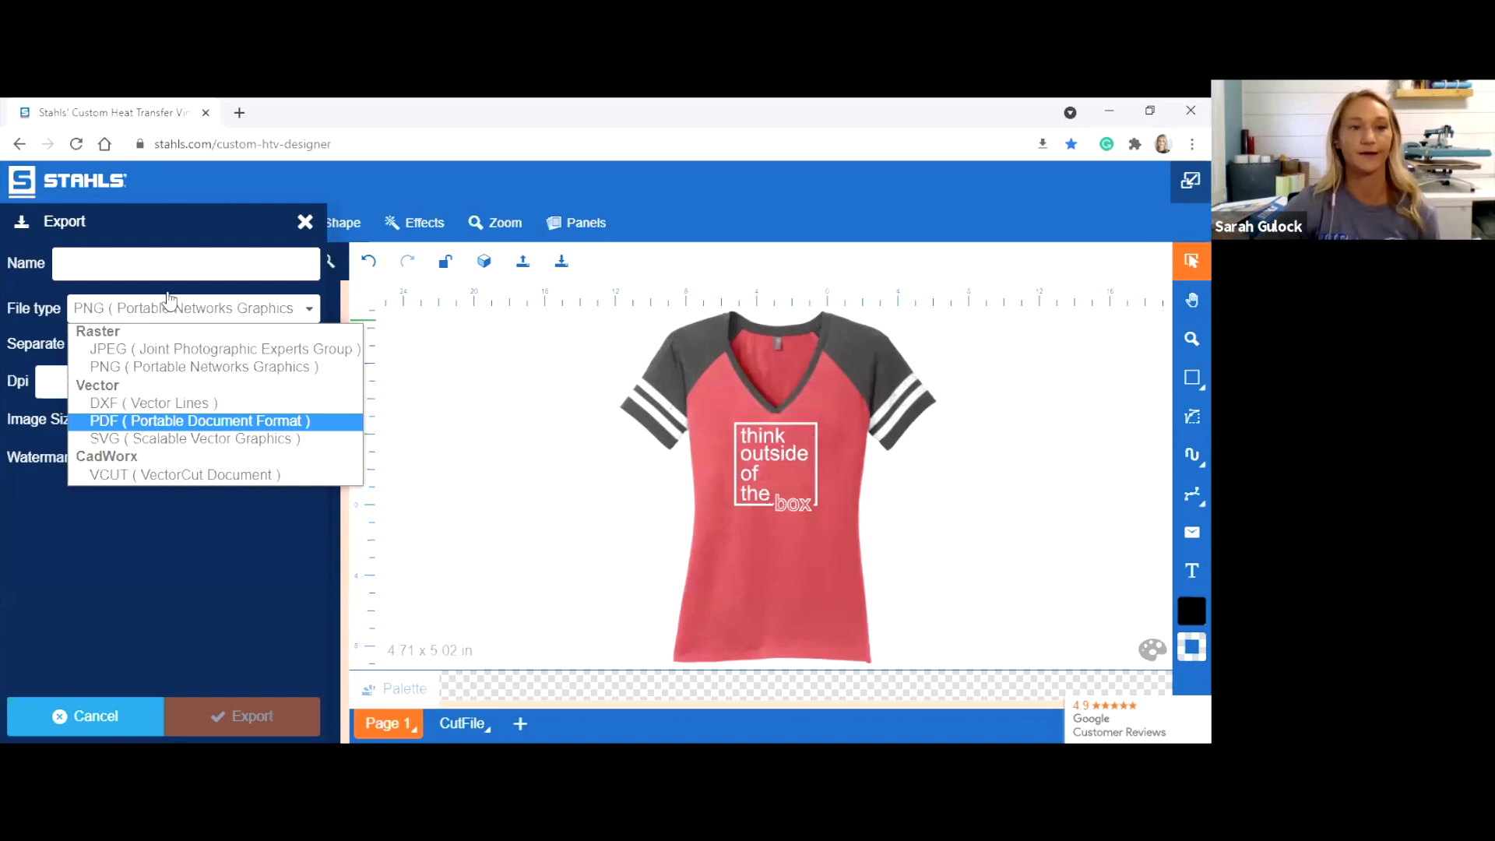
click(168, 440)
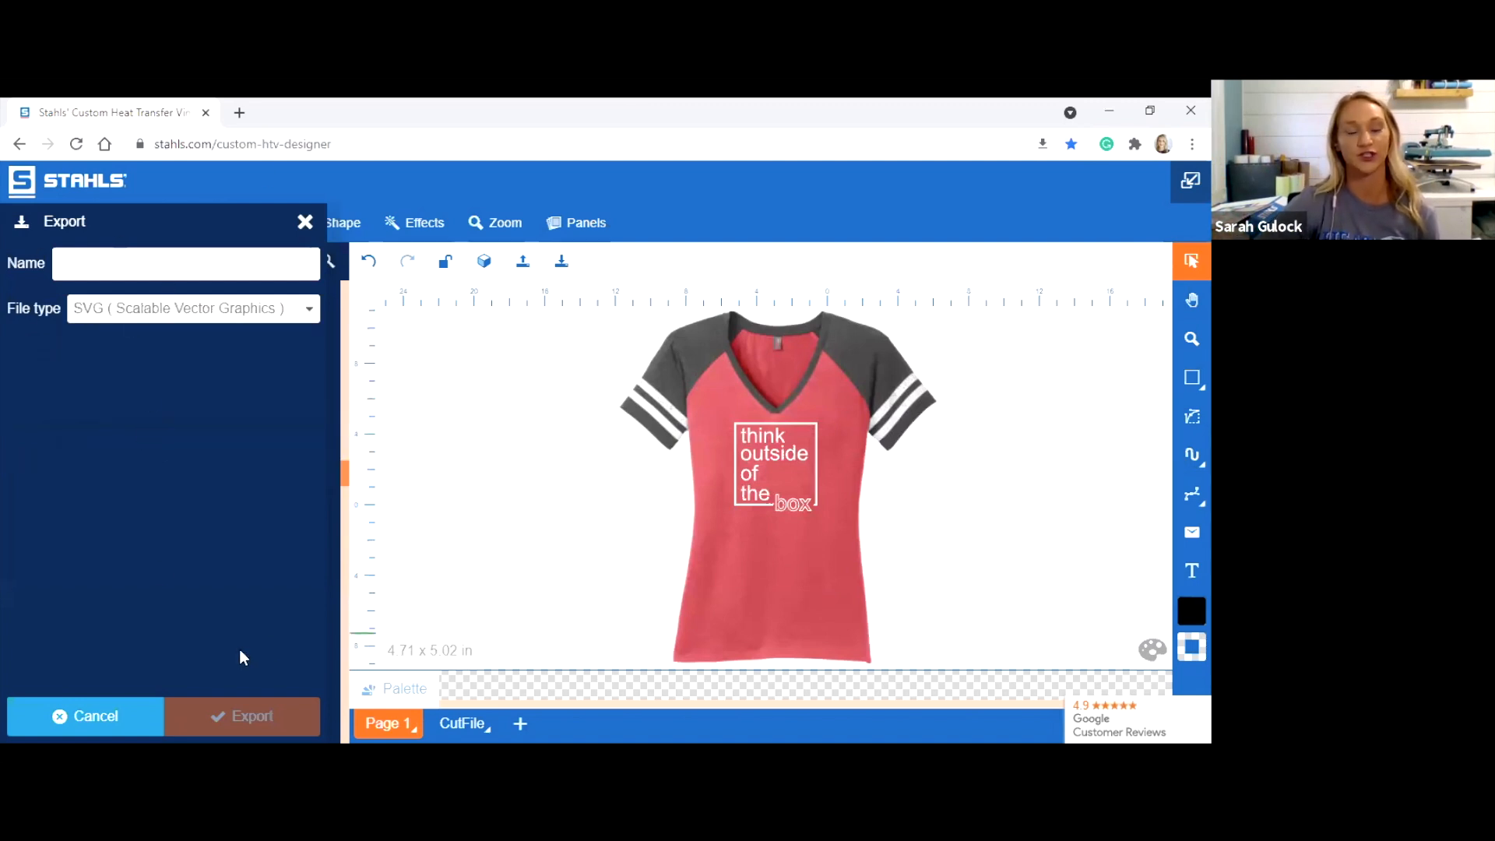
click(979, 577)
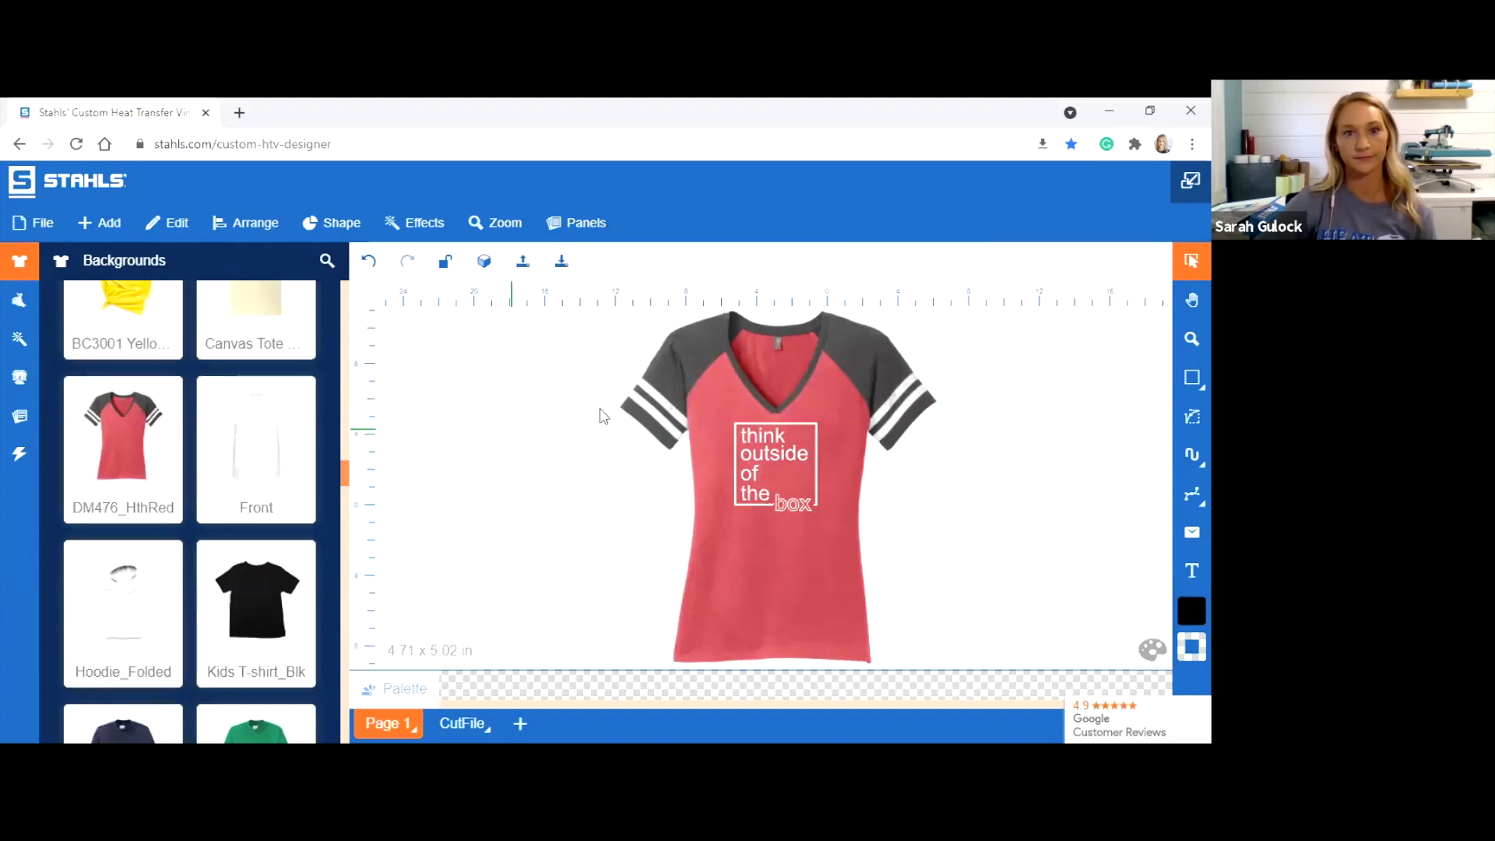
click(783, 475)
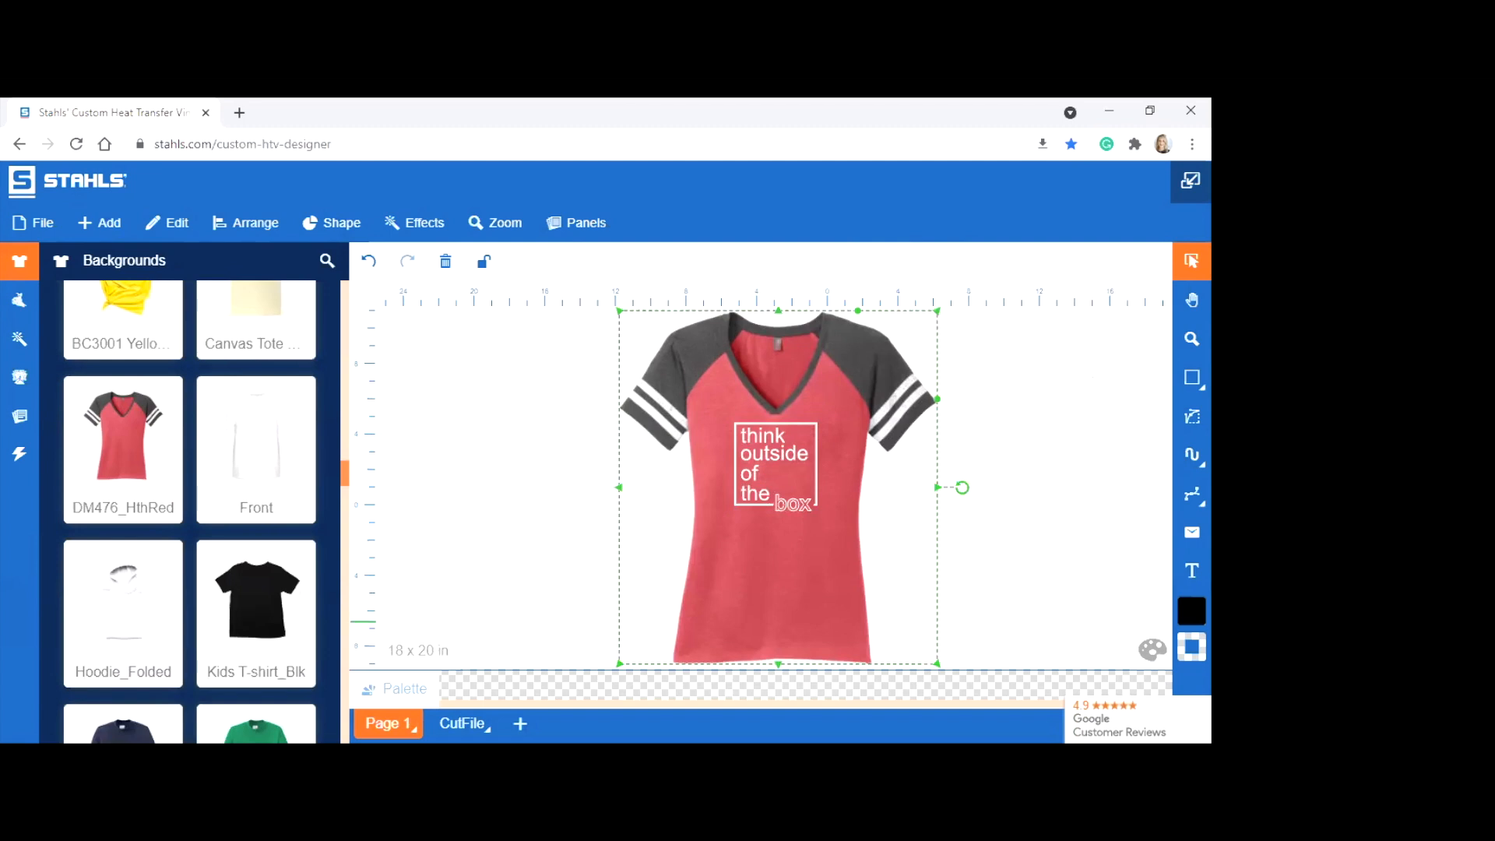
click(985, 563)
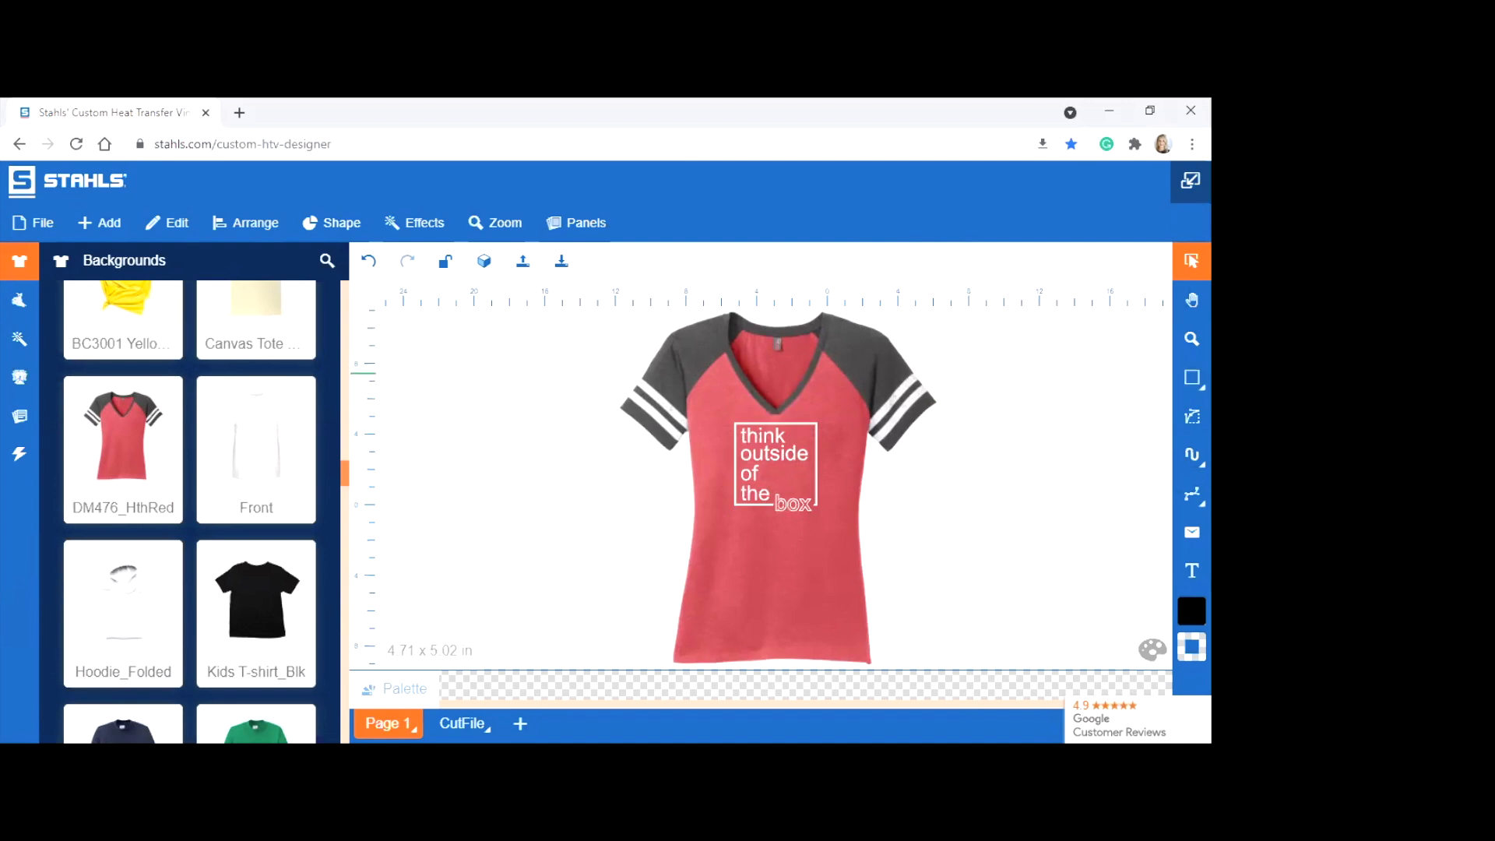
Draw two wide overlapping black rectangles across the shirt, the lower one about 30 x 7 in
click(1192, 378)
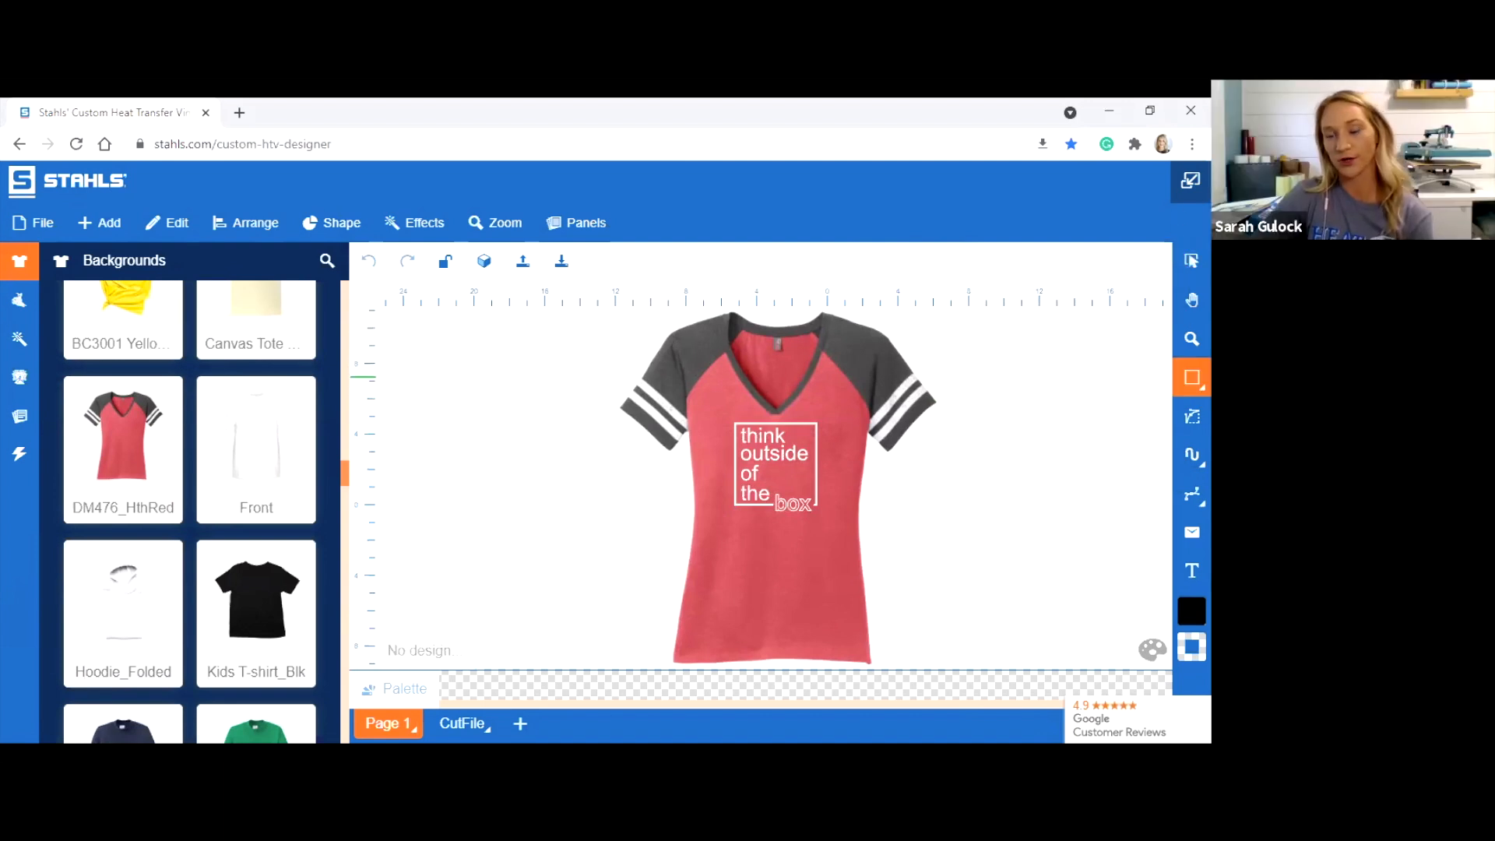
mouse_move(515, 410)
mouse_down()
mouse_move(533, 475)
mouse_move(1028, 504)
mouse_move(1045, 533)
mouse_up()
drag(504, 343, 1059, 431)
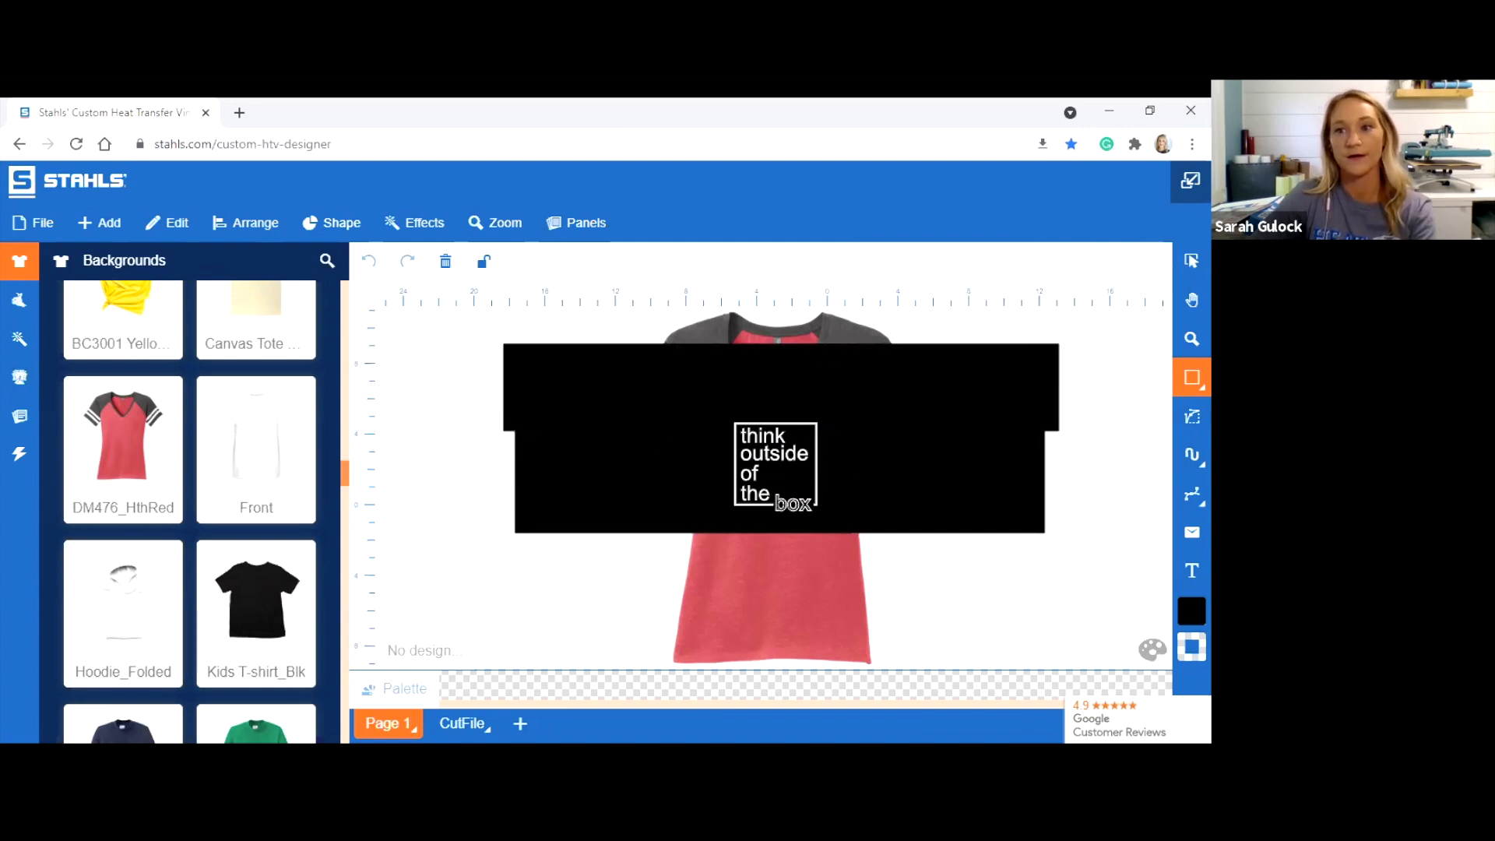
Delete the upper black rectangle and shift the remaining one slightly to the left
click(1191, 261)
click(1046, 360)
key(Delete)
click(995, 484)
drag(994, 484, 956, 480)
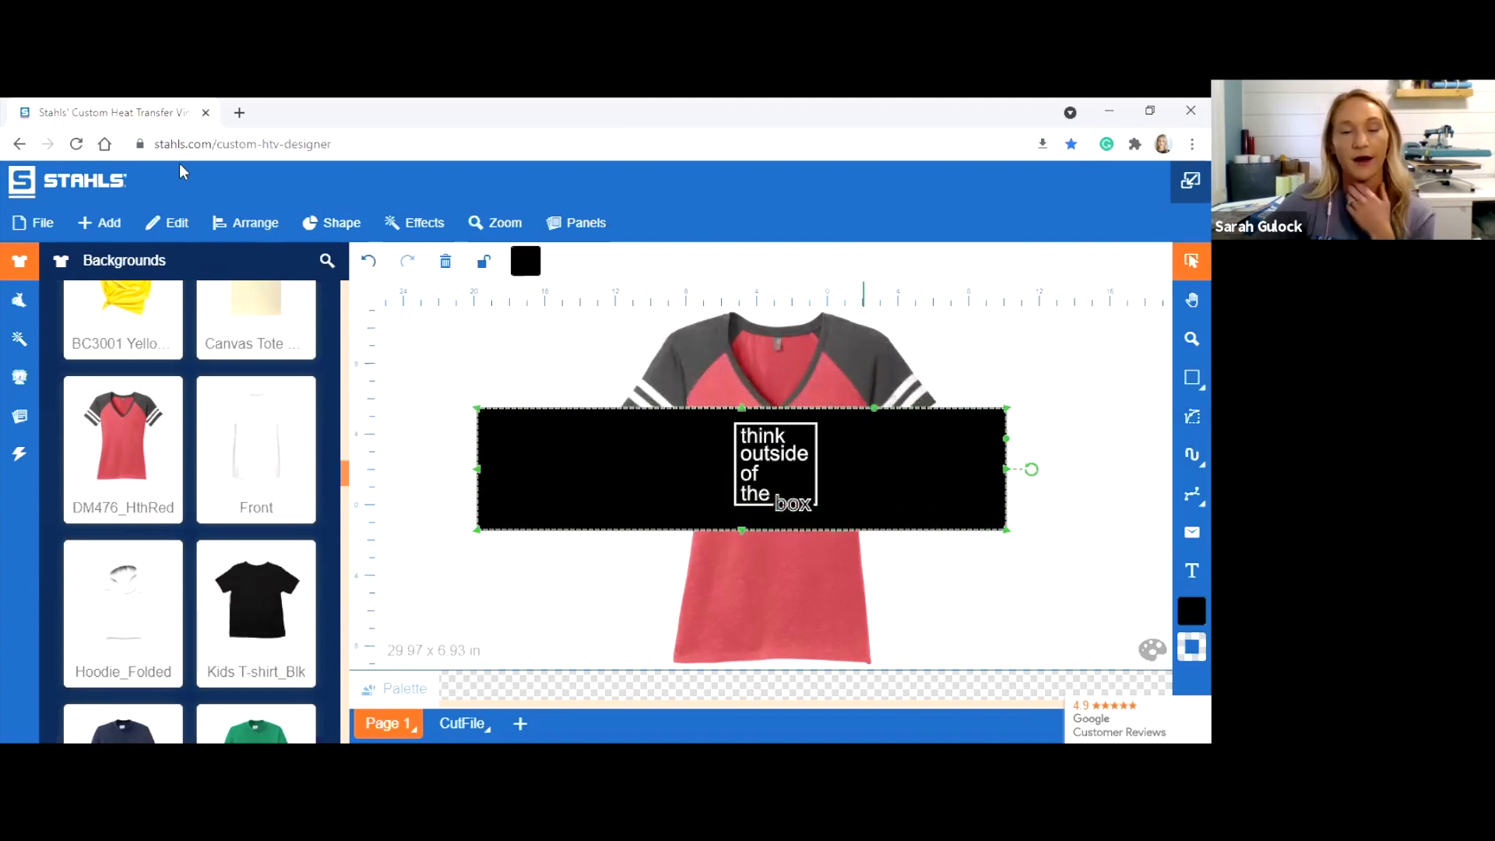
Recolor the wide black rectangle across the shirt to dark red
click(525, 260)
drag(140, 352, 191, 362)
click(424, 348)
click(561, 383)
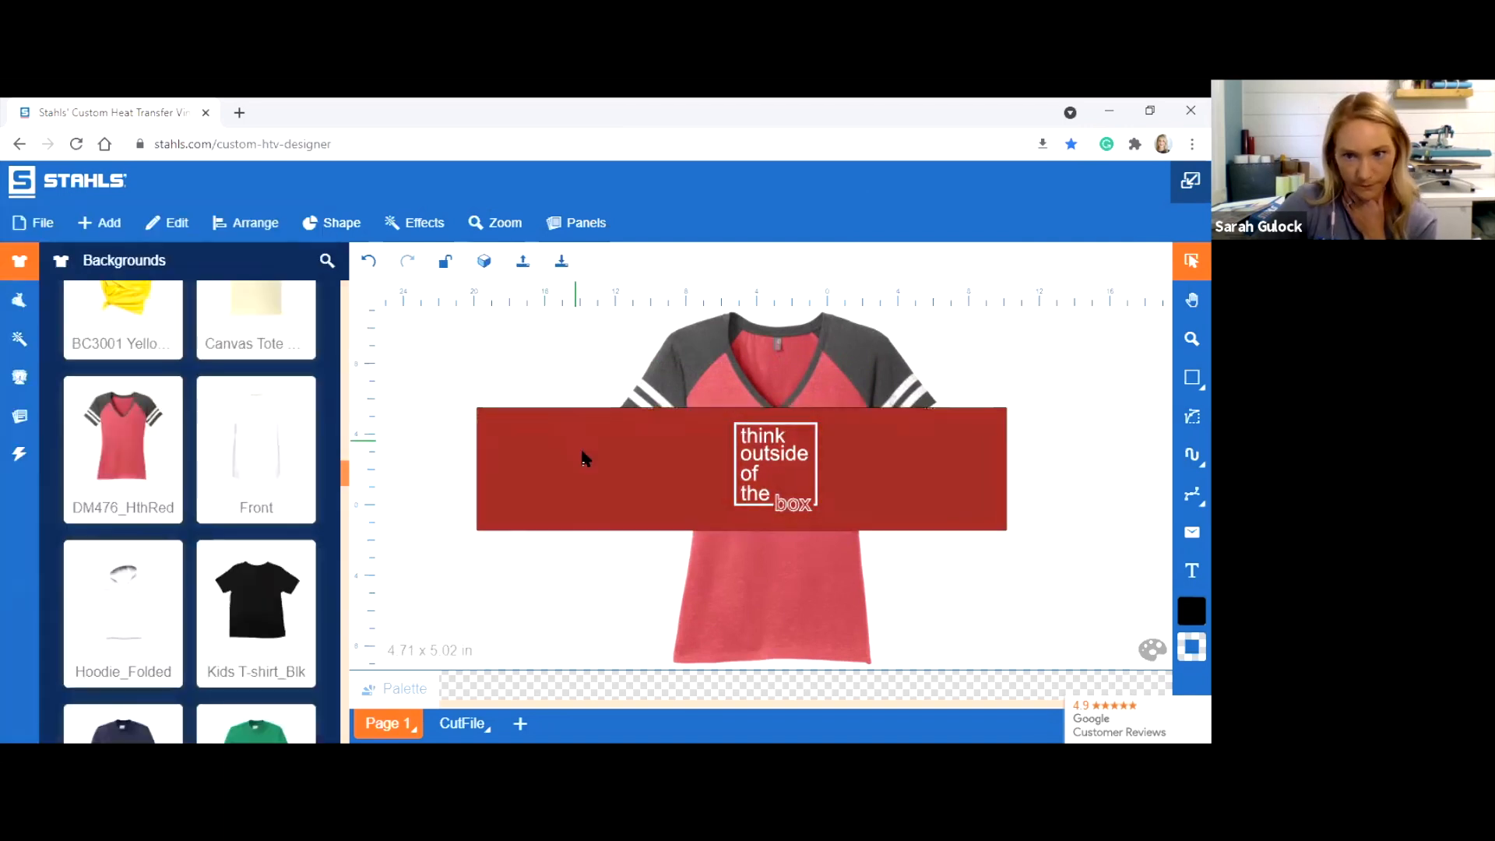
Change the canvas background color behind the shirt to a light warm gray
click(1153, 649)
drag(134, 367, 82, 343)
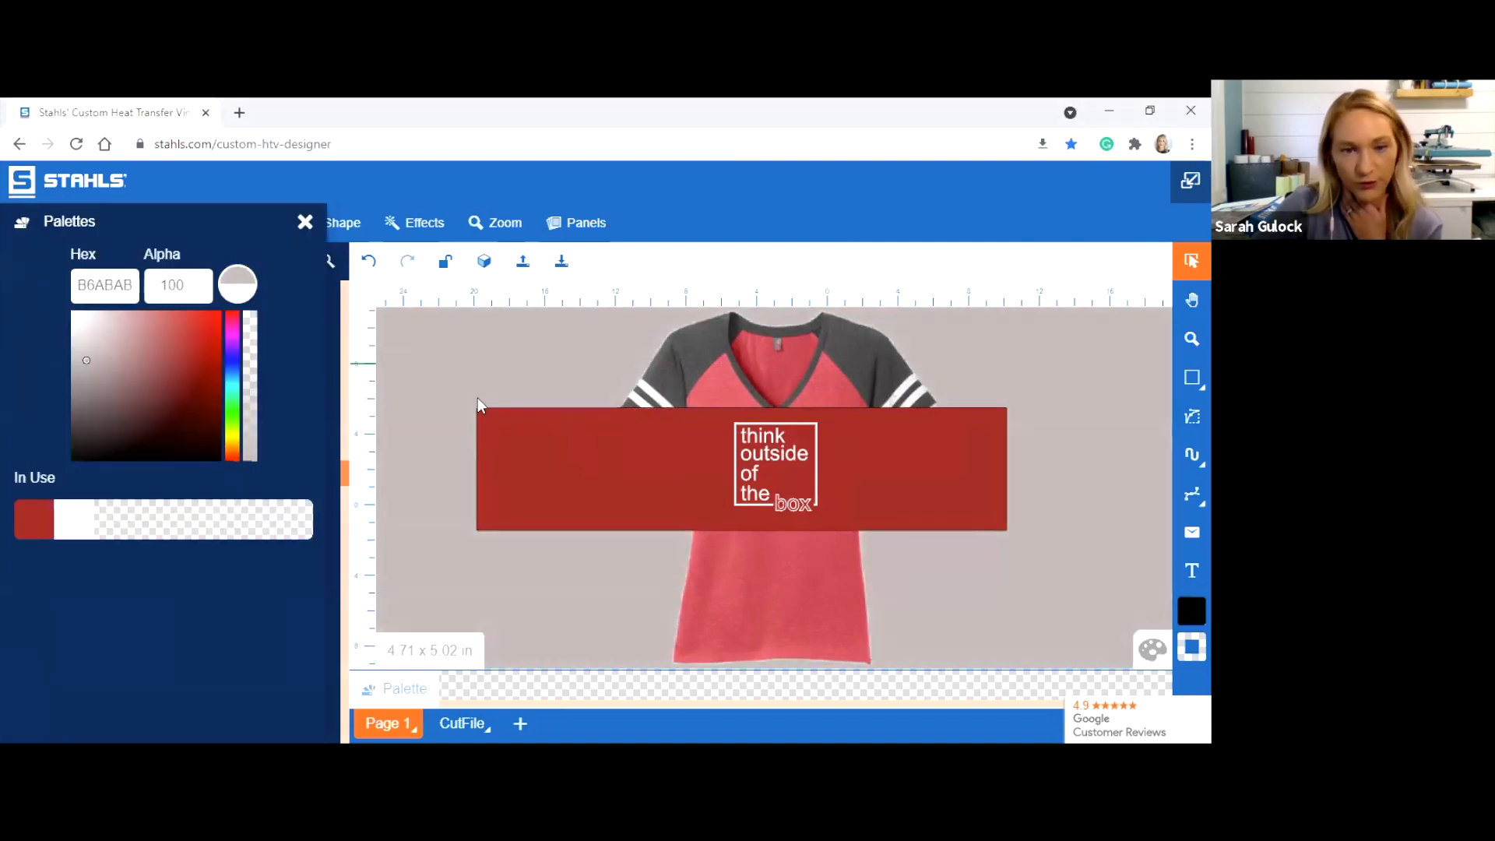
click(878, 397)
Shift the dark red rectangle slightly to the right, working closely at its left edge
click(1192, 339)
drag(500, 396, 633, 524)
drag(511, 350, 639, 463)
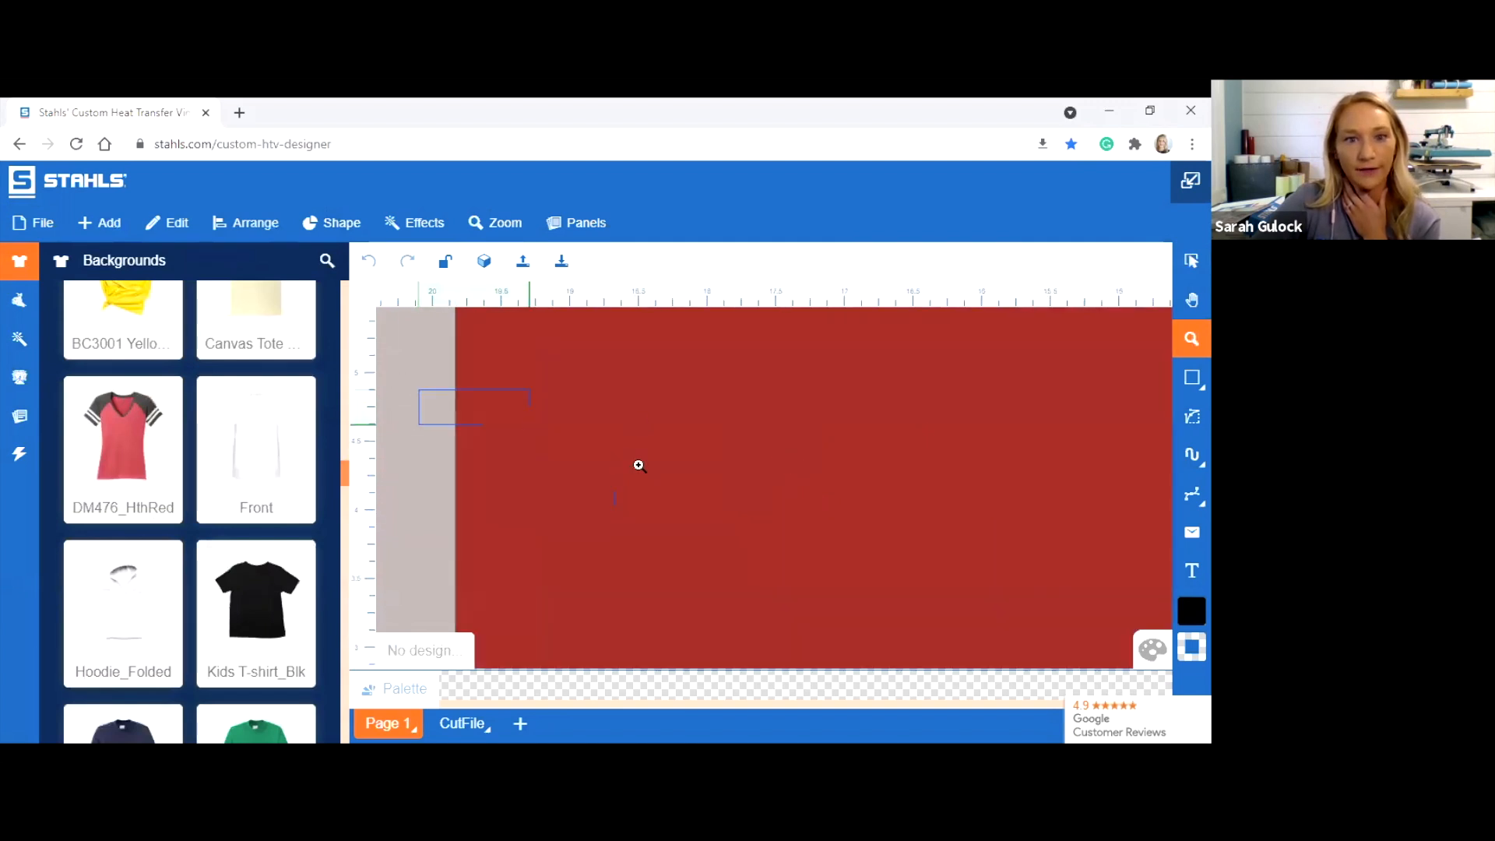
drag(426, 392, 491, 472)
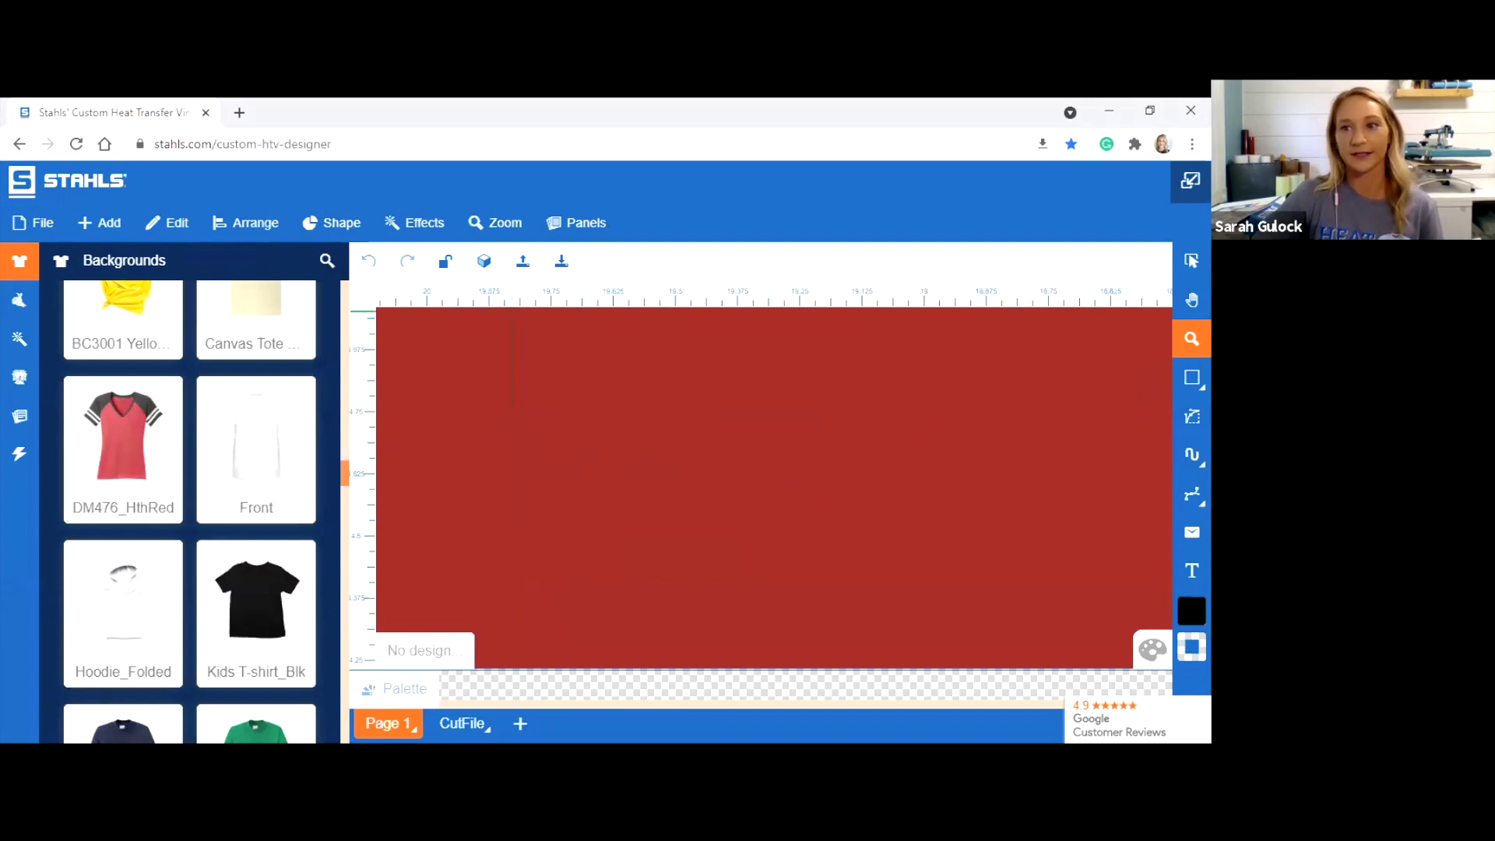
click(1191, 261)
click(551, 423)
drag(551, 423, 754, 425)
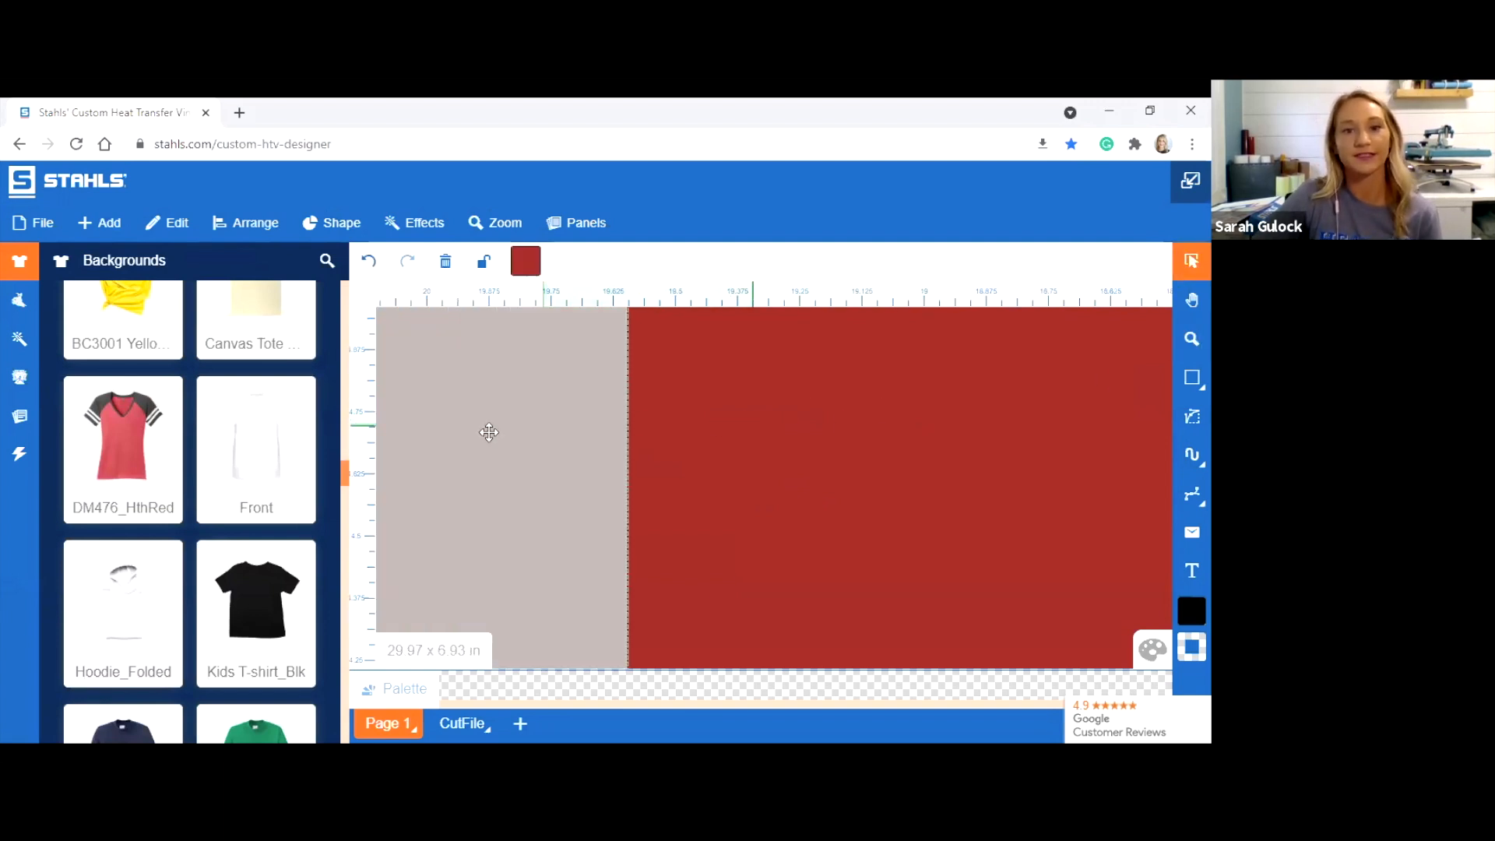
click(488, 432)
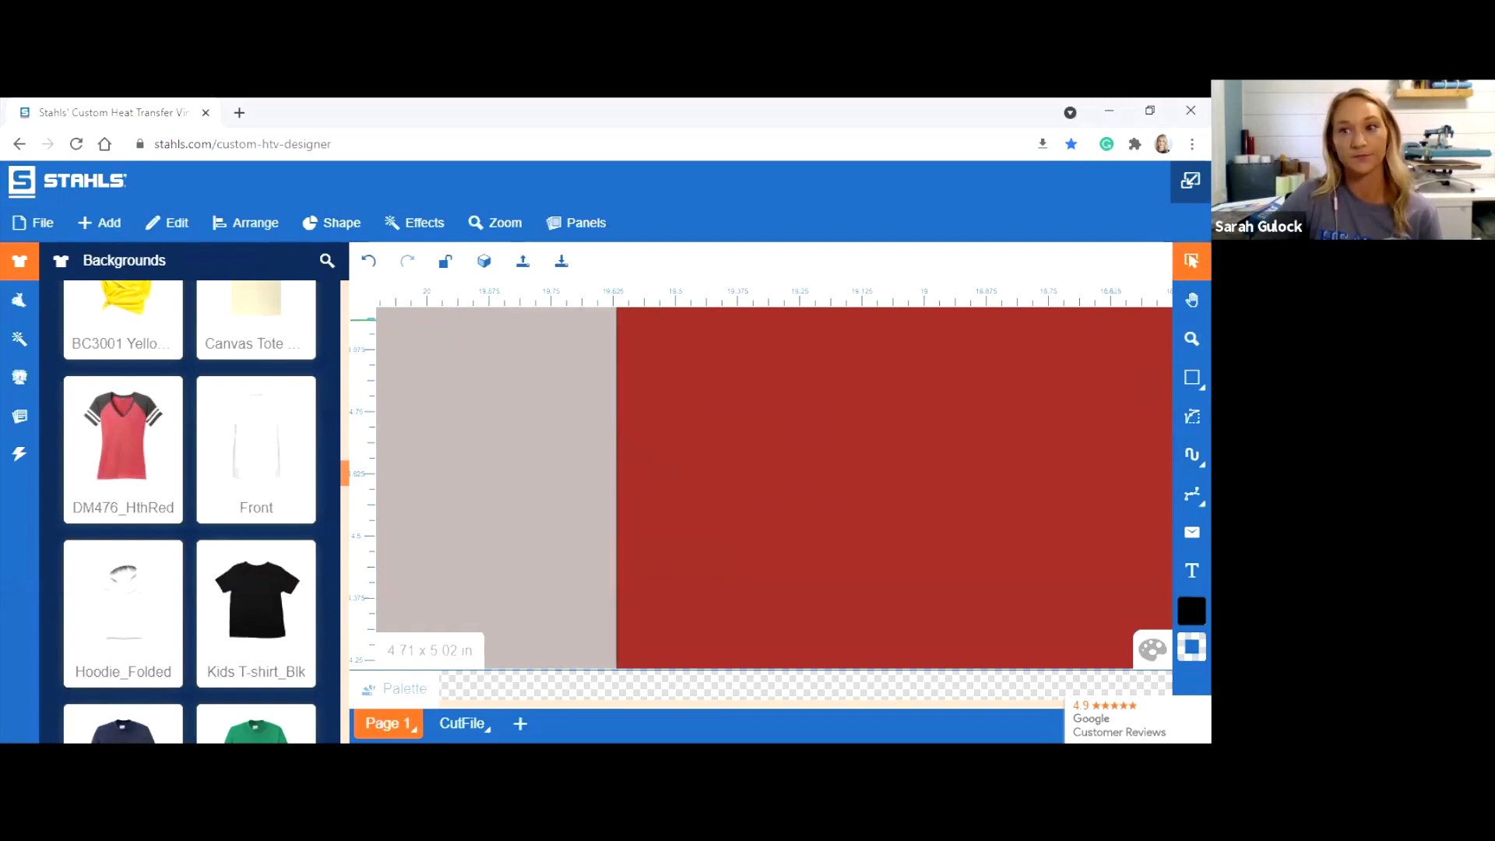
Delete the dark red rectangle covering the shirt
click(1191, 338)
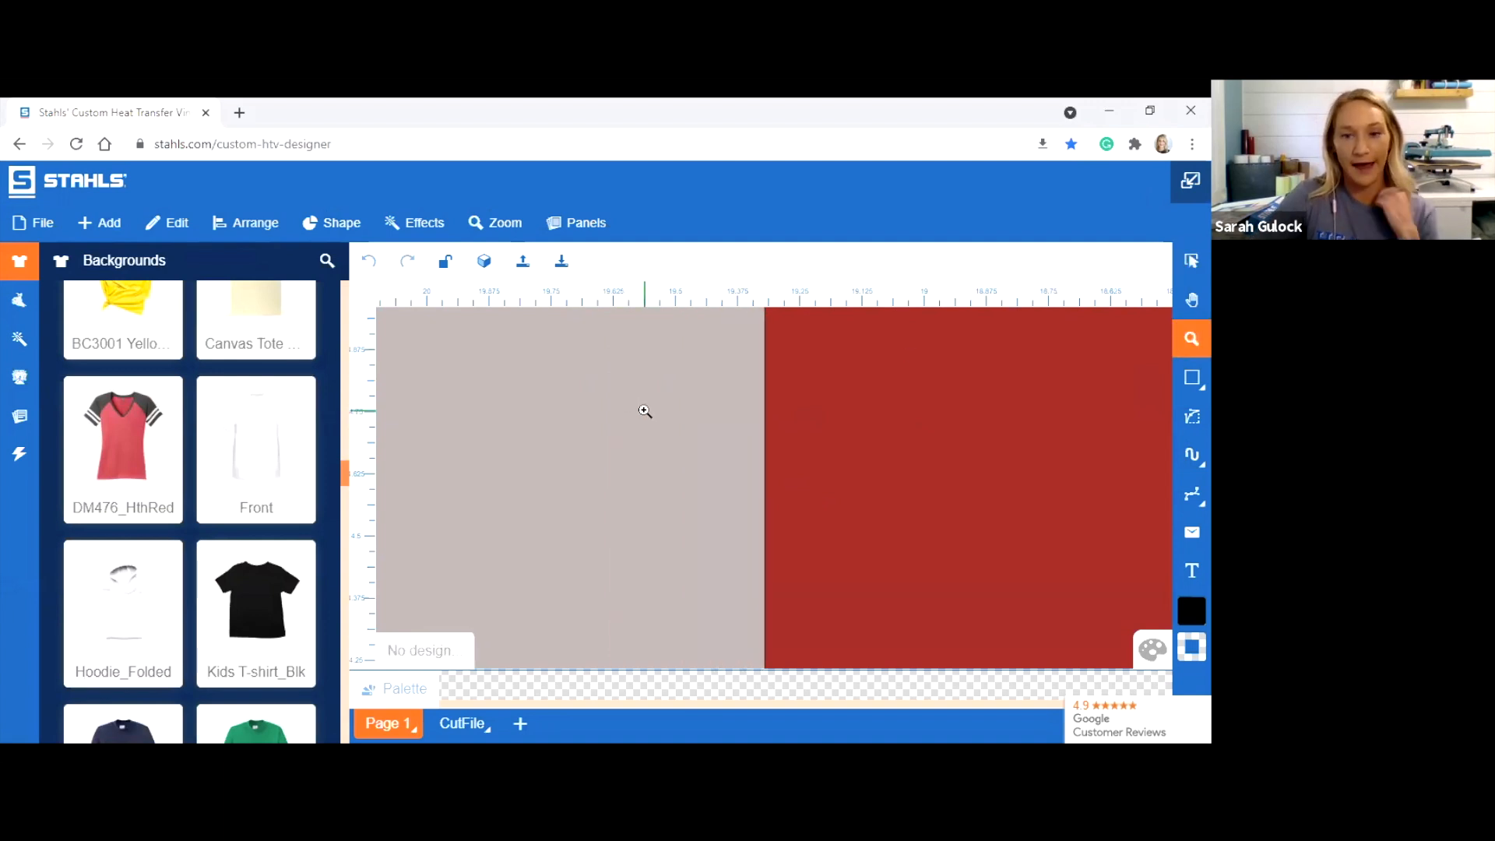
scroll(645, 412, down, 5)
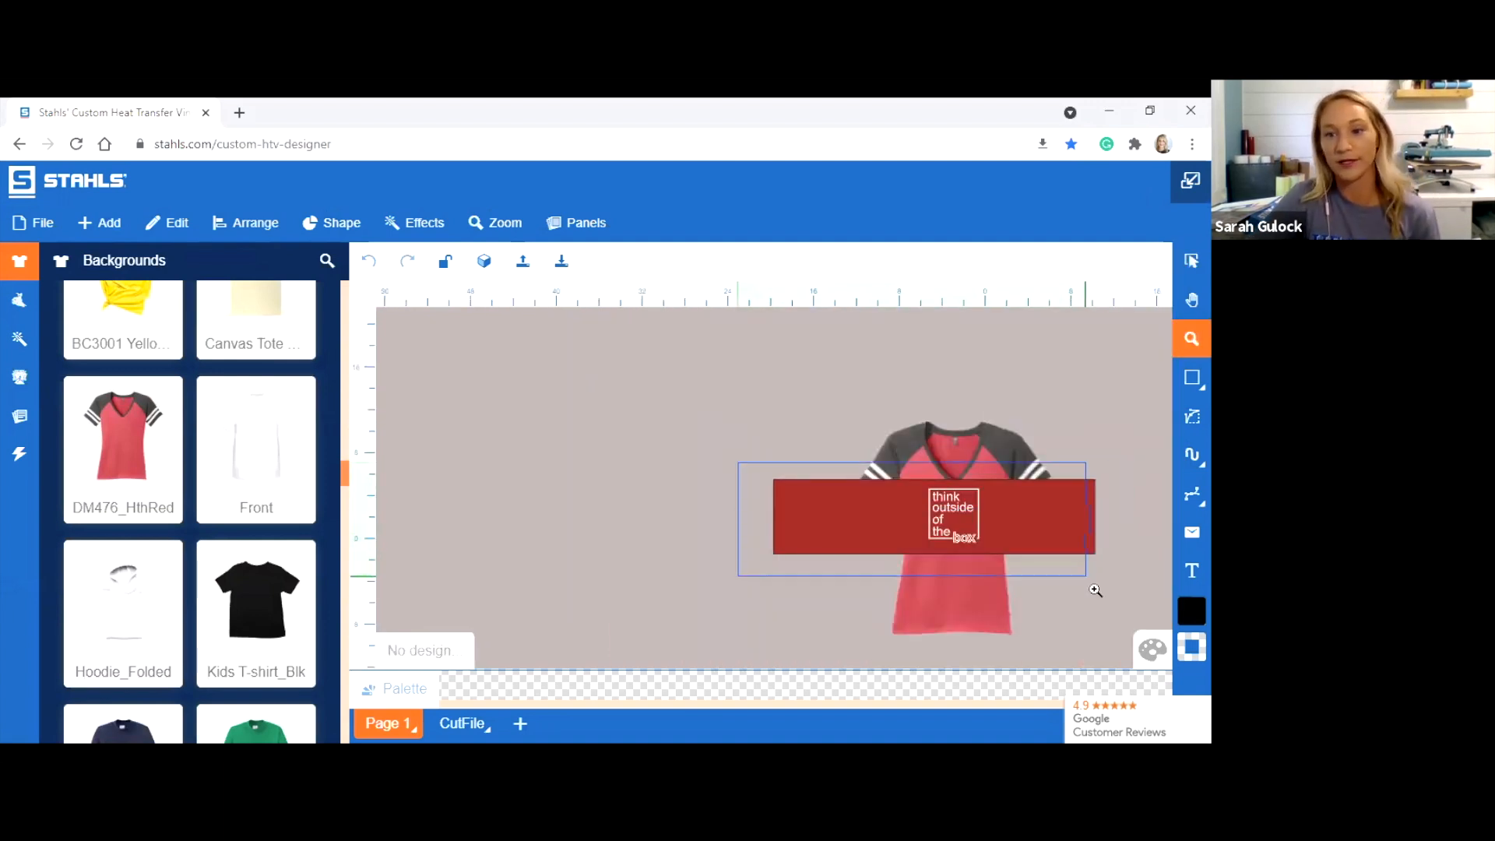
drag(1095, 591, 1092, 585)
click(1191, 261)
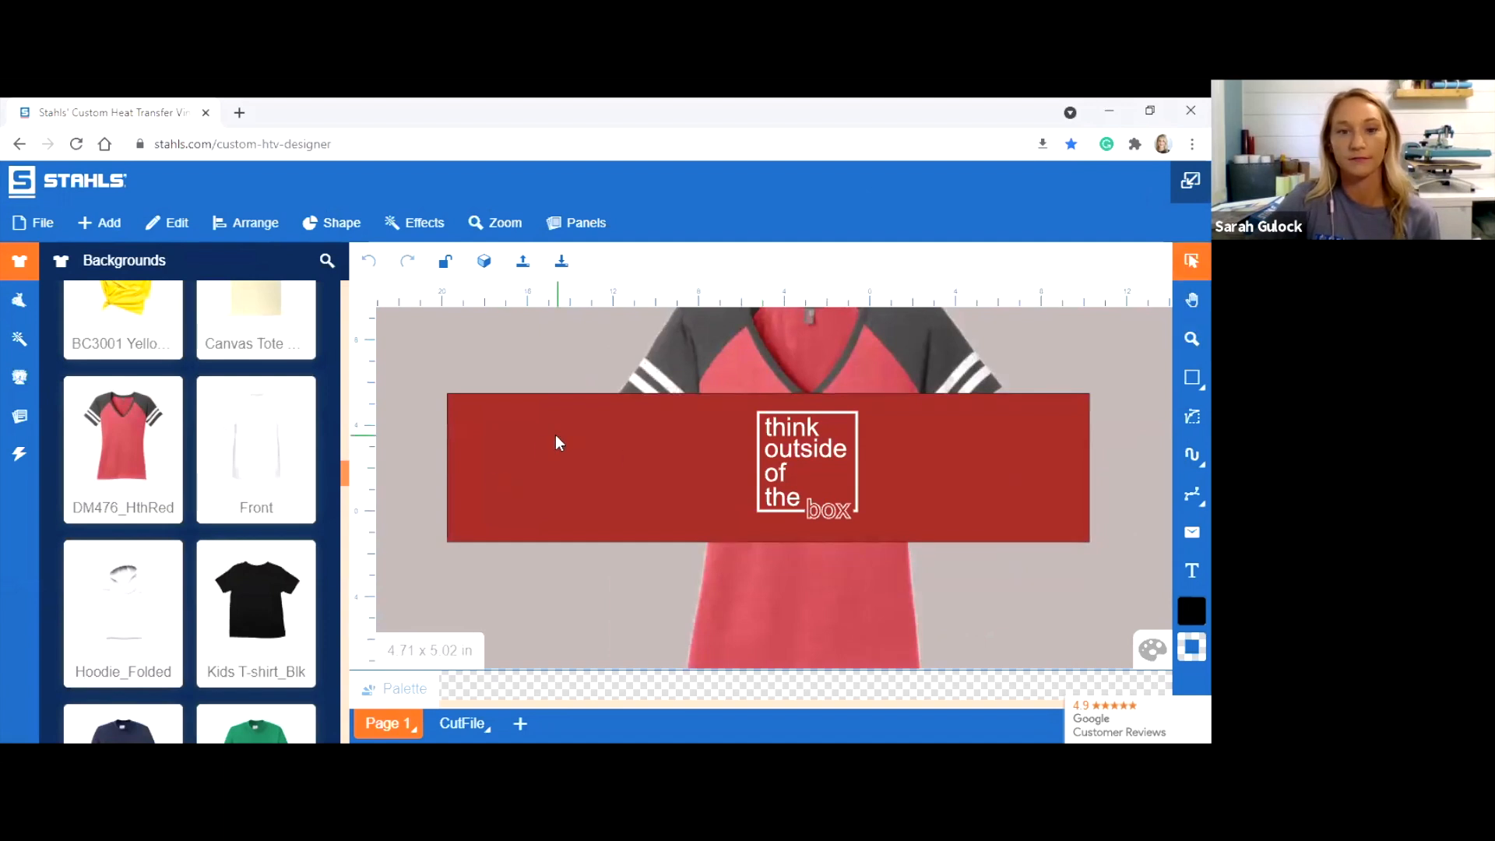
click(637, 447)
drag(629, 436, 644, 447)
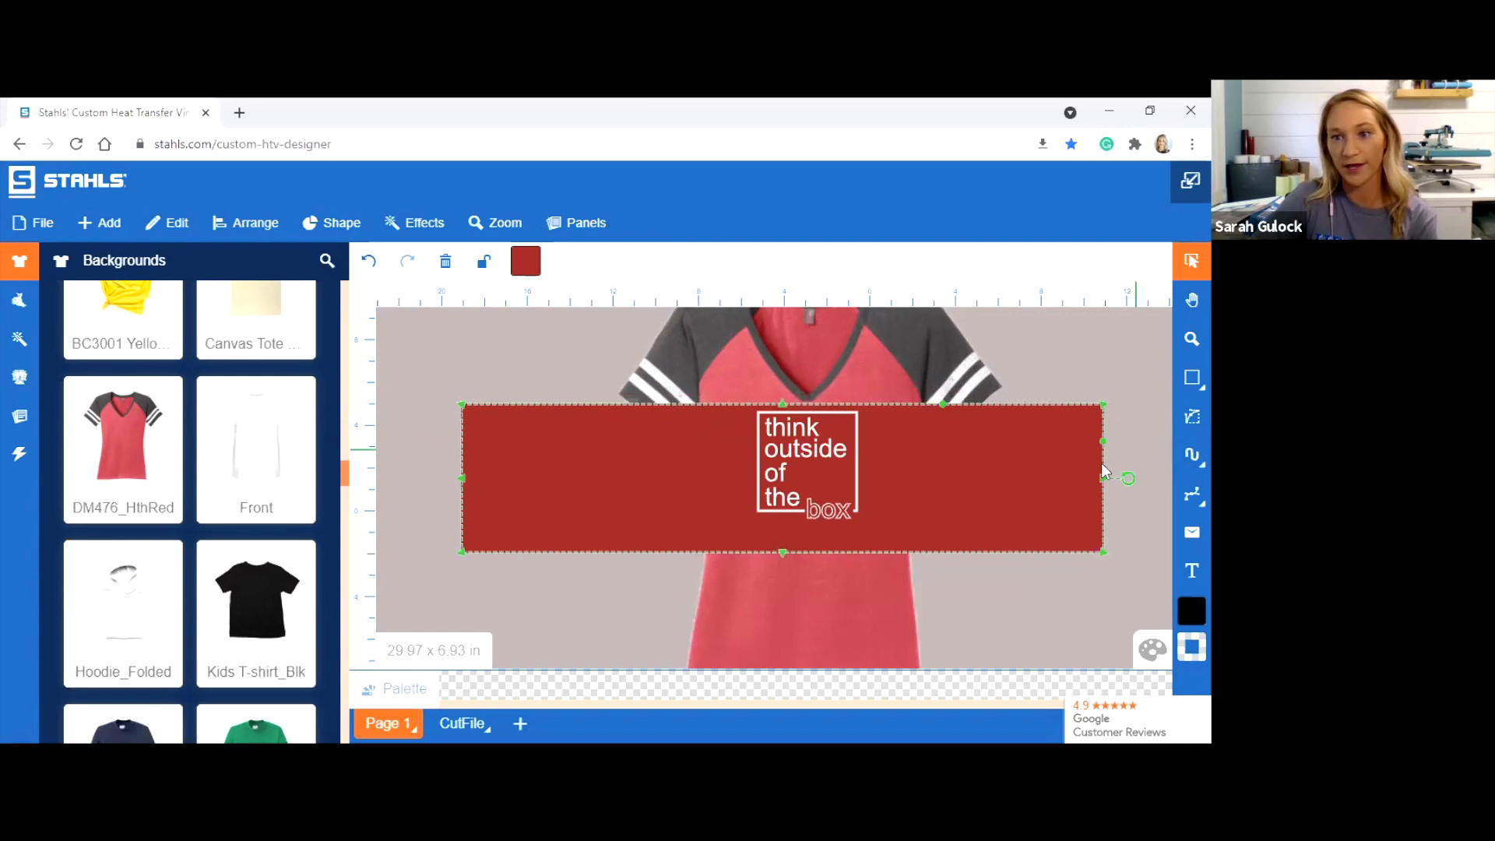
key(Delete)
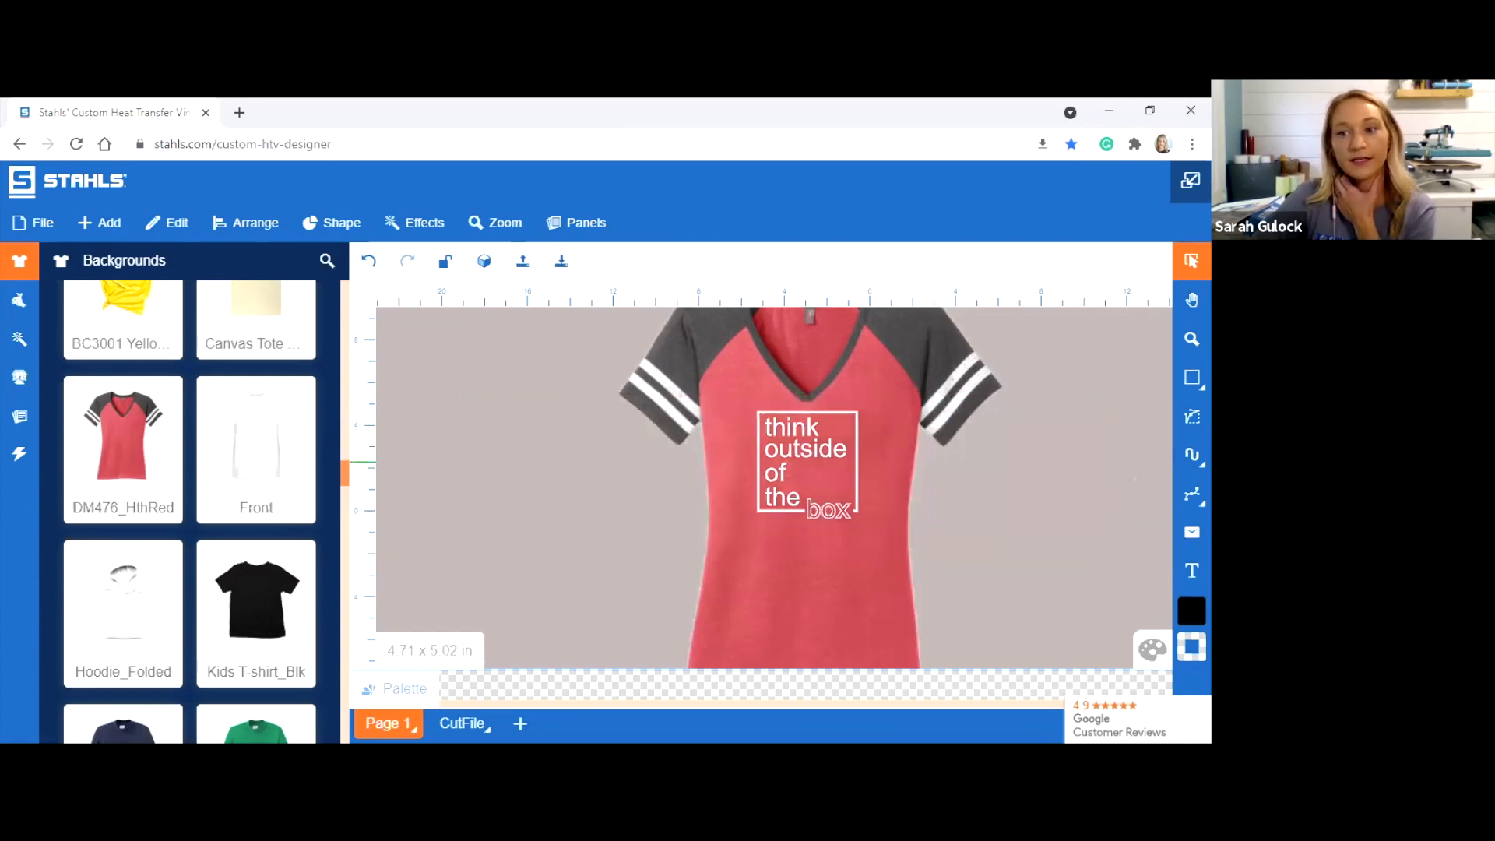
Draw several freehand black shapes on both sides of the shirt, plus one over the "think outside of the box" design
click(1192, 454)
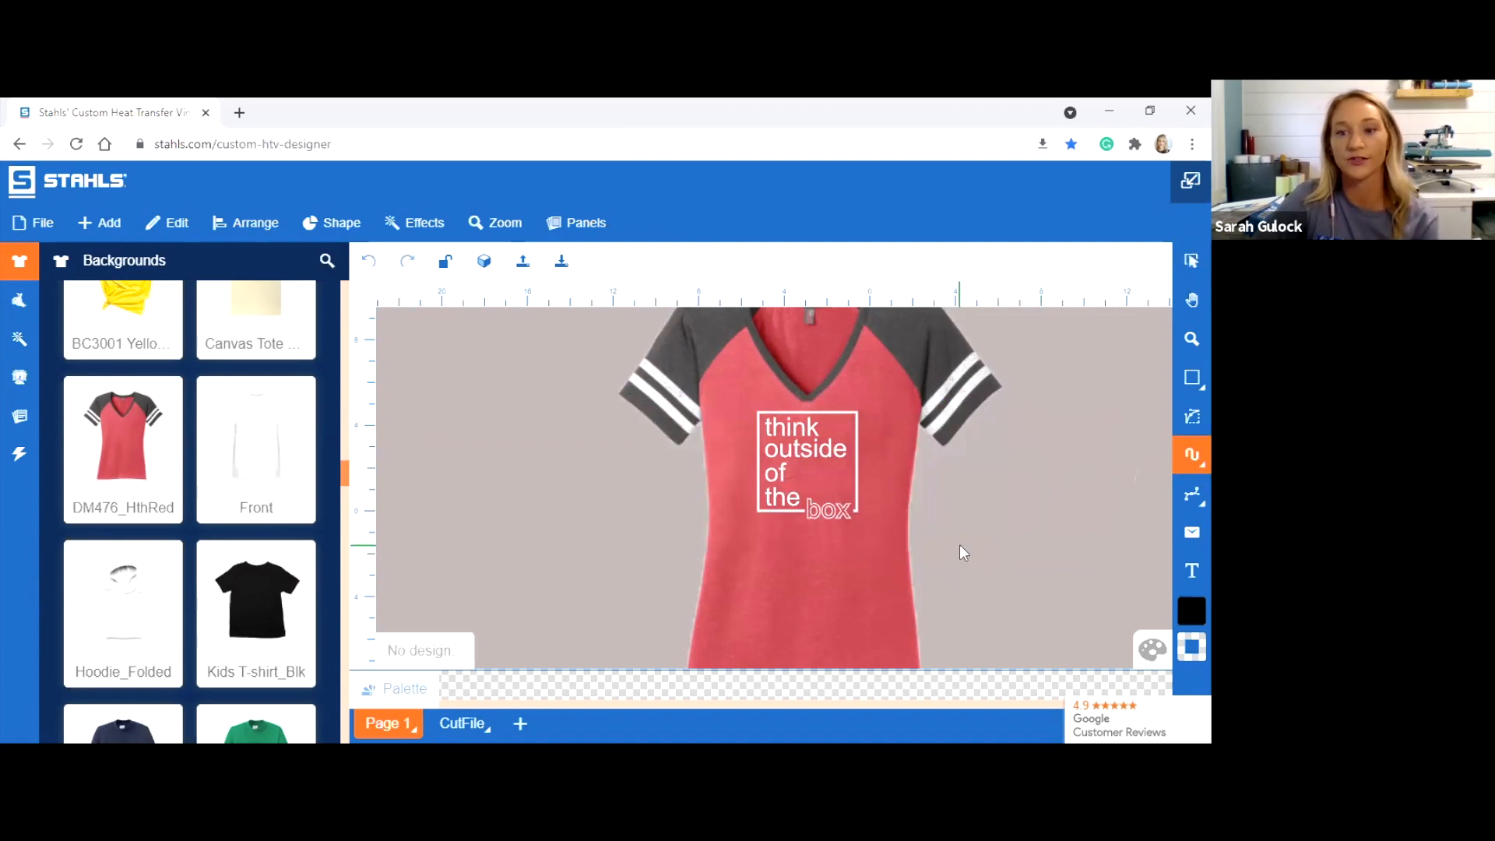
mouse_move(992, 502)
mouse_down()
mouse_move(1039, 491)
mouse_move(1035, 438)
mouse_move(1015, 470)
mouse_move(967, 455)
mouse_move(1002, 506)
mouse_up()
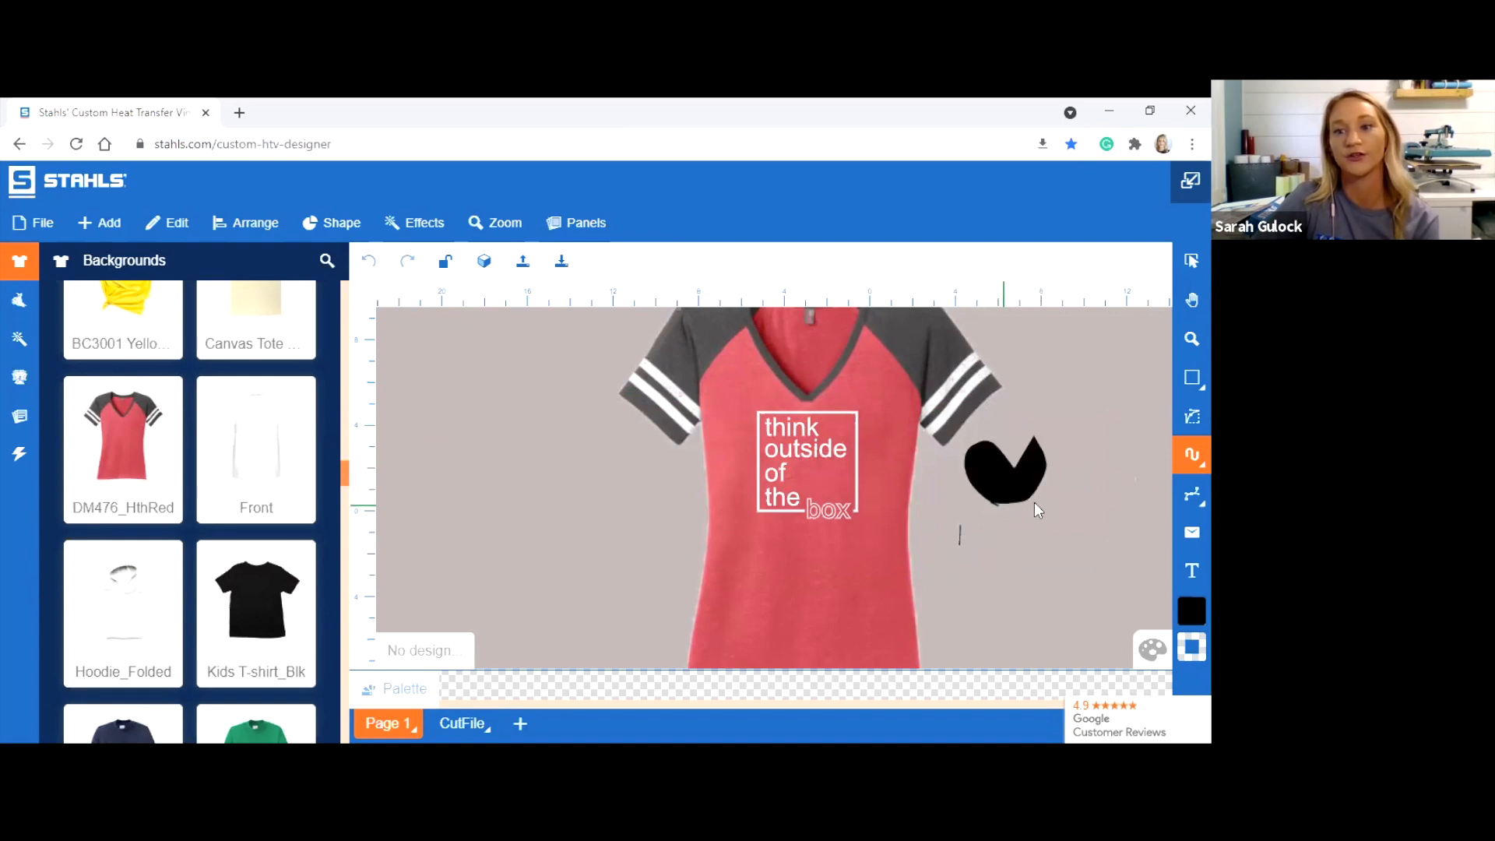
mouse_move(539, 455)
mouse_down()
mouse_move(589, 504)
mouse_move(589, 450)
mouse_move(548, 449)
mouse_up()
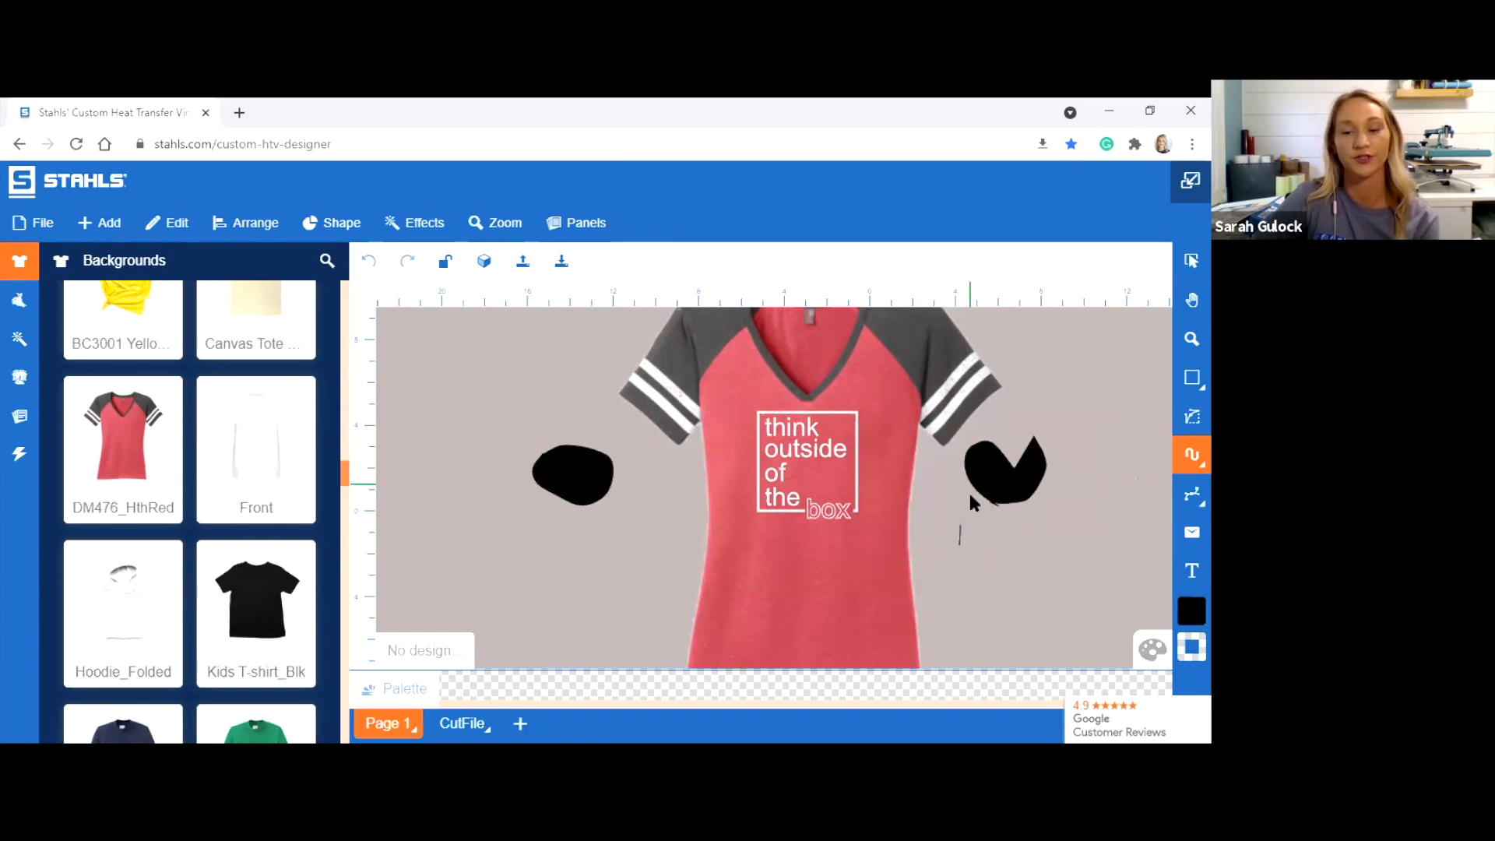
mouse_move(473, 387)
mouse_down()
mouse_move(673, 429)
mouse_move(684, 370)
mouse_move(473, 391)
mouse_up()
mouse_move(753, 403)
mouse_down()
mouse_move(912, 496)
mouse_move(832, 416)
mouse_move(752, 401)
mouse_up()
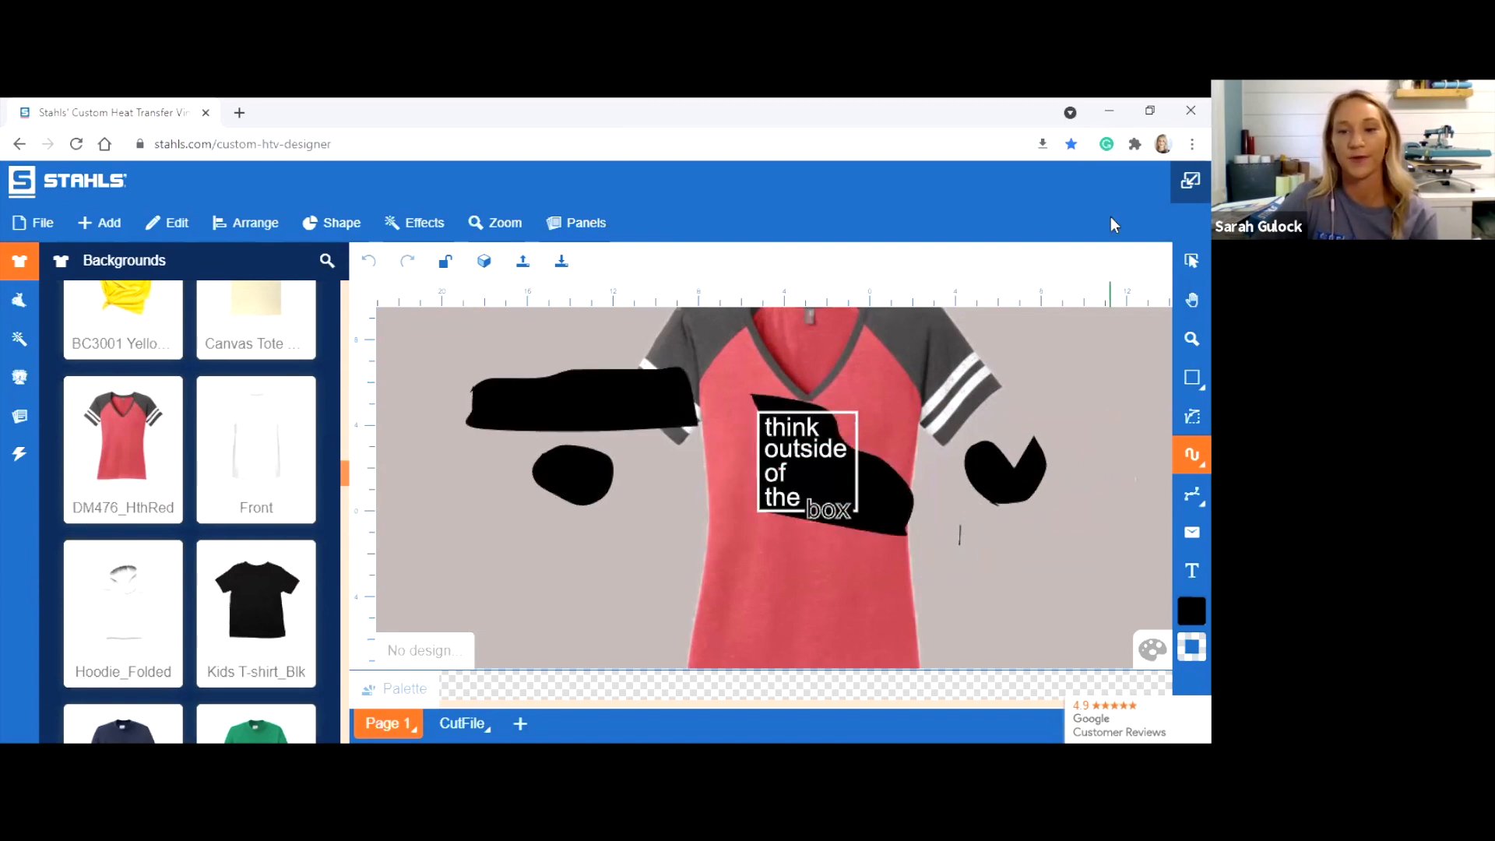
Move the freehand black shape covering the design to the left of the shirt
click(1192, 261)
mouse_move(861, 493)
mouse_down()
mouse_move(567, 554)
mouse_move(649, 575)
mouse_move(704, 555)
mouse_move(651, 514)
mouse_move(615, 530)
mouse_move(594, 477)
mouse_move(574, 517)
mouse_move(571, 494)
mouse_up()
click(1011, 596)
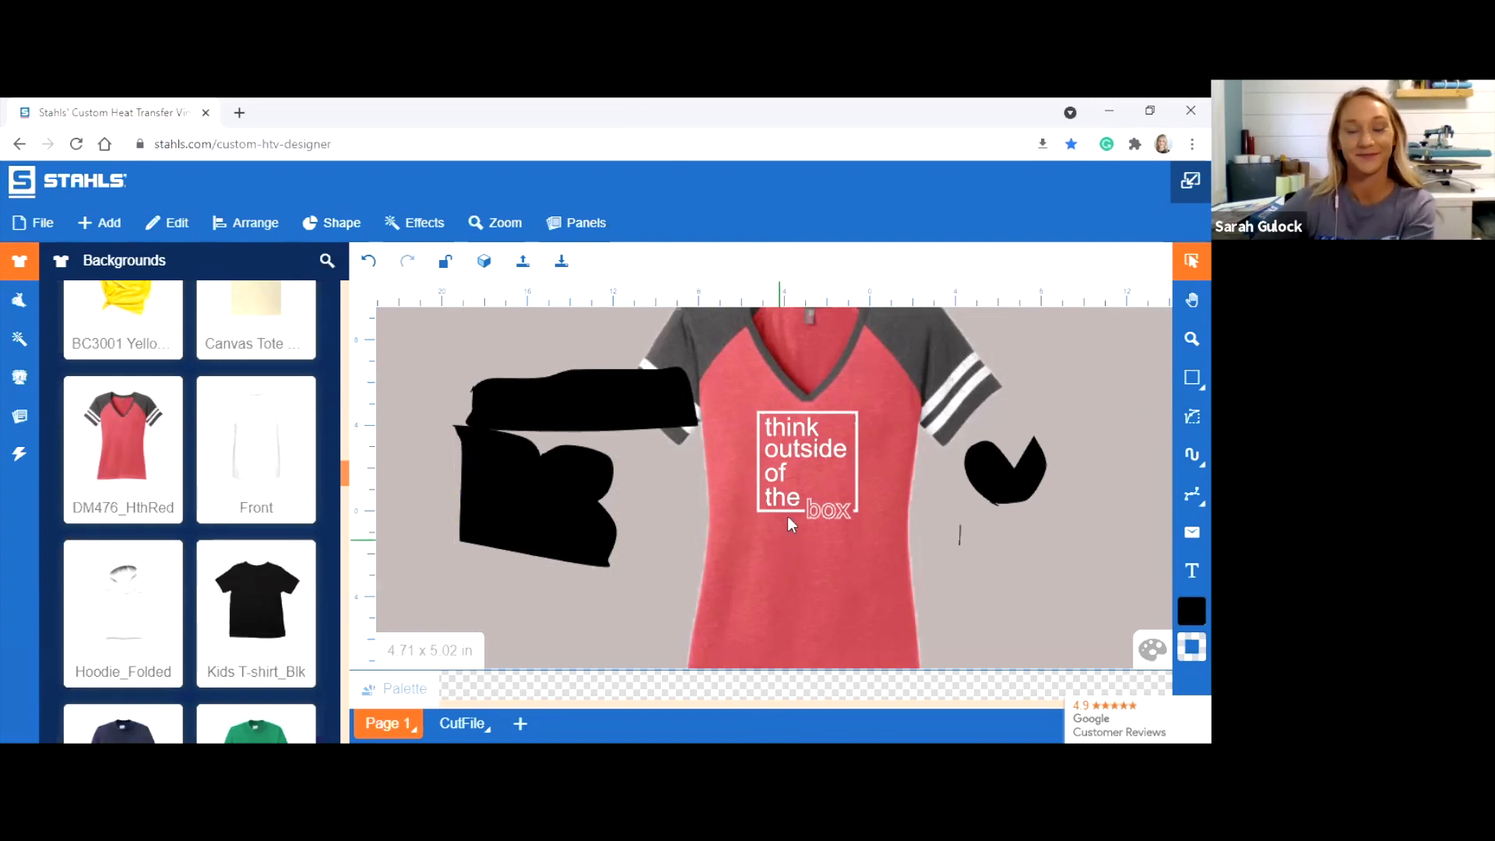
Delete all the freehand black shapes and the short stray line around the shirt
click(1000, 489)
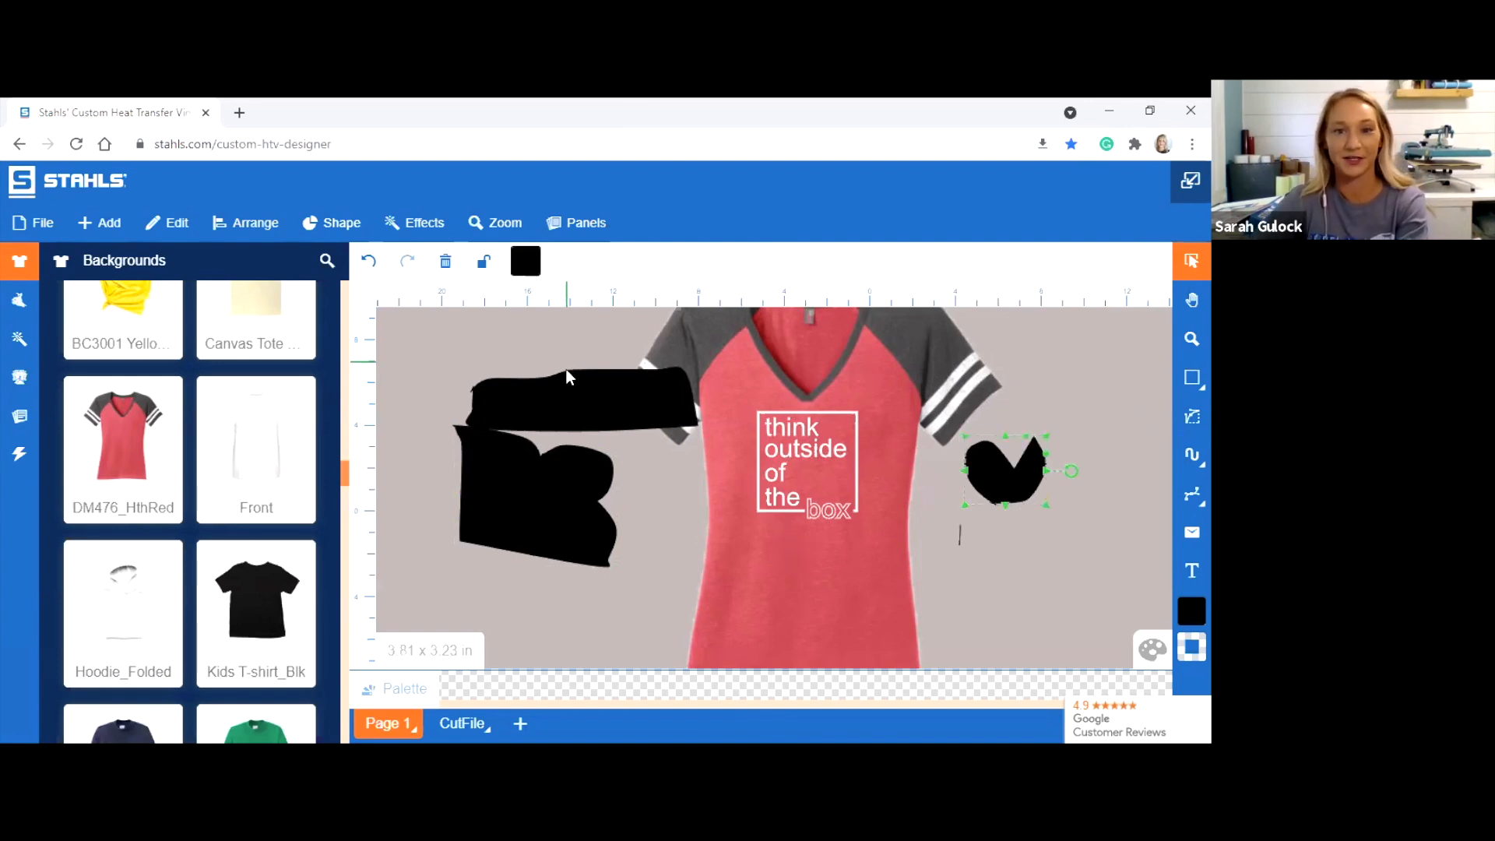
click(1009, 522)
click(1001, 478)
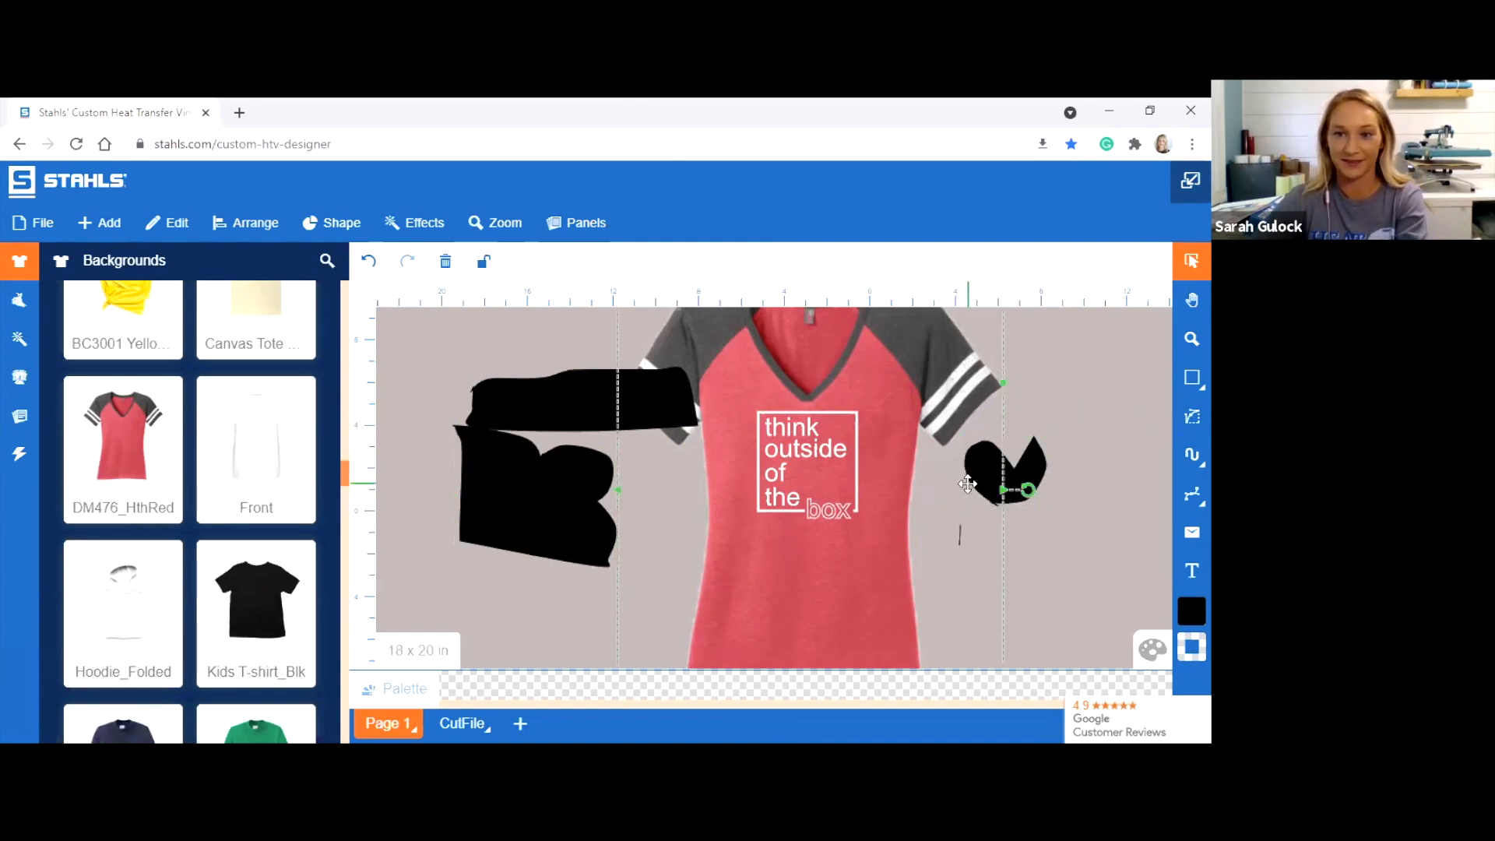
key(Delete)
click(610, 396)
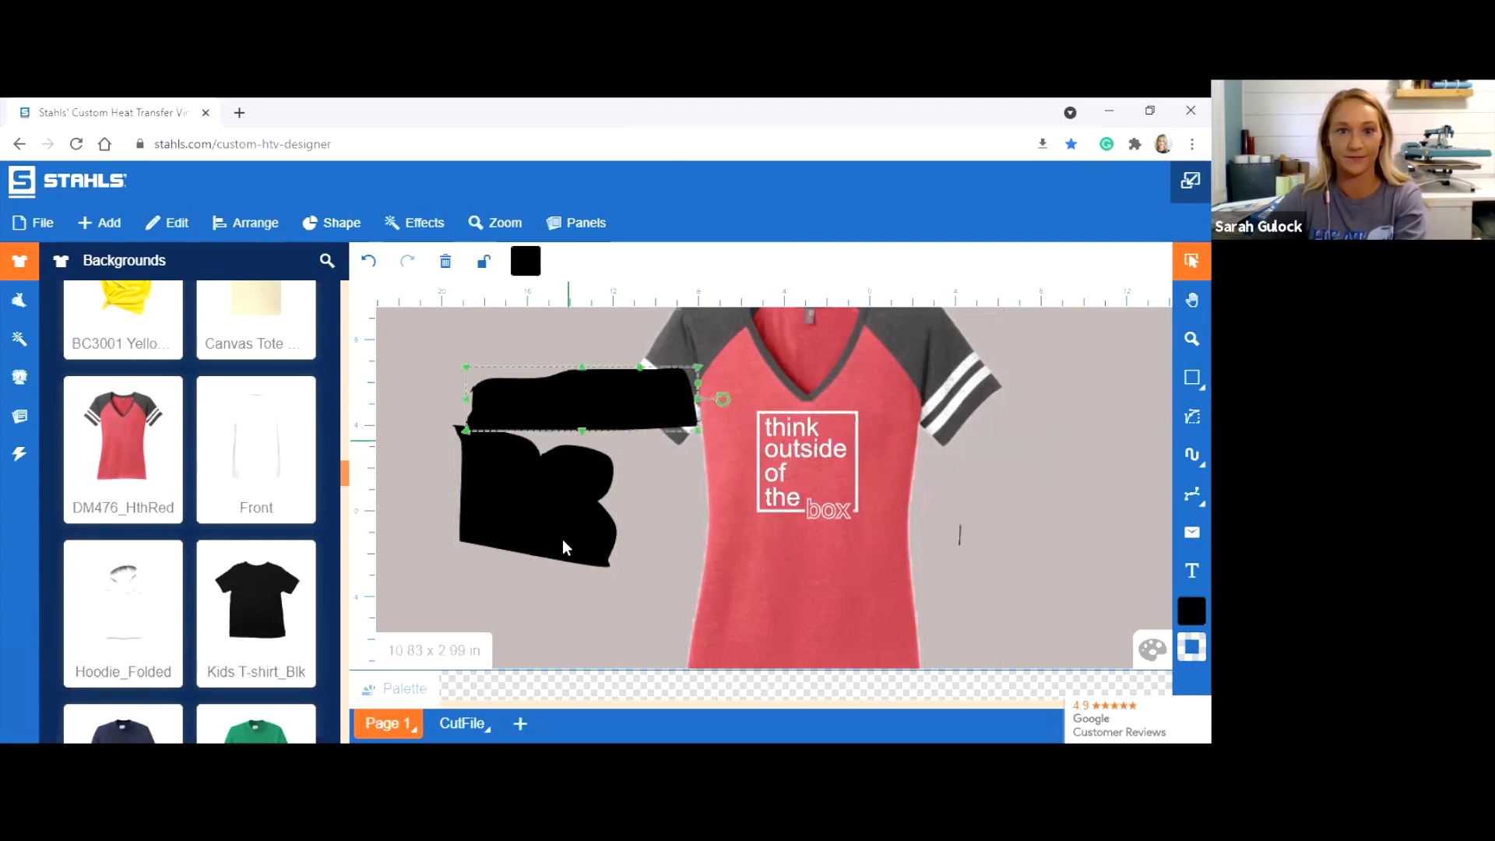
key(Delete)
click(568, 524)
key(Delete)
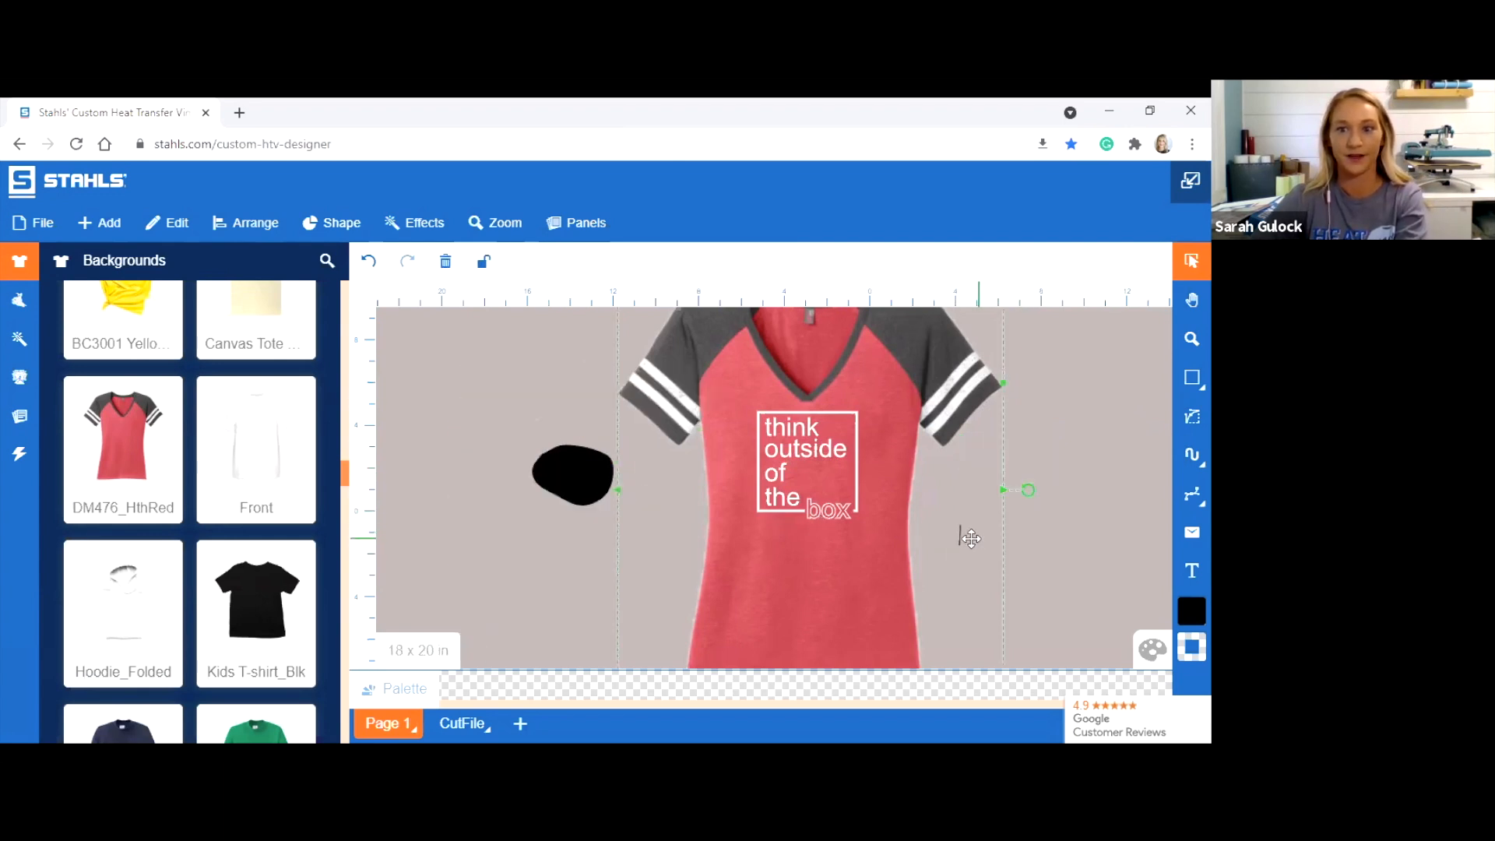
click(551, 467)
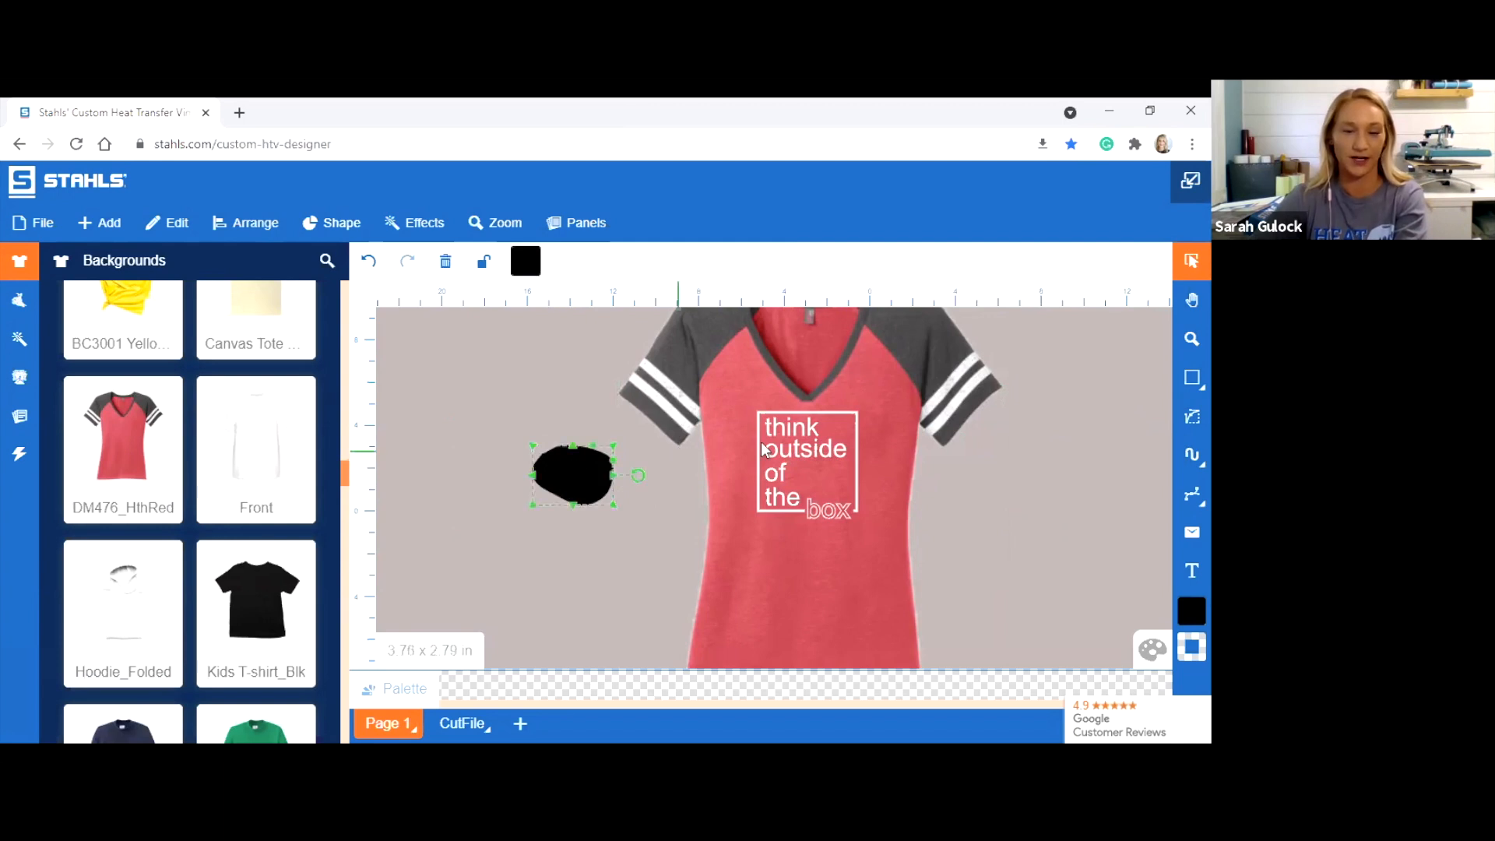
key(Delete)
drag(516, 341, 863, 524)
click(992, 485)
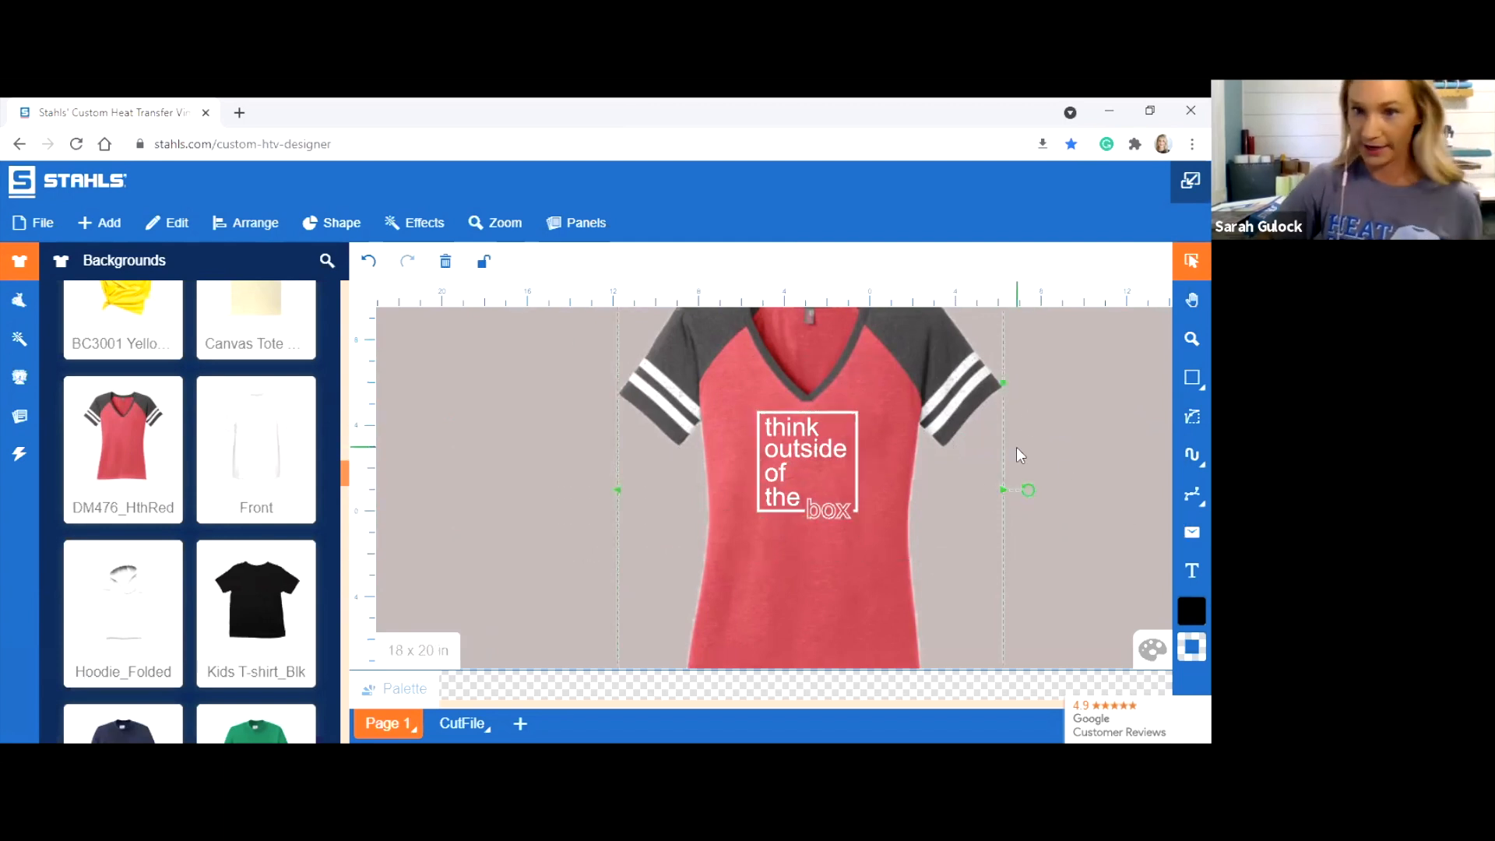
click(1036, 343)
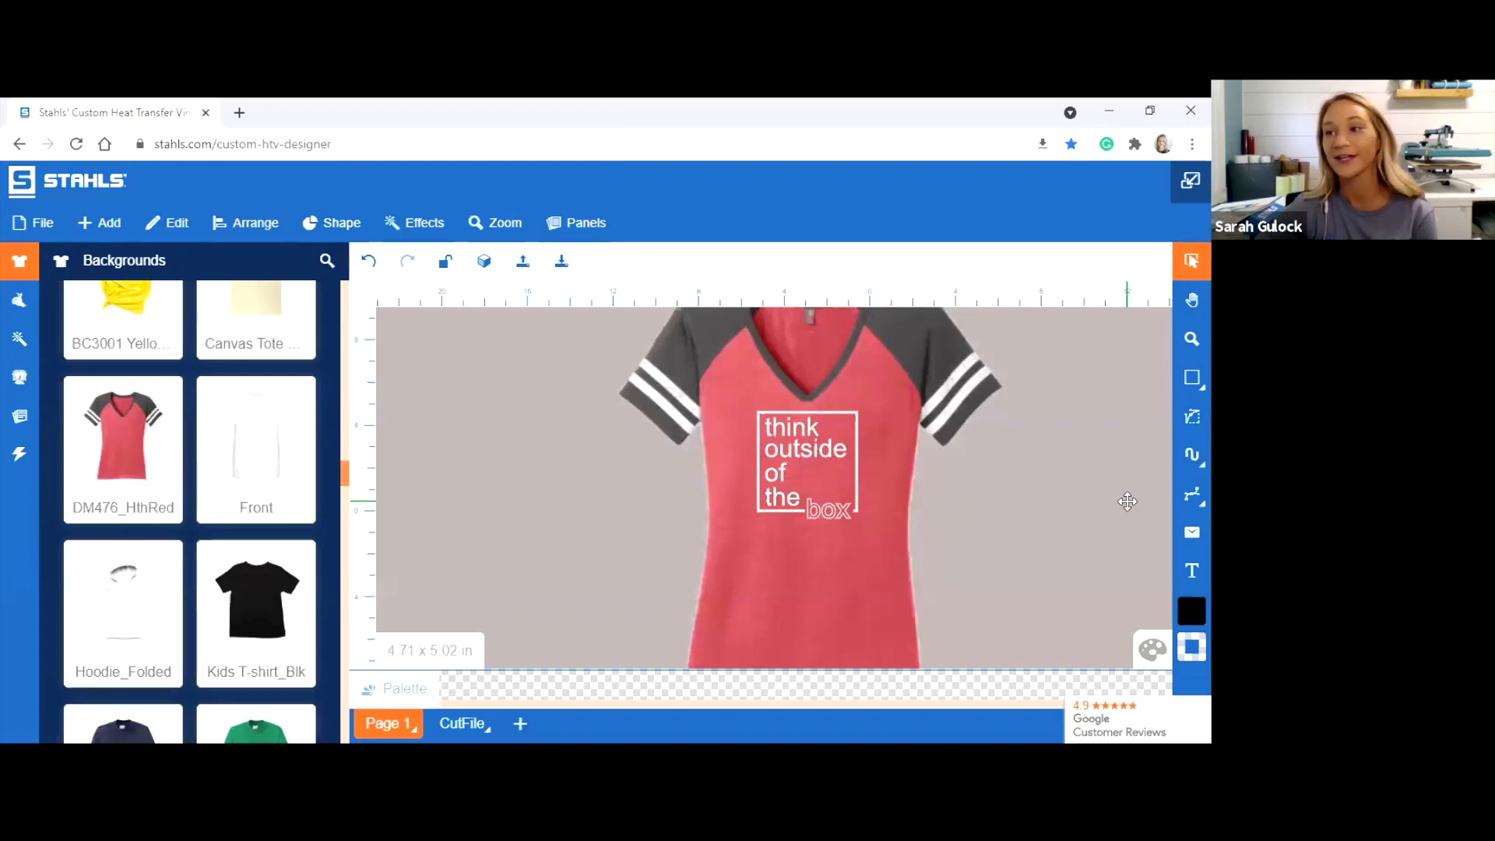
click(751, 448)
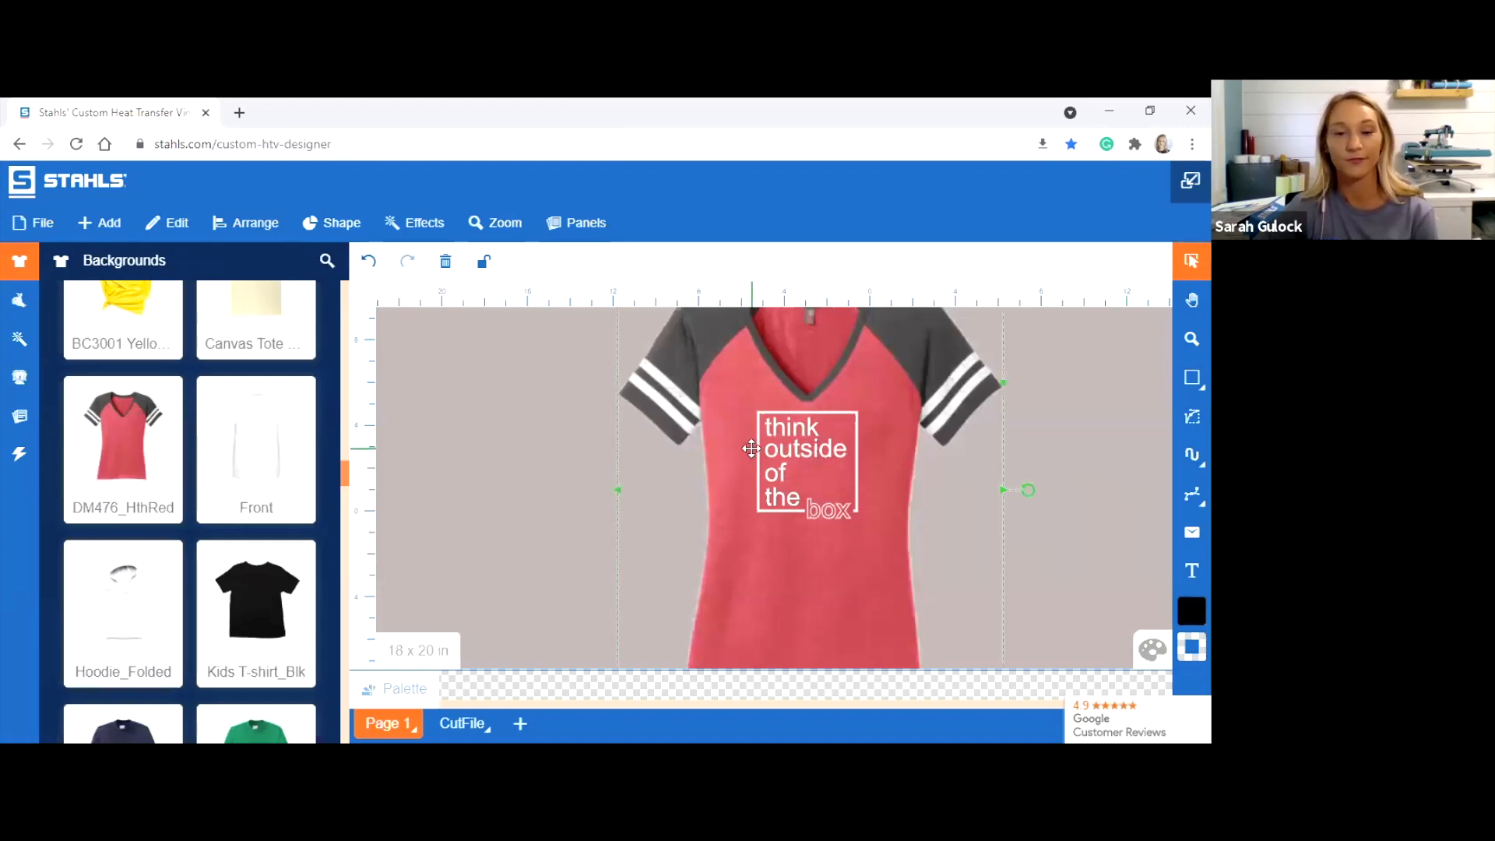
click(1050, 455)
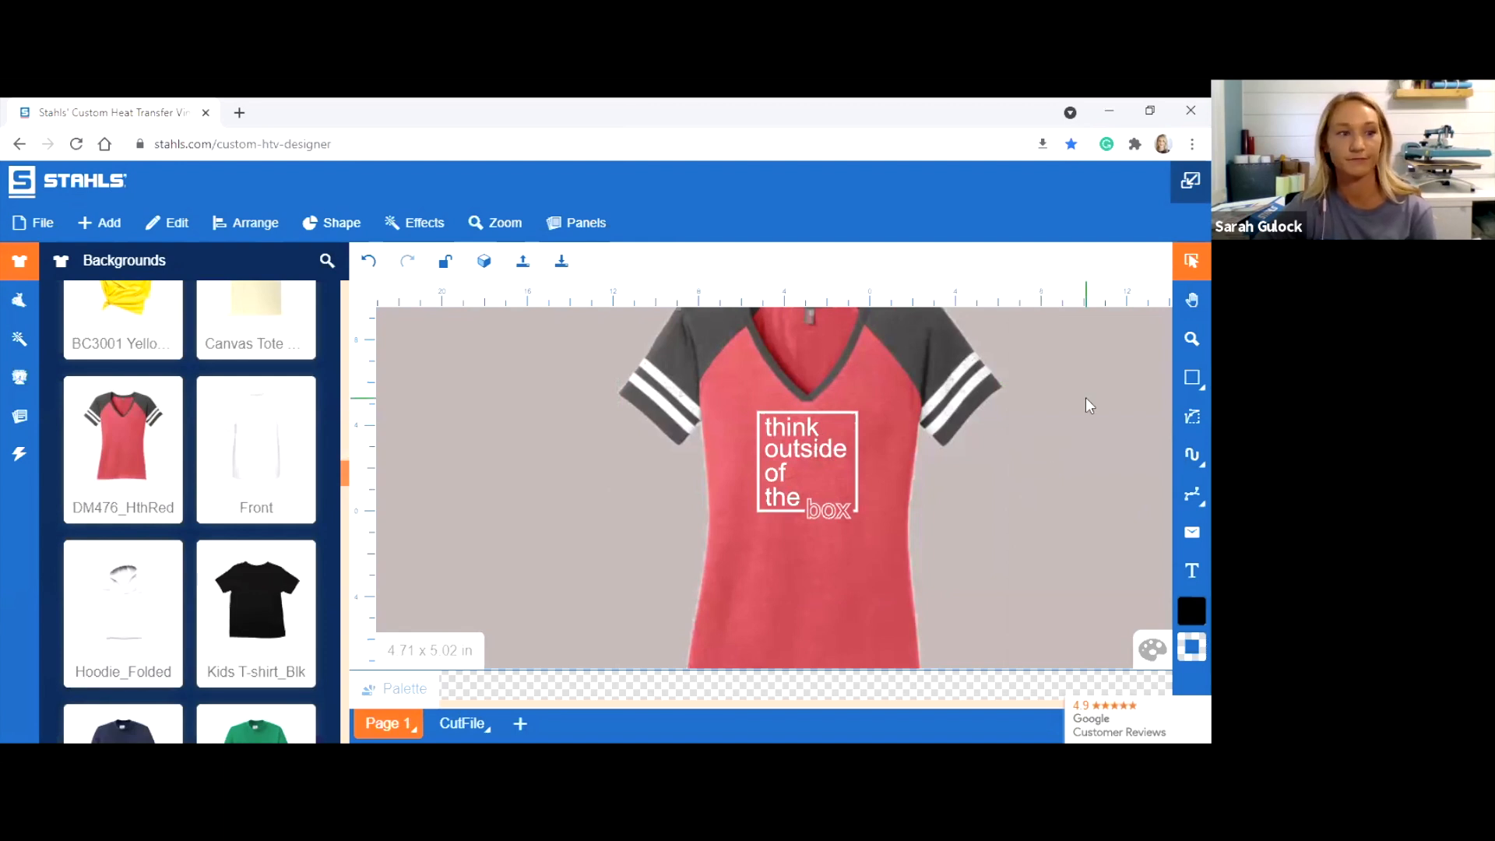
drag(950, 348, 952, 348)
click(1073, 376)
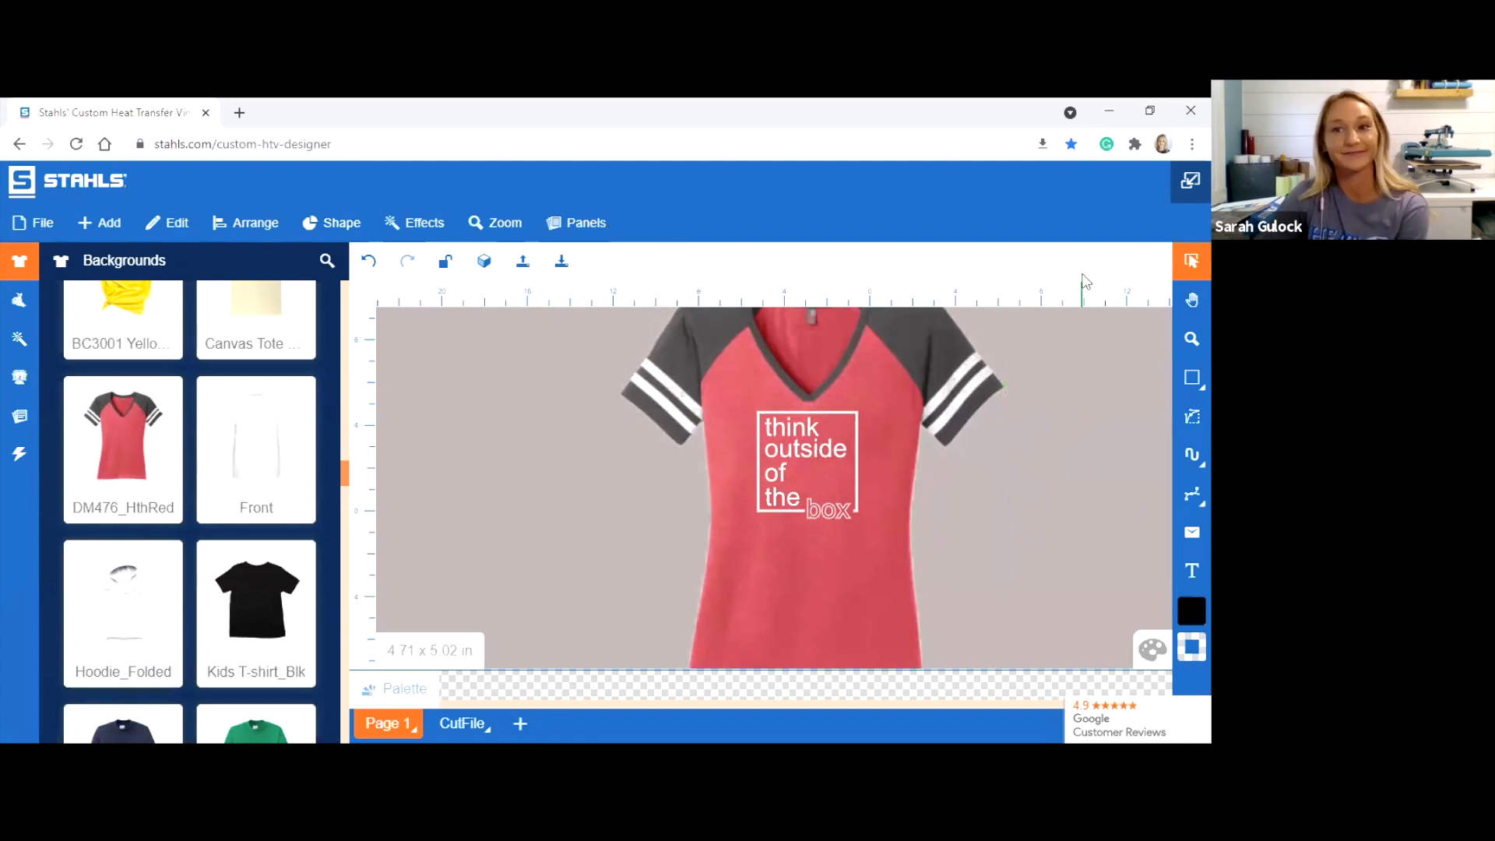